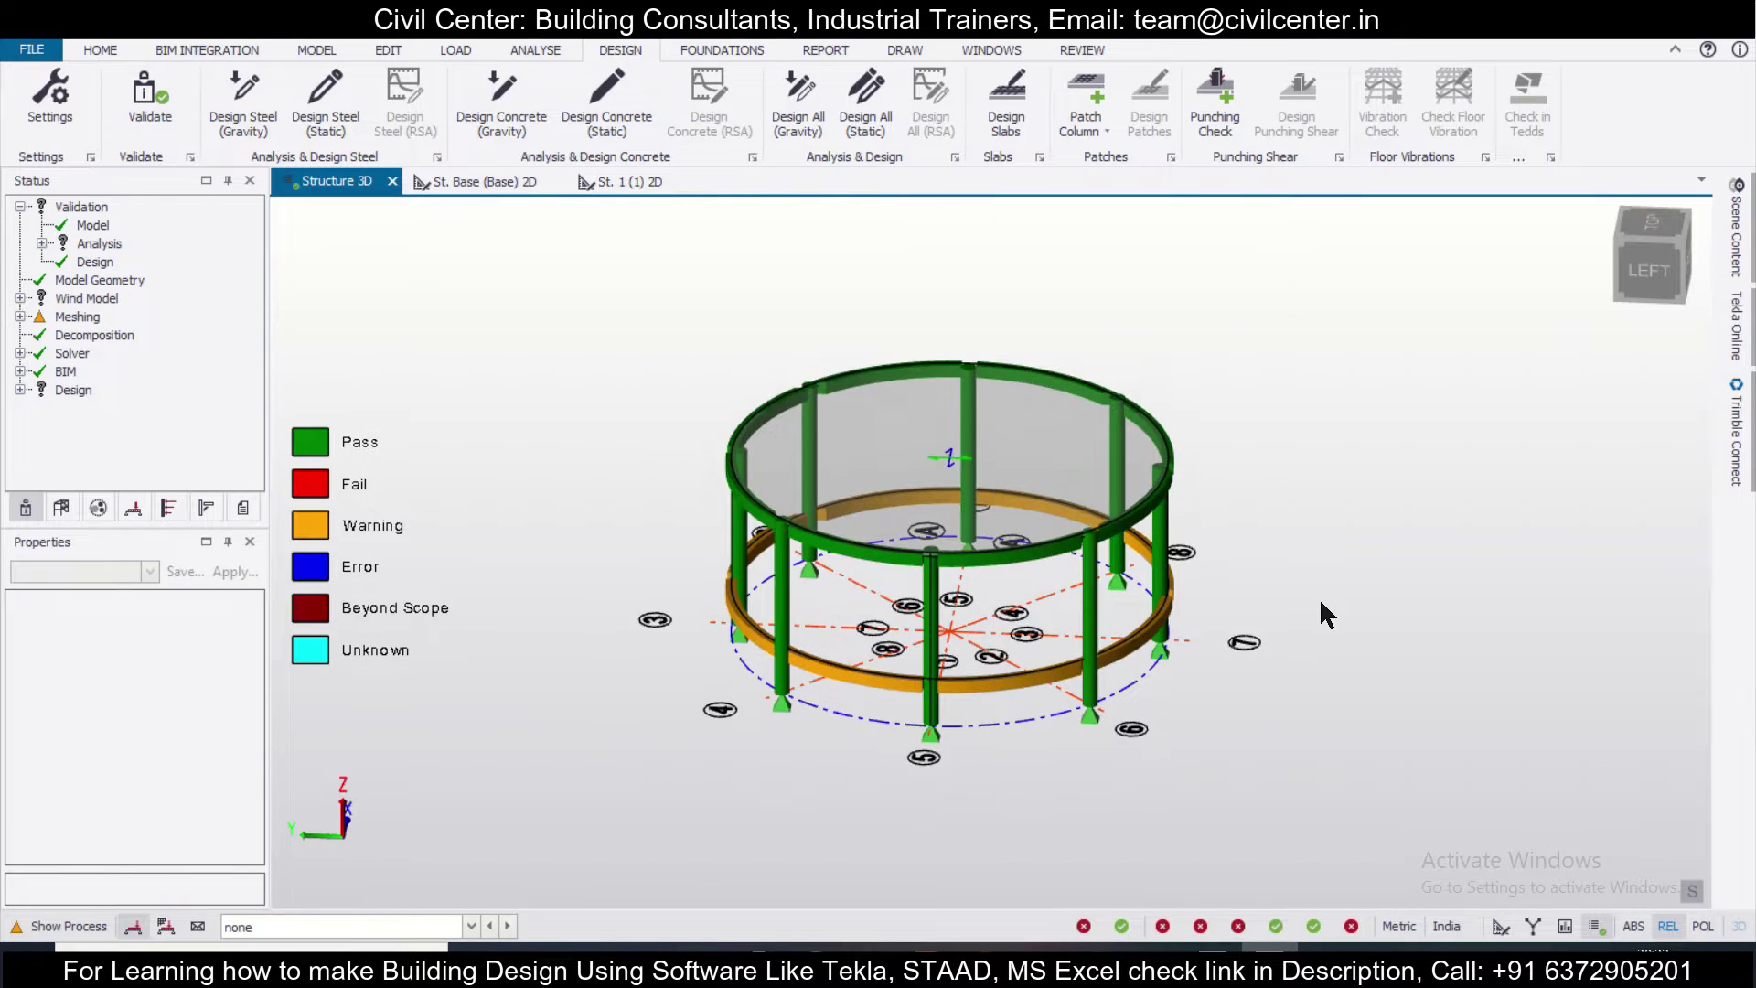
Orbit and zoom the 3D view to inspect the circular frame's passing design results
mouse_move(1319, 596)
middle_down()
mouse_move(1328, 481)
mouse_move(1357, 590)
mouse_move(1332, 599)
middle_up()
scroll(1334, 603, up, 3)
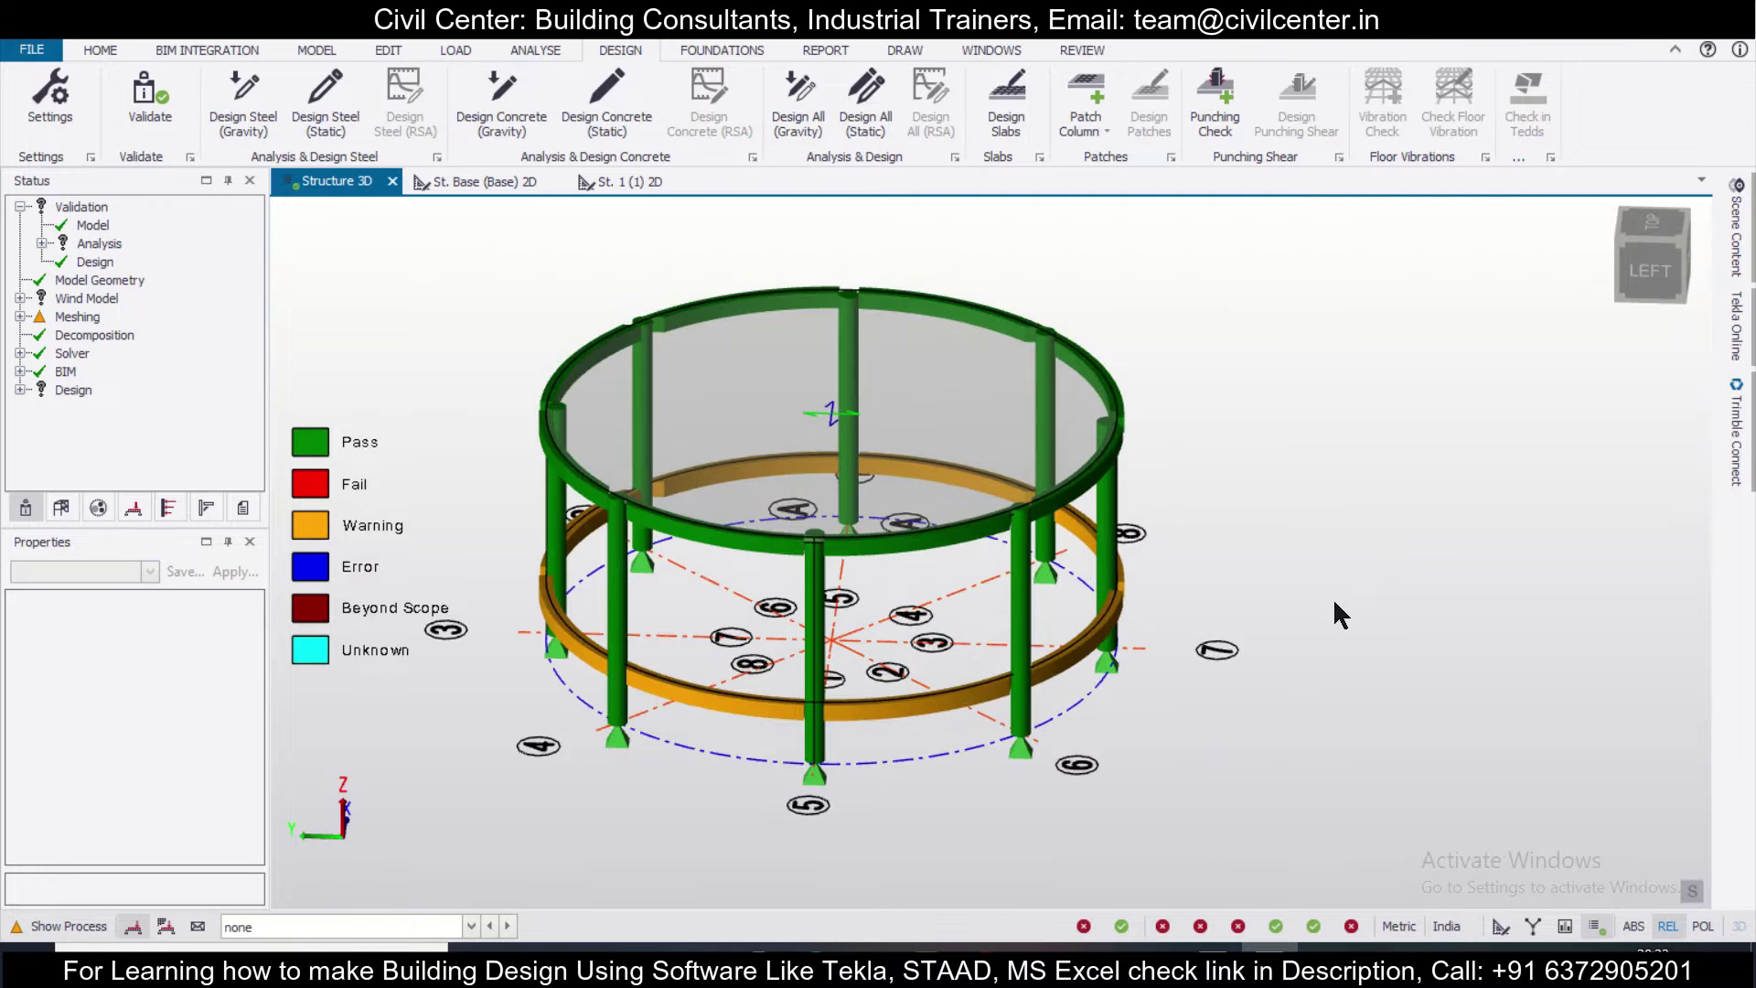
scroll(1331, 597, down, 3)
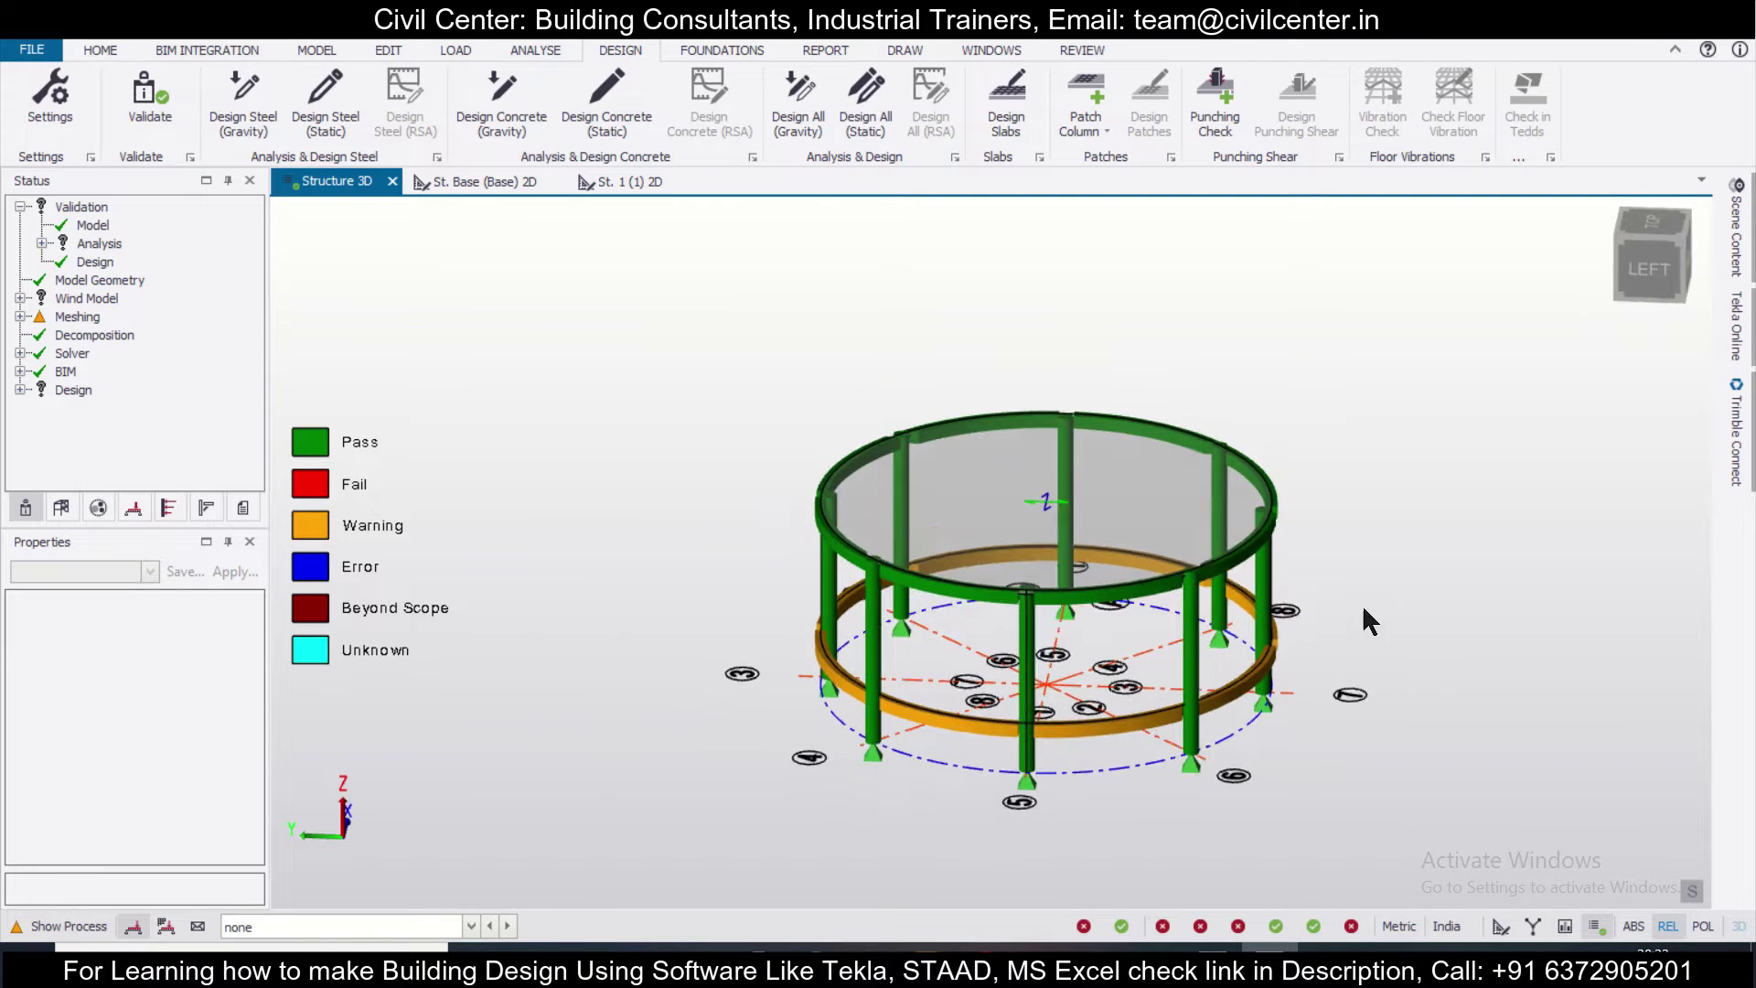
middle_drag(1363, 604, 1223, 635)
scroll(1223, 645, up, 2)
scroll(1225, 647, down, 2)
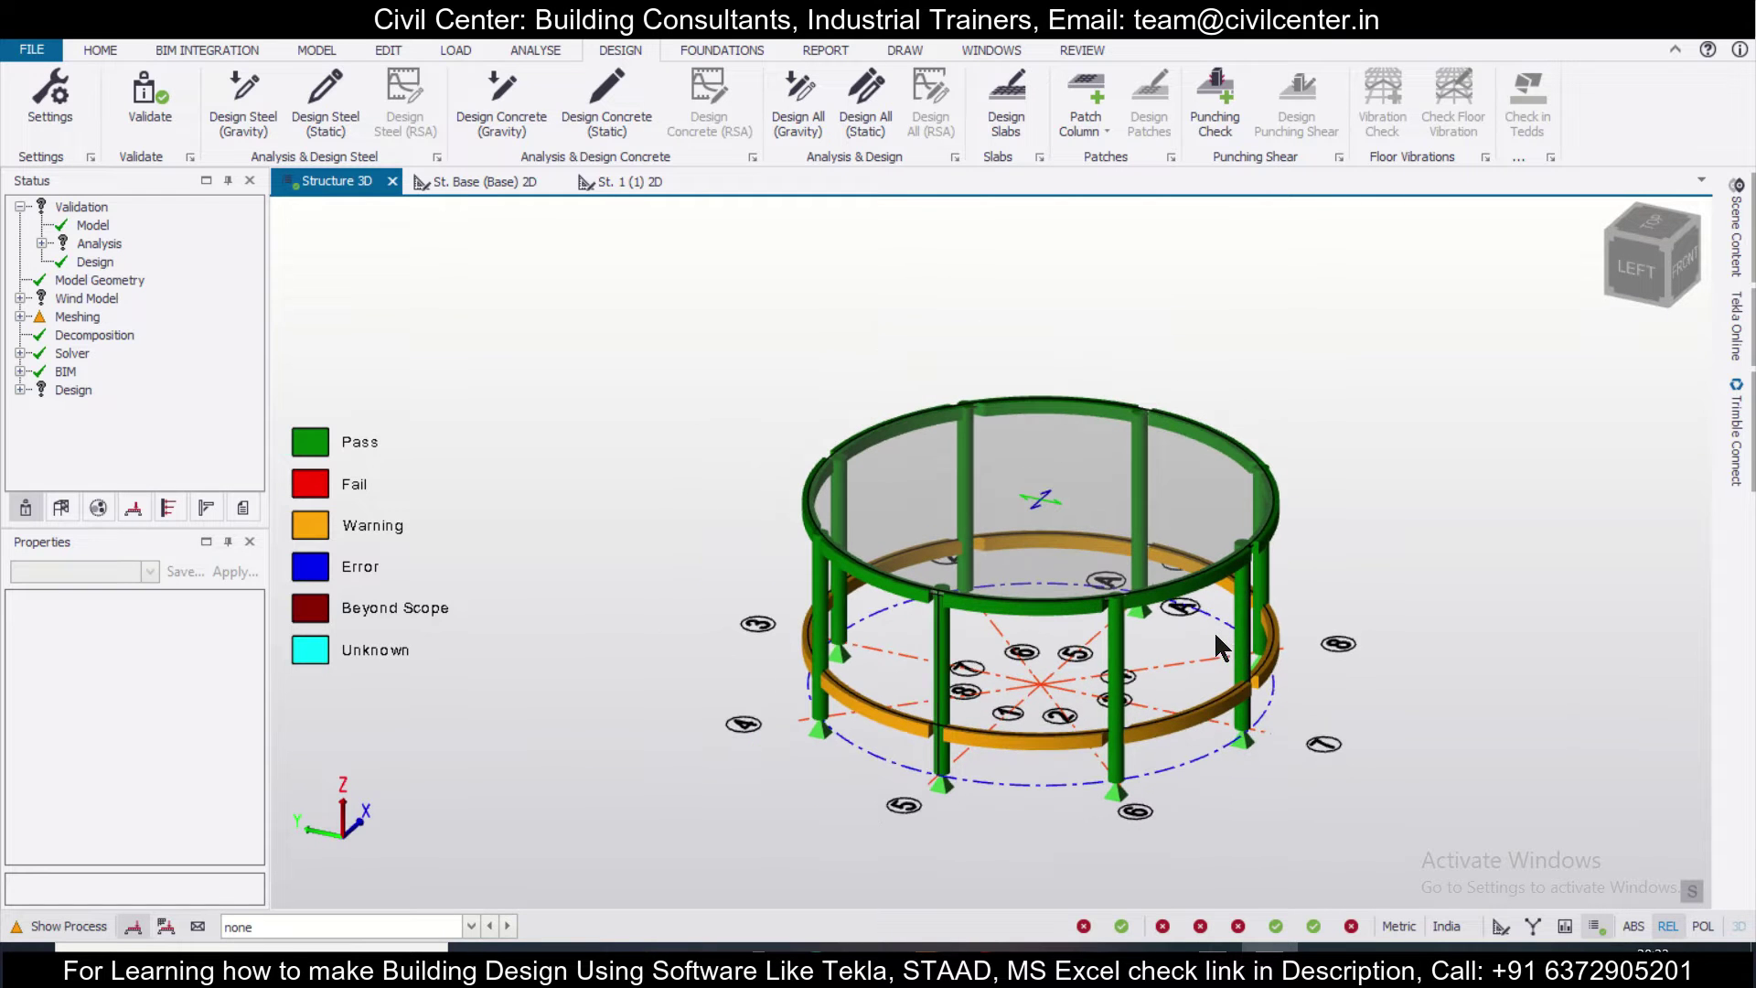
scroll(1214, 636, up, 2)
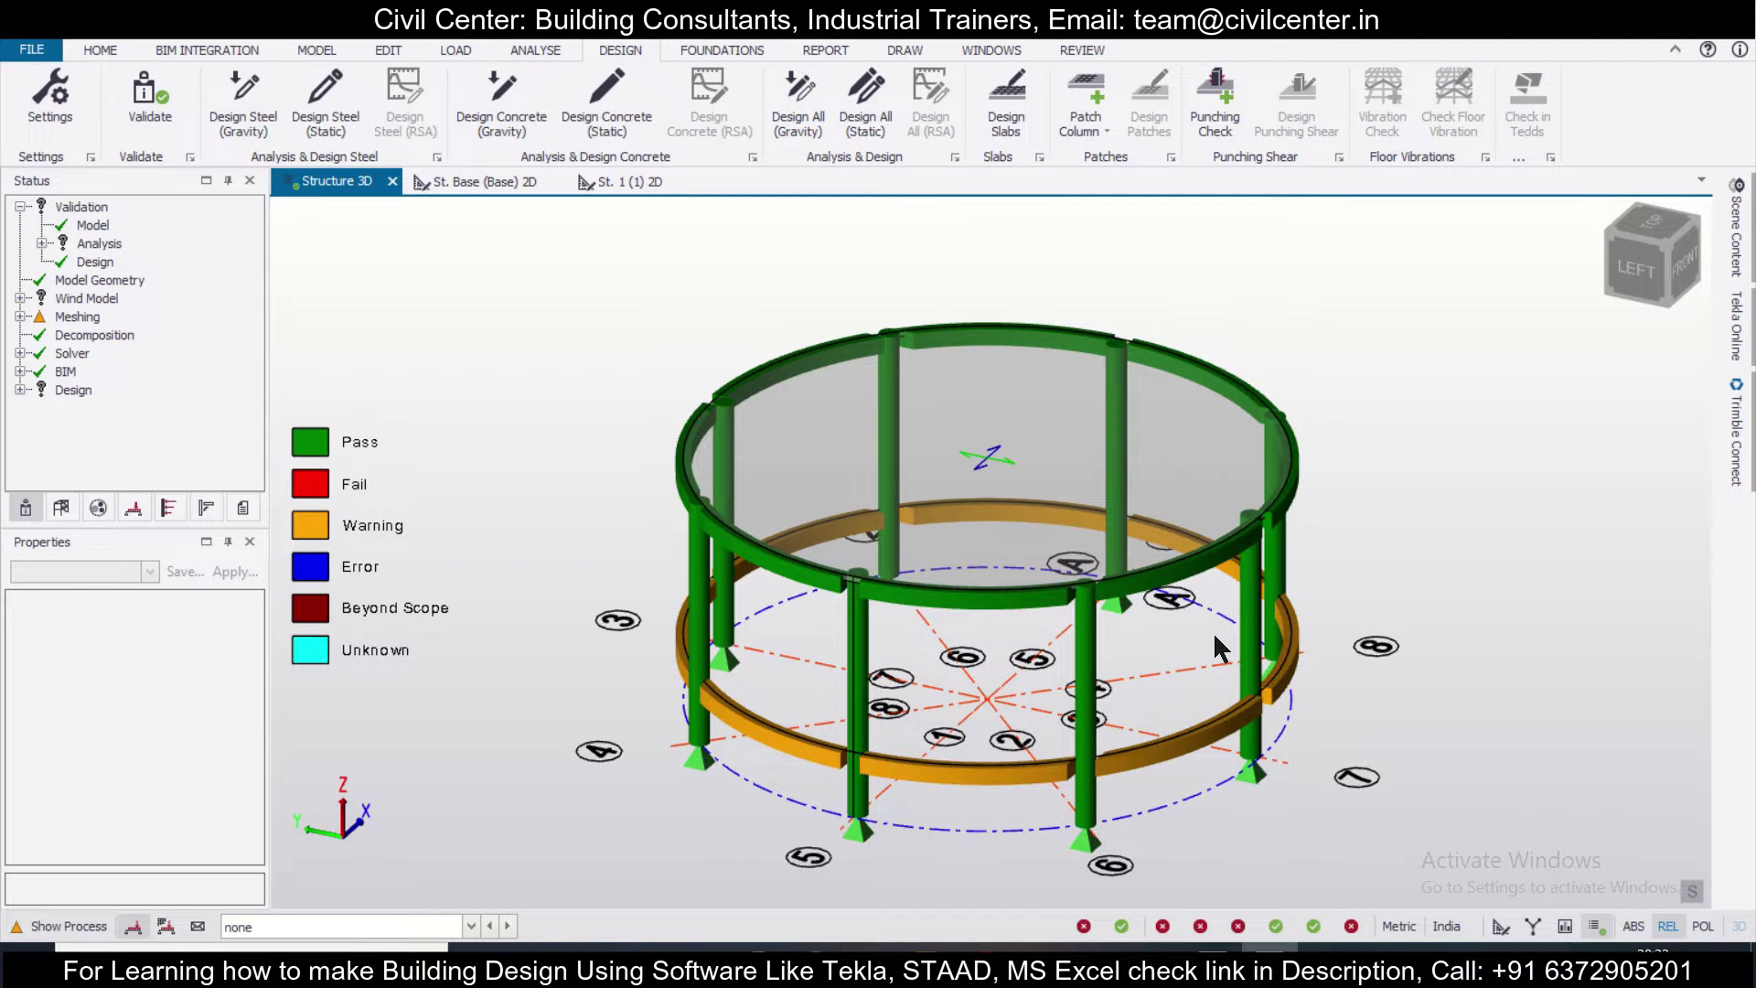
middle_drag(1324, 726, 1253, 805)
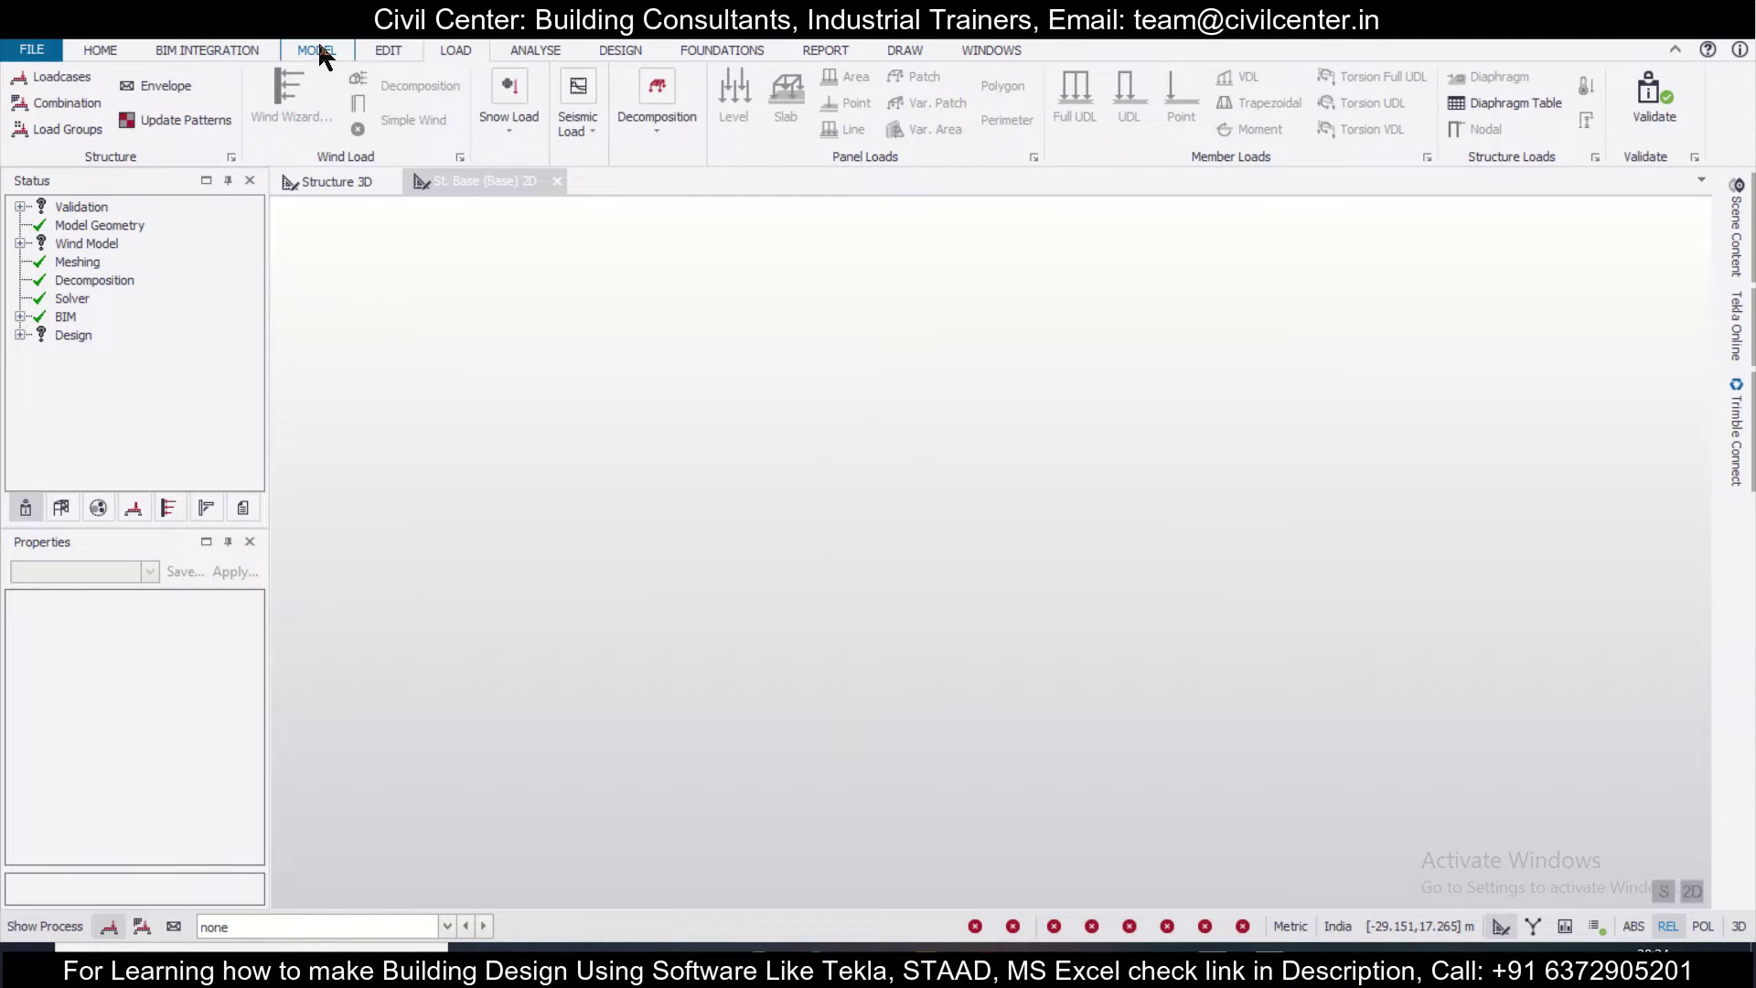
Insert construction level B1 at -1.2 m below Base
click(321, 56)
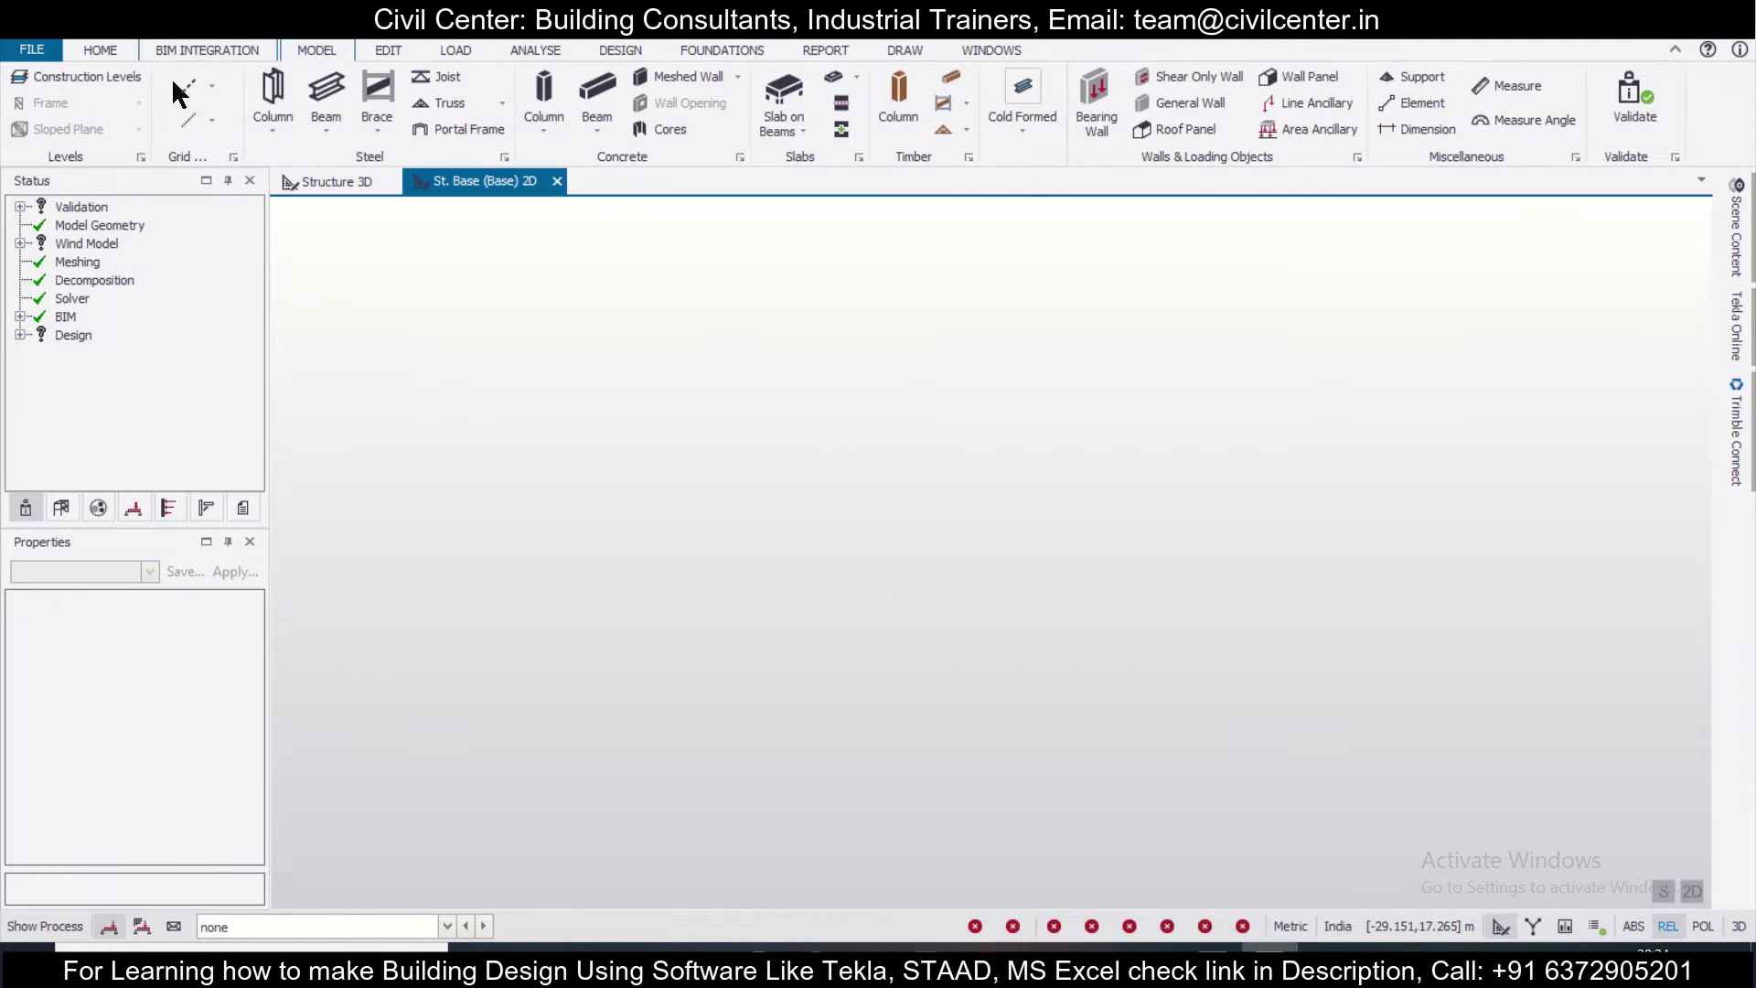
click(115, 77)
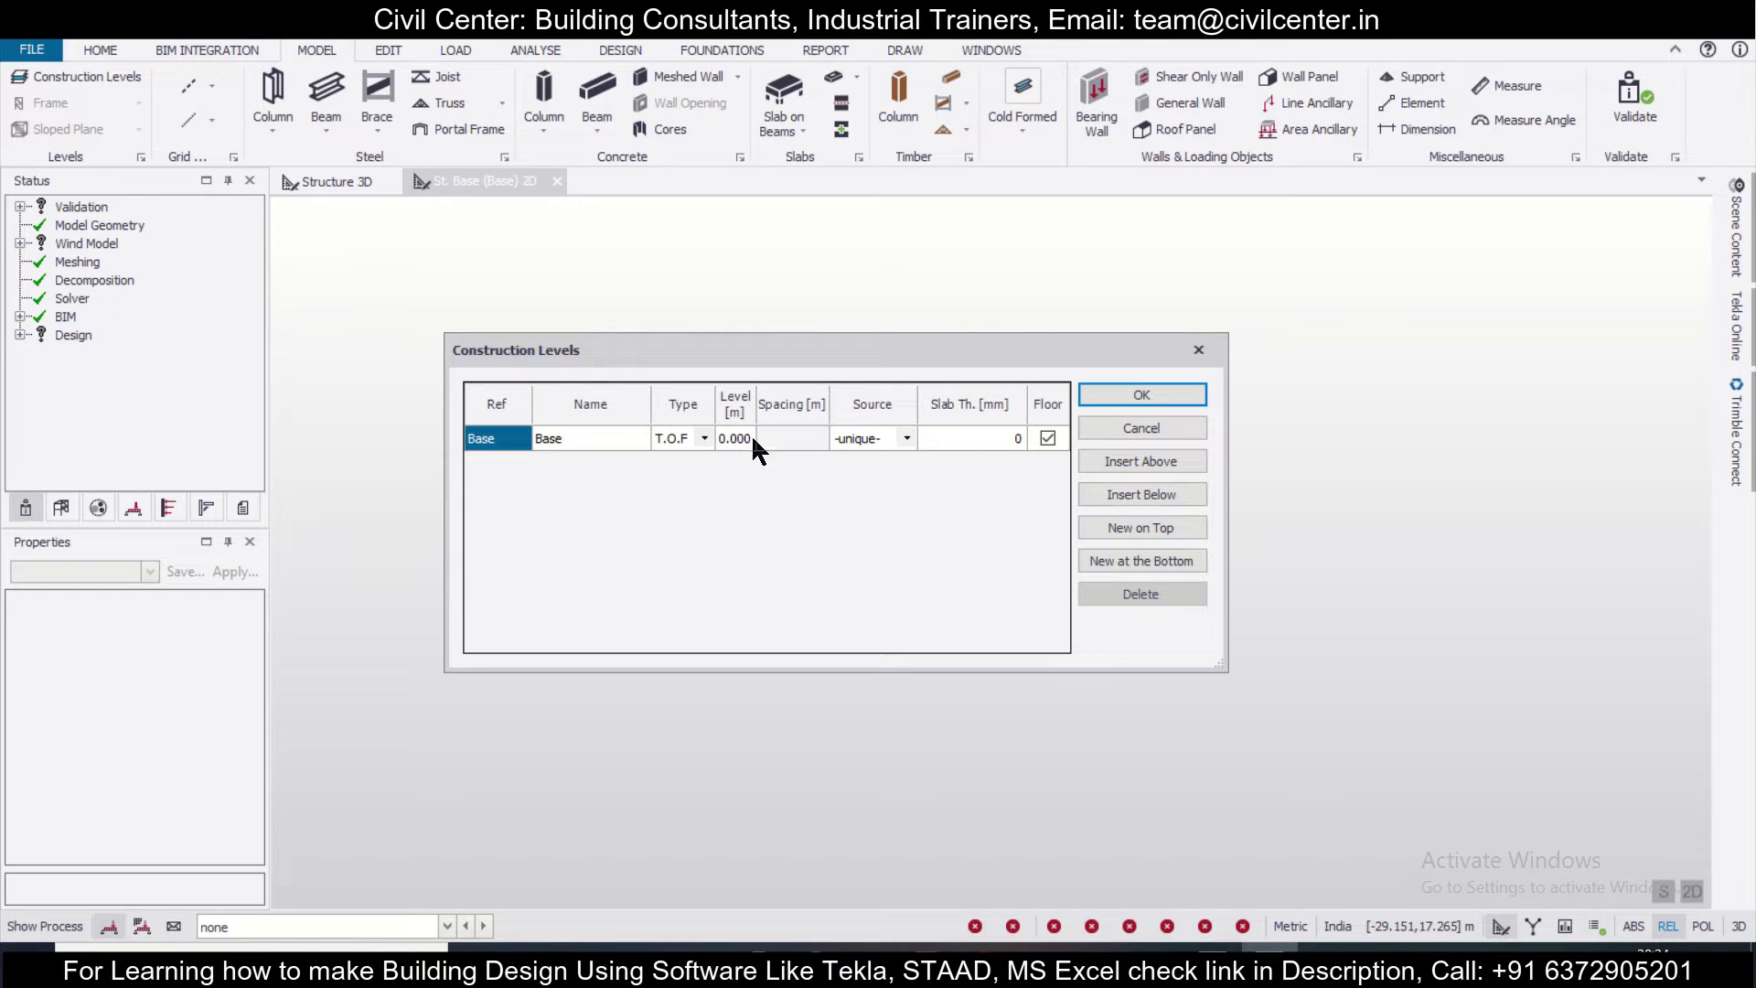
click(1173, 498)
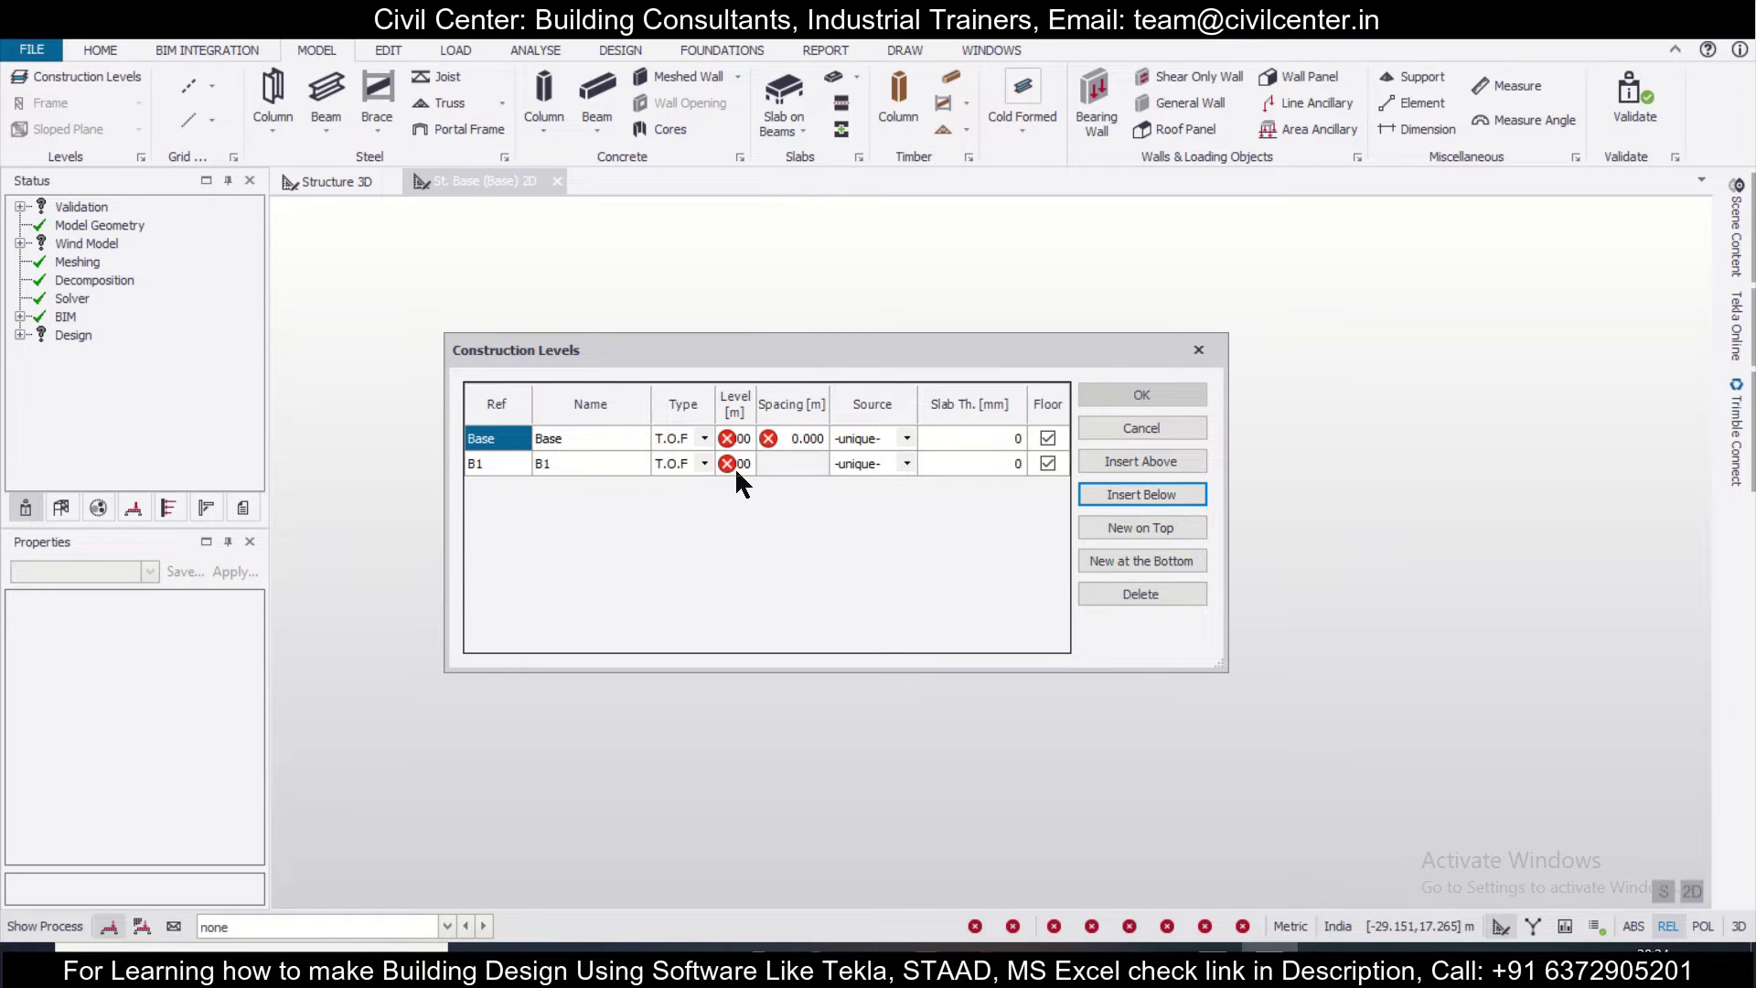
text(-1.)
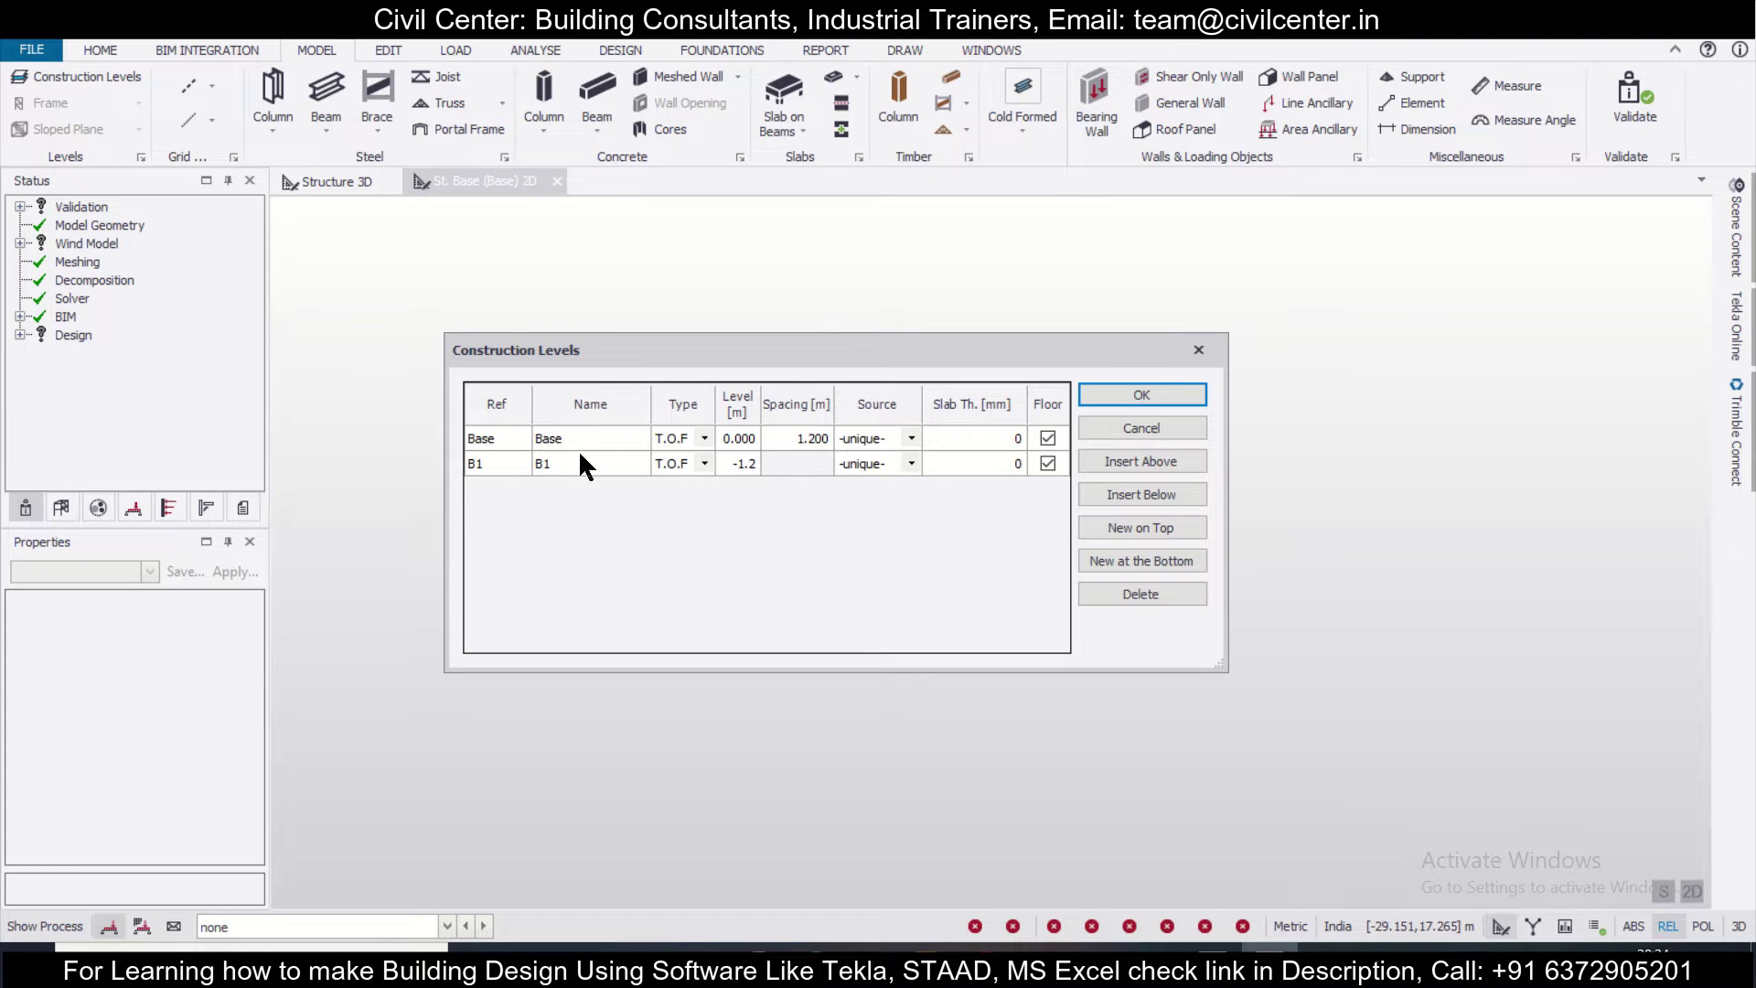
Add level 1 above Base at 3.2 m, type S.S.L, with a 100 mm slab, and confirm
click(1098, 459)
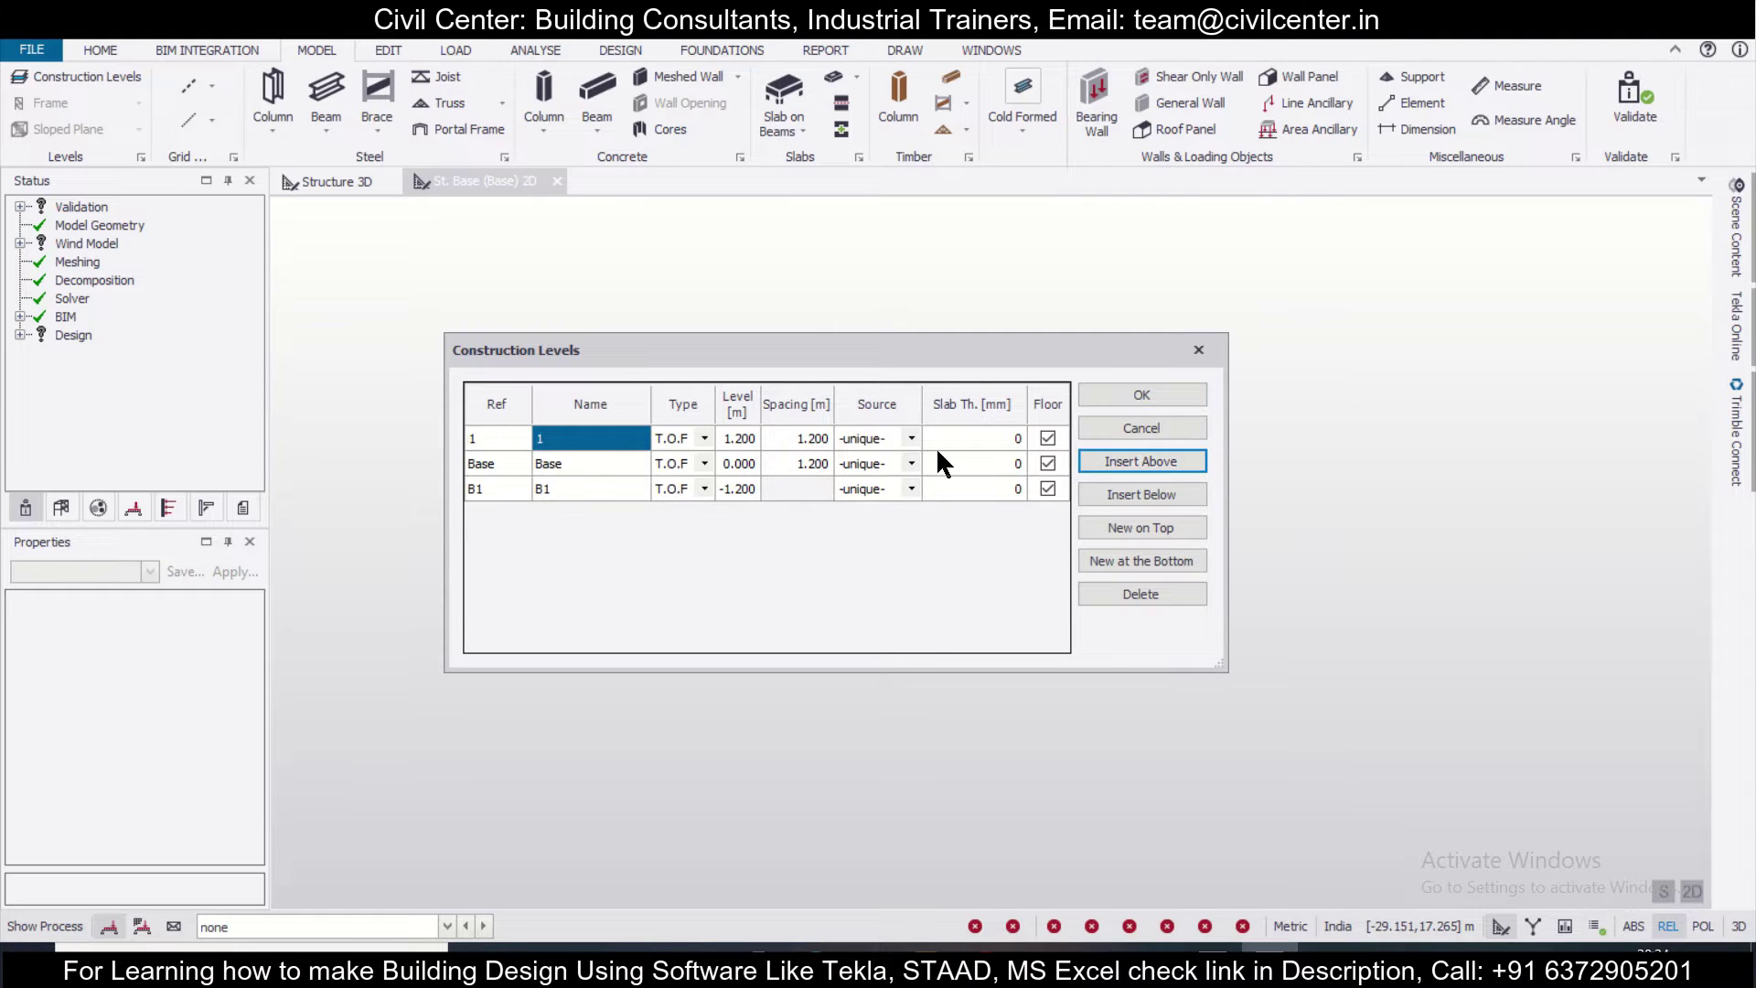
click(821, 443)
text(3)
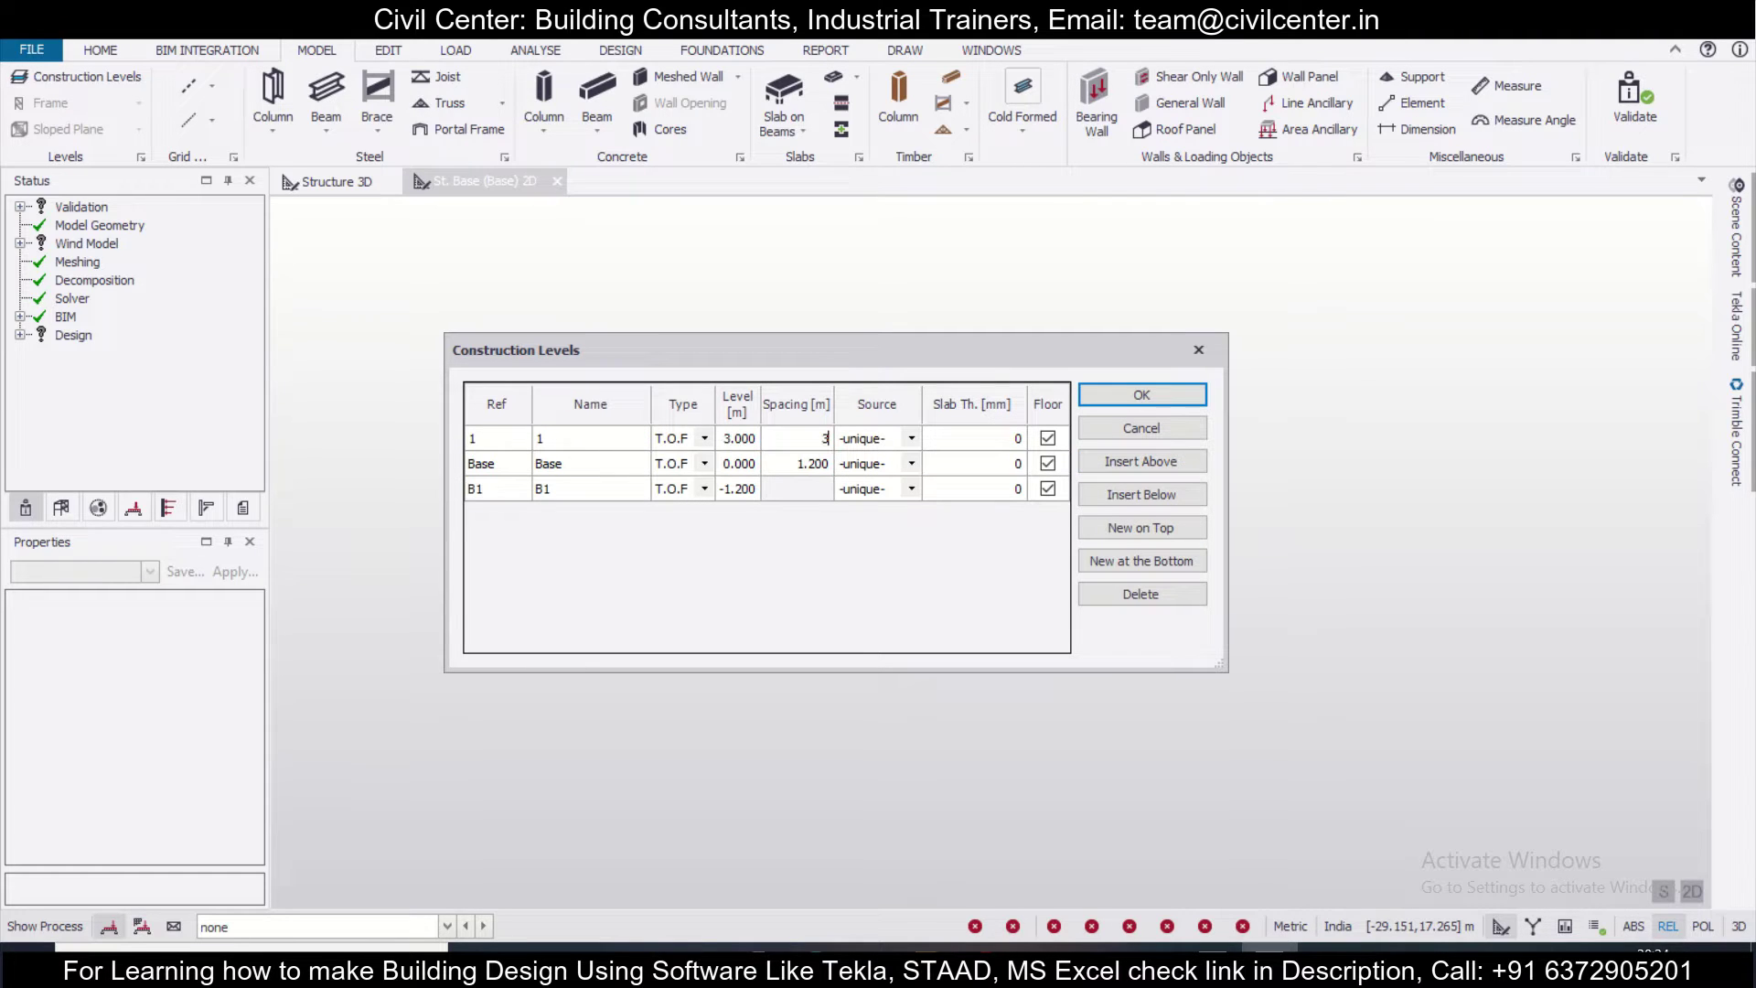
click(660, 439)
click(702, 439)
click(681, 457)
click(983, 447)
click(984, 445)
text(100)
click(1127, 393)
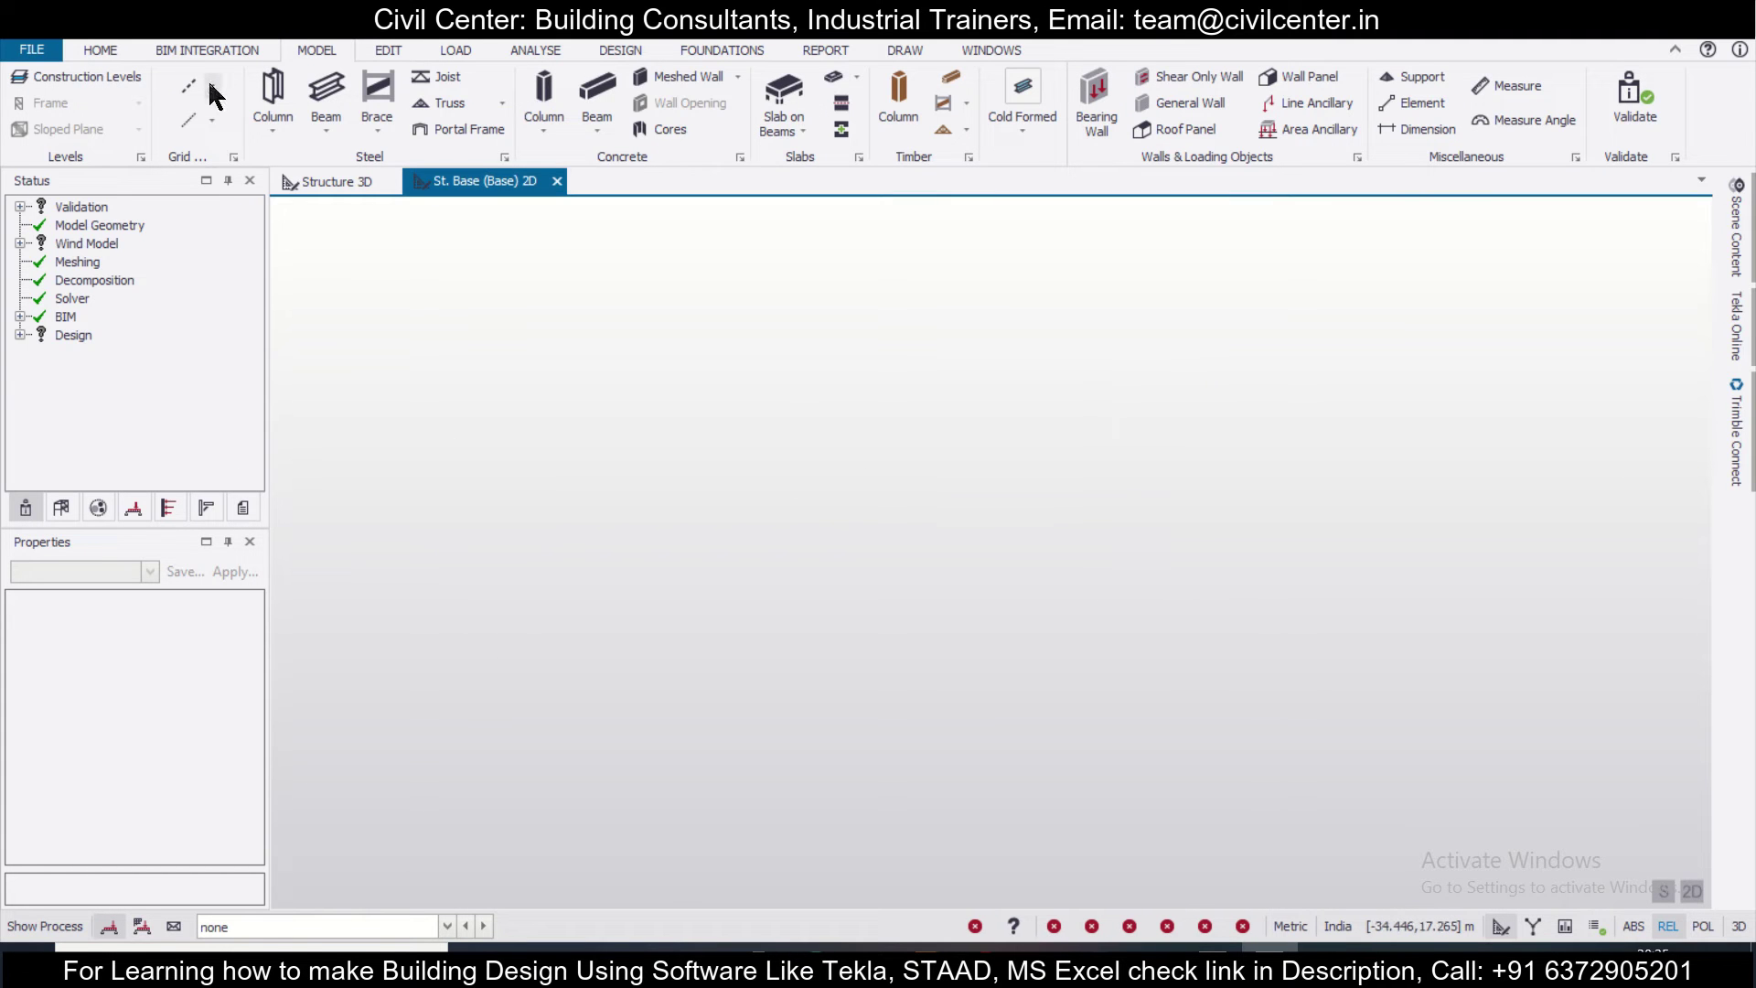
Start the radial Sector Wizard, keeping the grid origin at 0,0
click(212, 83)
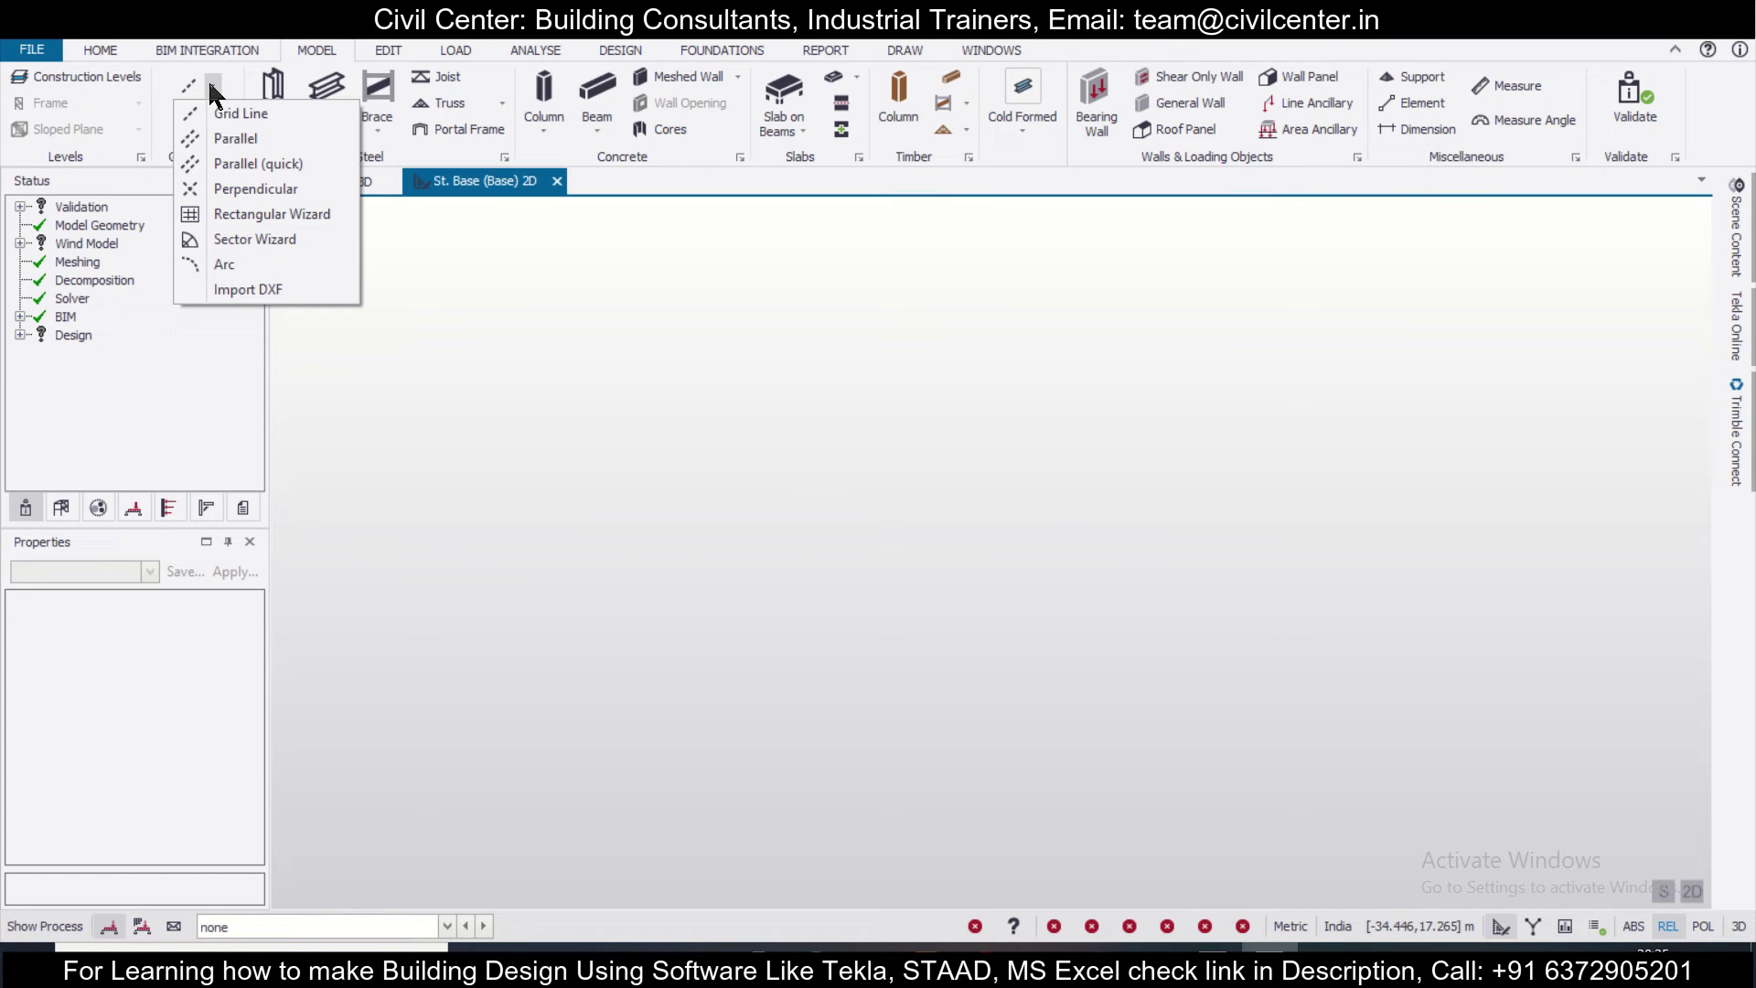
click(291, 244)
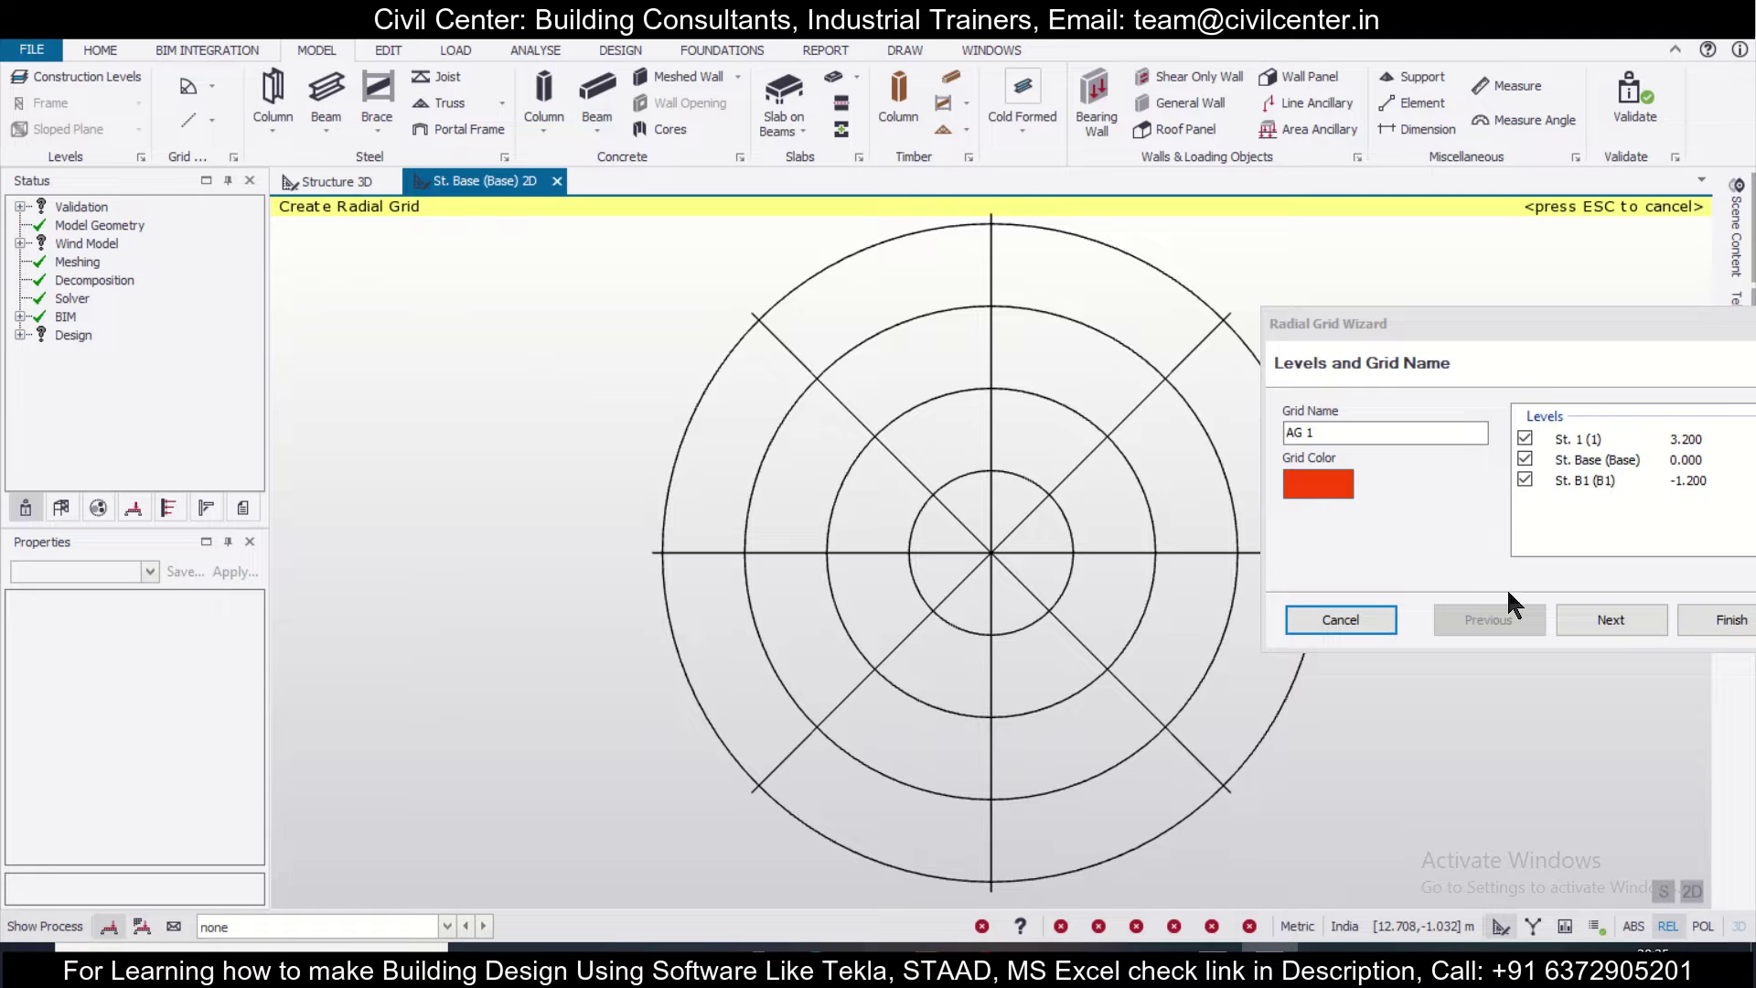
click(1612, 622)
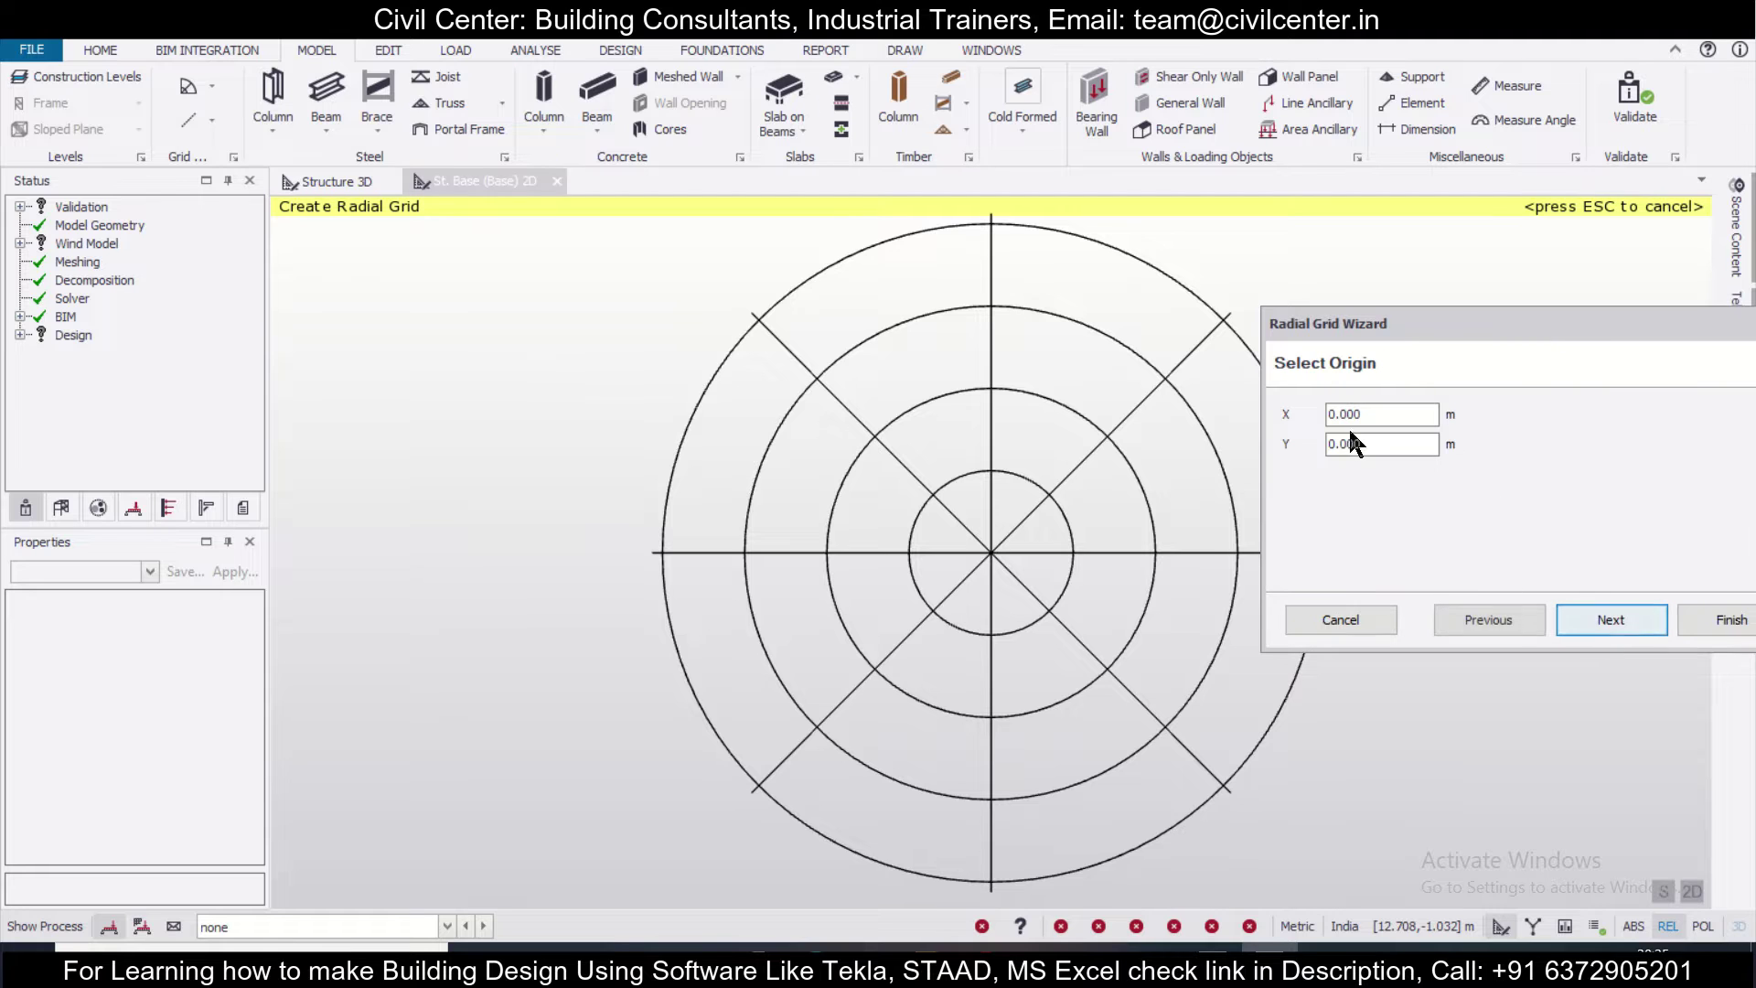
click(1603, 622)
click(1589, 613)
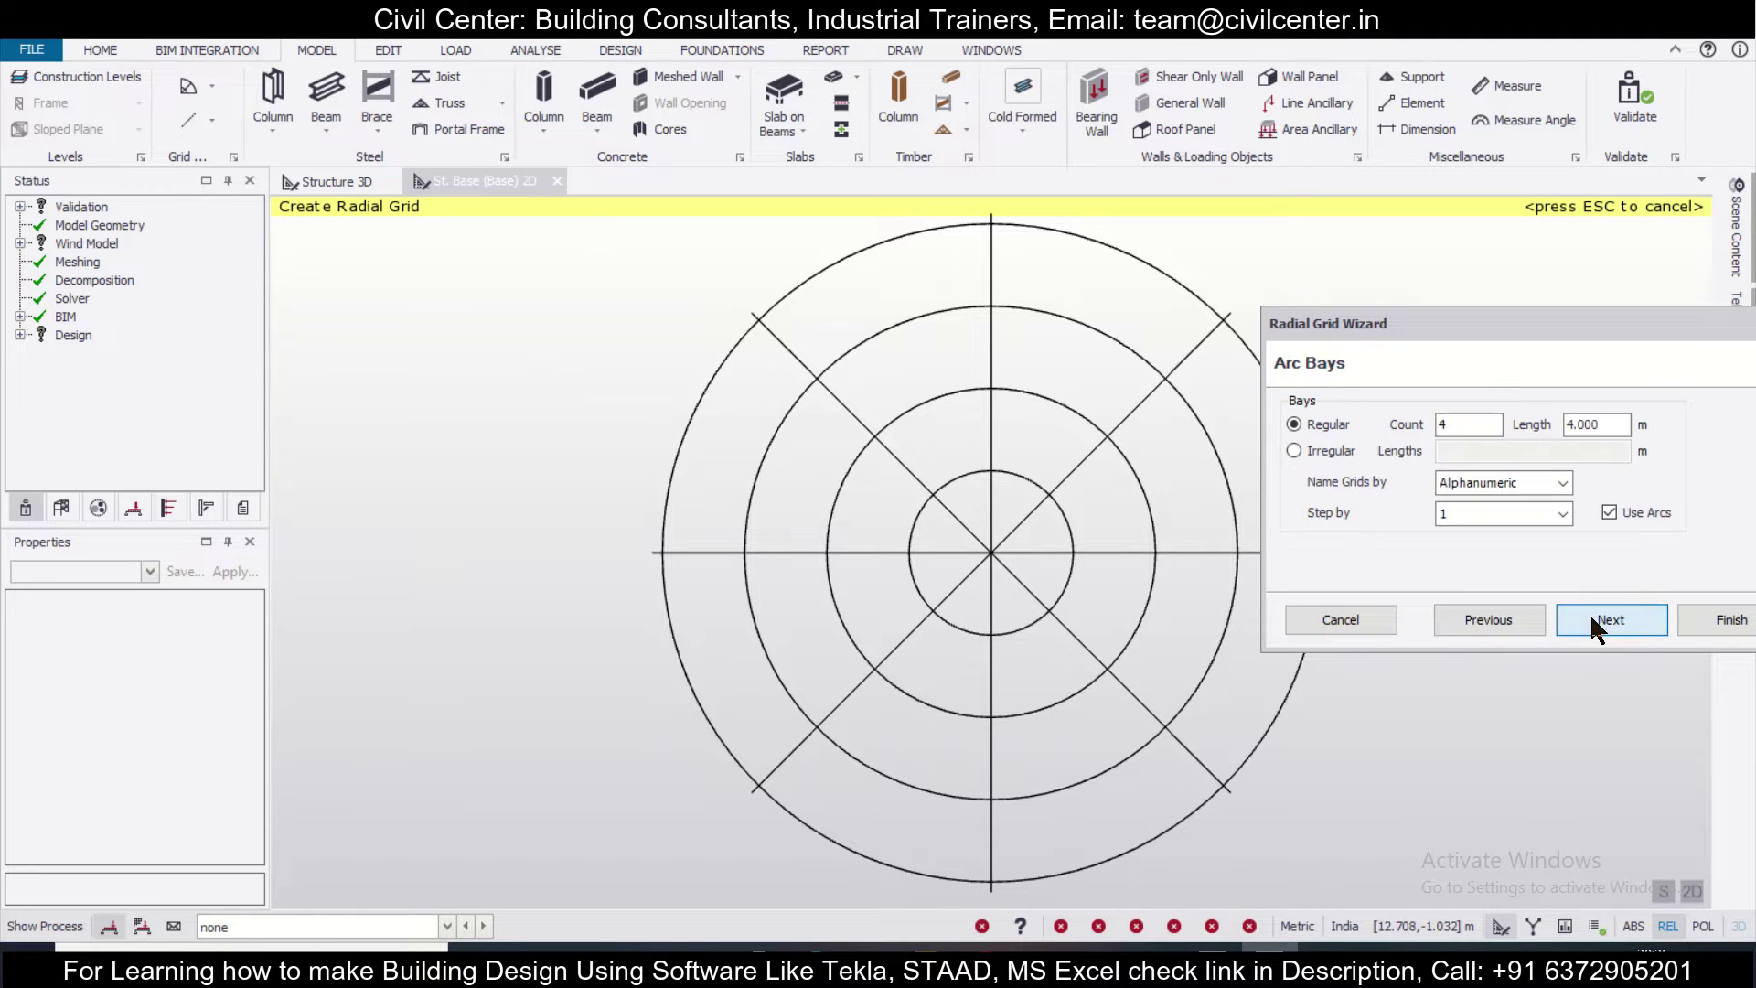
Set one 5 m arc bay, keep 8 radial segments at 45°, and finish the grid
double_click(1478, 430)
text(1)
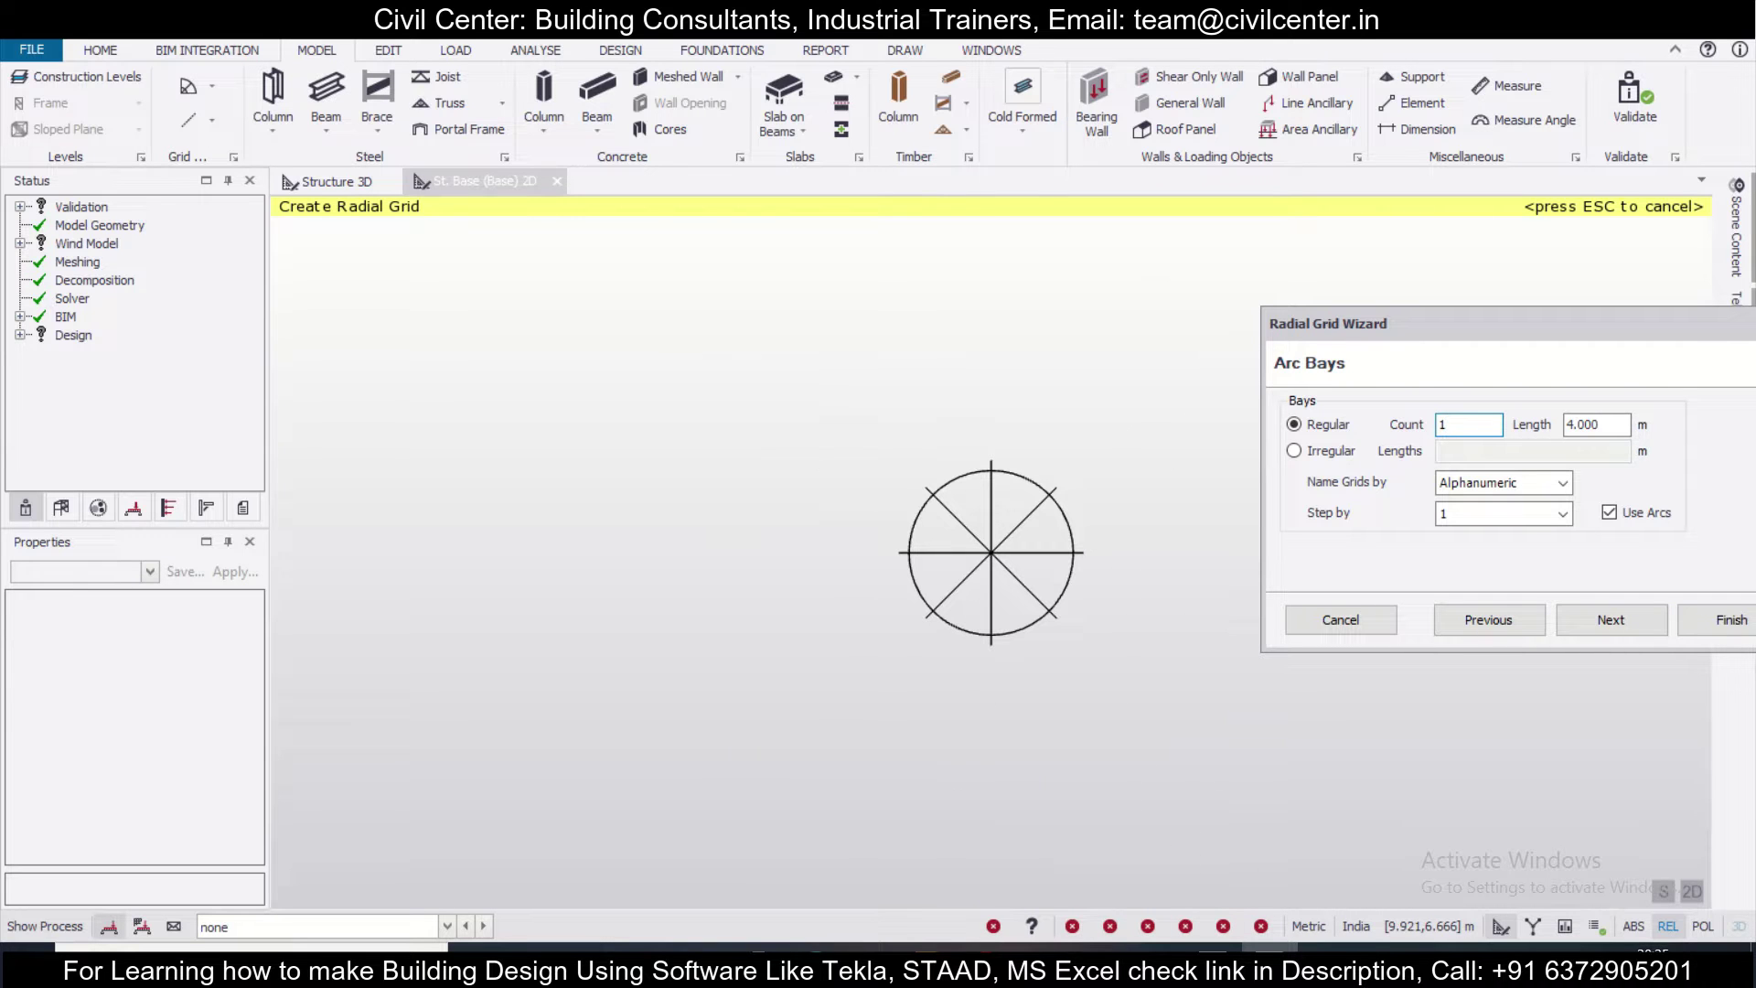
double_click(1596, 425)
text(5)
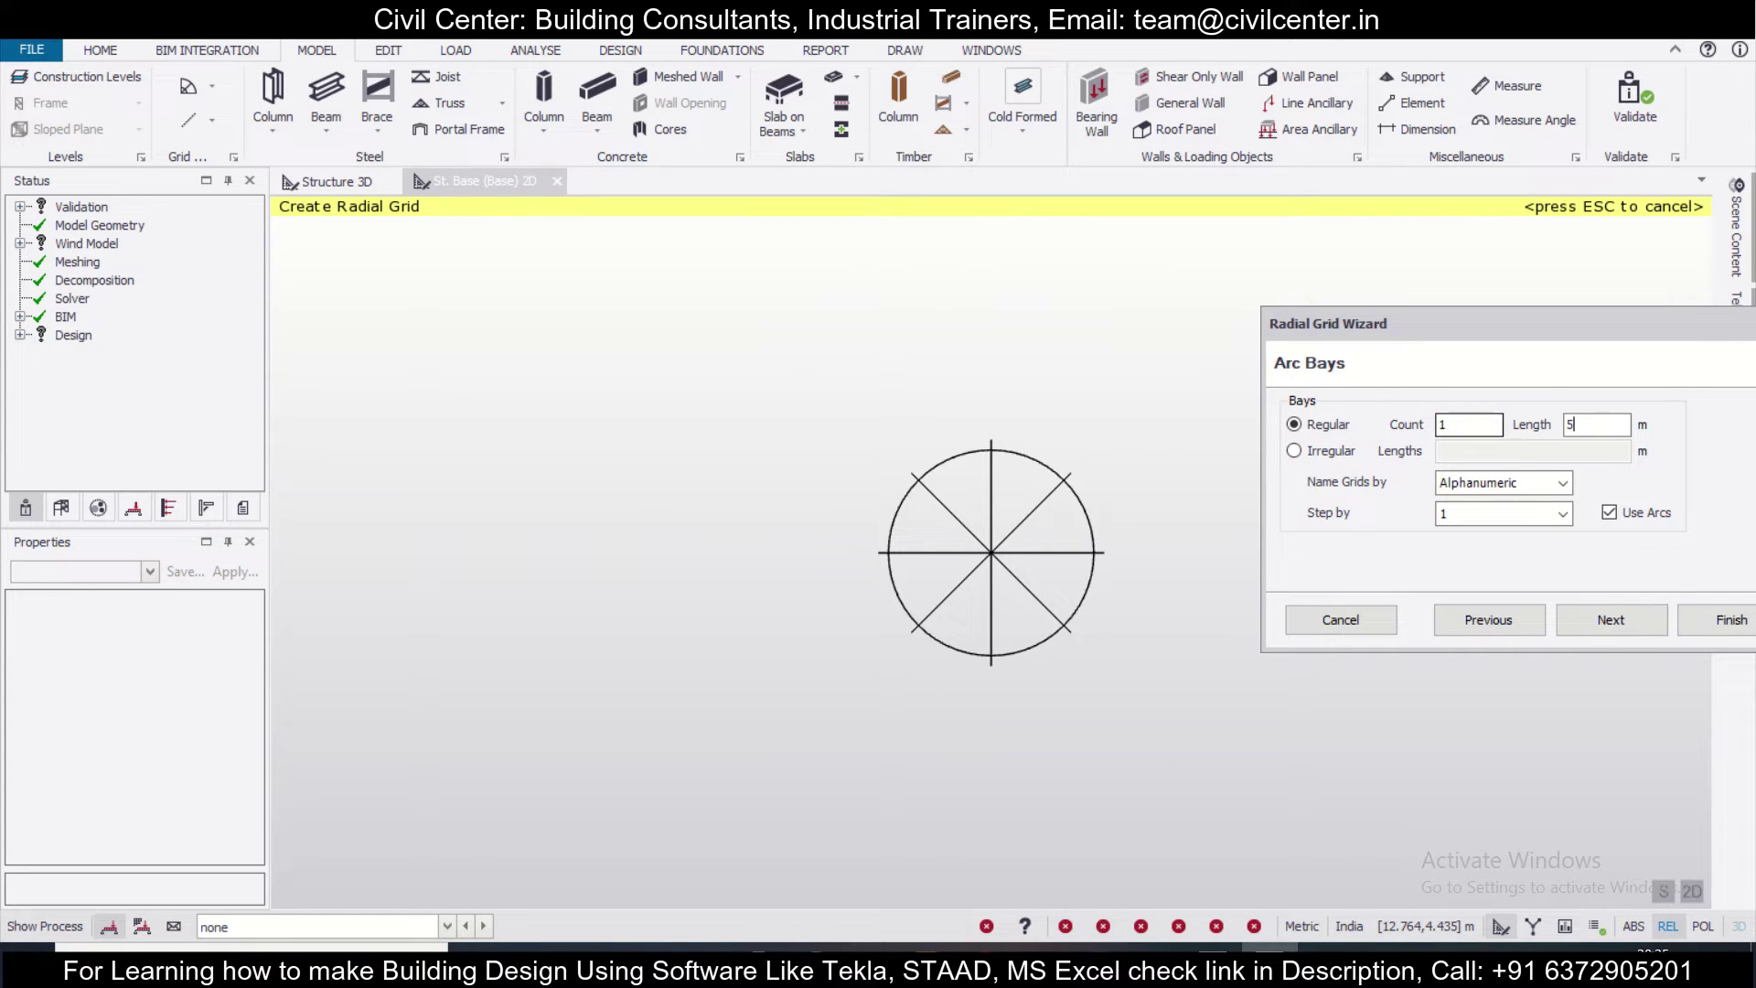
click(1616, 620)
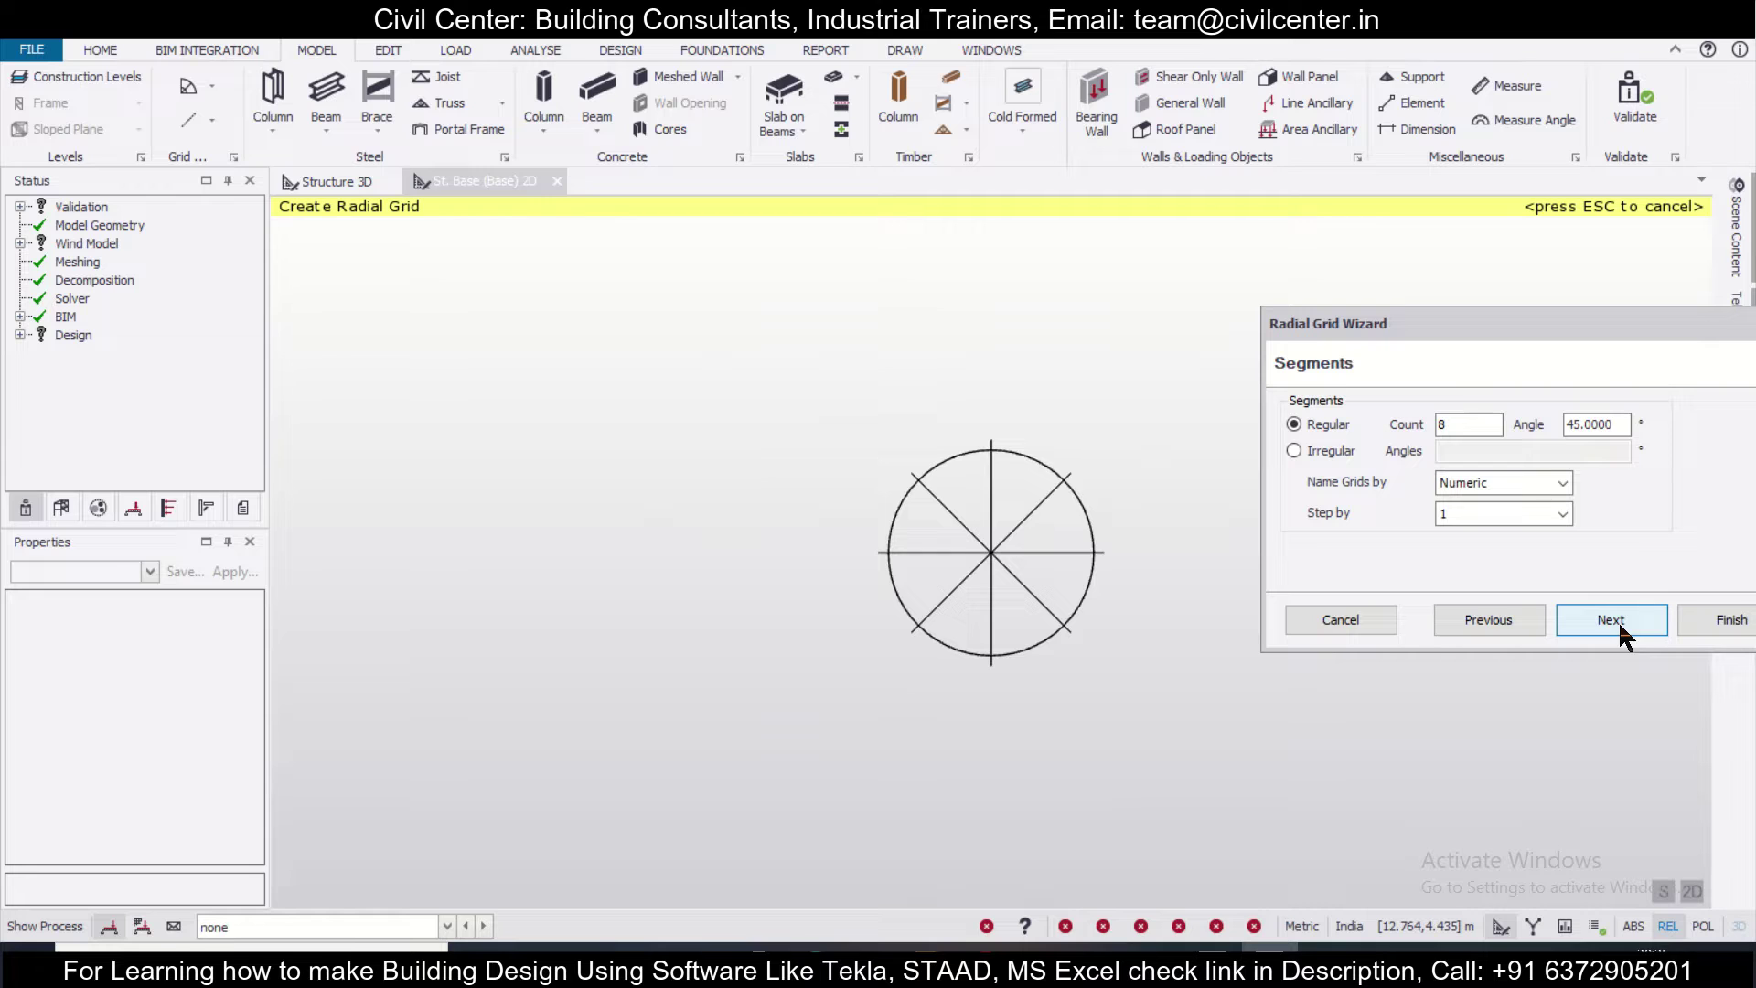
double_click(1486, 422)
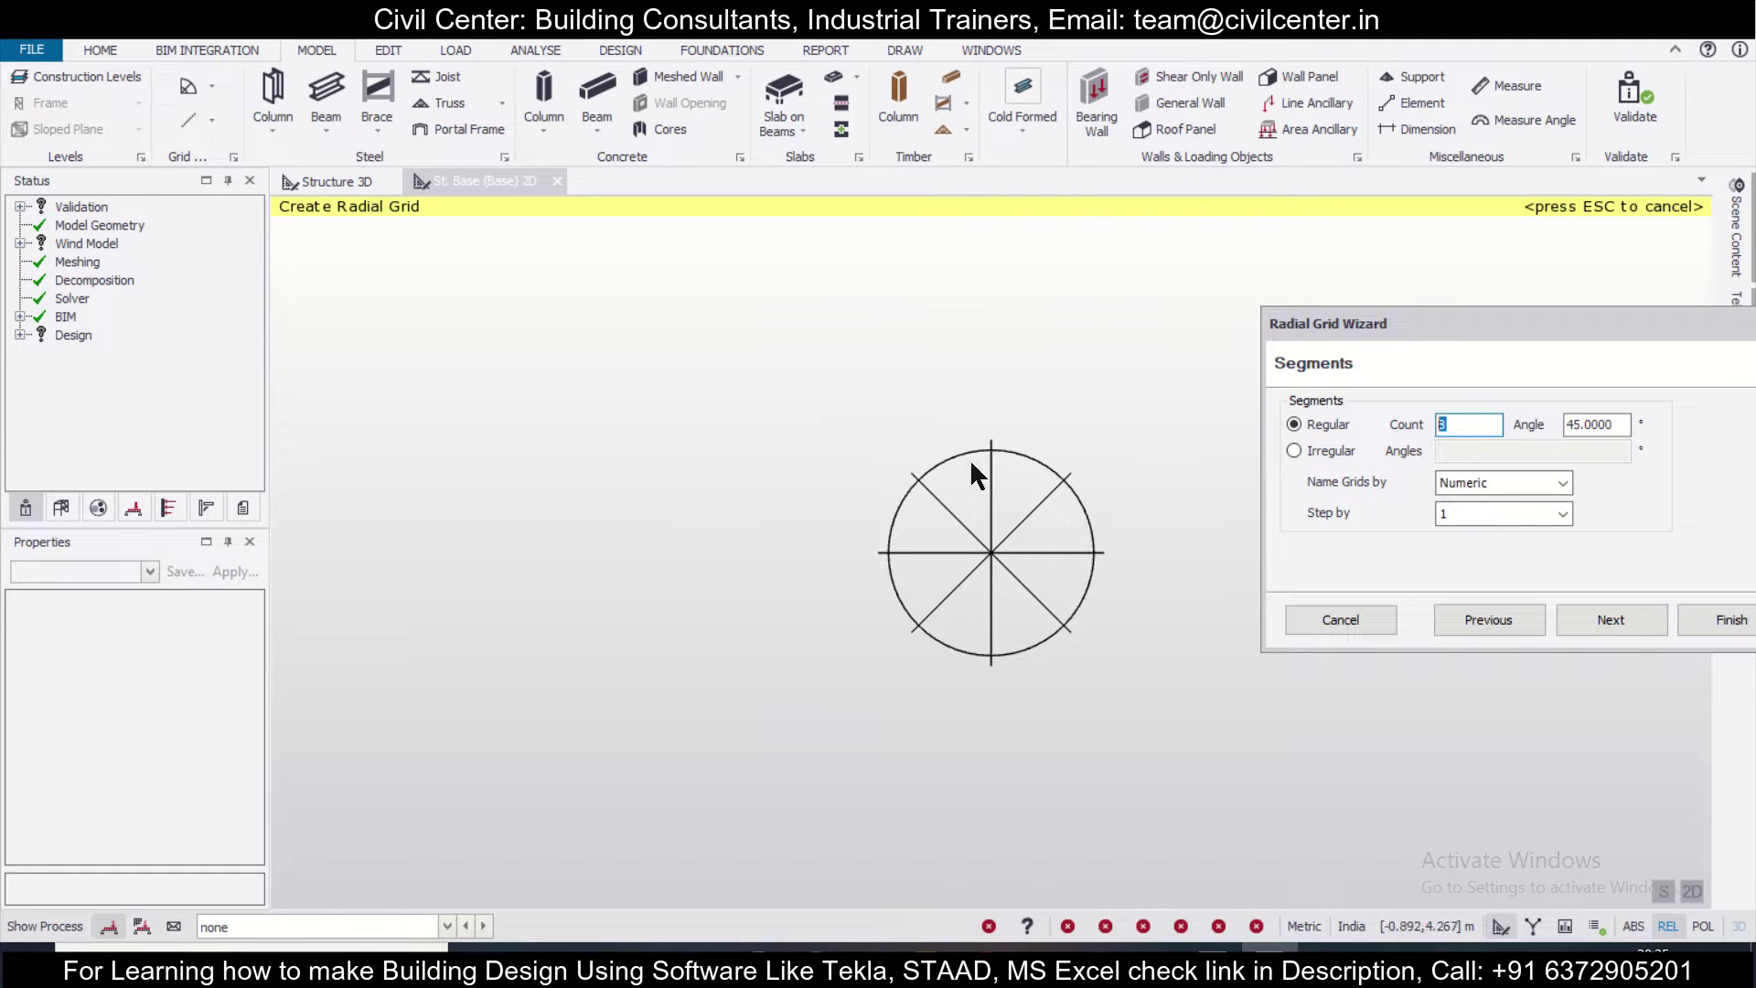
click(1617, 622)
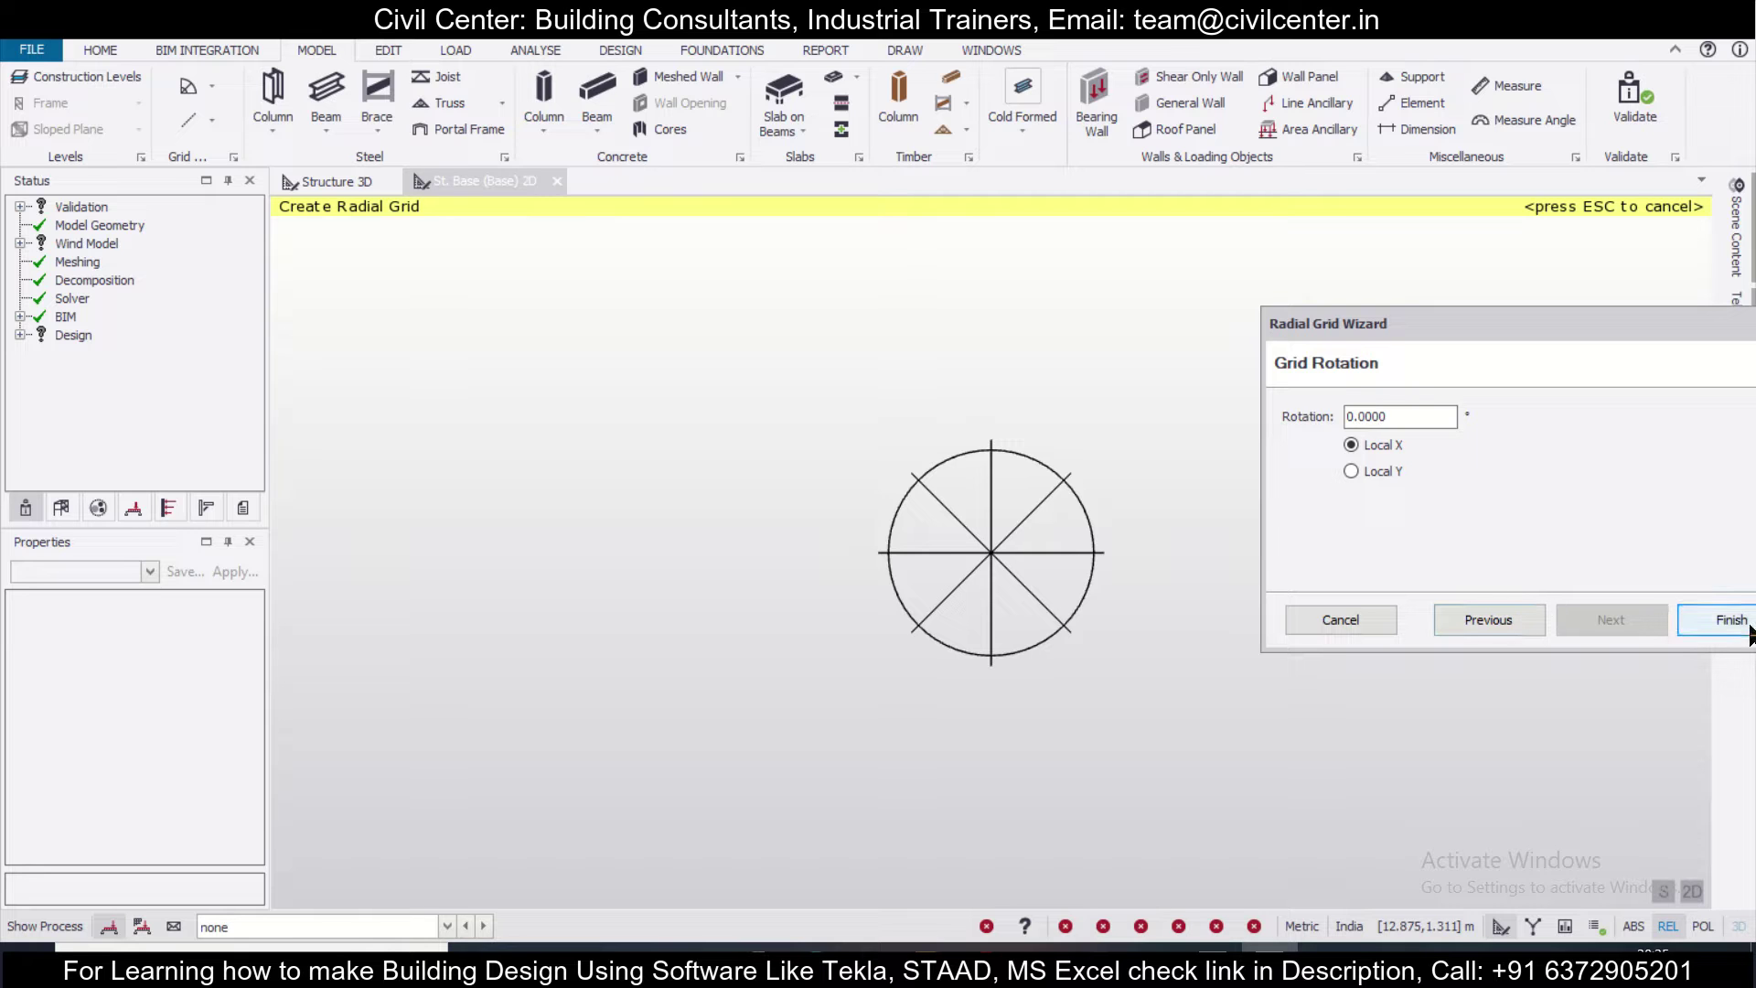
click(1718, 619)
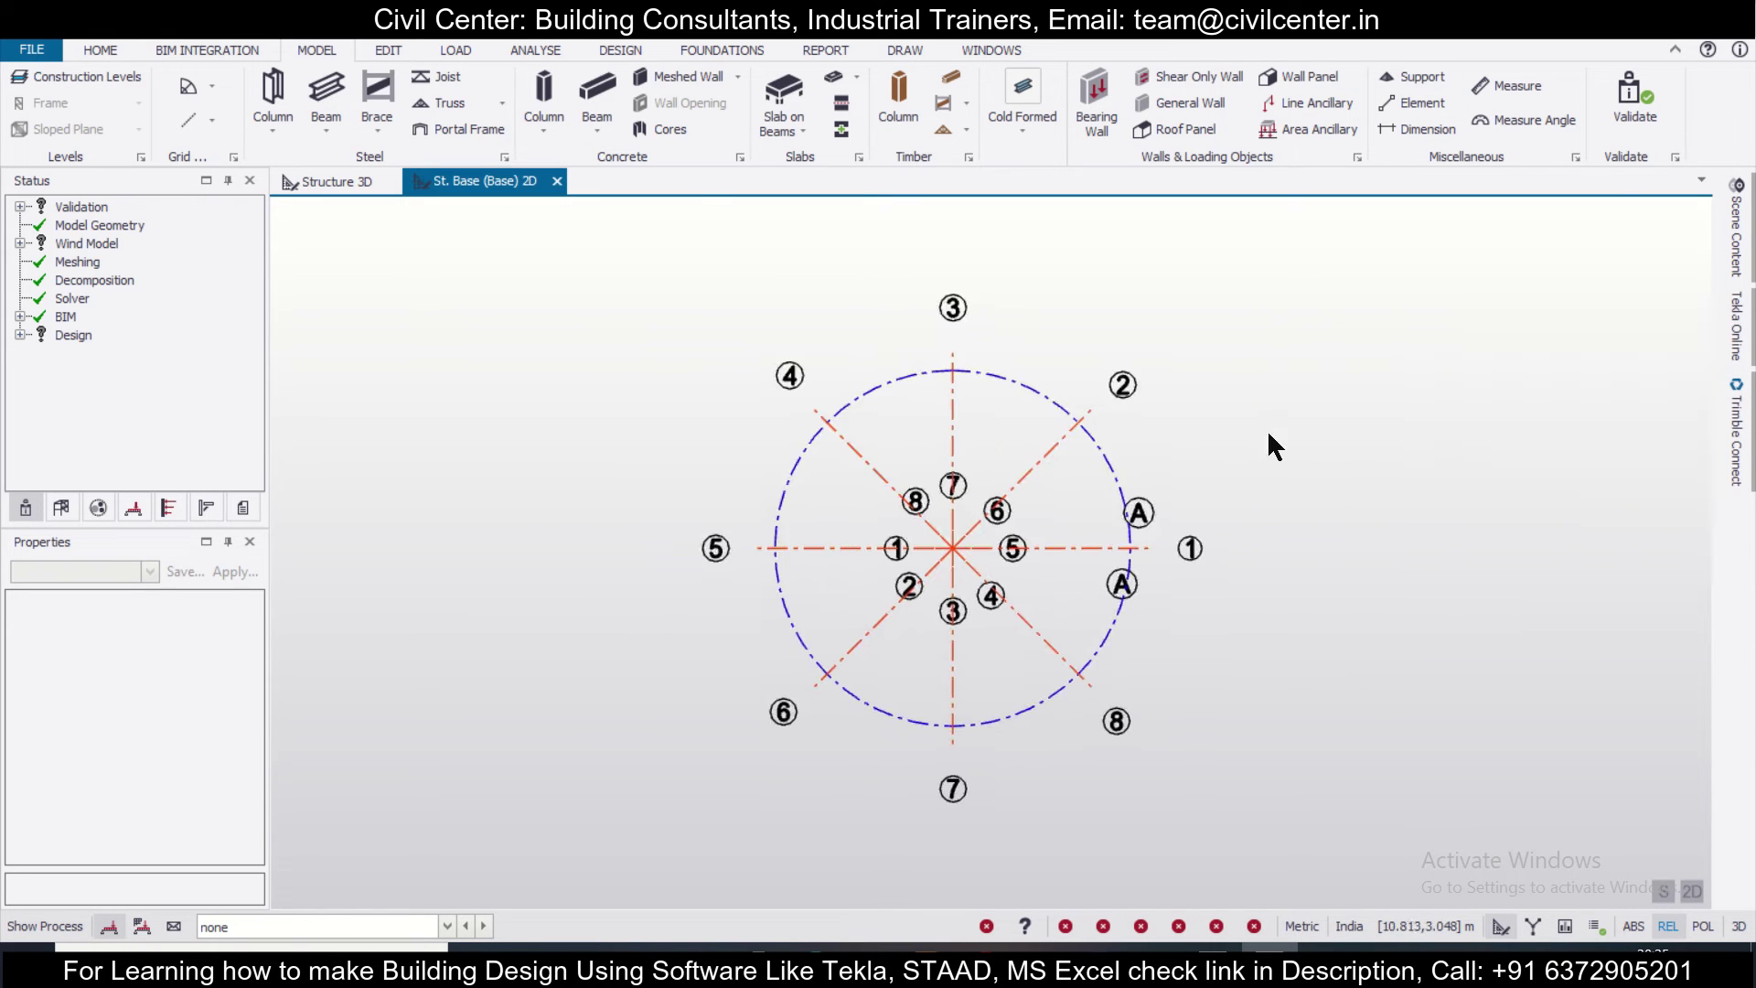
Start a concrete column and change its section to a circular 350 Dia
click(544, 99)
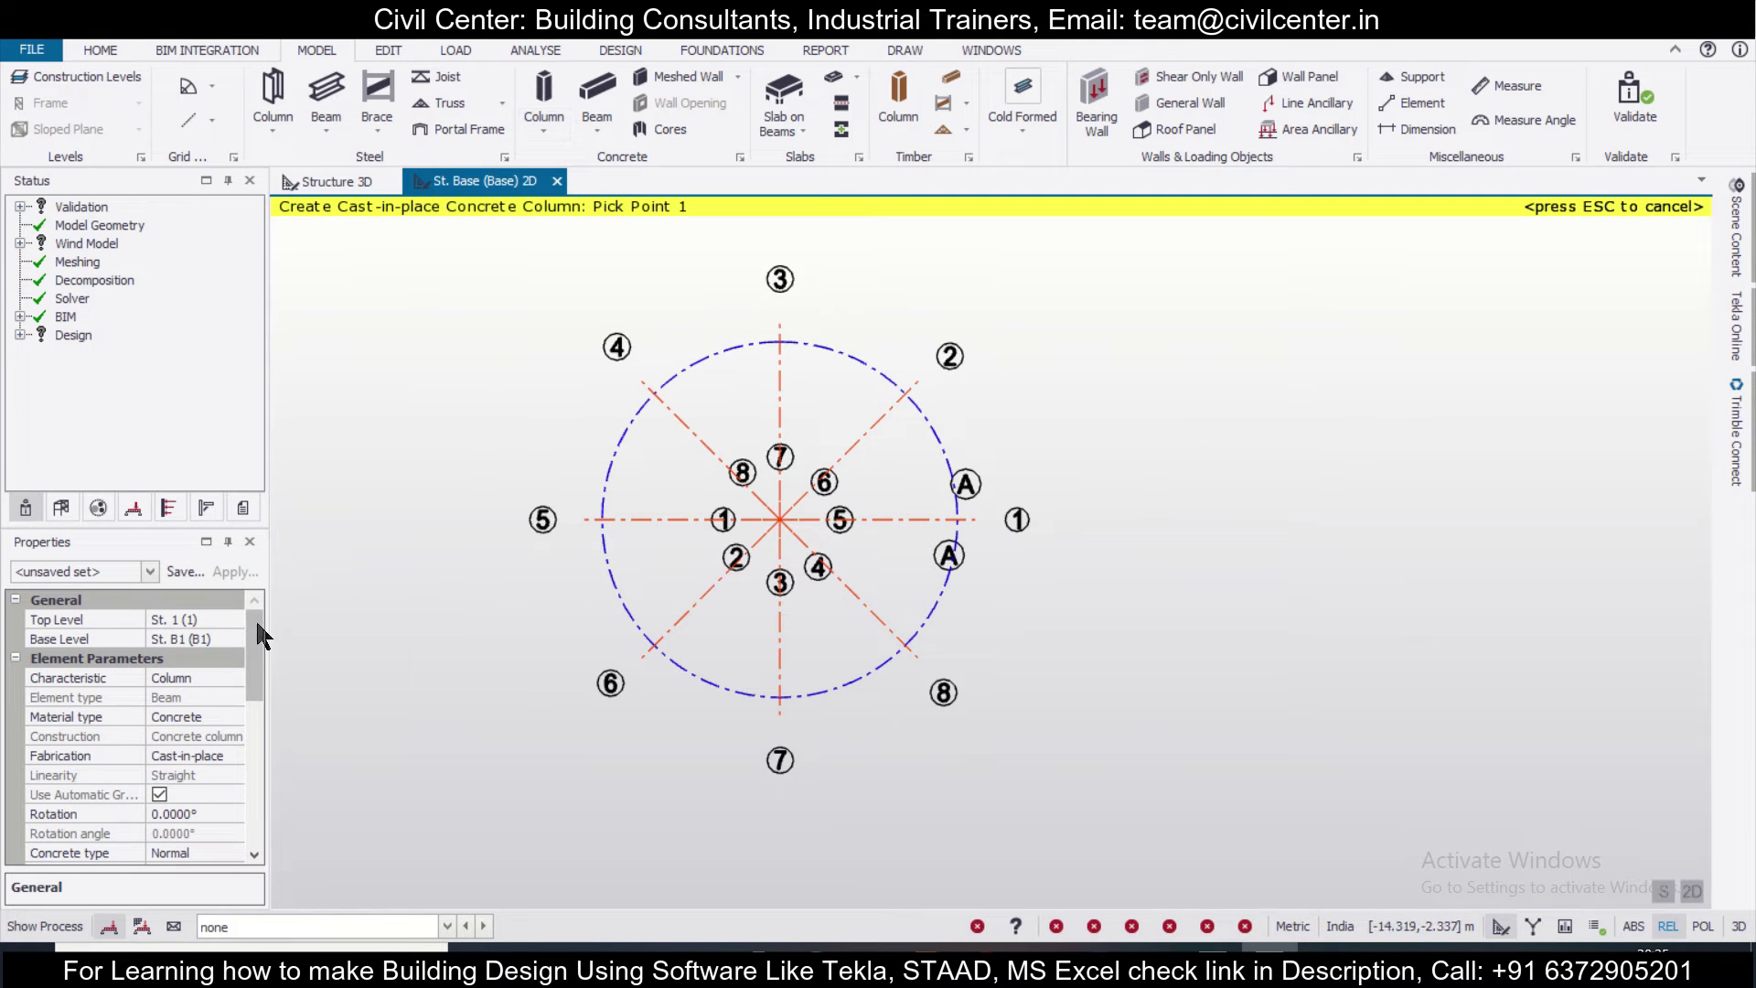
drag(255, 618, 251, 694)
click(229, 743)
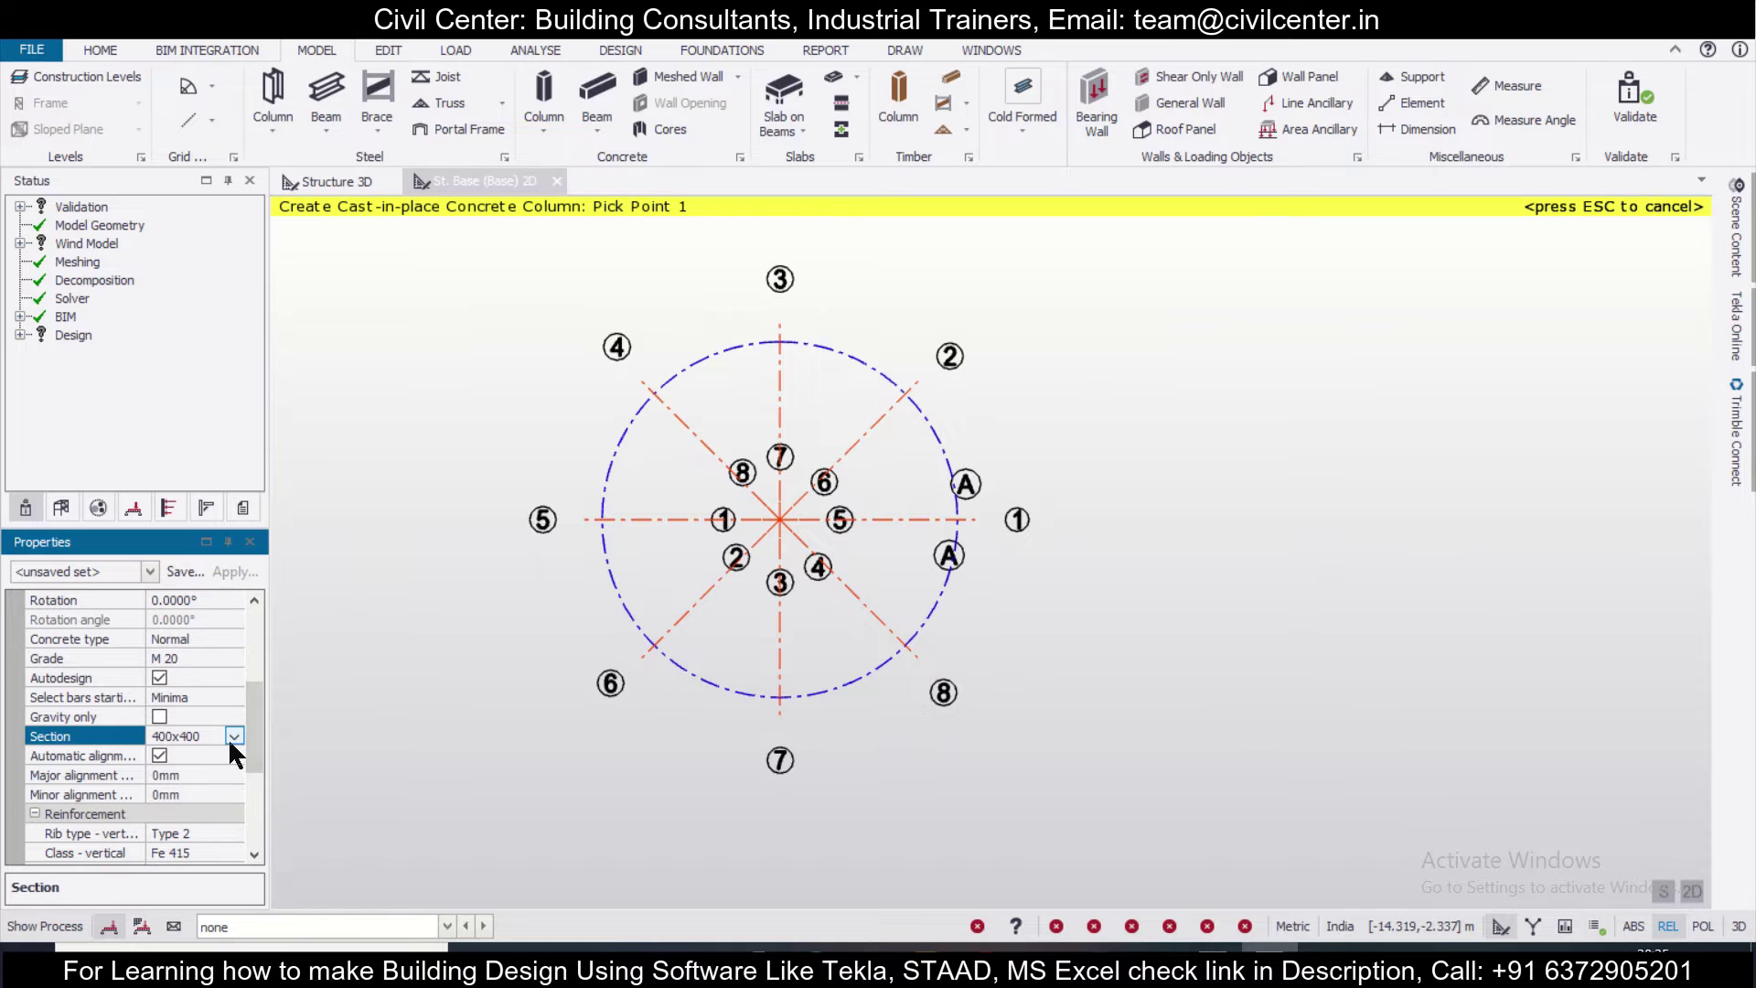
click(229, 741)
click(213, 782)
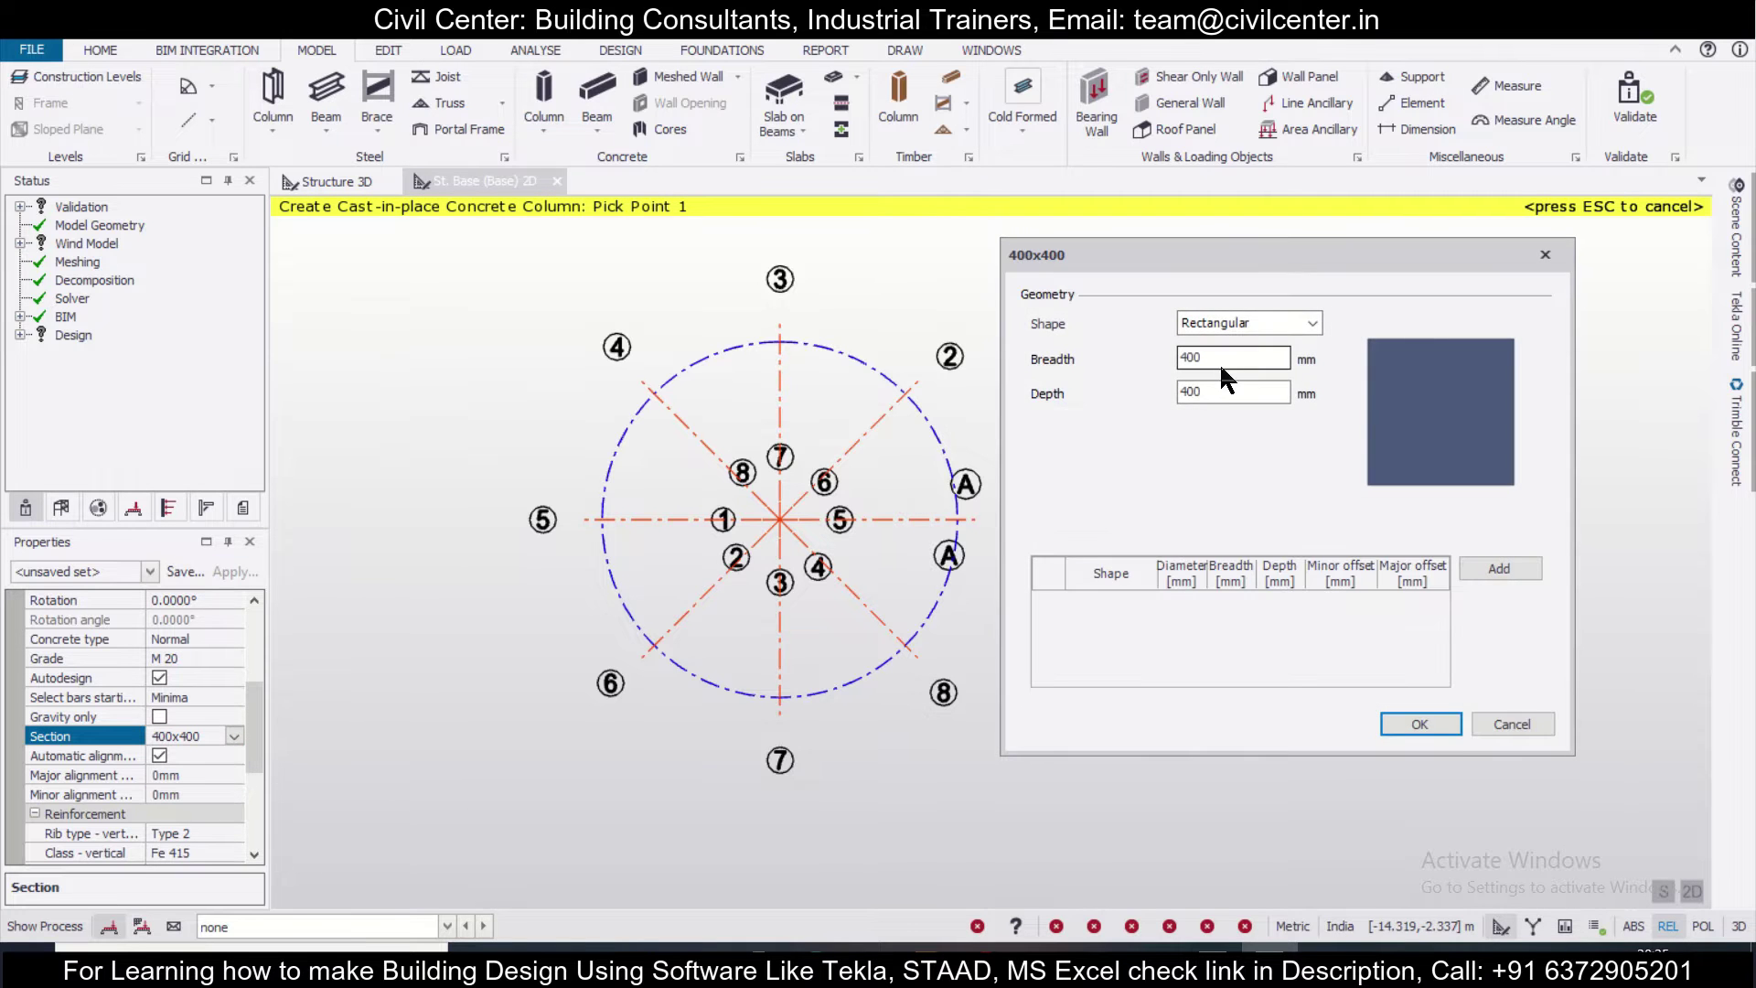
click(1299, 323)
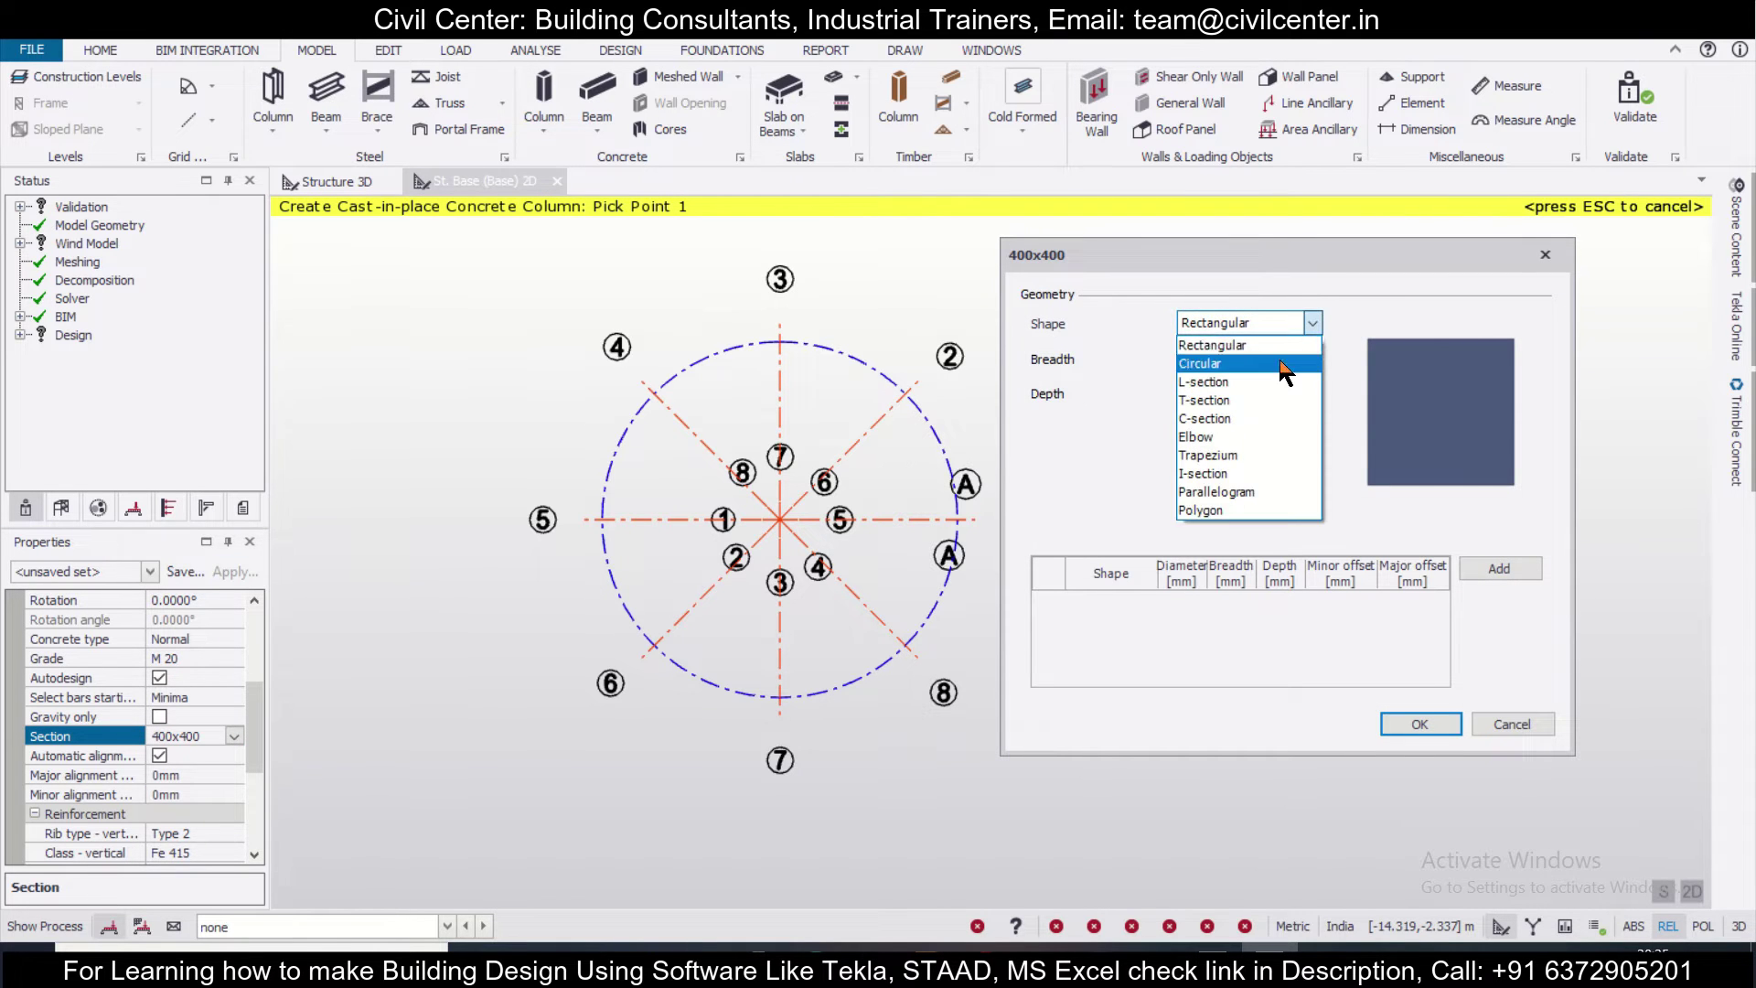
click(1282, 363)
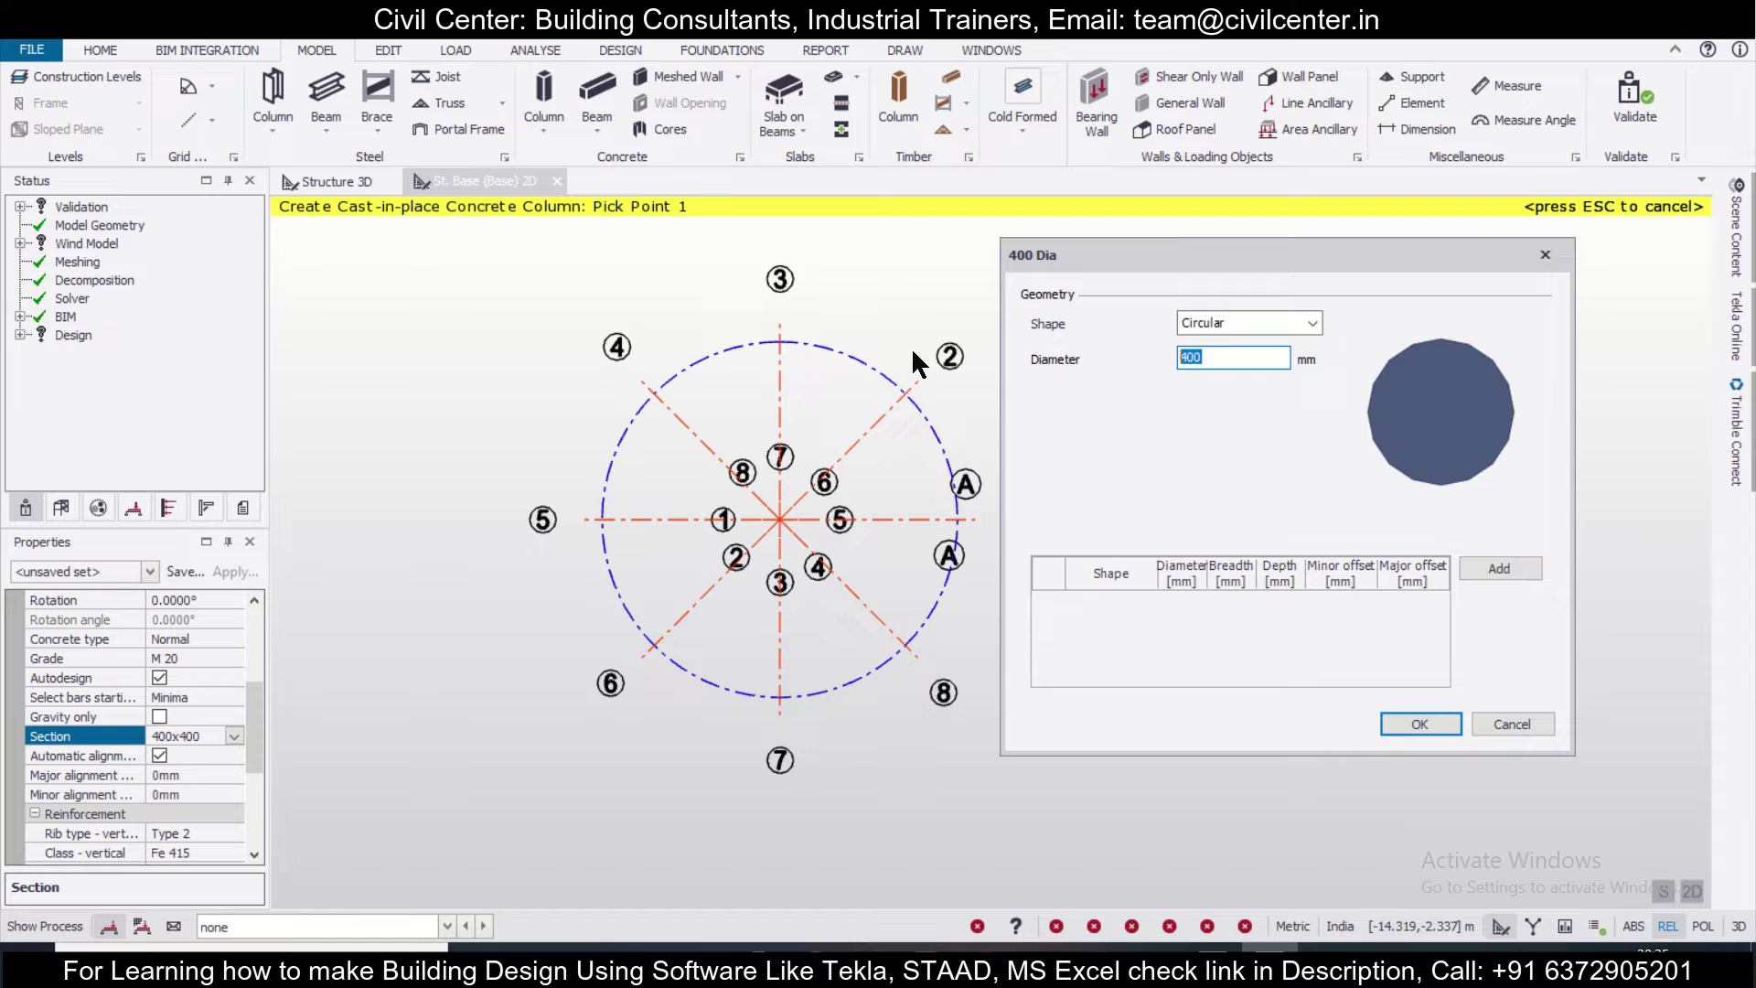
text(350)
click(1408, 723)
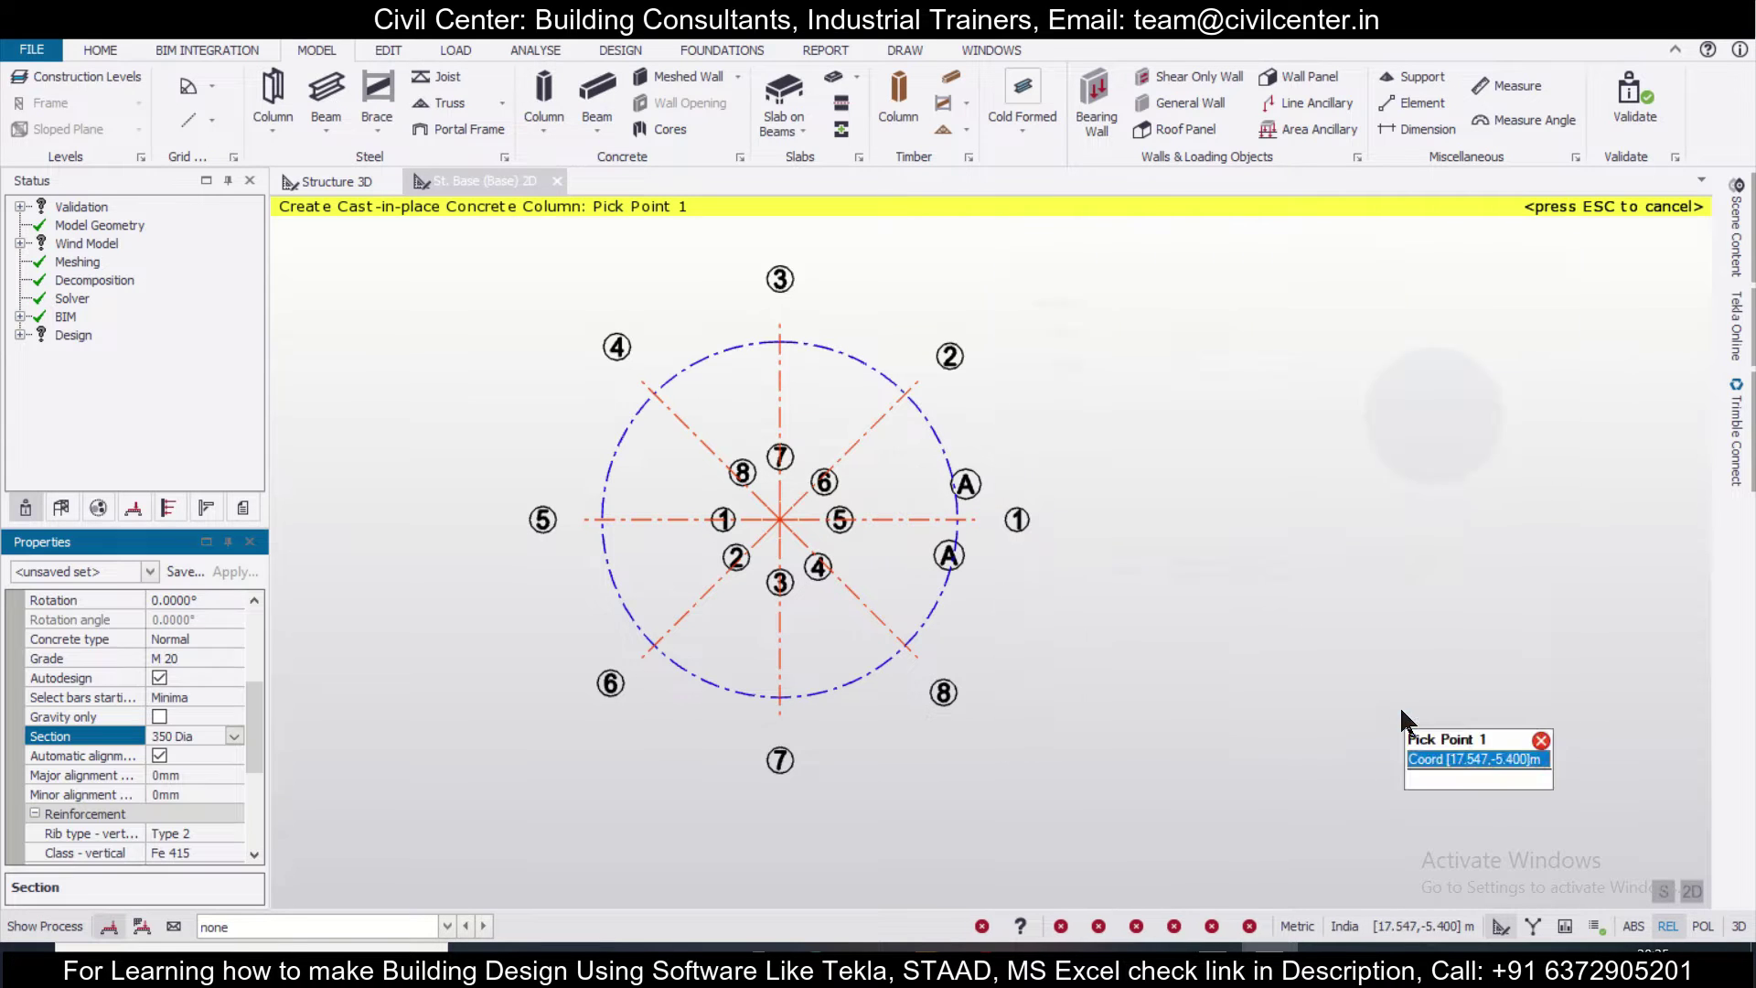
Set vertical and link bars to Fe 500 and place columns at the ring grid points
scroll(255, 762, down, 2)
click(242, 759)
click(242, 773)
click(234, 775)
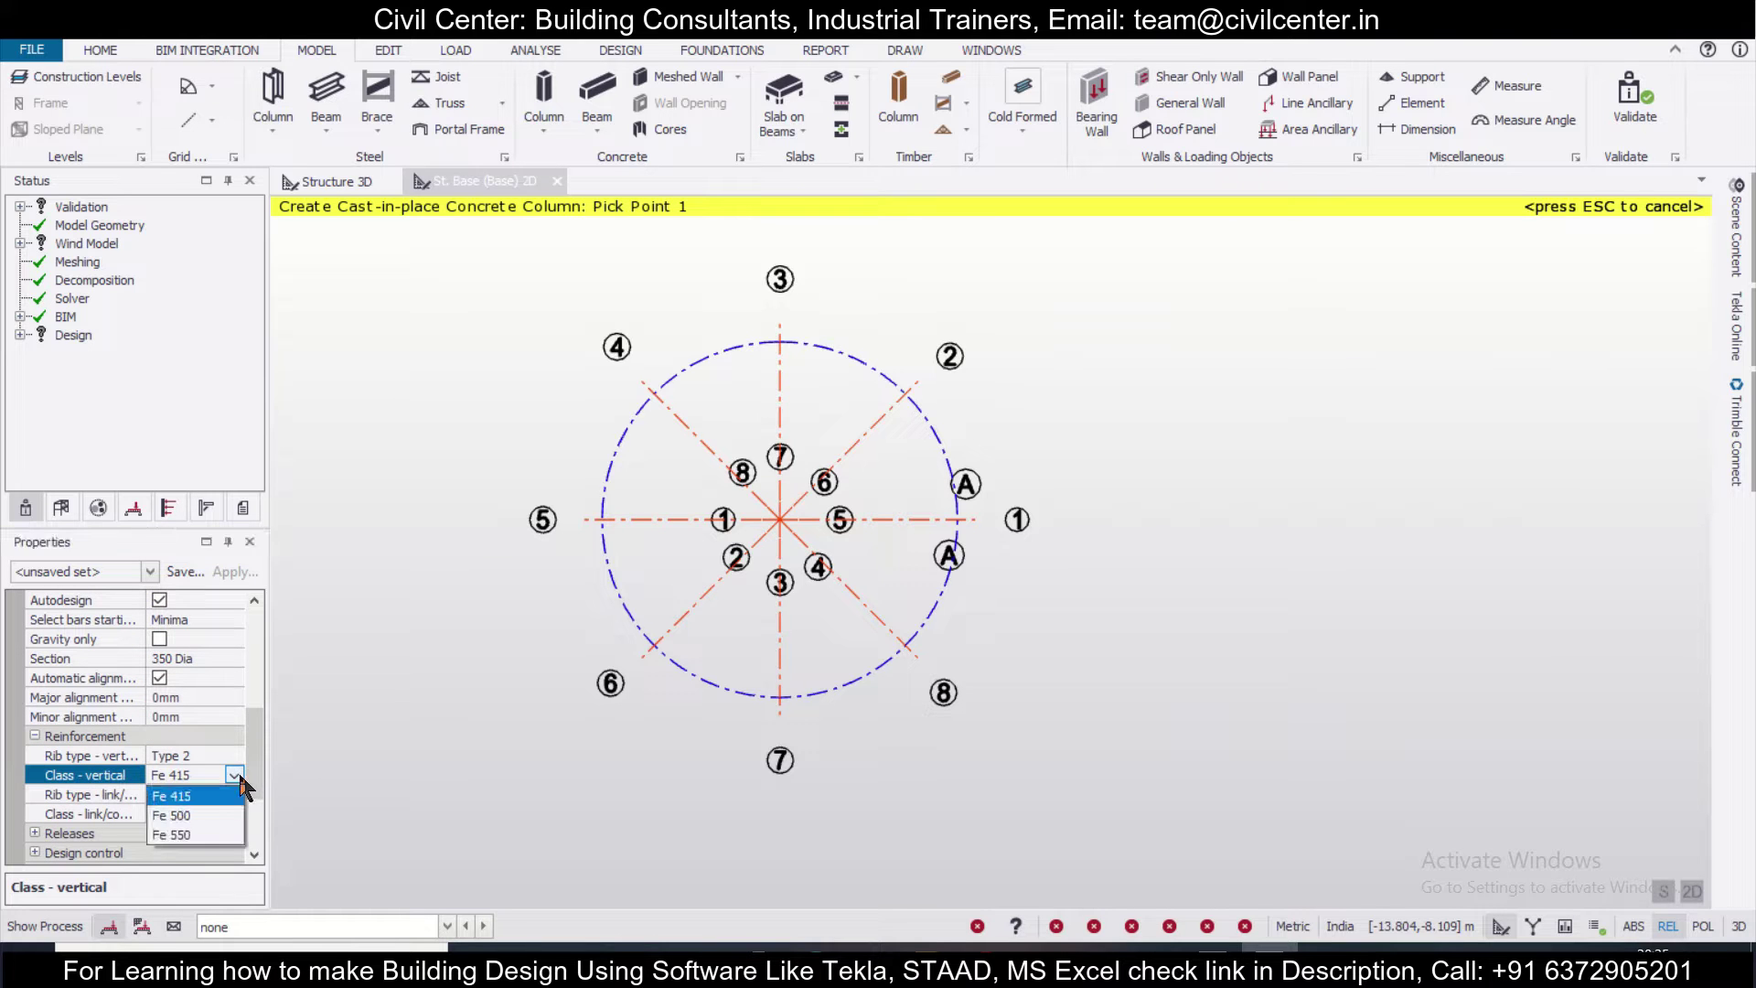
click(206, 815)
click(233, 814)
click(236, 815)
click(218, 852)
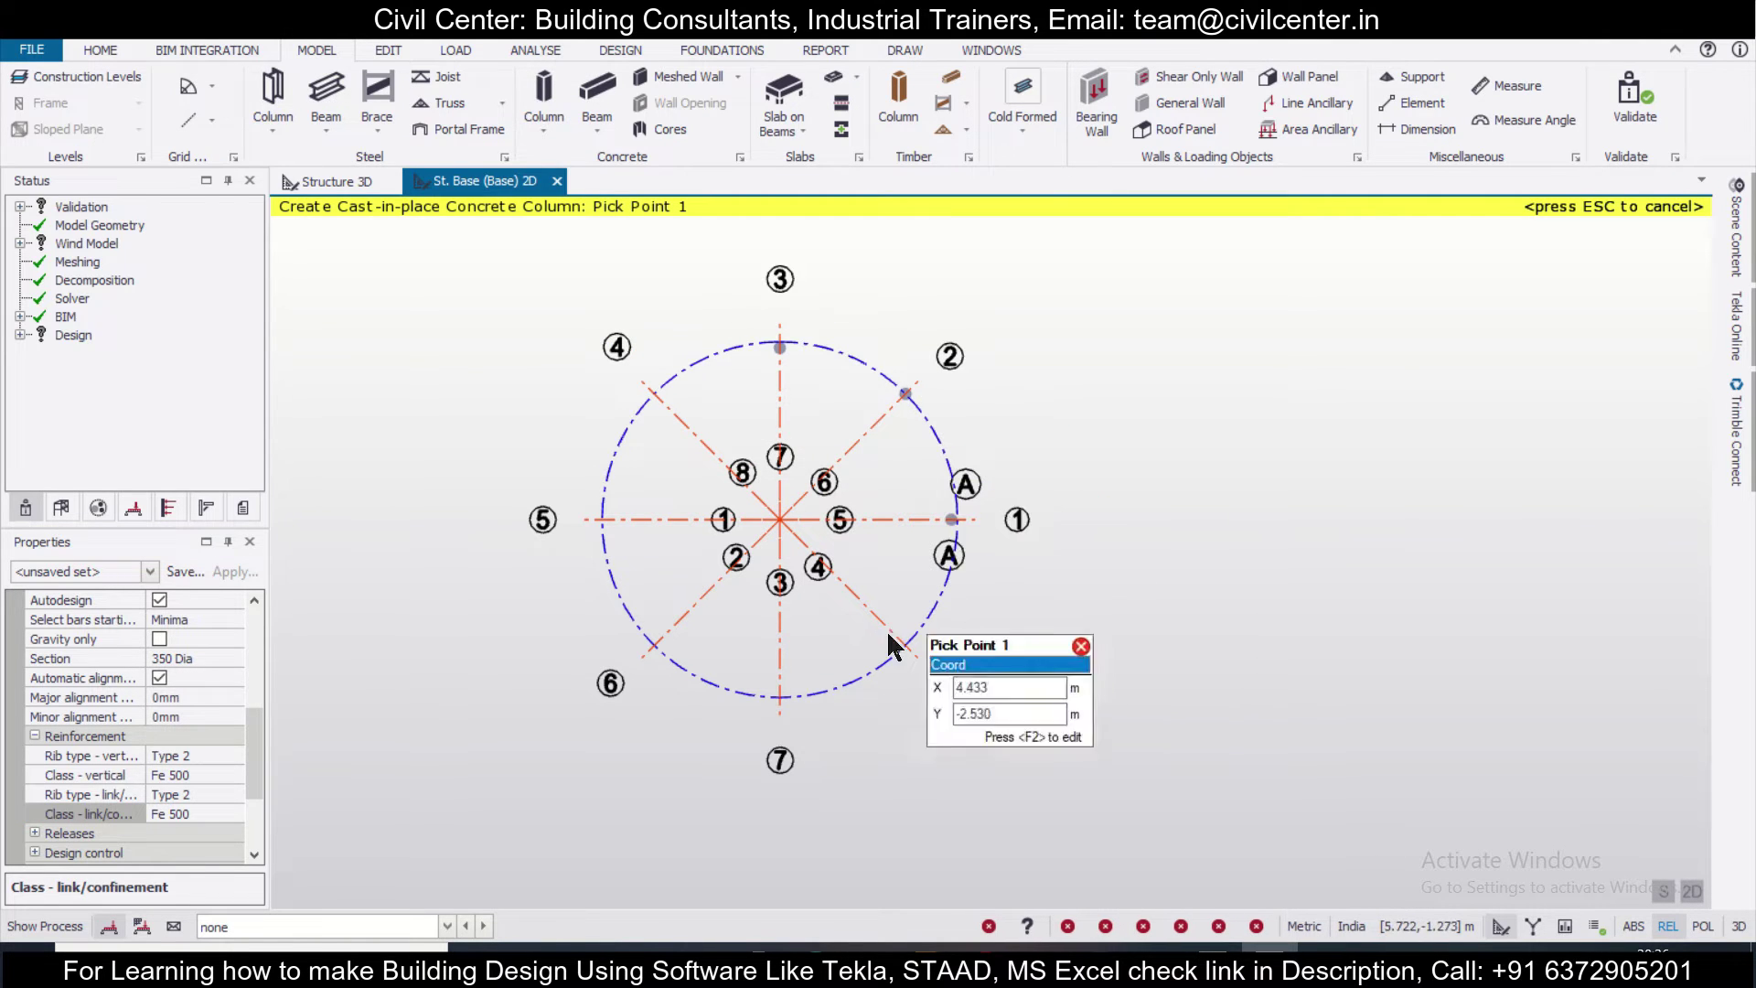
click(805, 719)
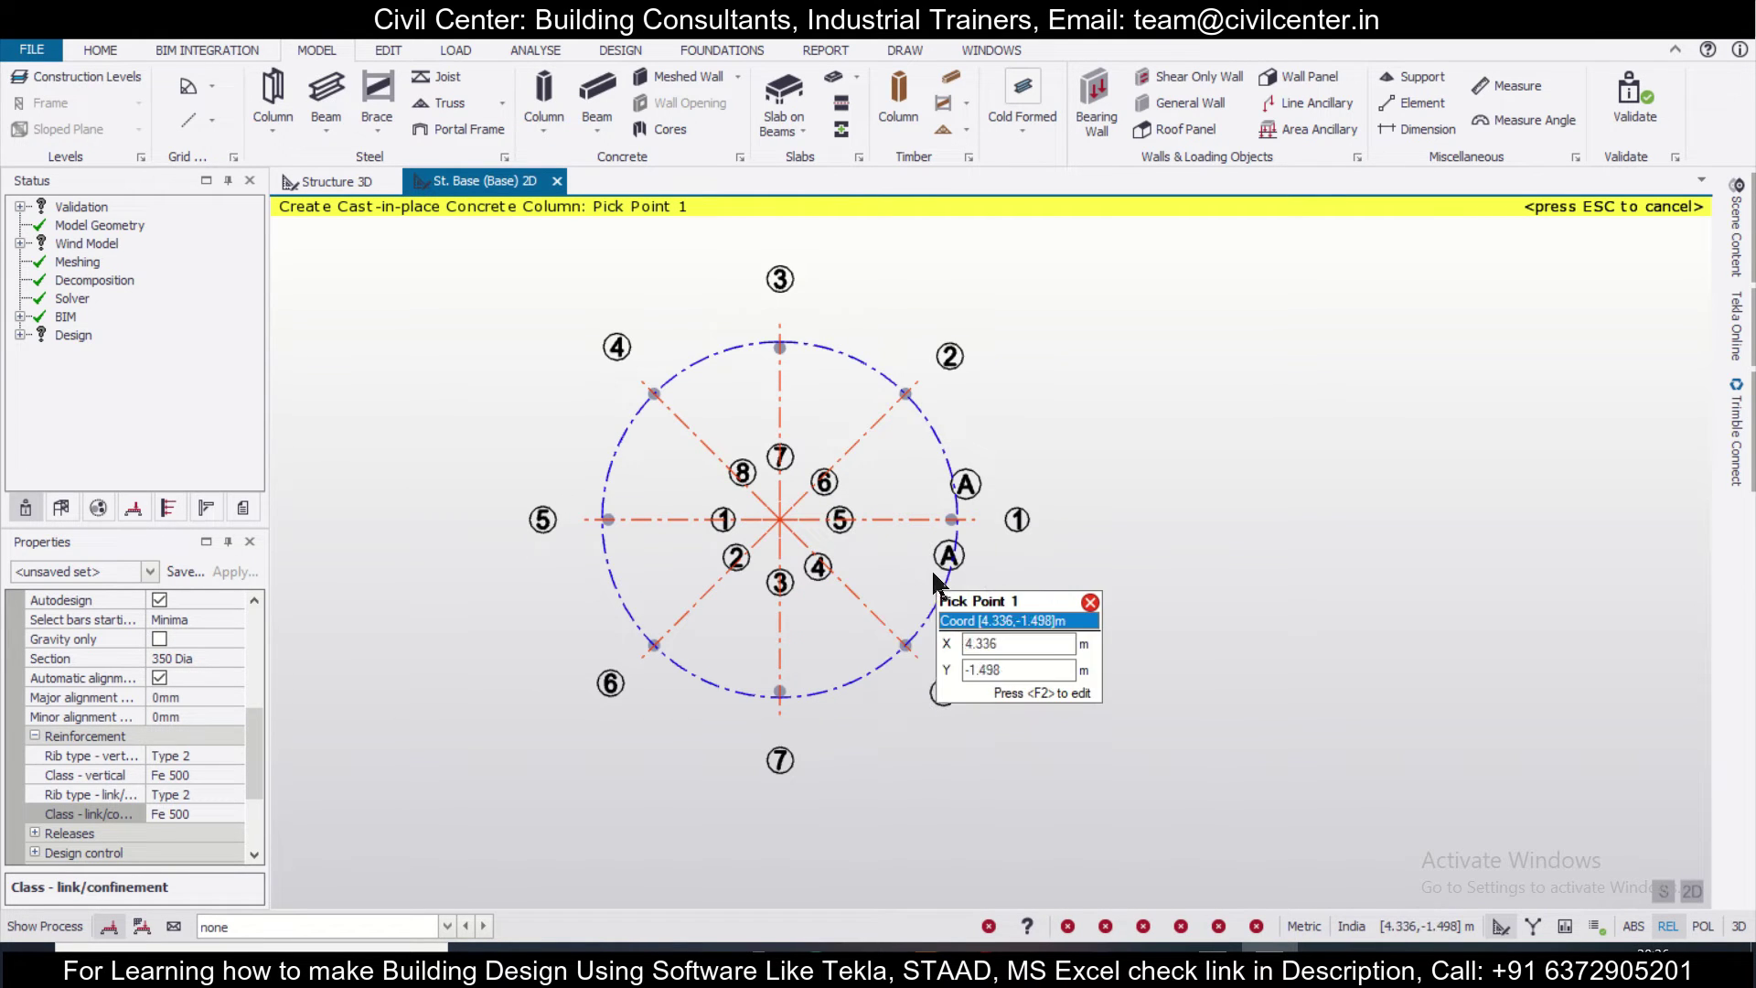
Start a concrete beam and open its section for editing from the section list
click(606, 90)
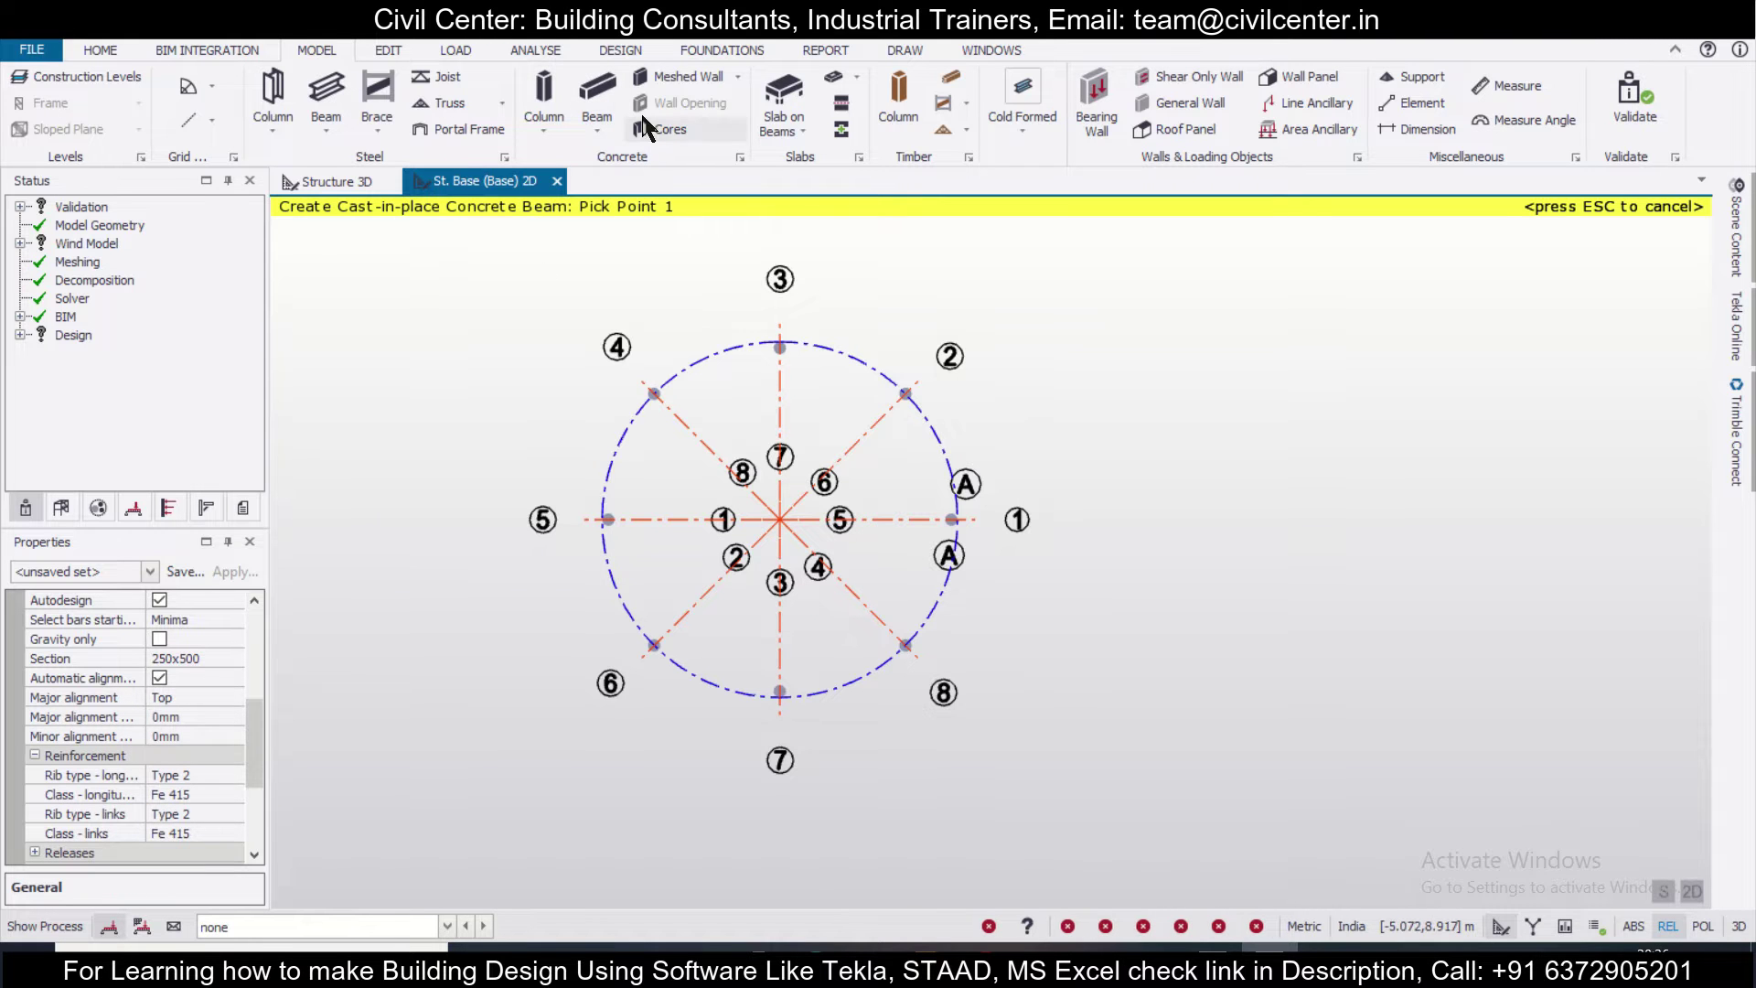
click(597, 106)
drag(256, 703, 266, 620)
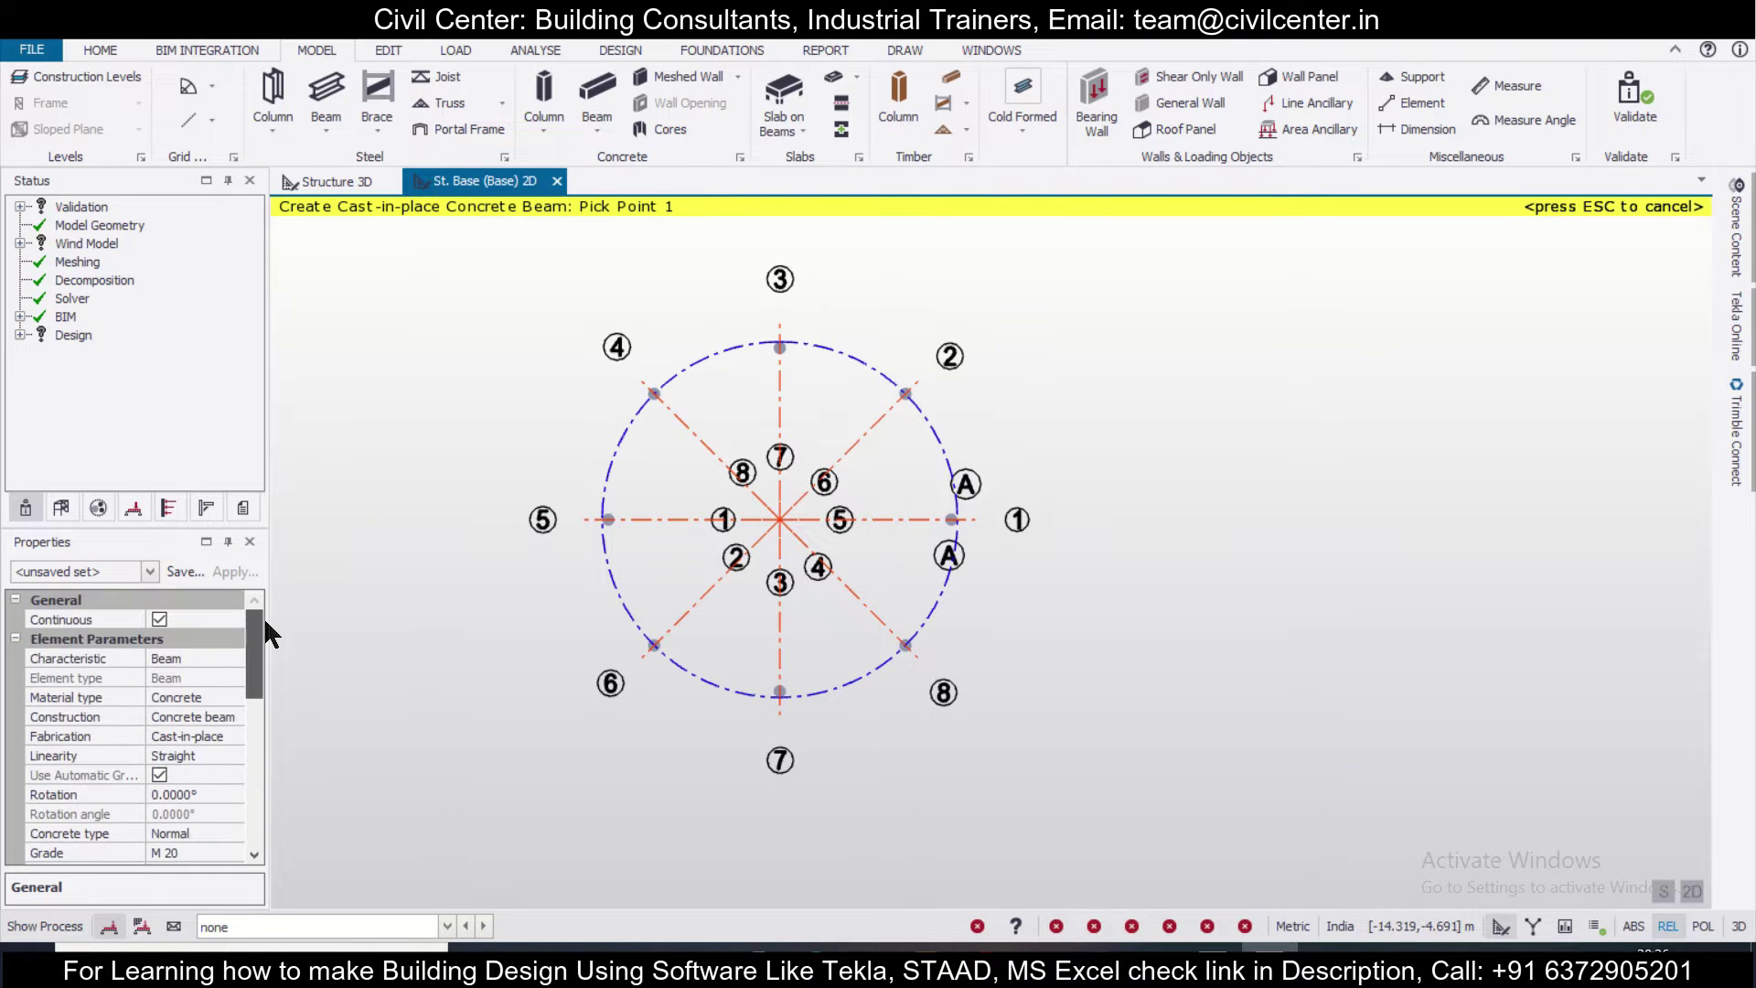
scroll(263, 618, down, 3)
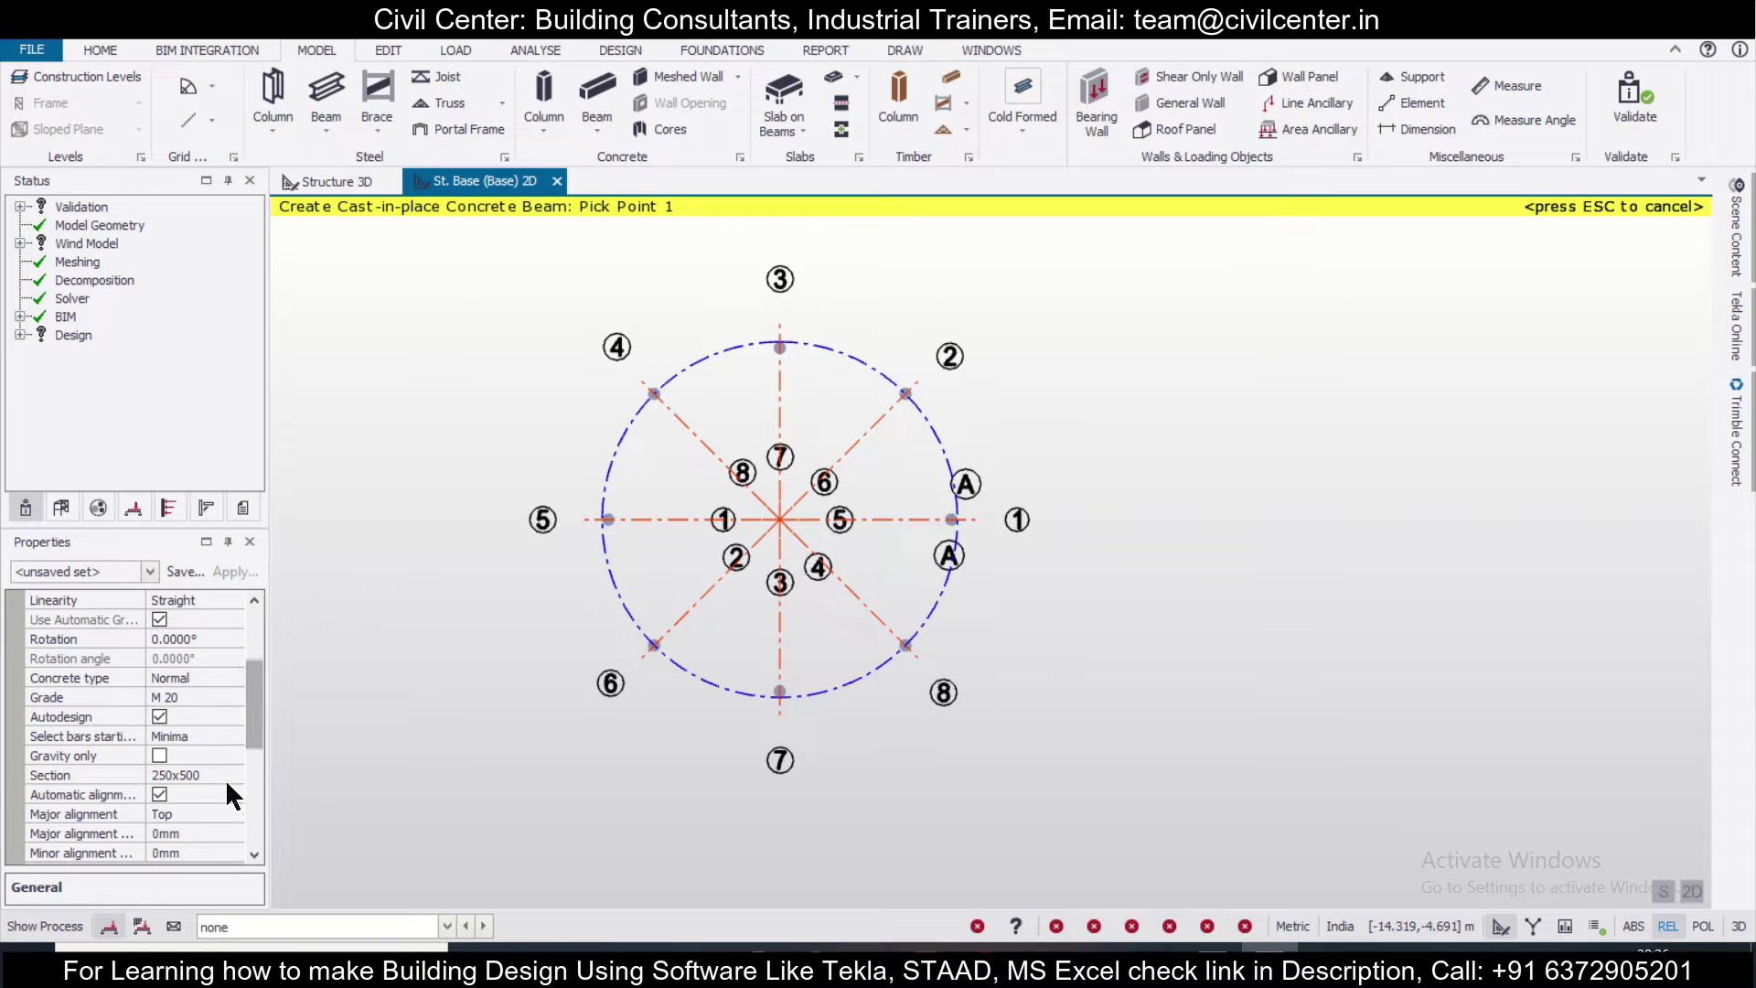
click(229, 777)
click(234, 776)
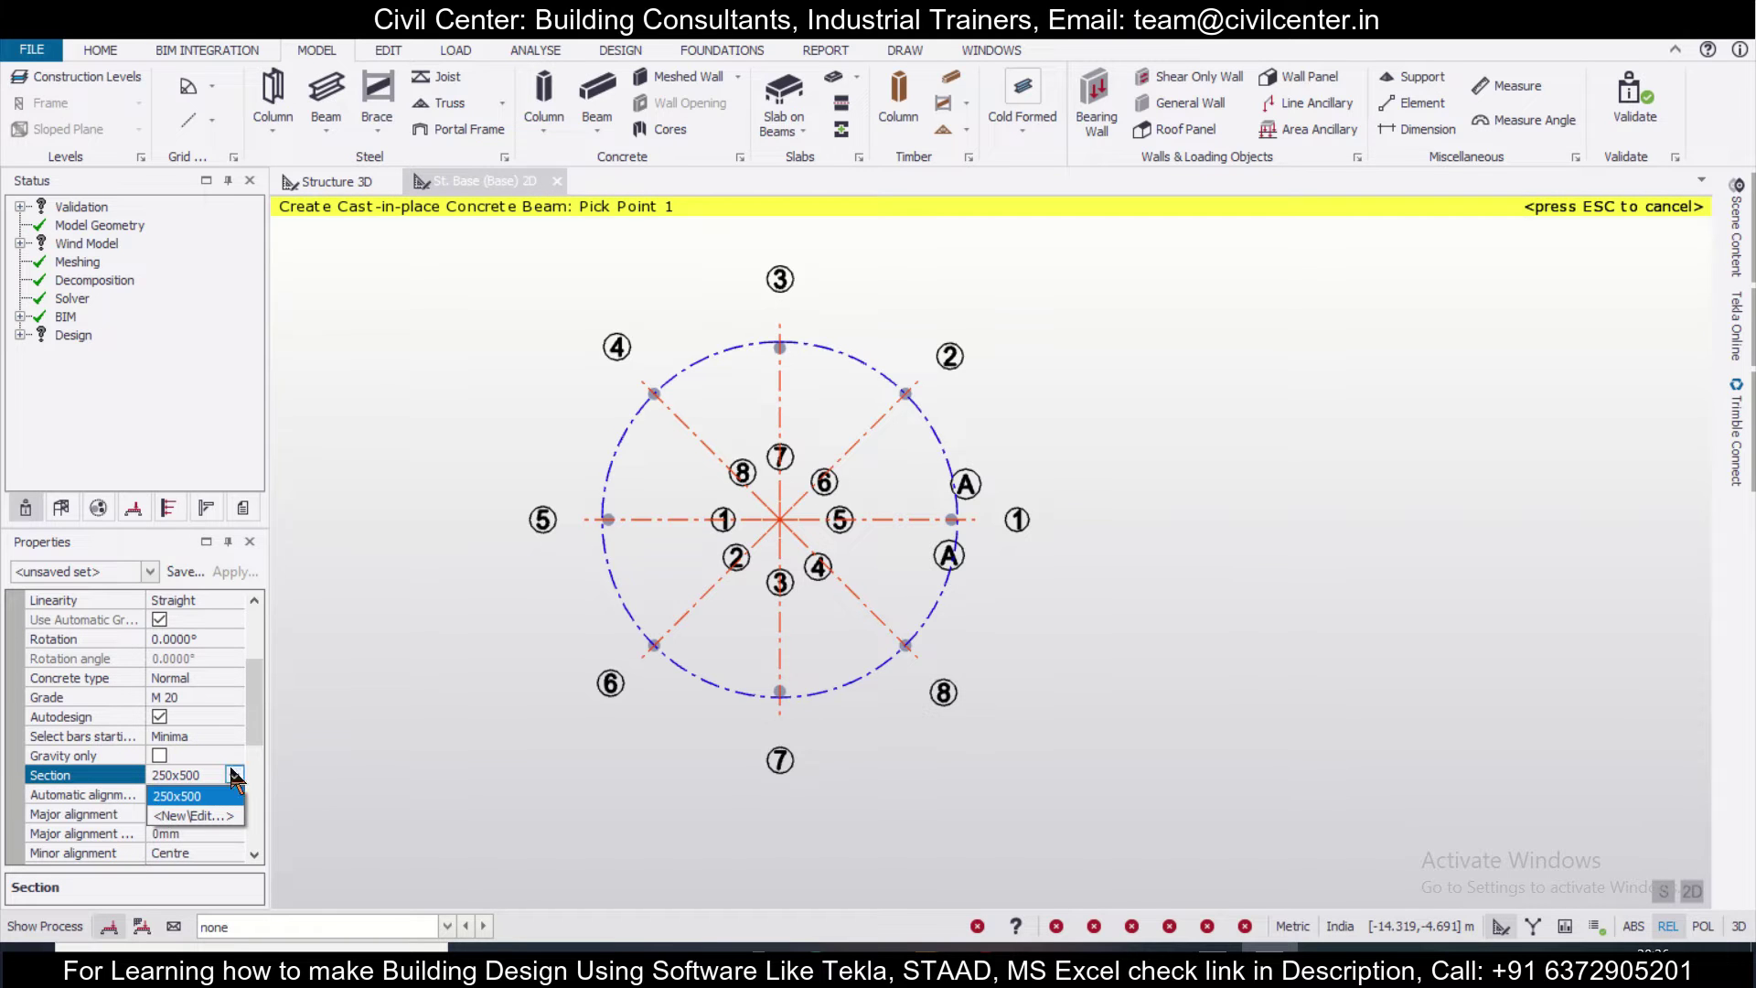
click(167, 803)
click(161, 794)
click(201, 777)
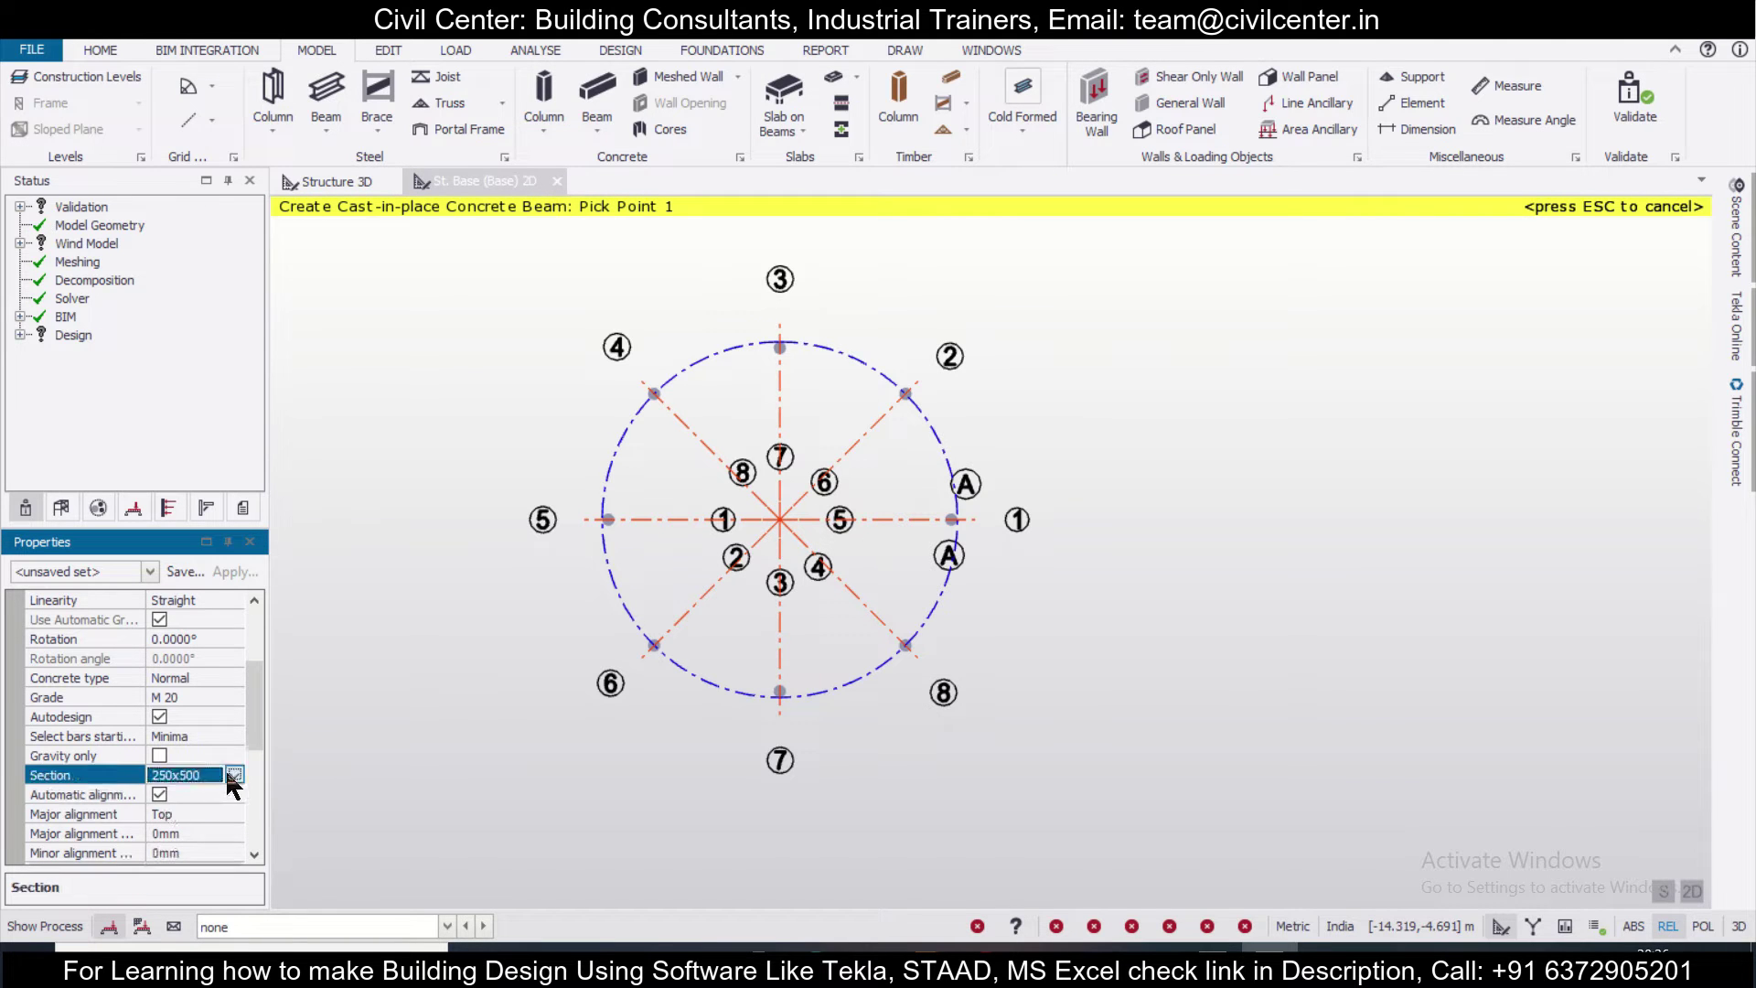
click(234, 775)
click(209, 811)
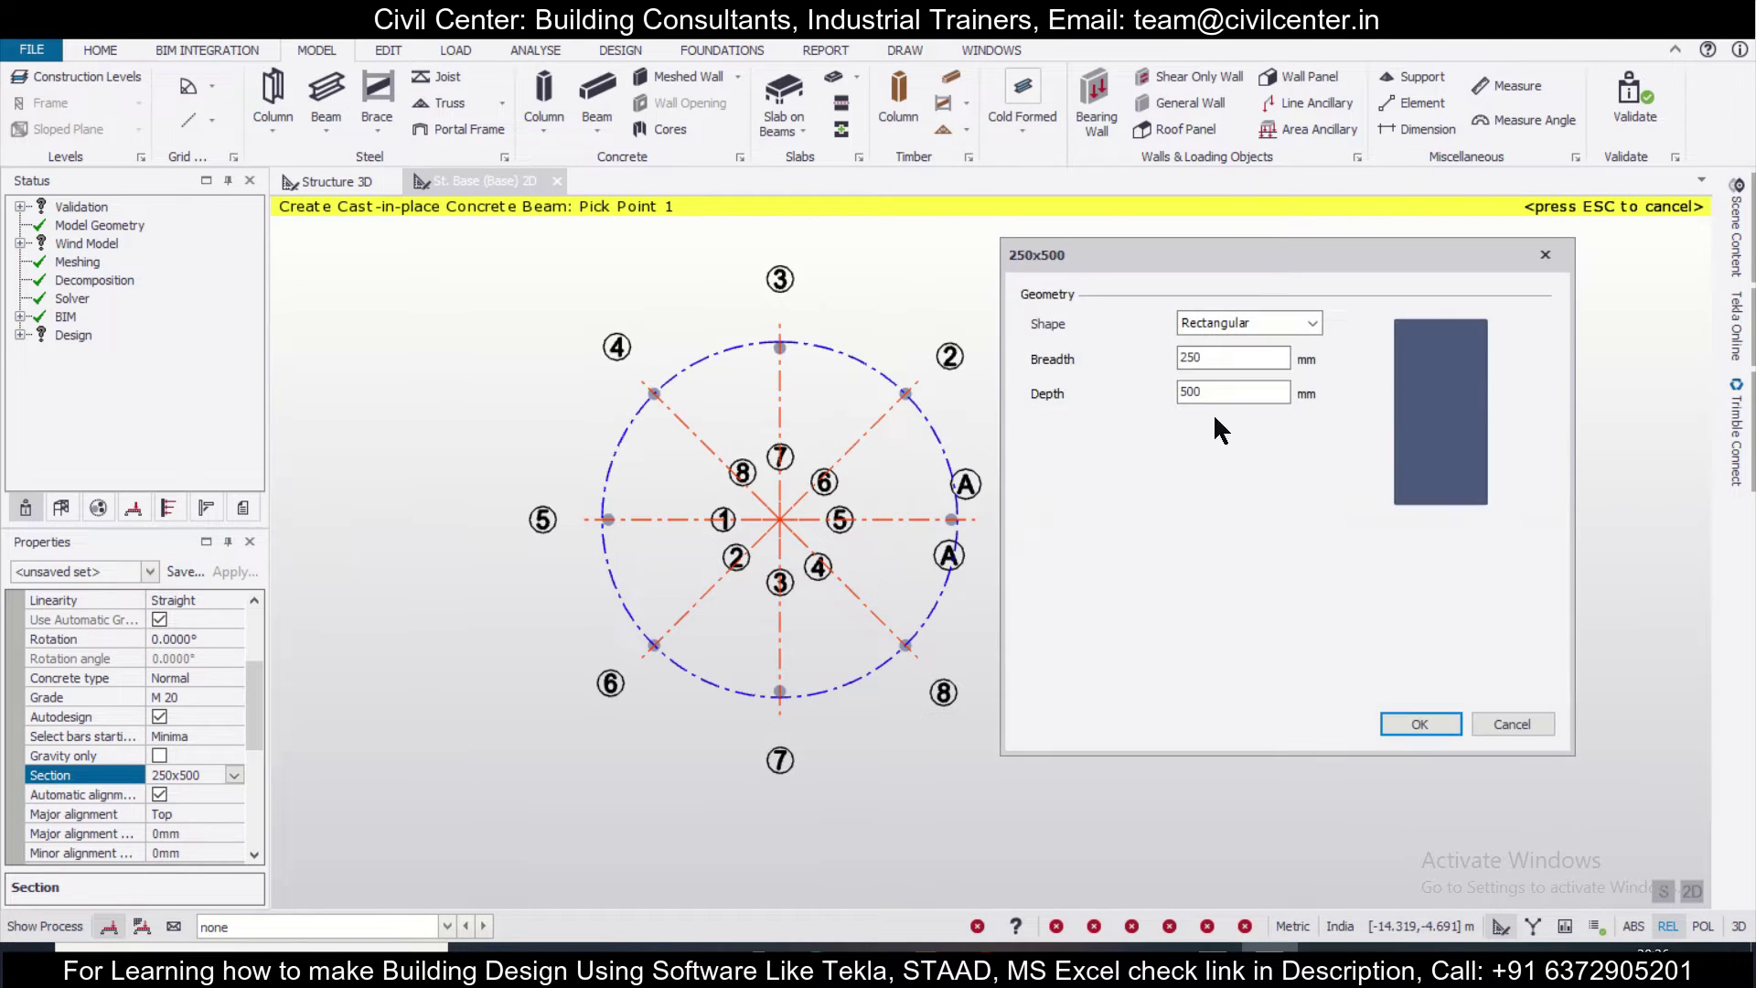
Change the beam depth to 300 for a 250x300 section and window-place beams around the circle
double_click(1226, 393)
text(300)
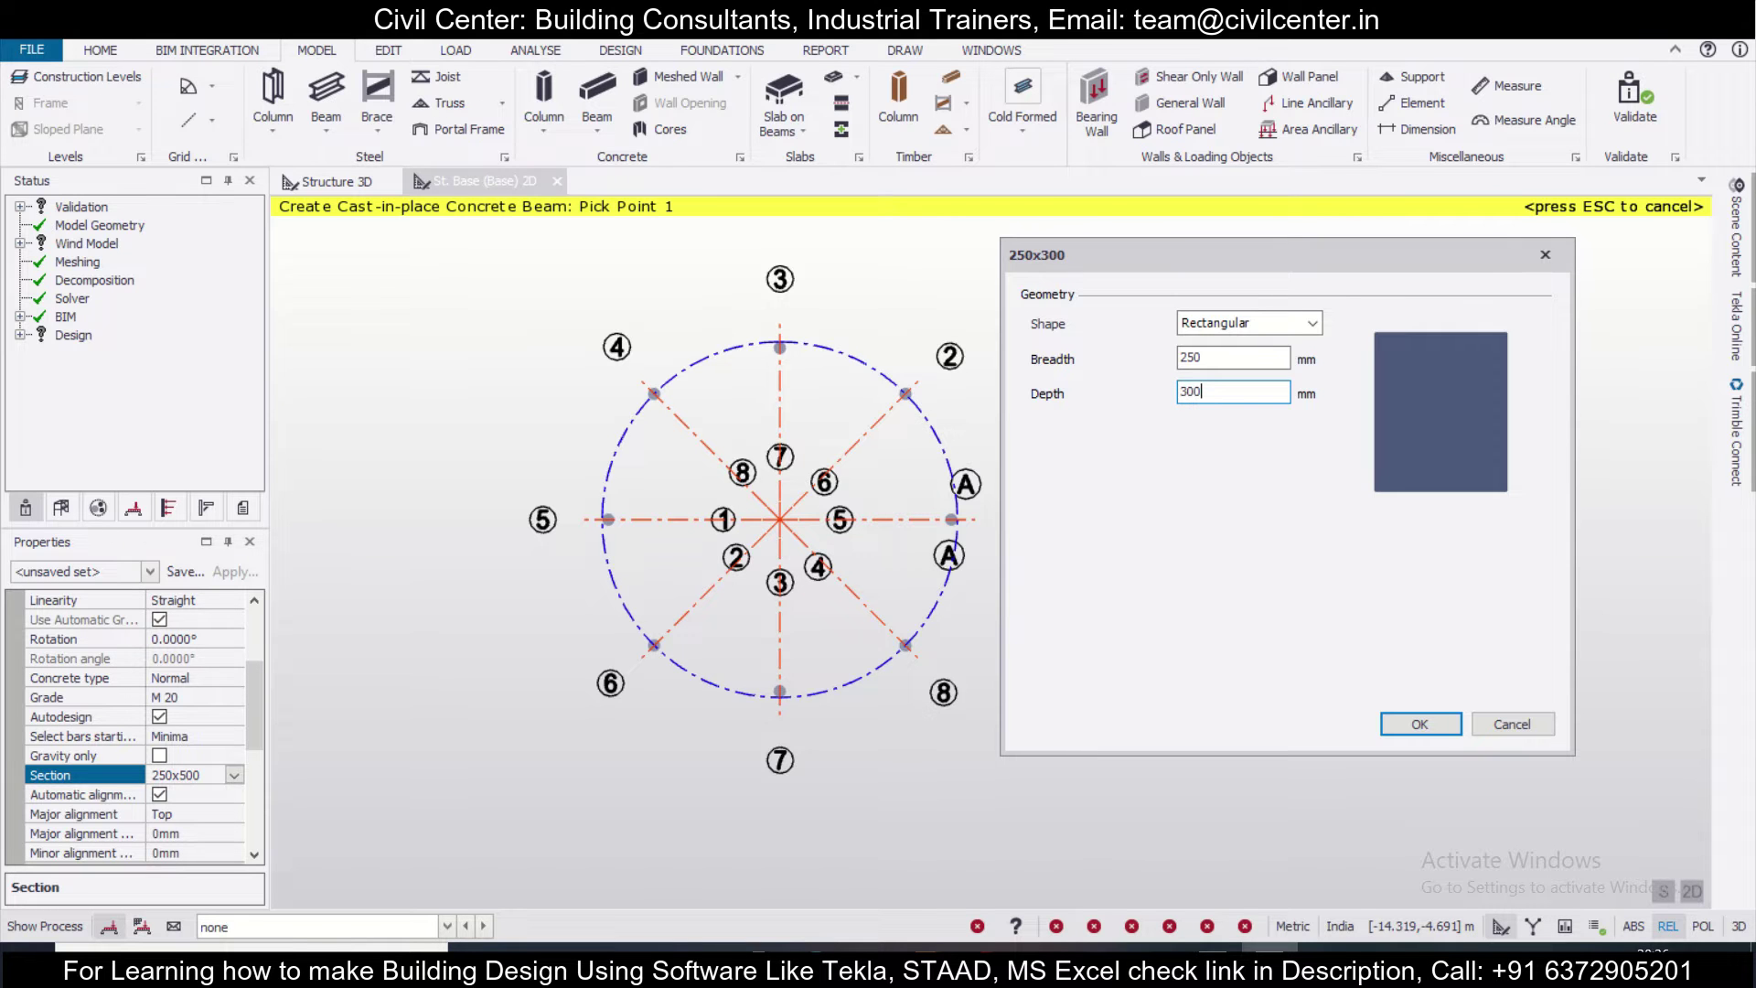
click(1420, 724)
drag(483, 240, 1133, 796)
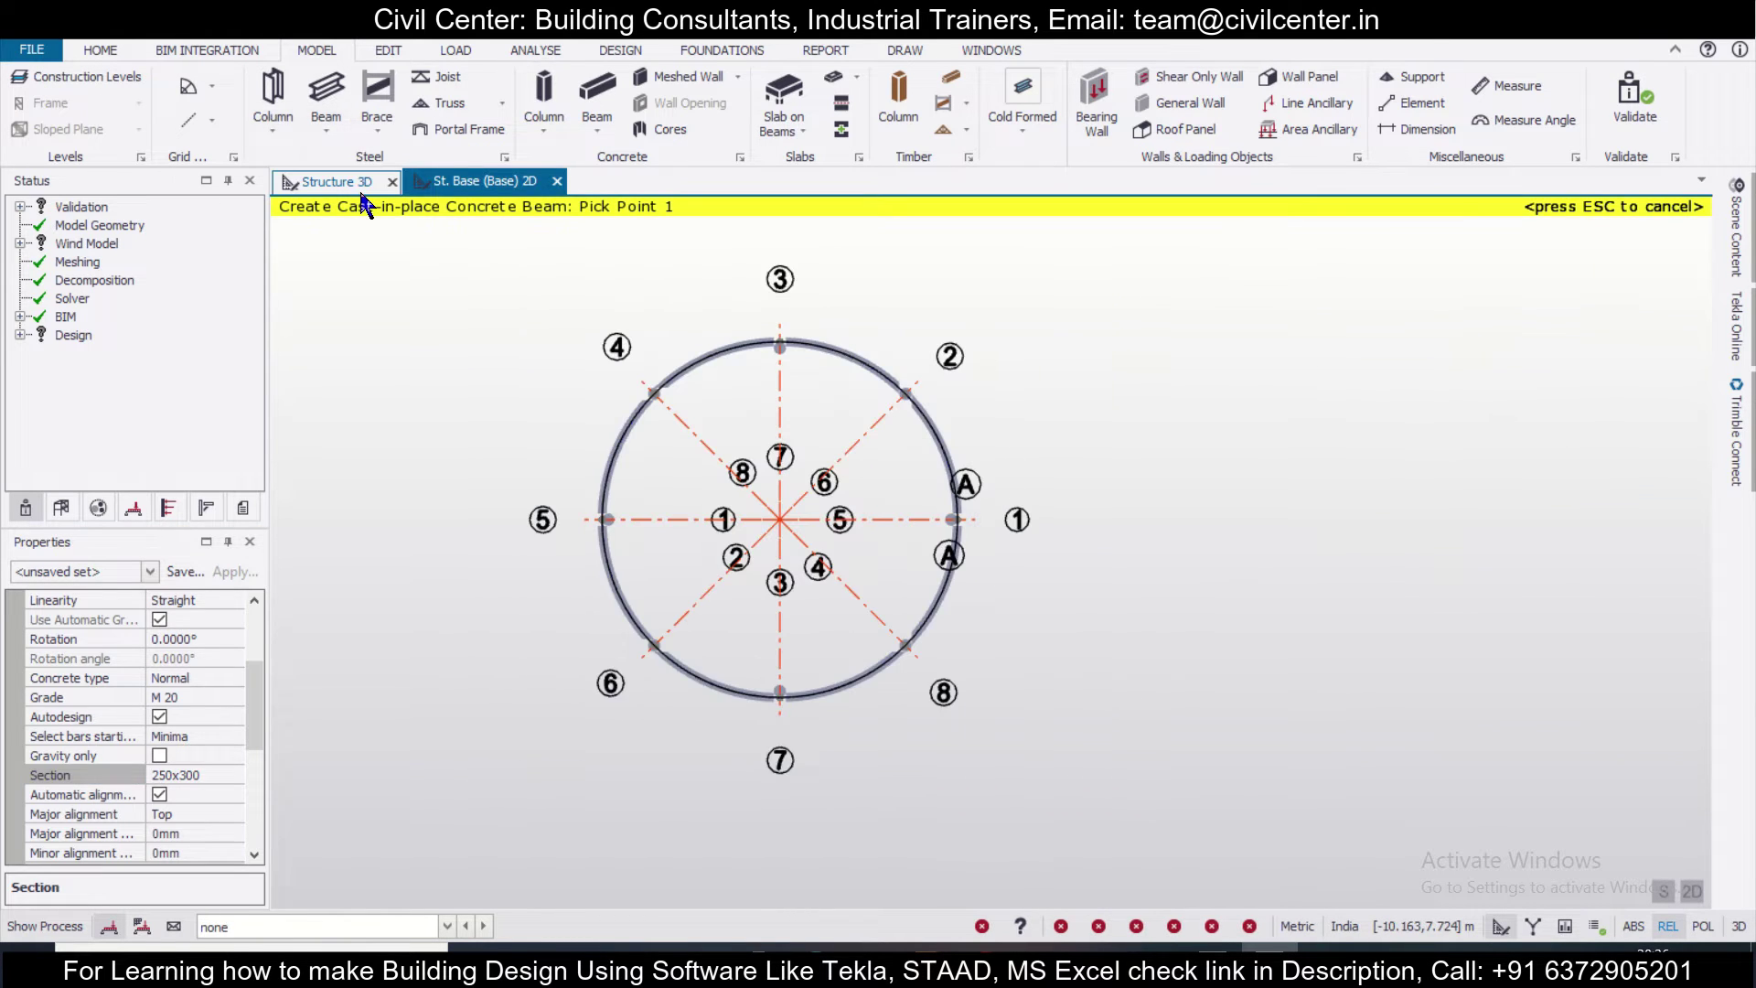
click(331, 181)
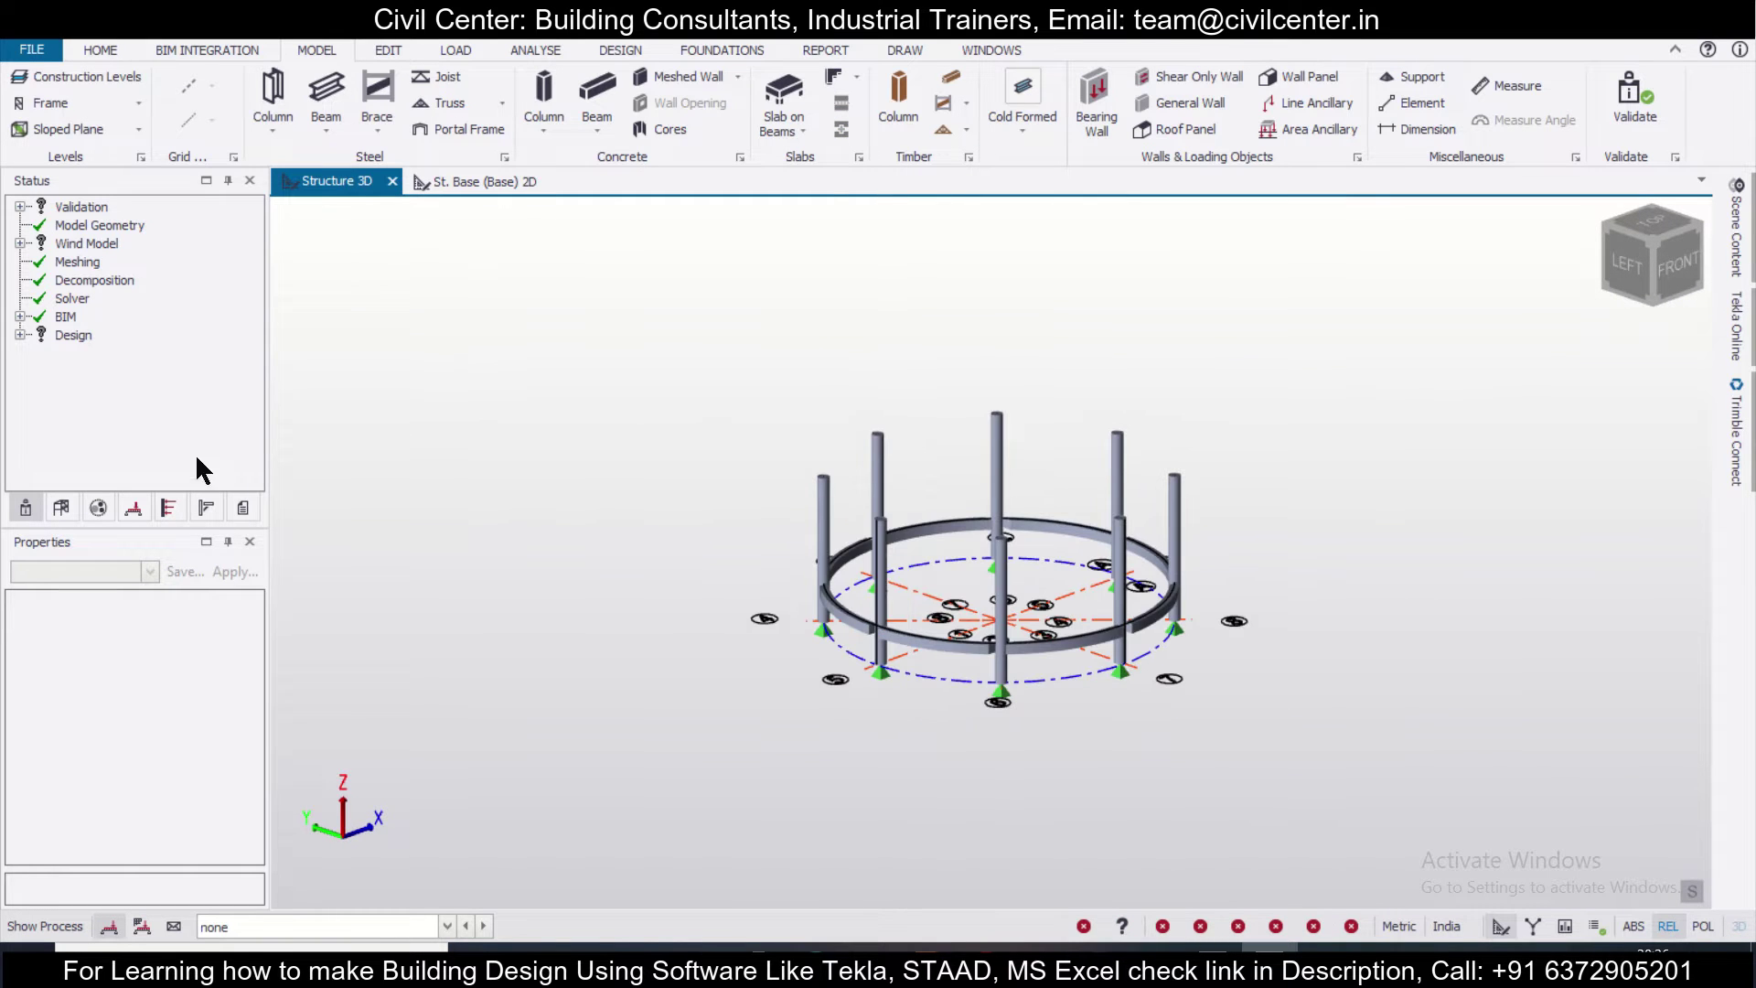
Set level 1's Source to Base in Construction Levels and confirm
click(101, 77)
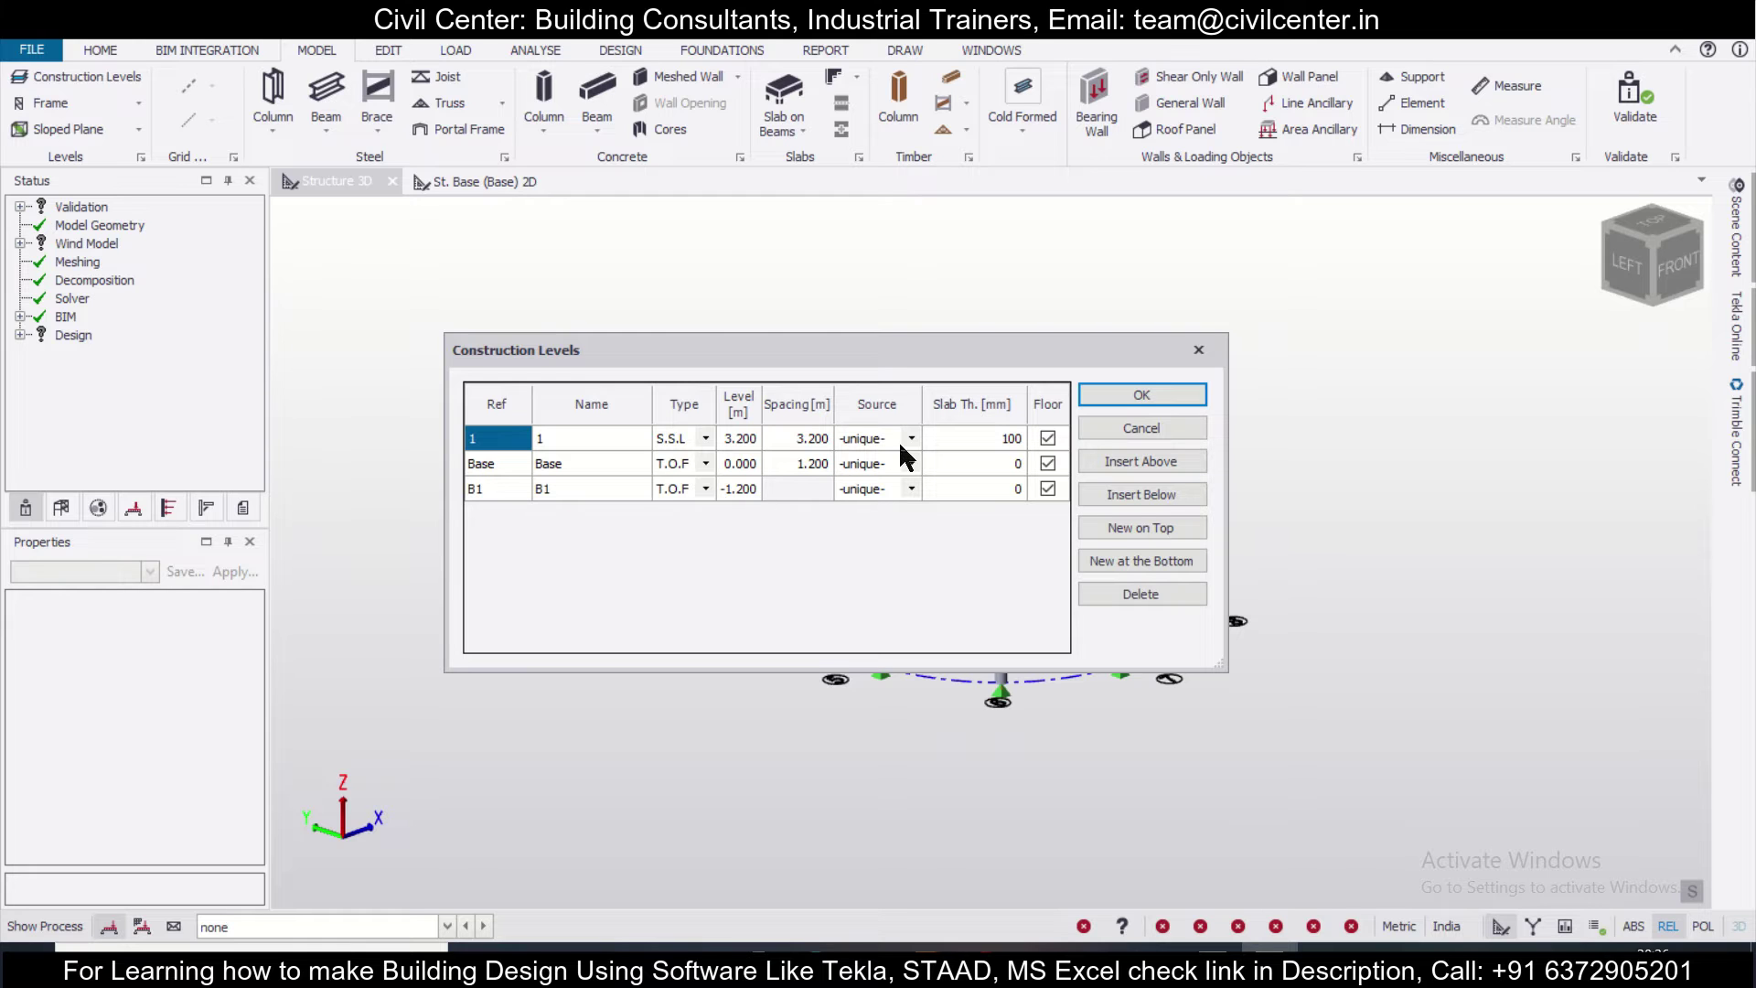
click(909, 439)
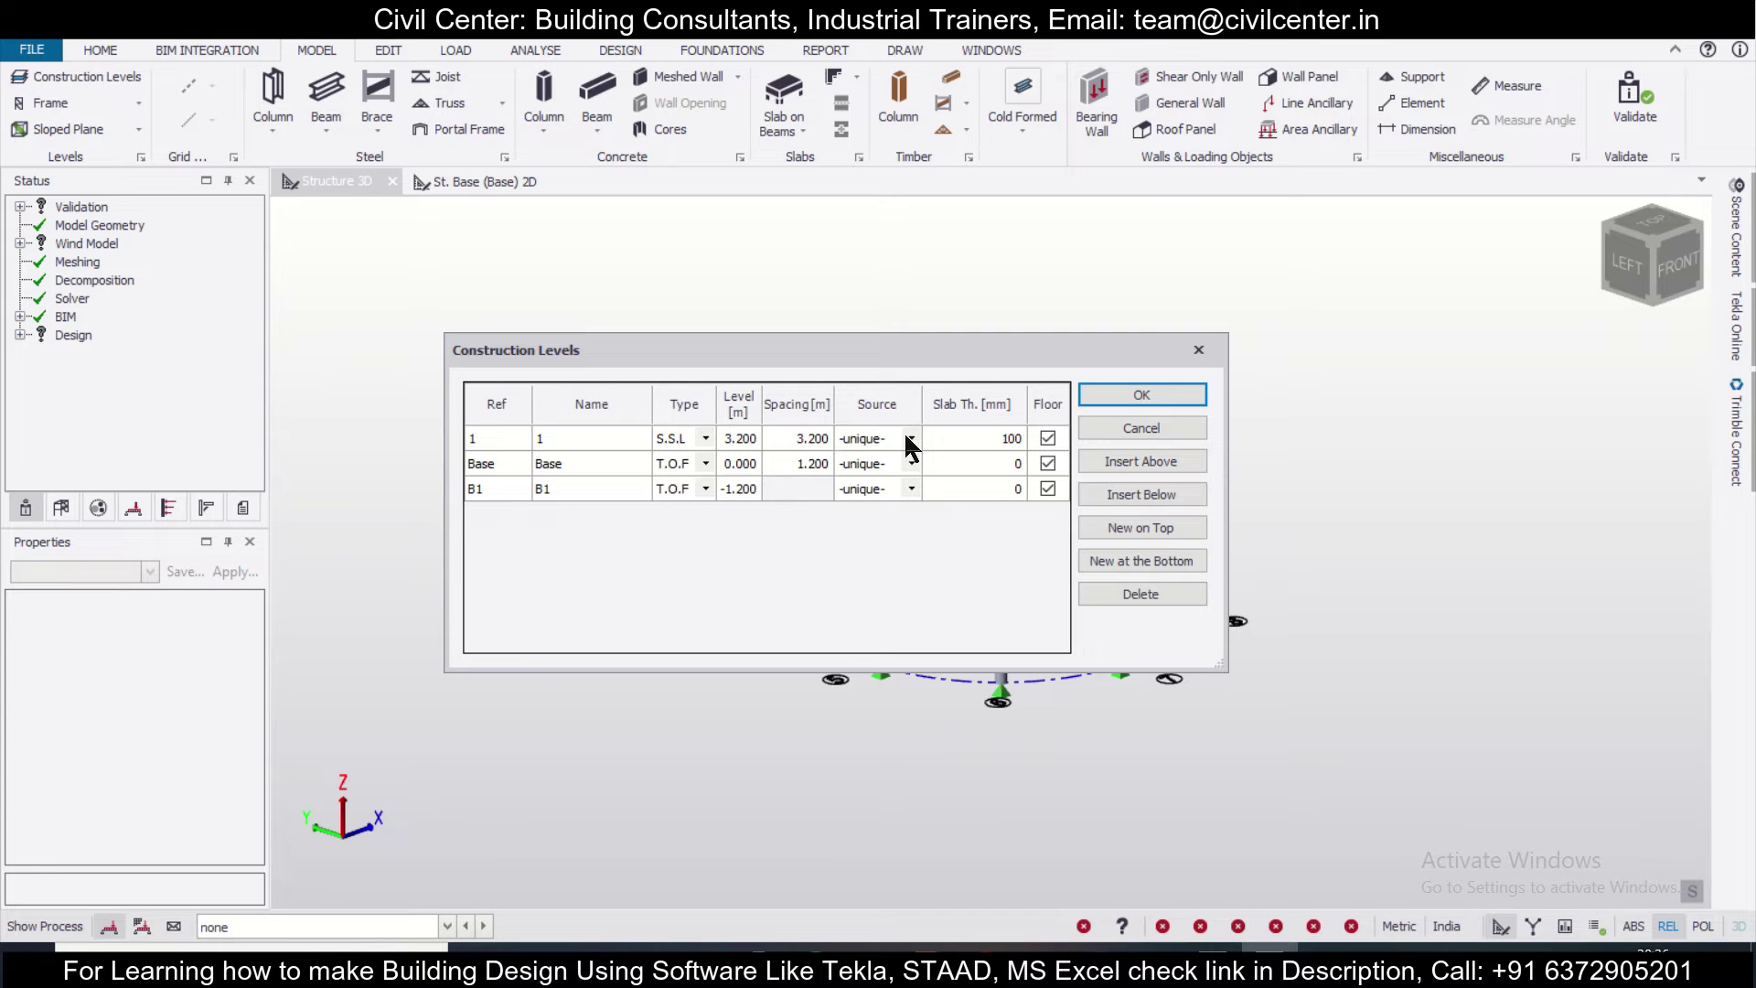
click(1145, 397)
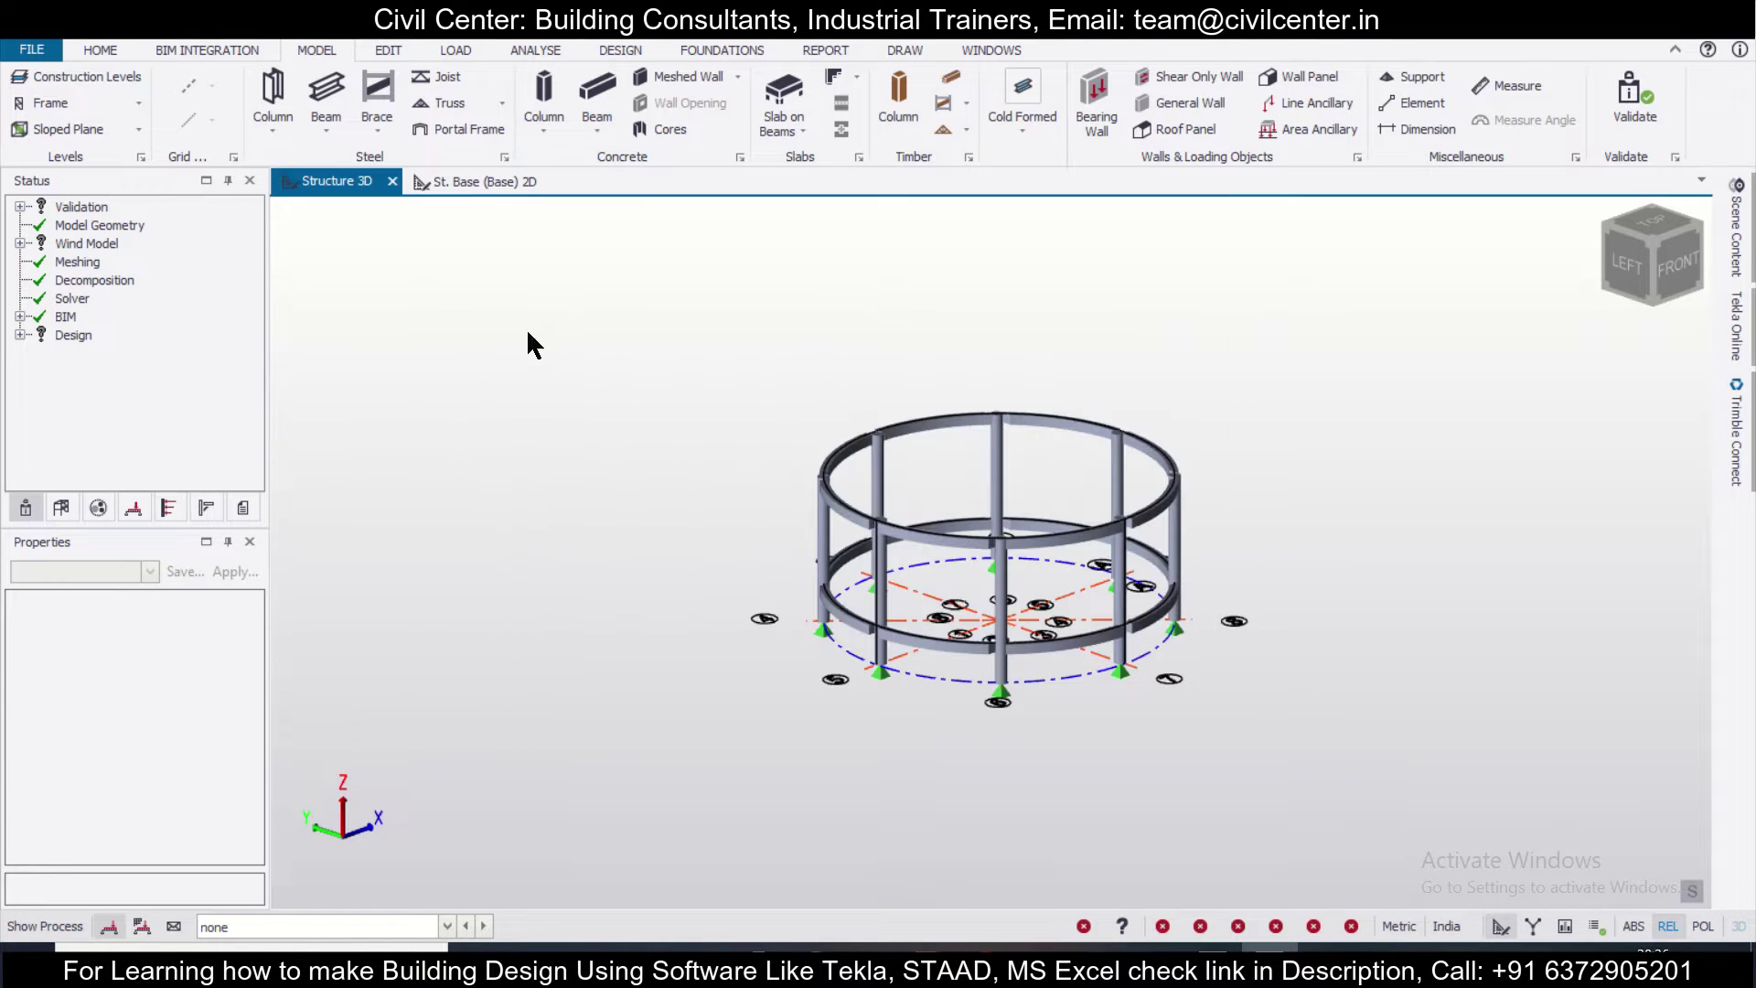
click(99, 77)
click(912, 439)
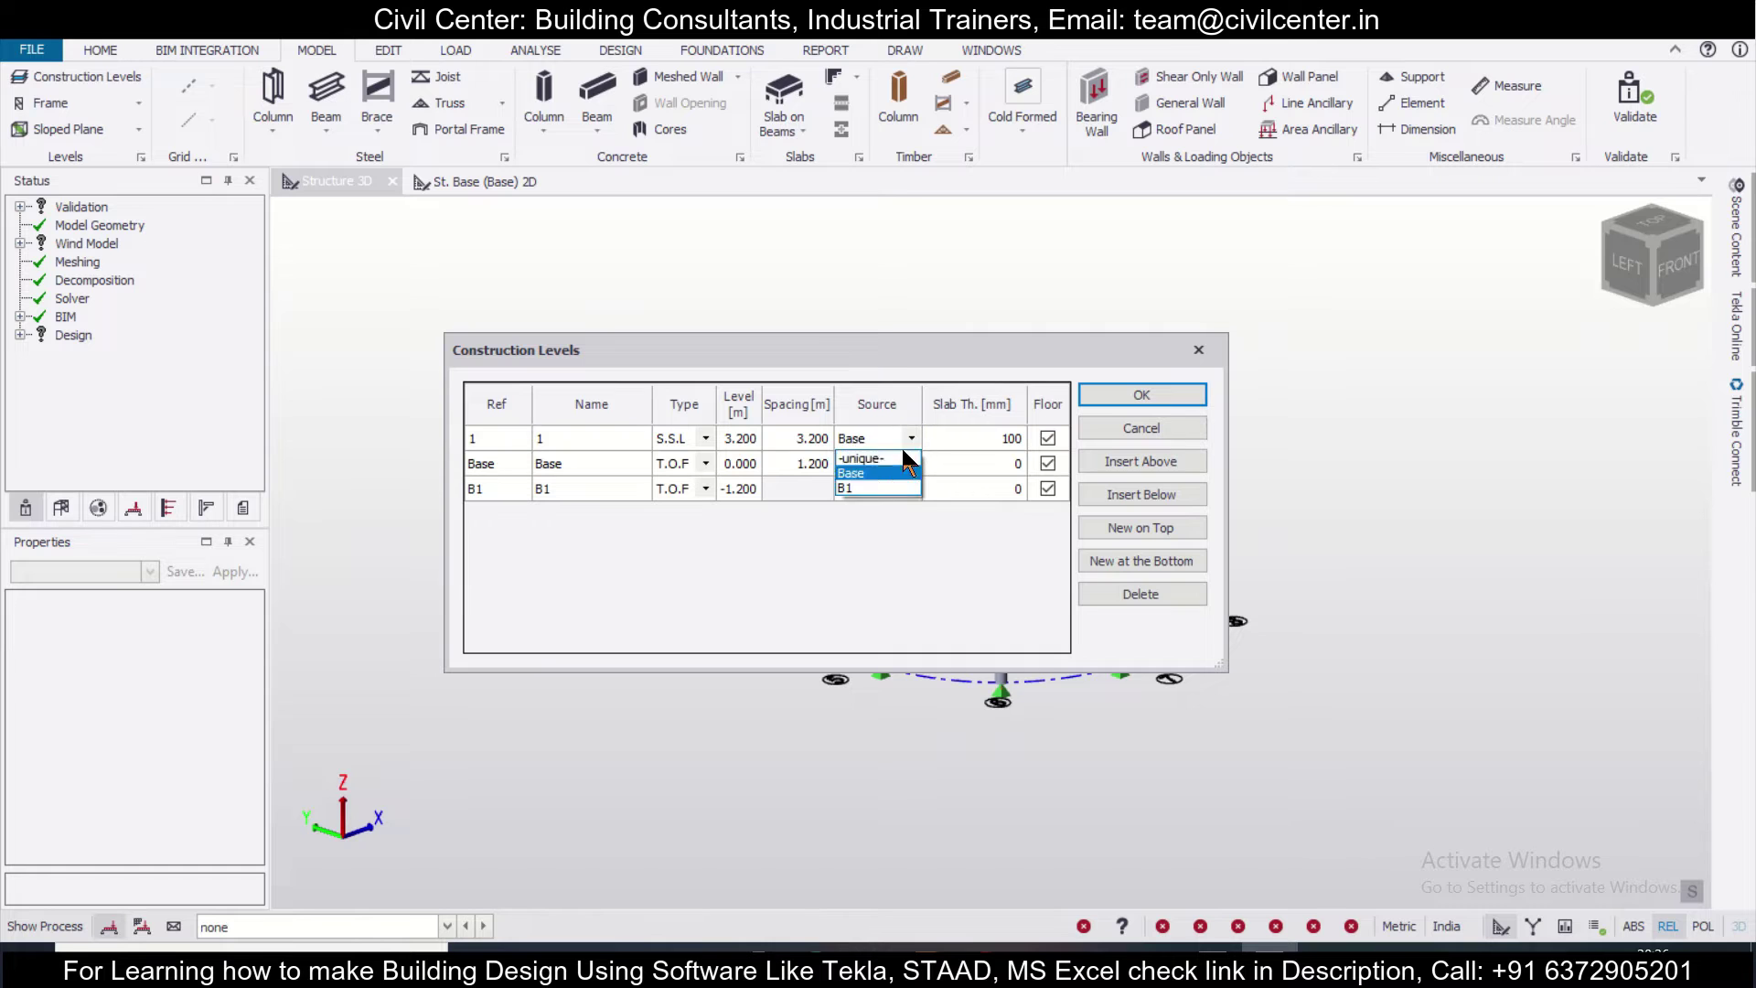
click(900, 471)
click(1111, 393)
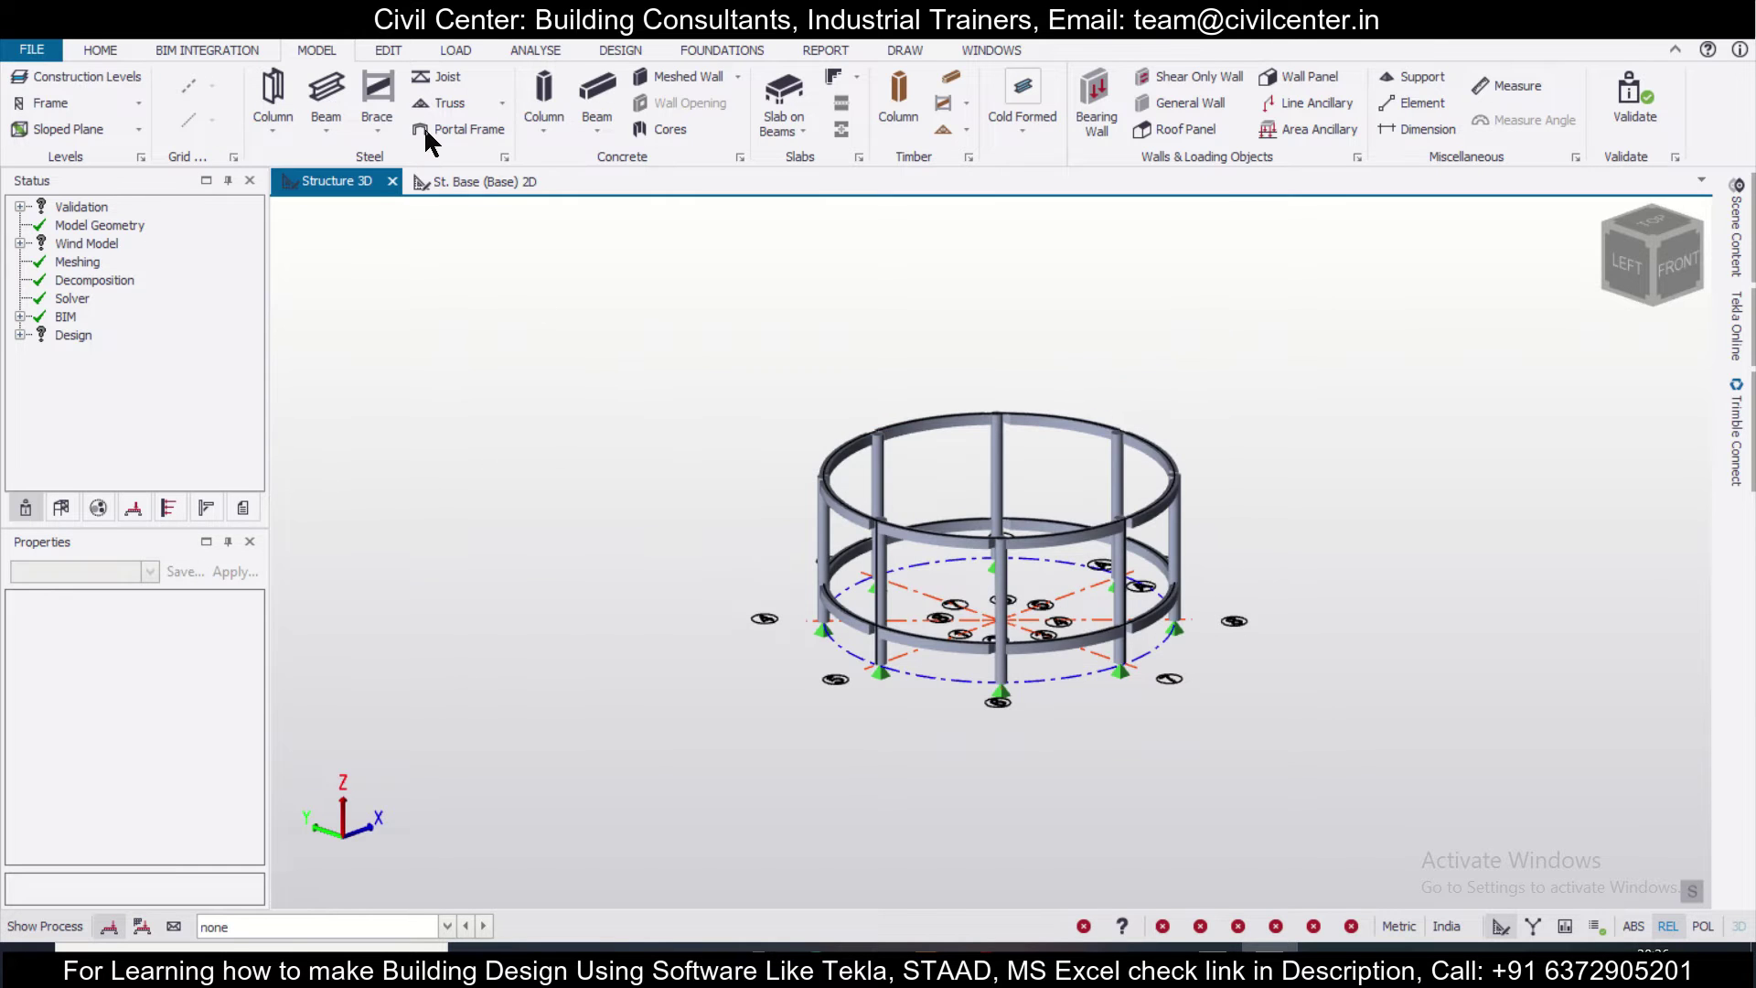
Fill the circular bay on the St. 1 plan with a slab on beams, then check validation
click(62, 508)
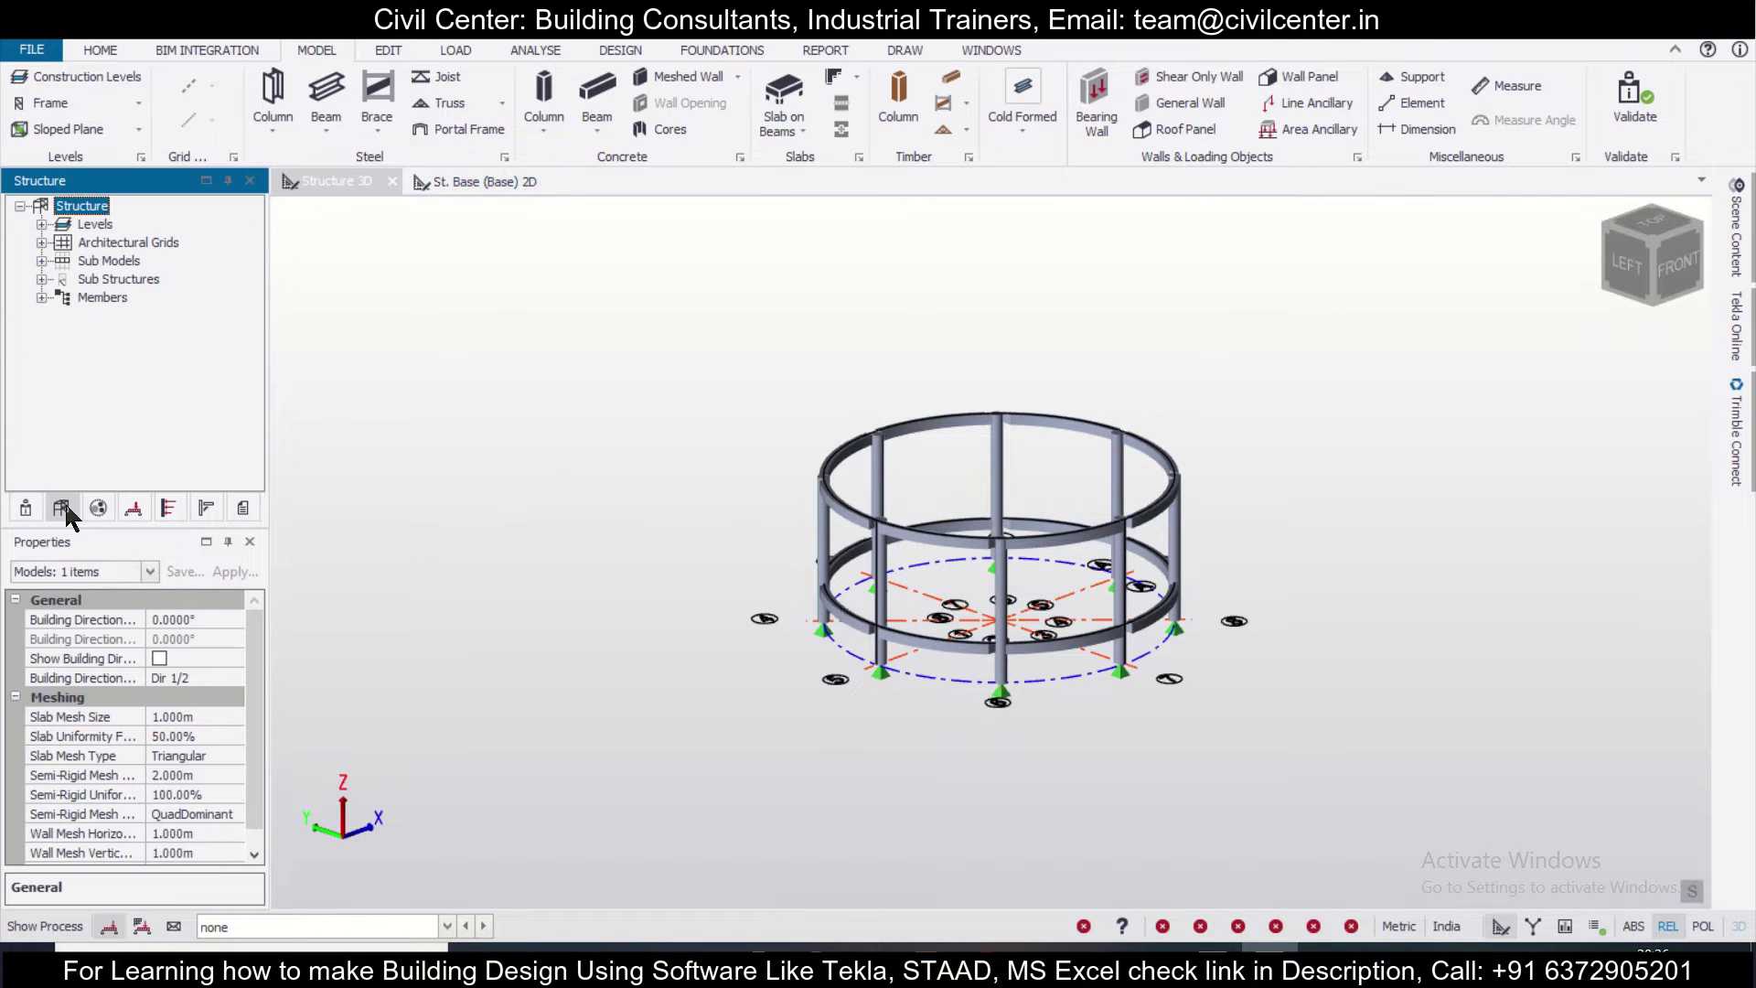
click(41, 225)
double_click(123, 242)
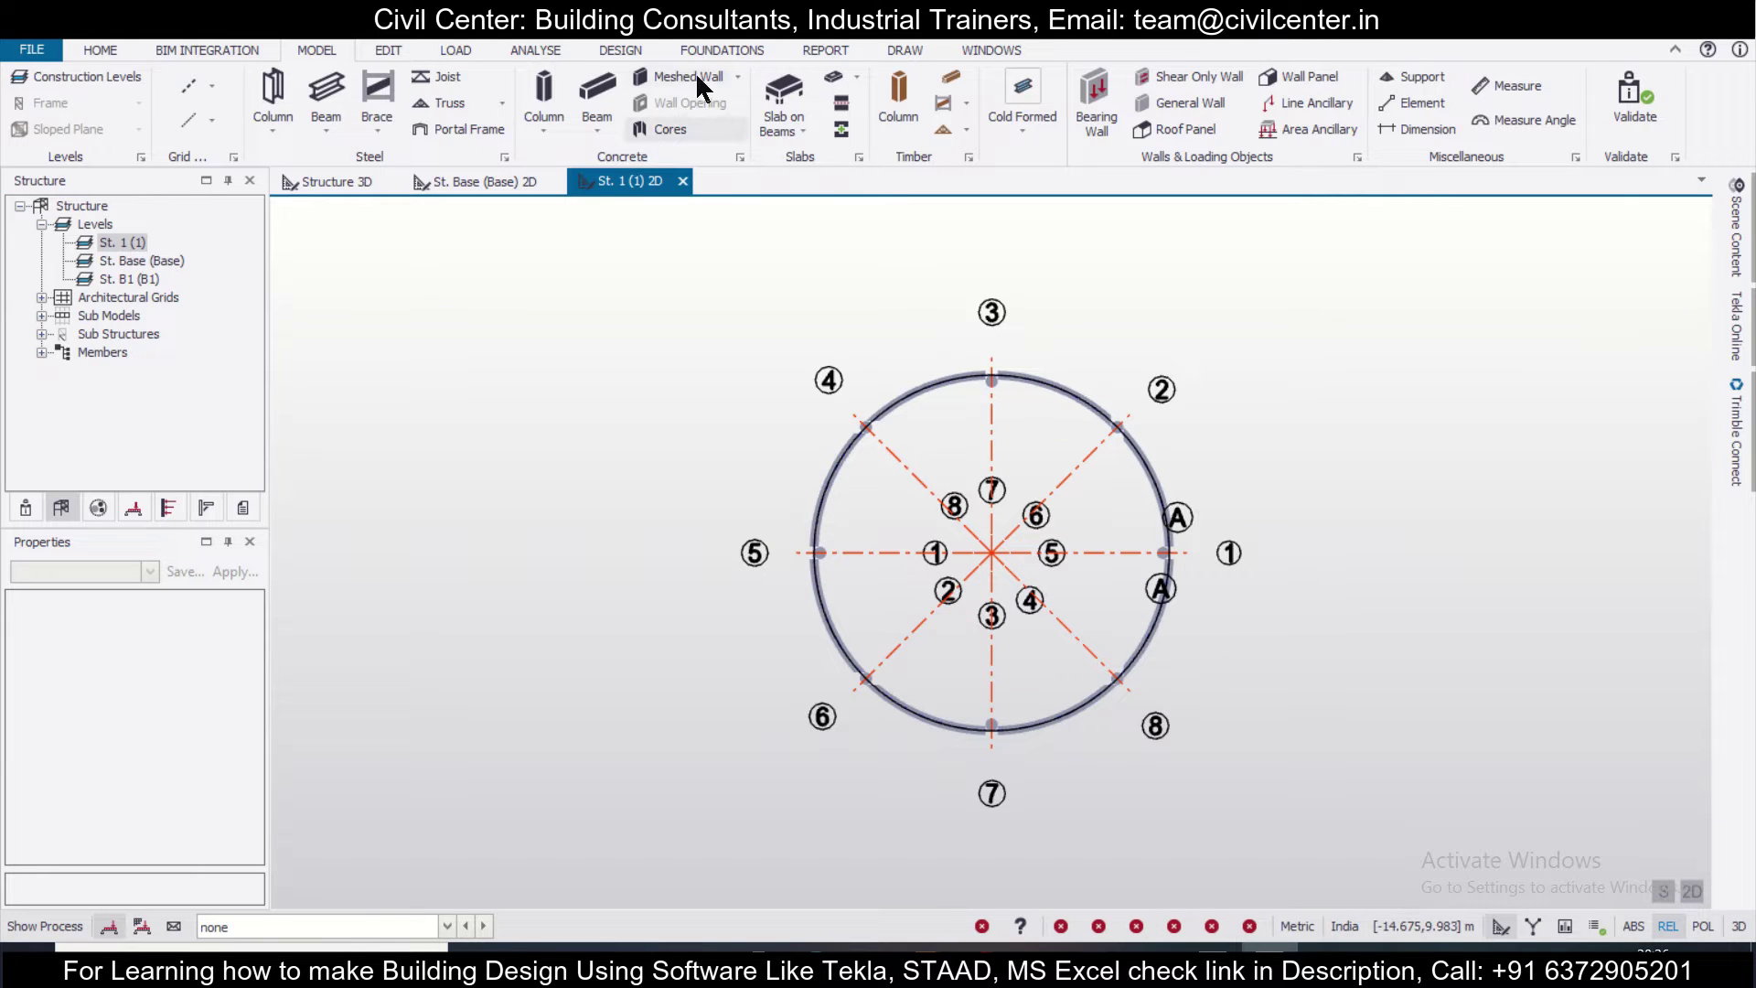
click(784, 101)
click(947, 426)
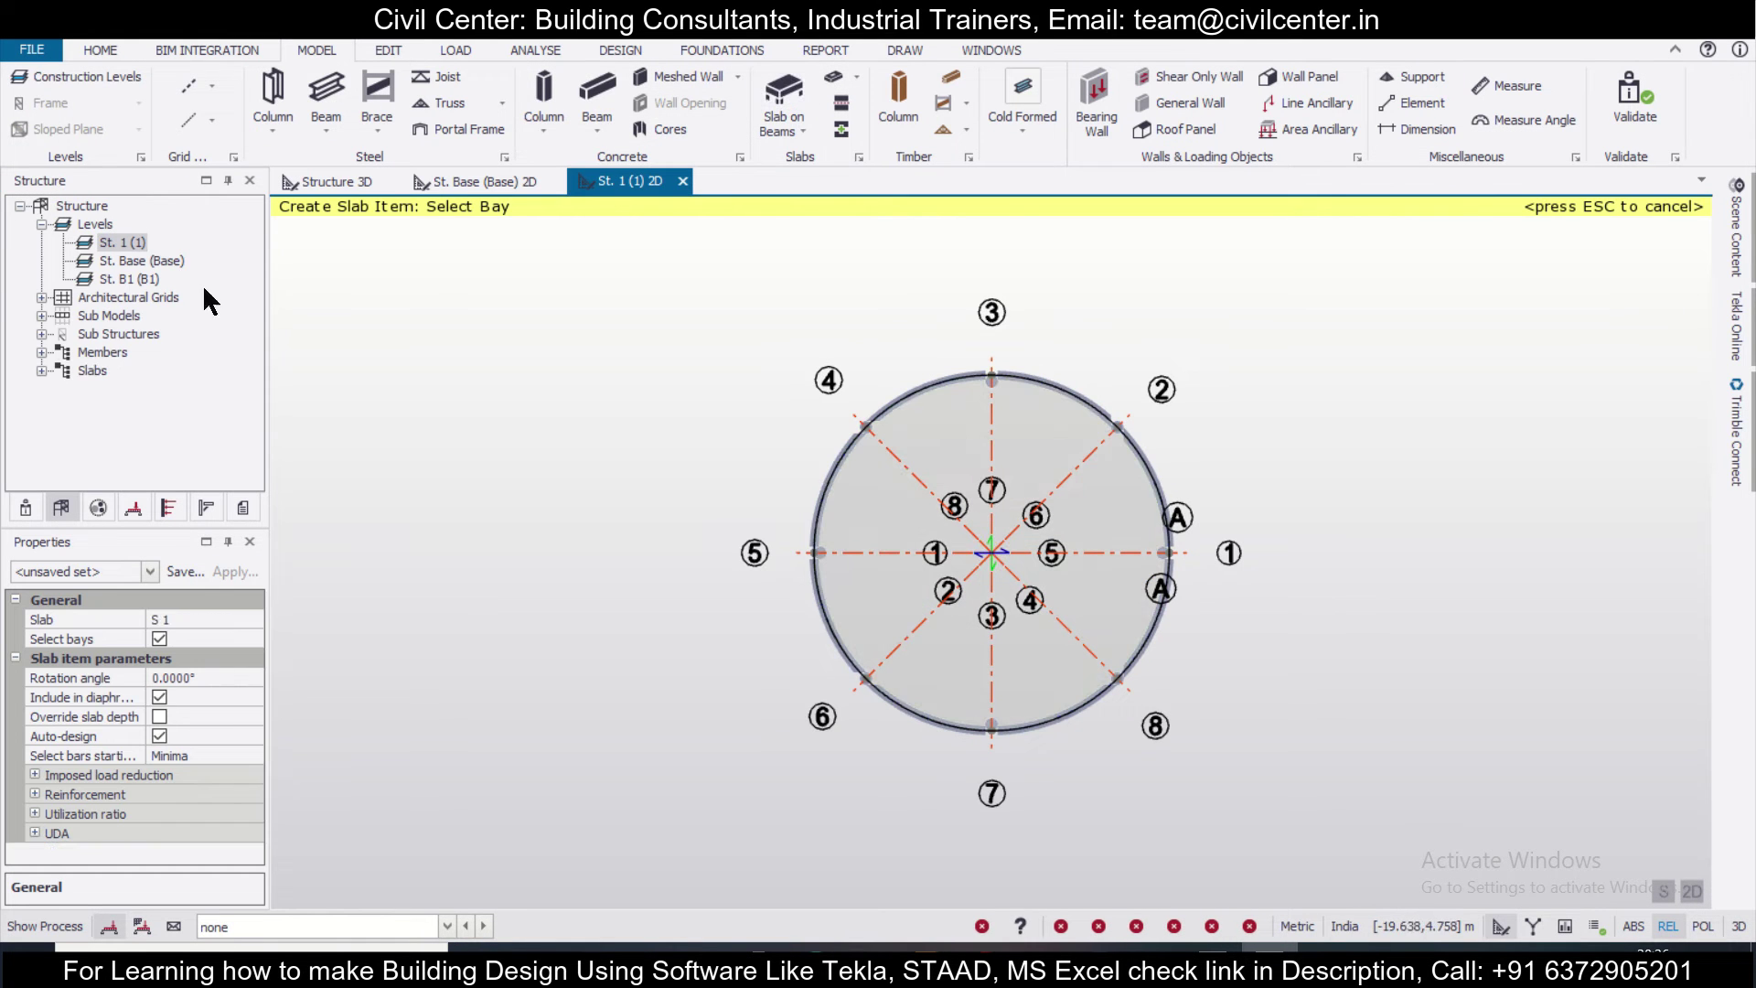
click(336, 182)
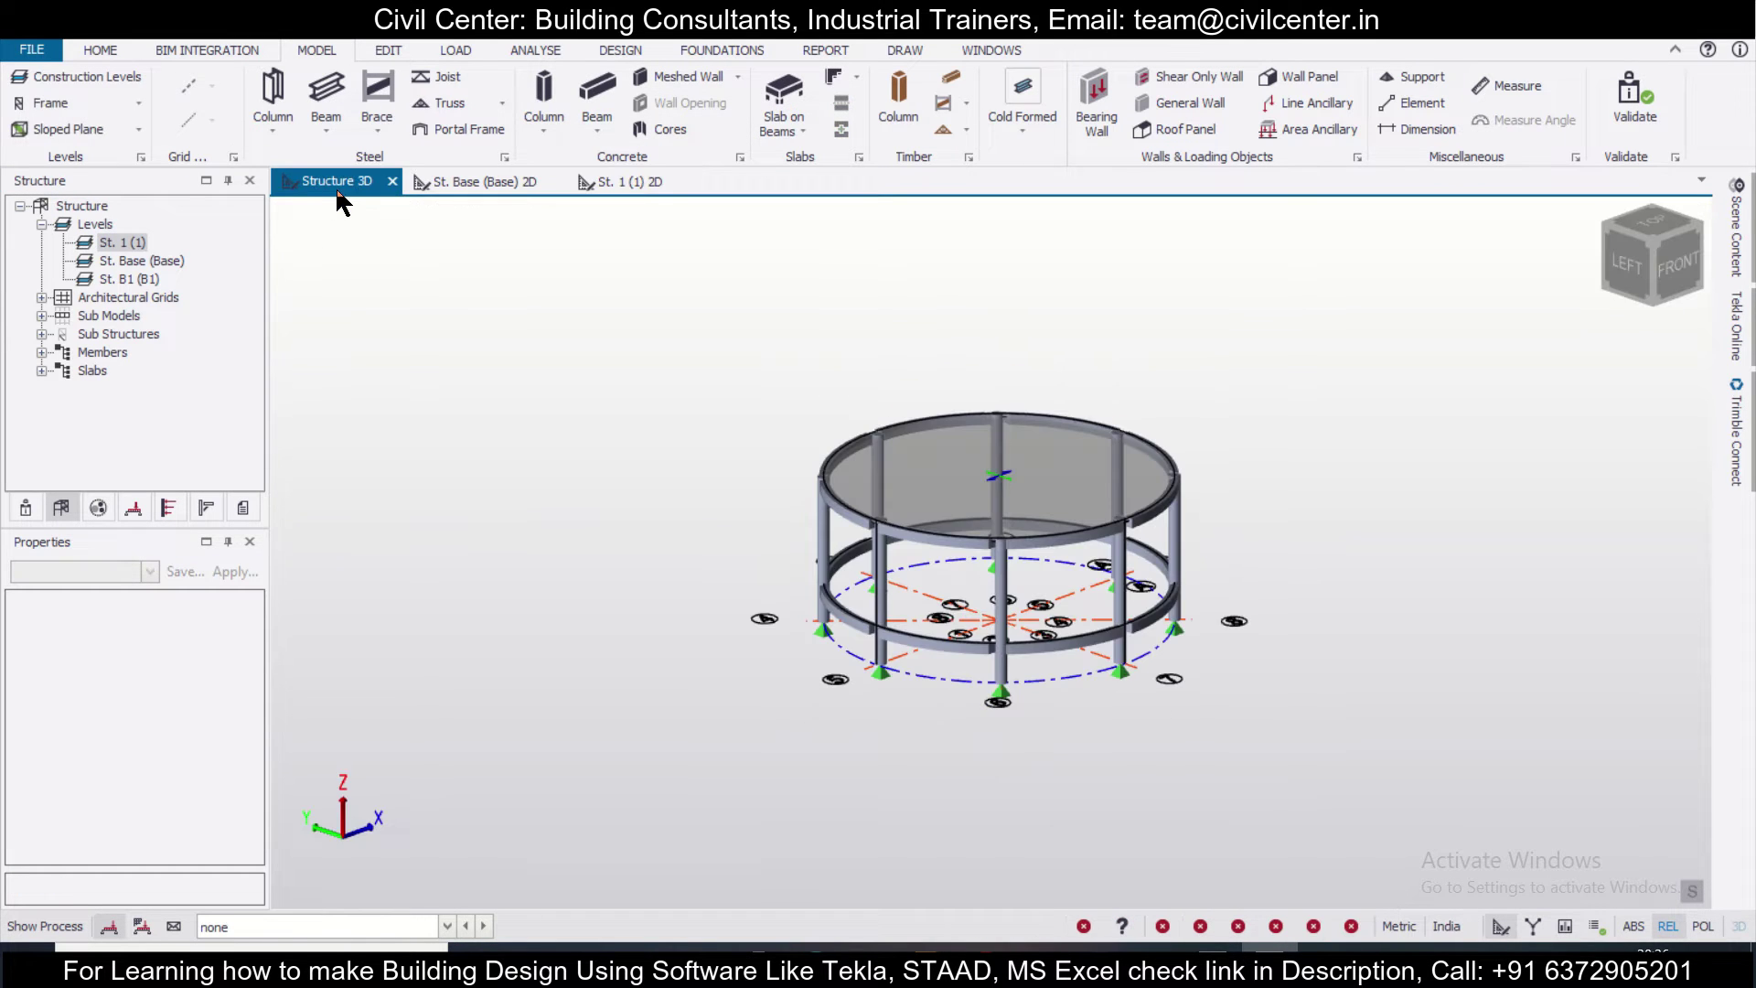
click(236, 36)
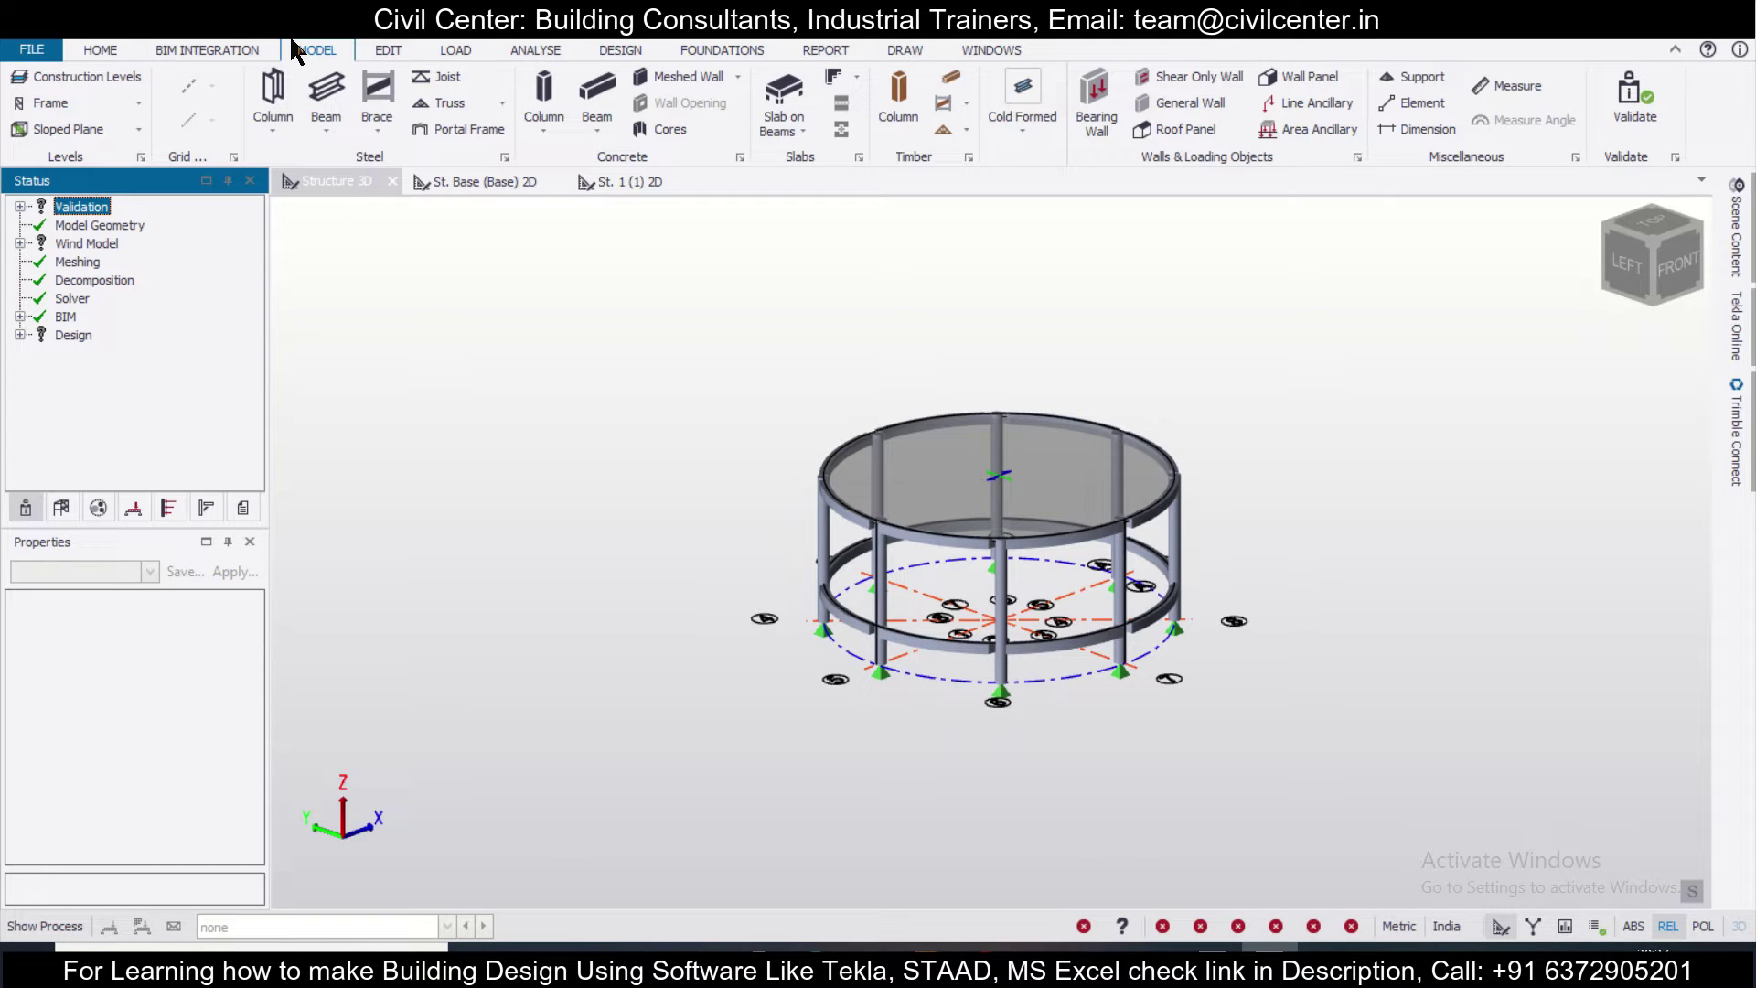
Apply a 5 kN/m Full UDL in the 3 Dead case to the base ring beam
click(596, 91)
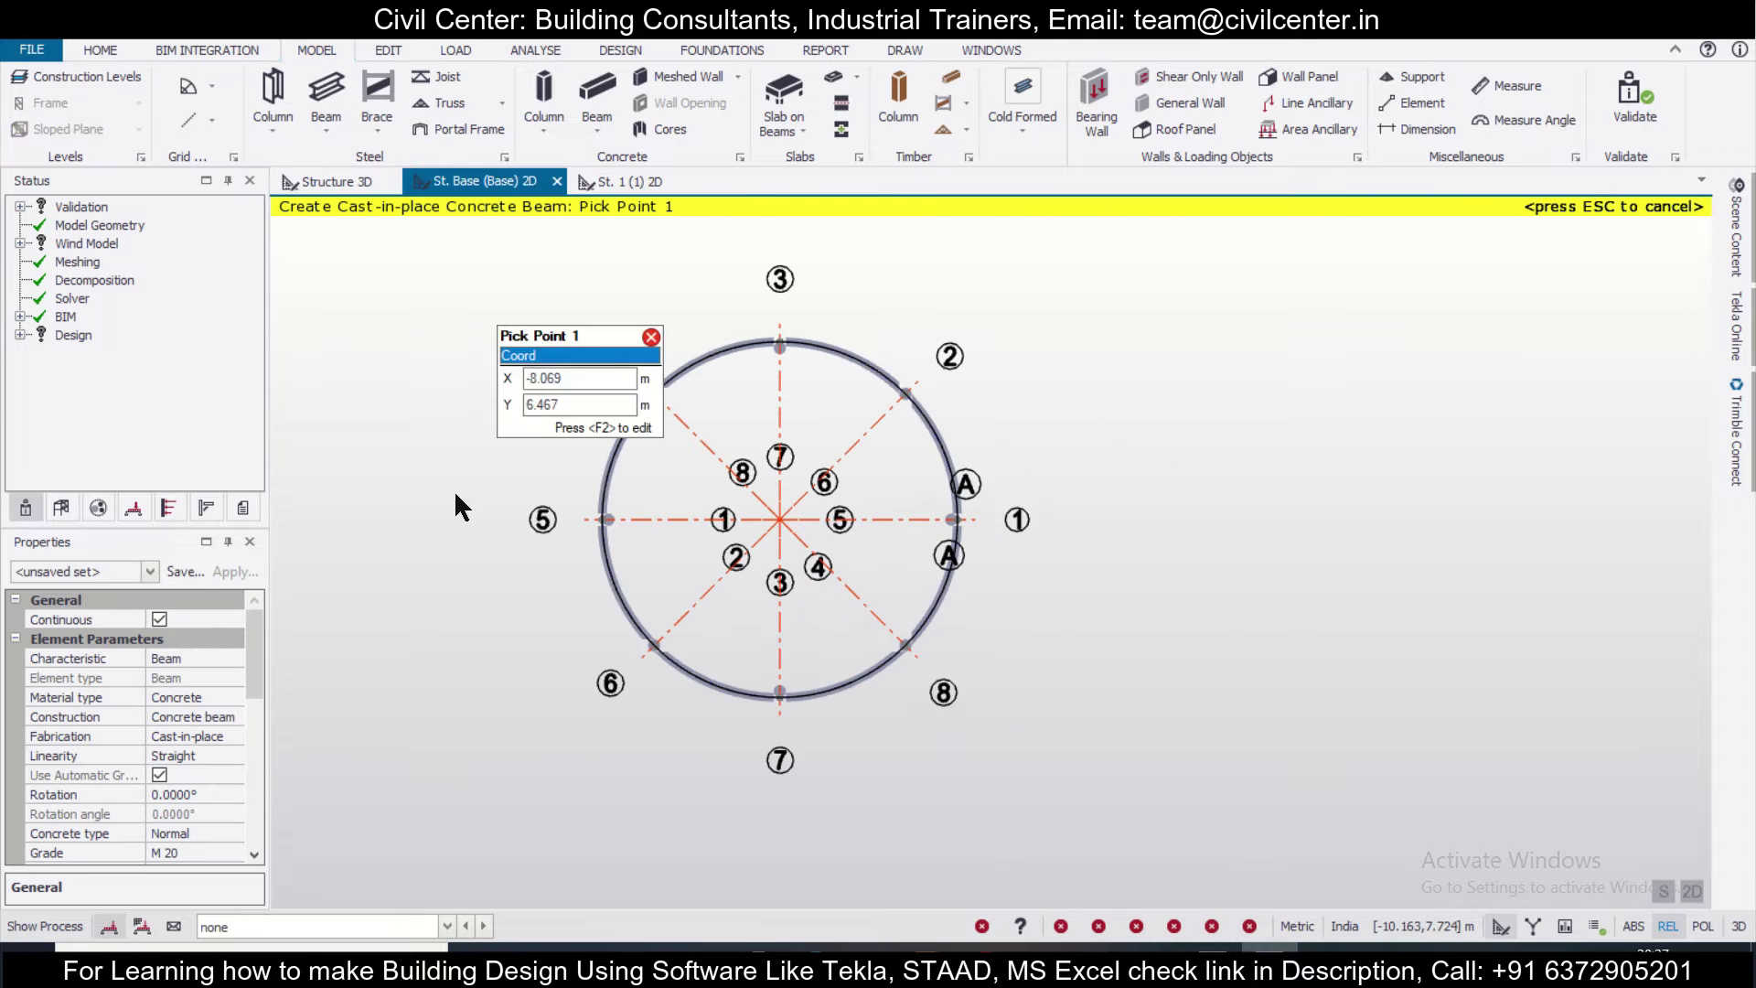
click(348, 927)
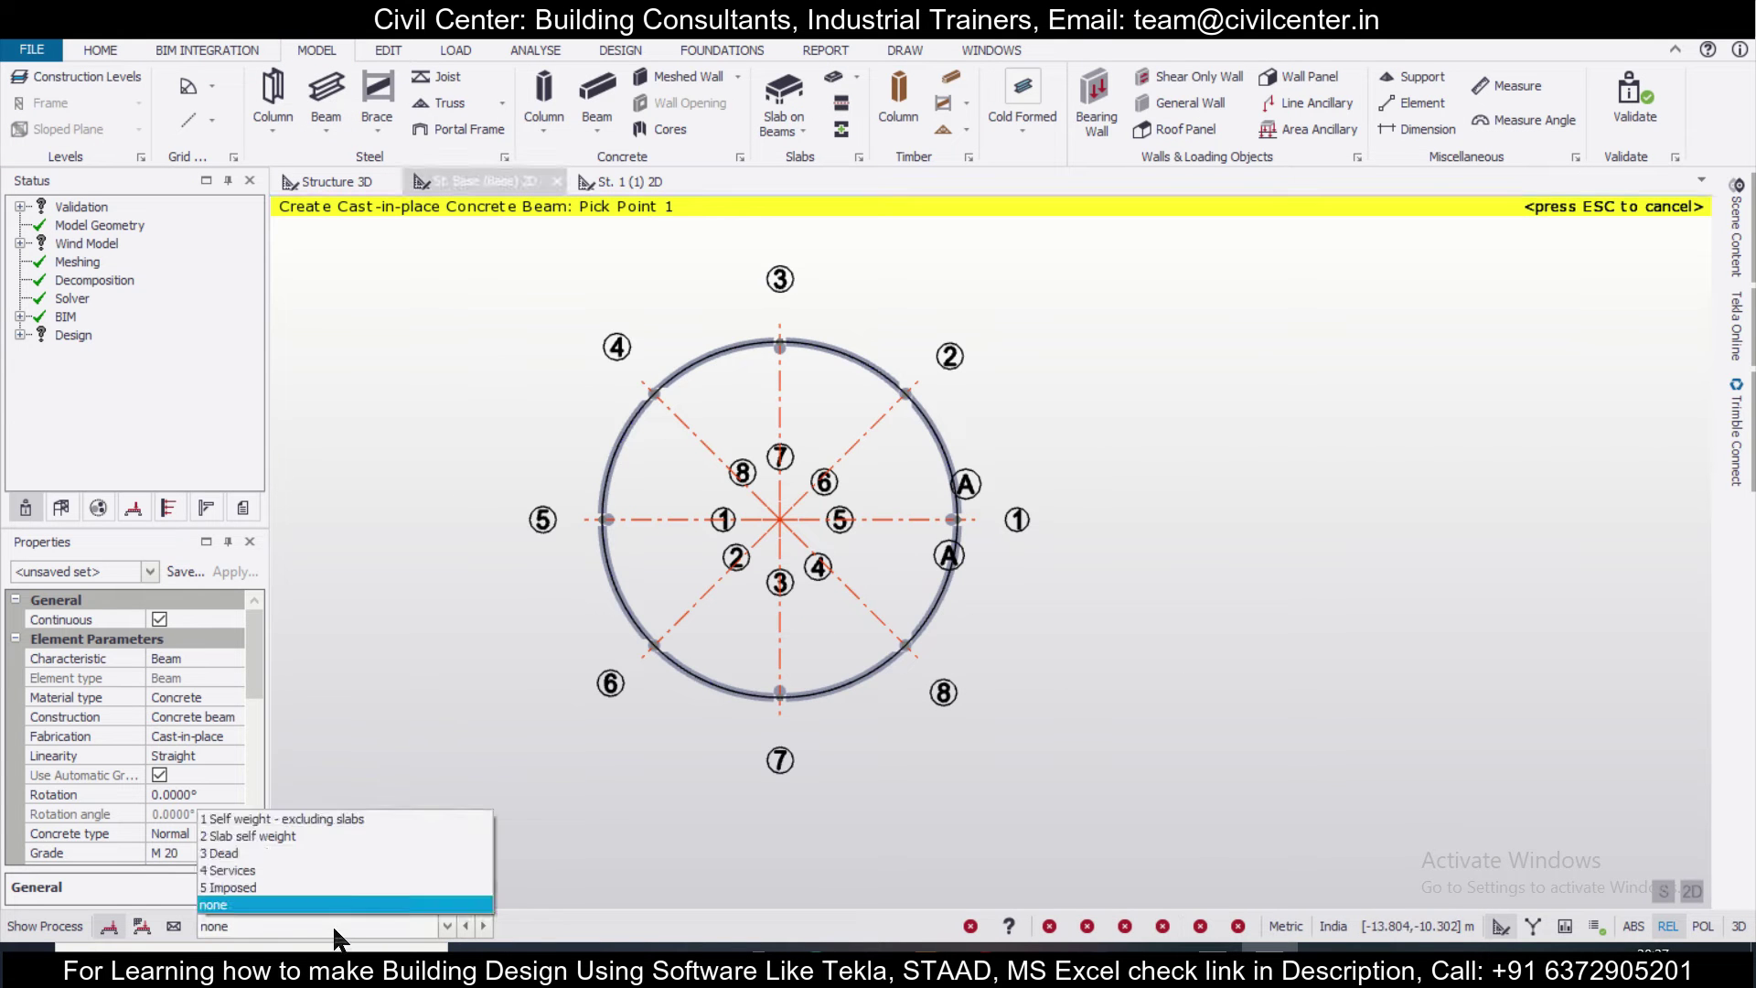
click(366, 853)
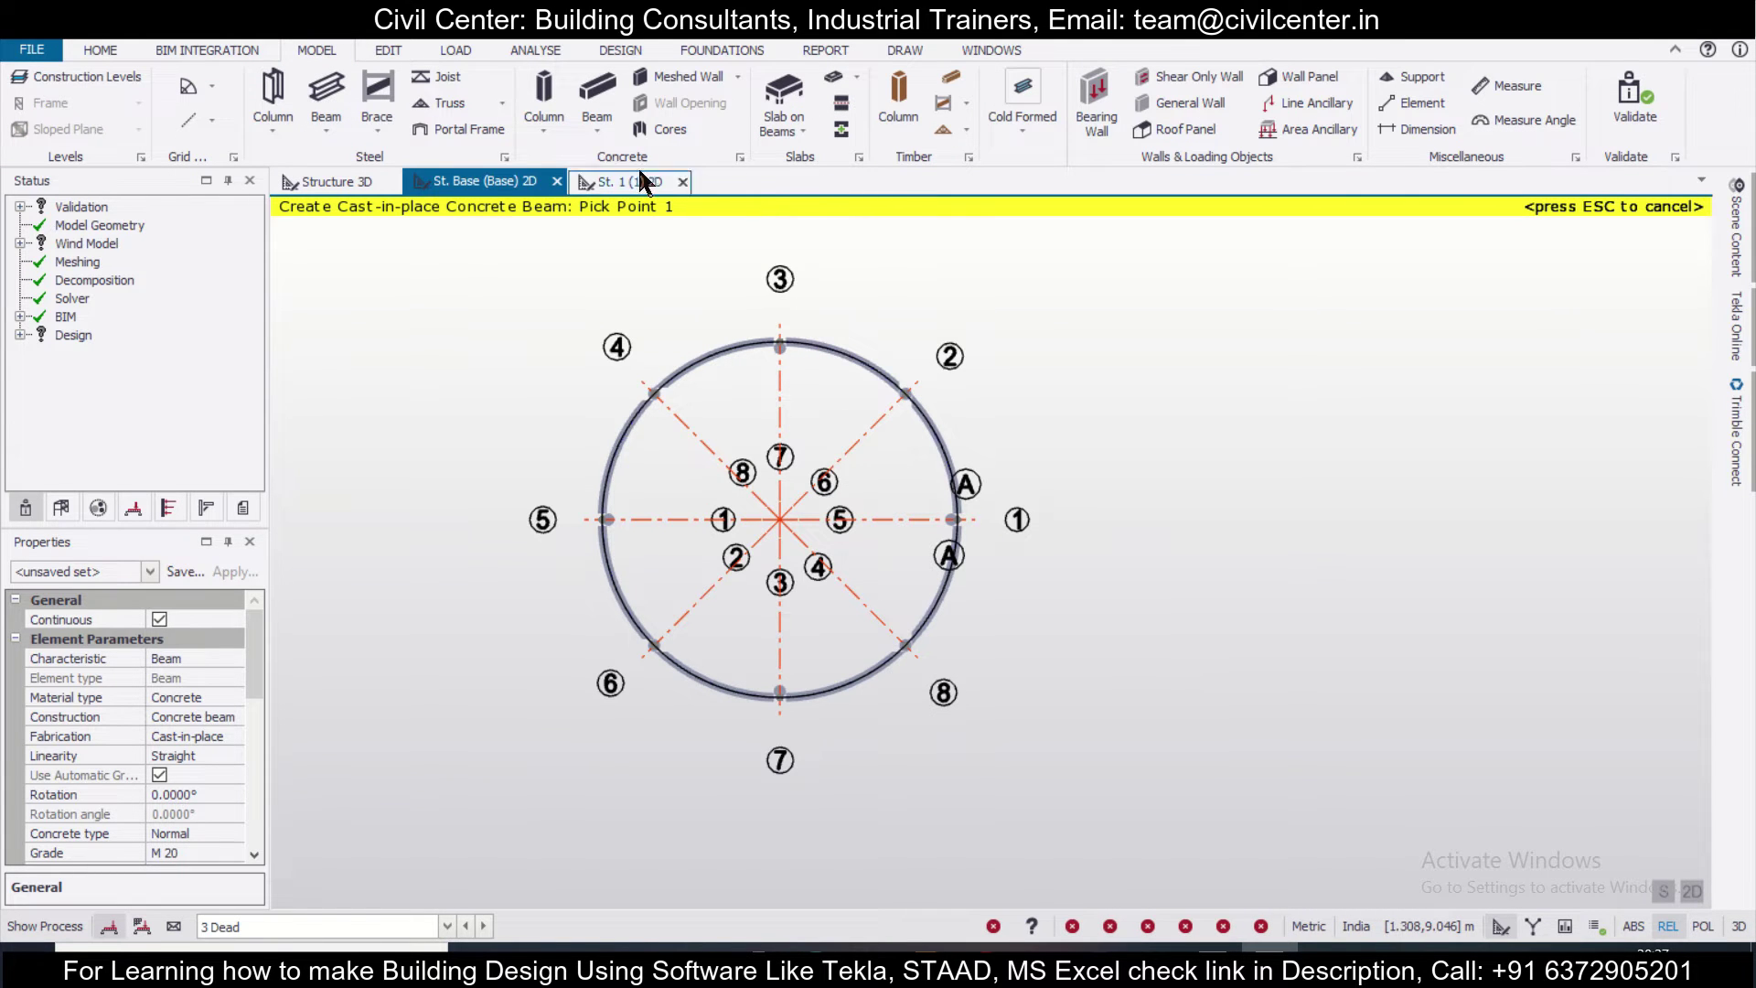
click(457, 49)
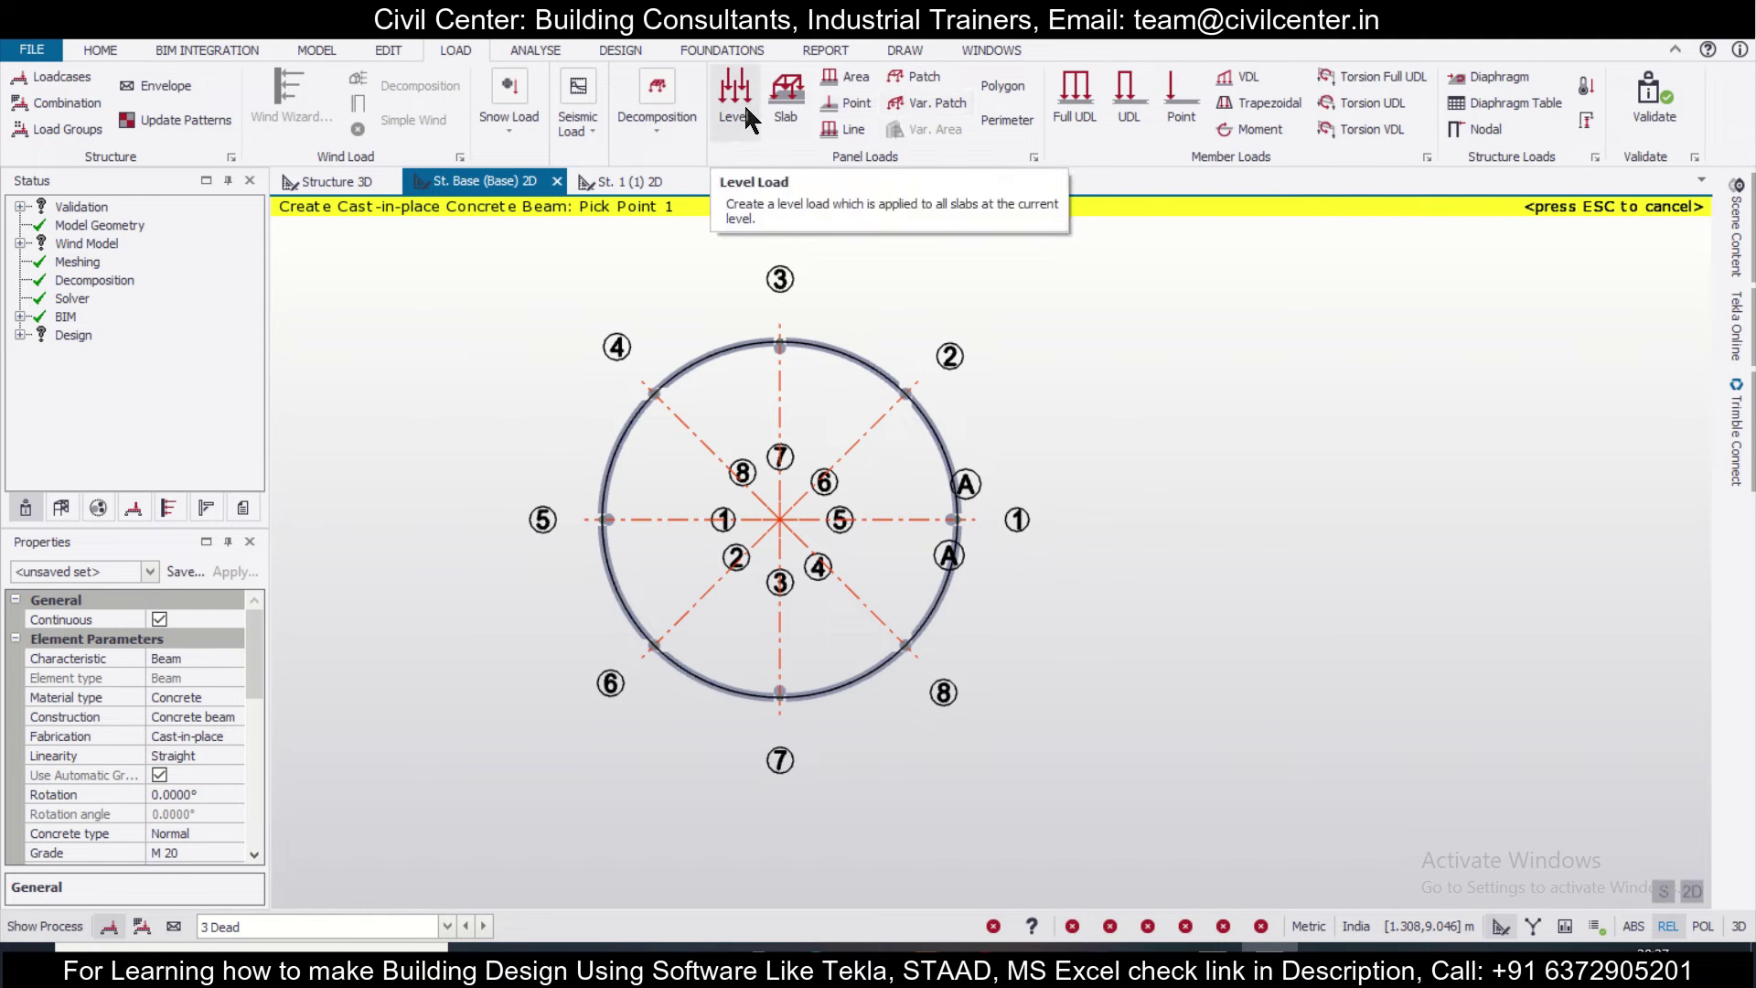
click(1074, 92)
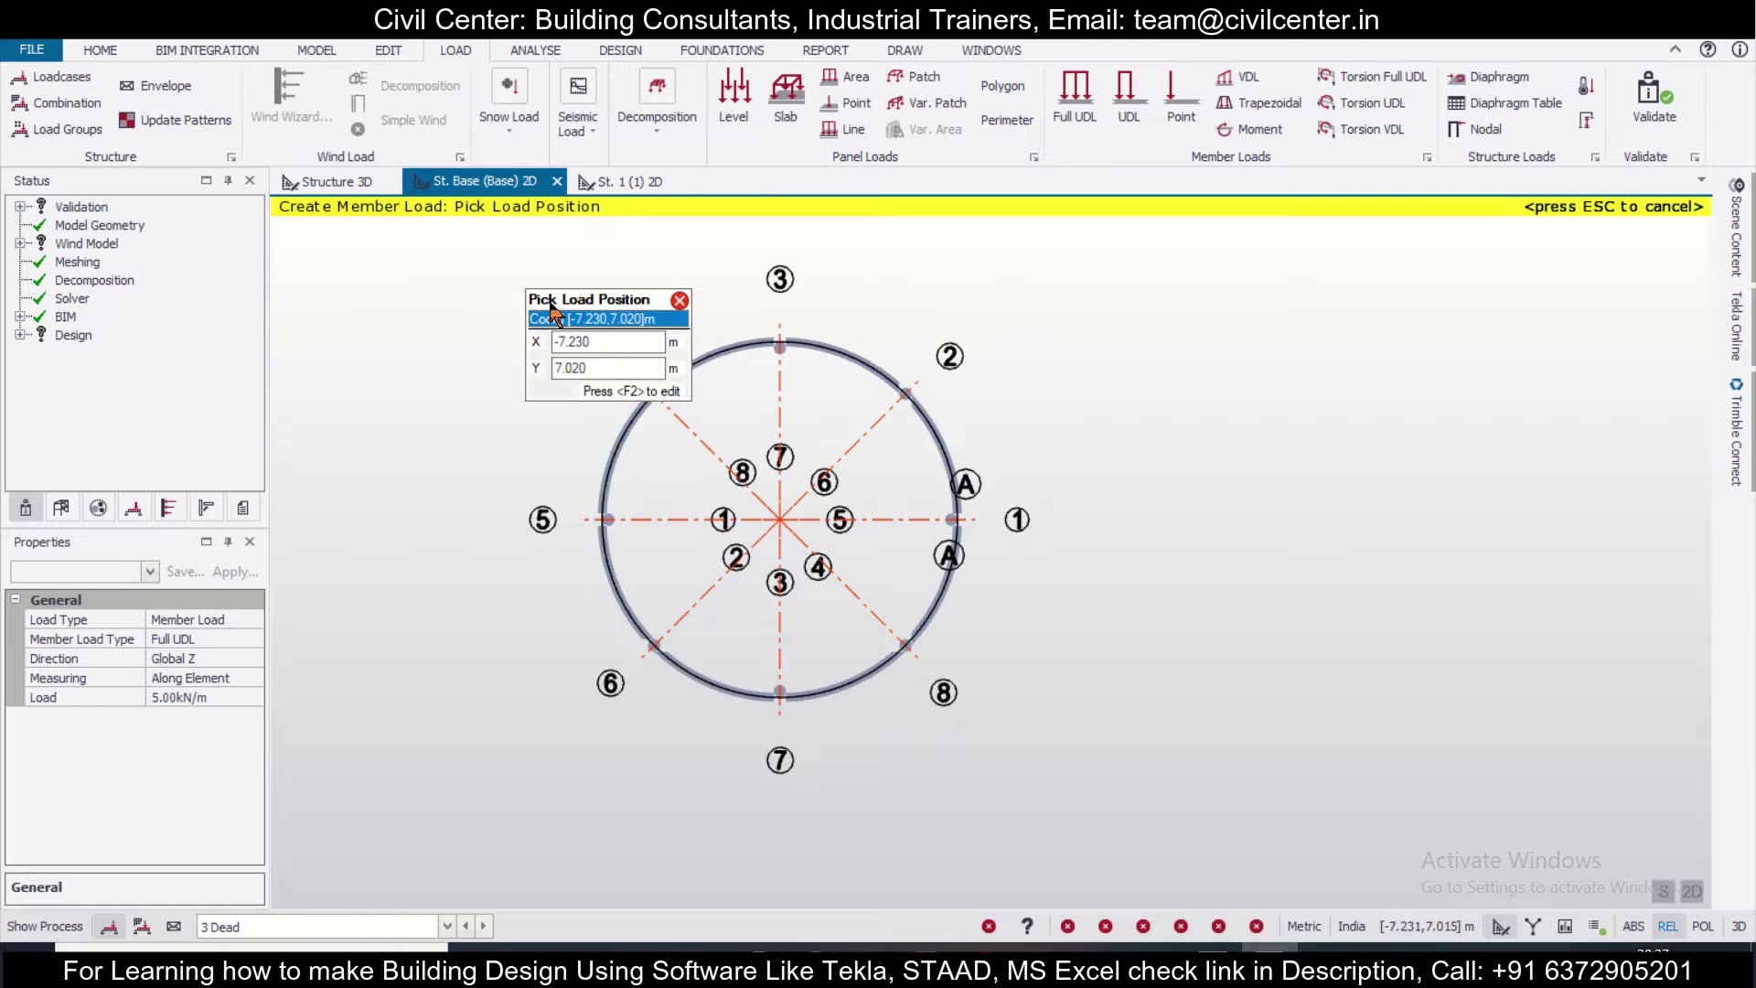
click(956, 569)
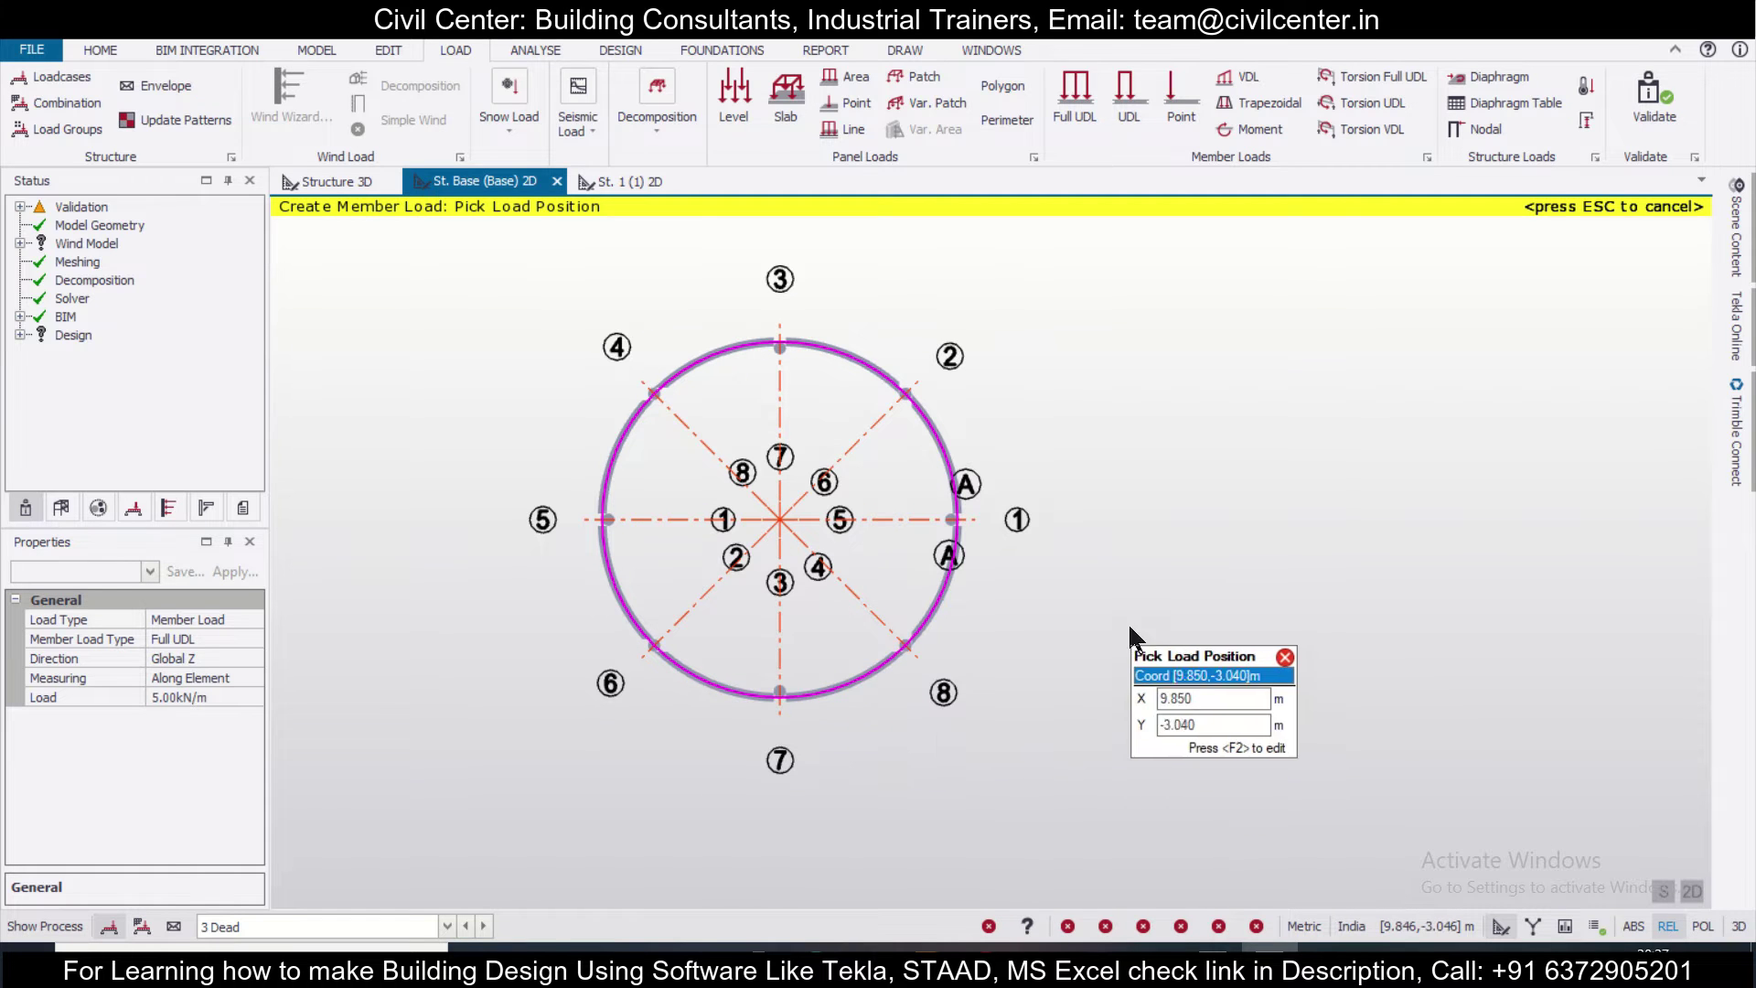
click(336, 188)
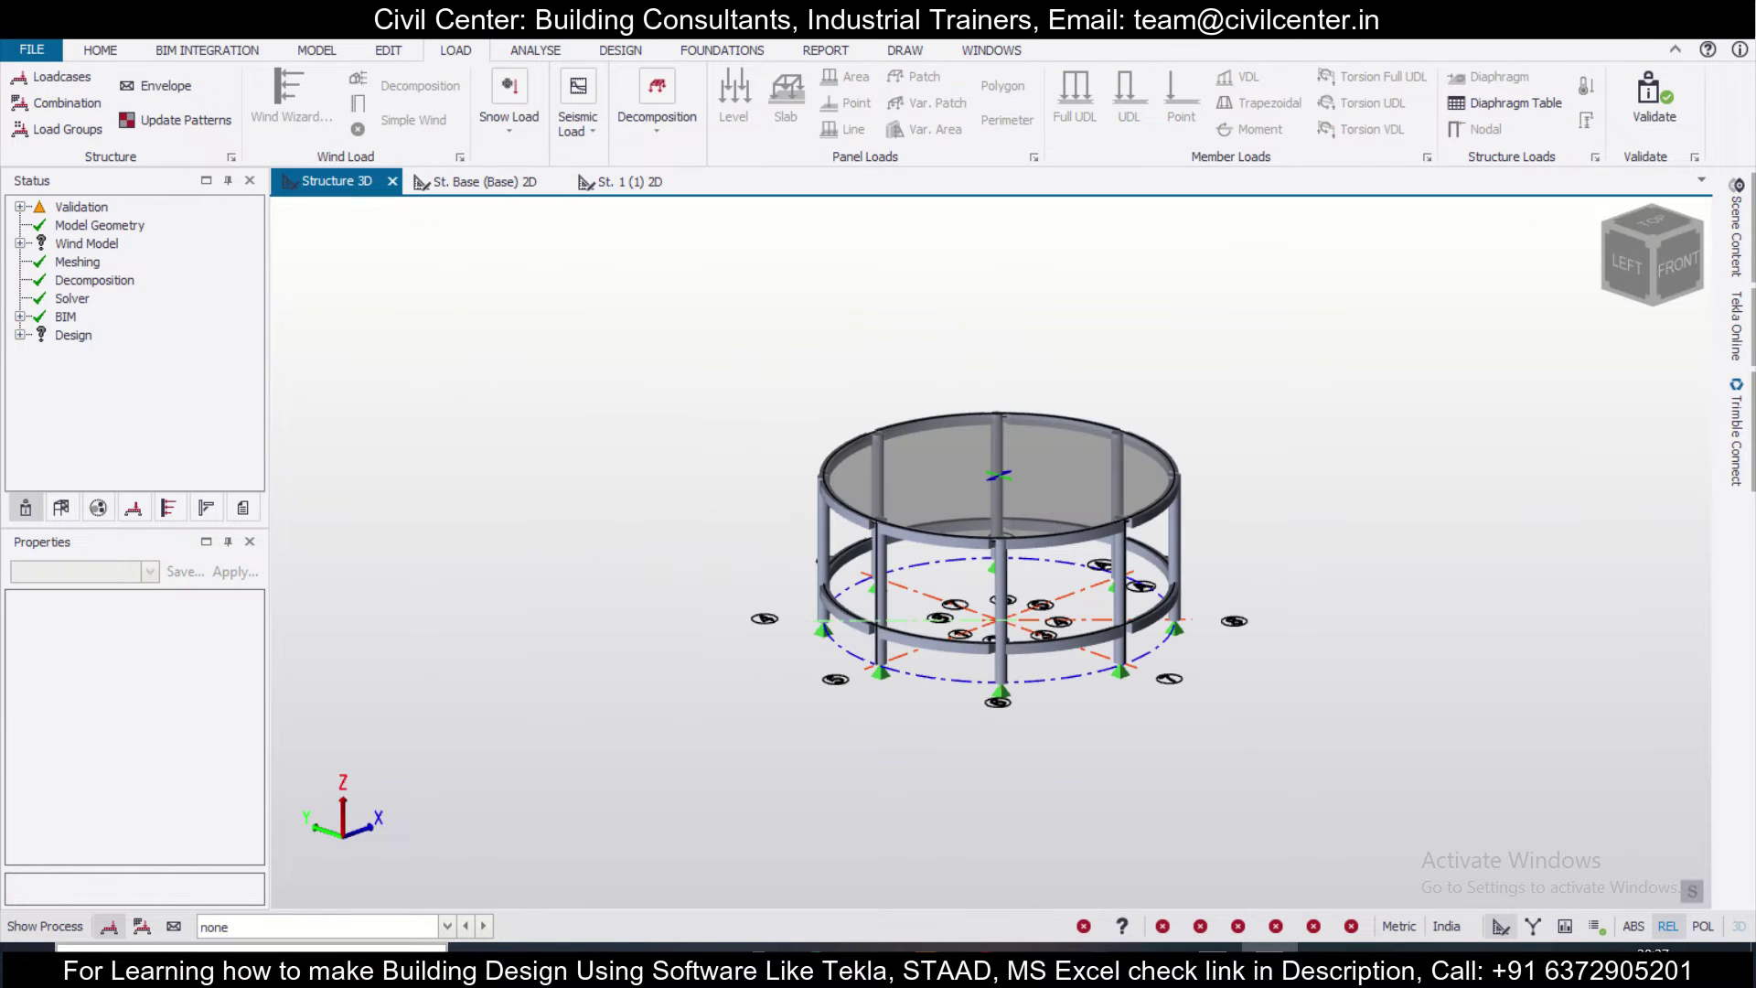
Place a 2 kN/m² level load on the circular slab in the St. 1 plan
click(448, 925)
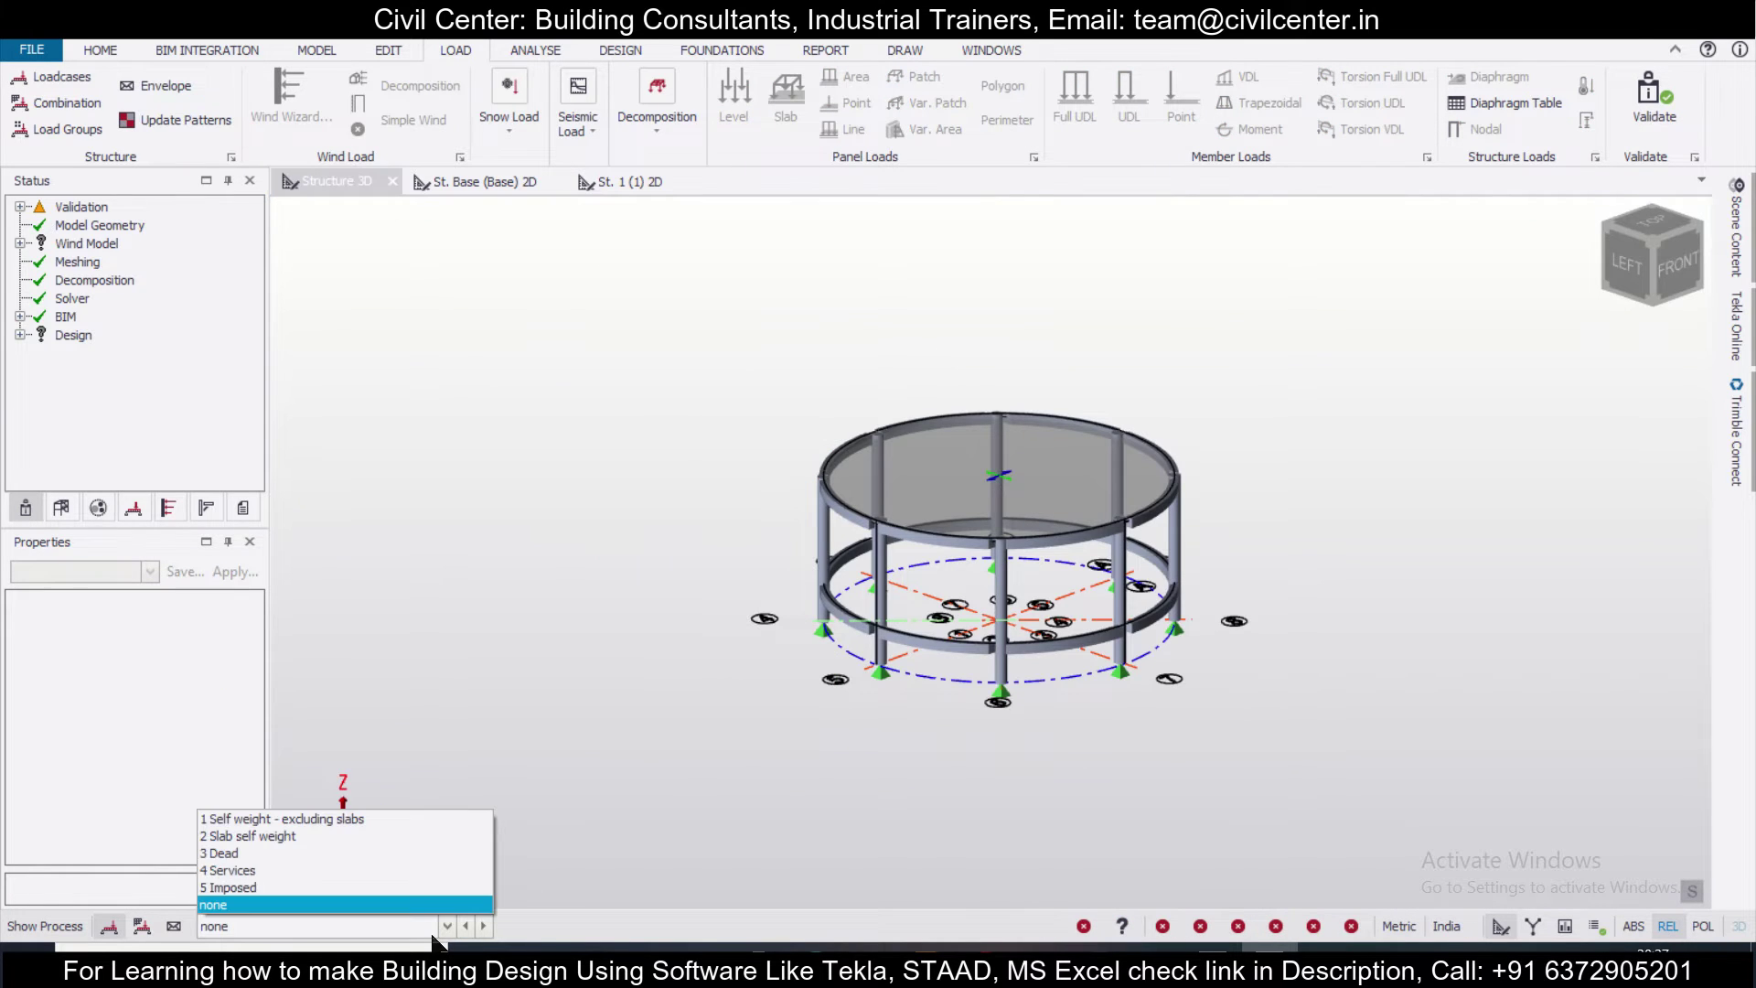
click(450, 852)
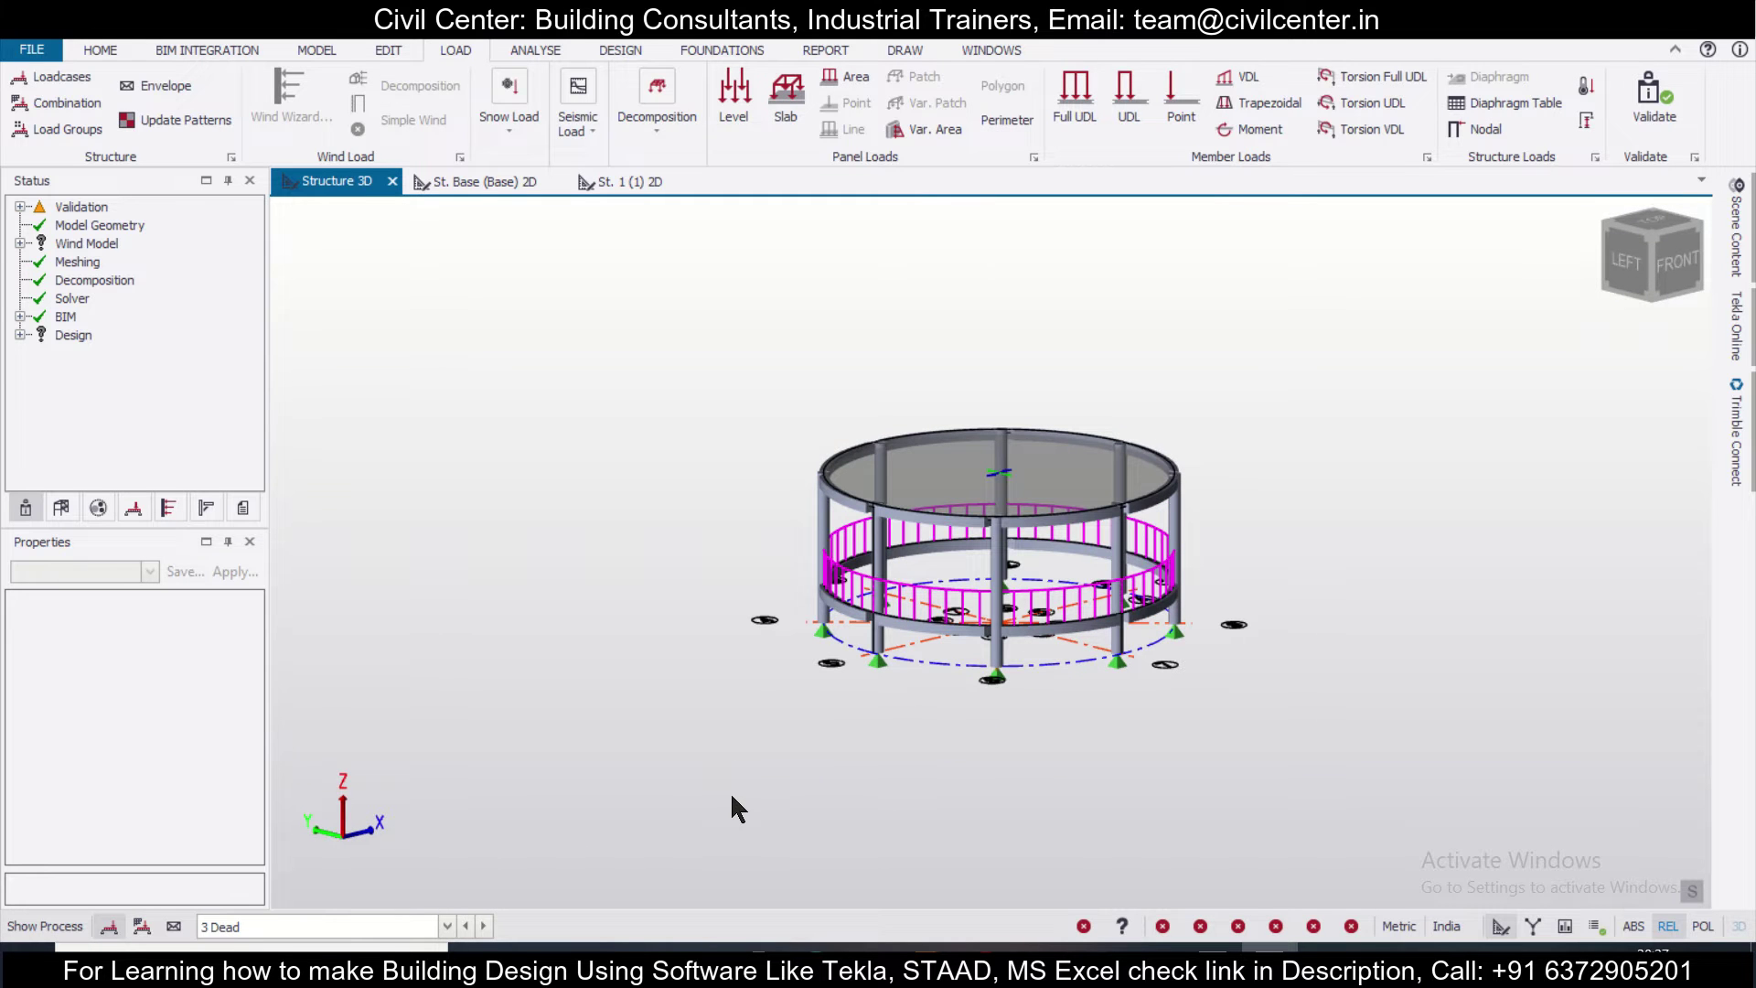
click(631, 187)
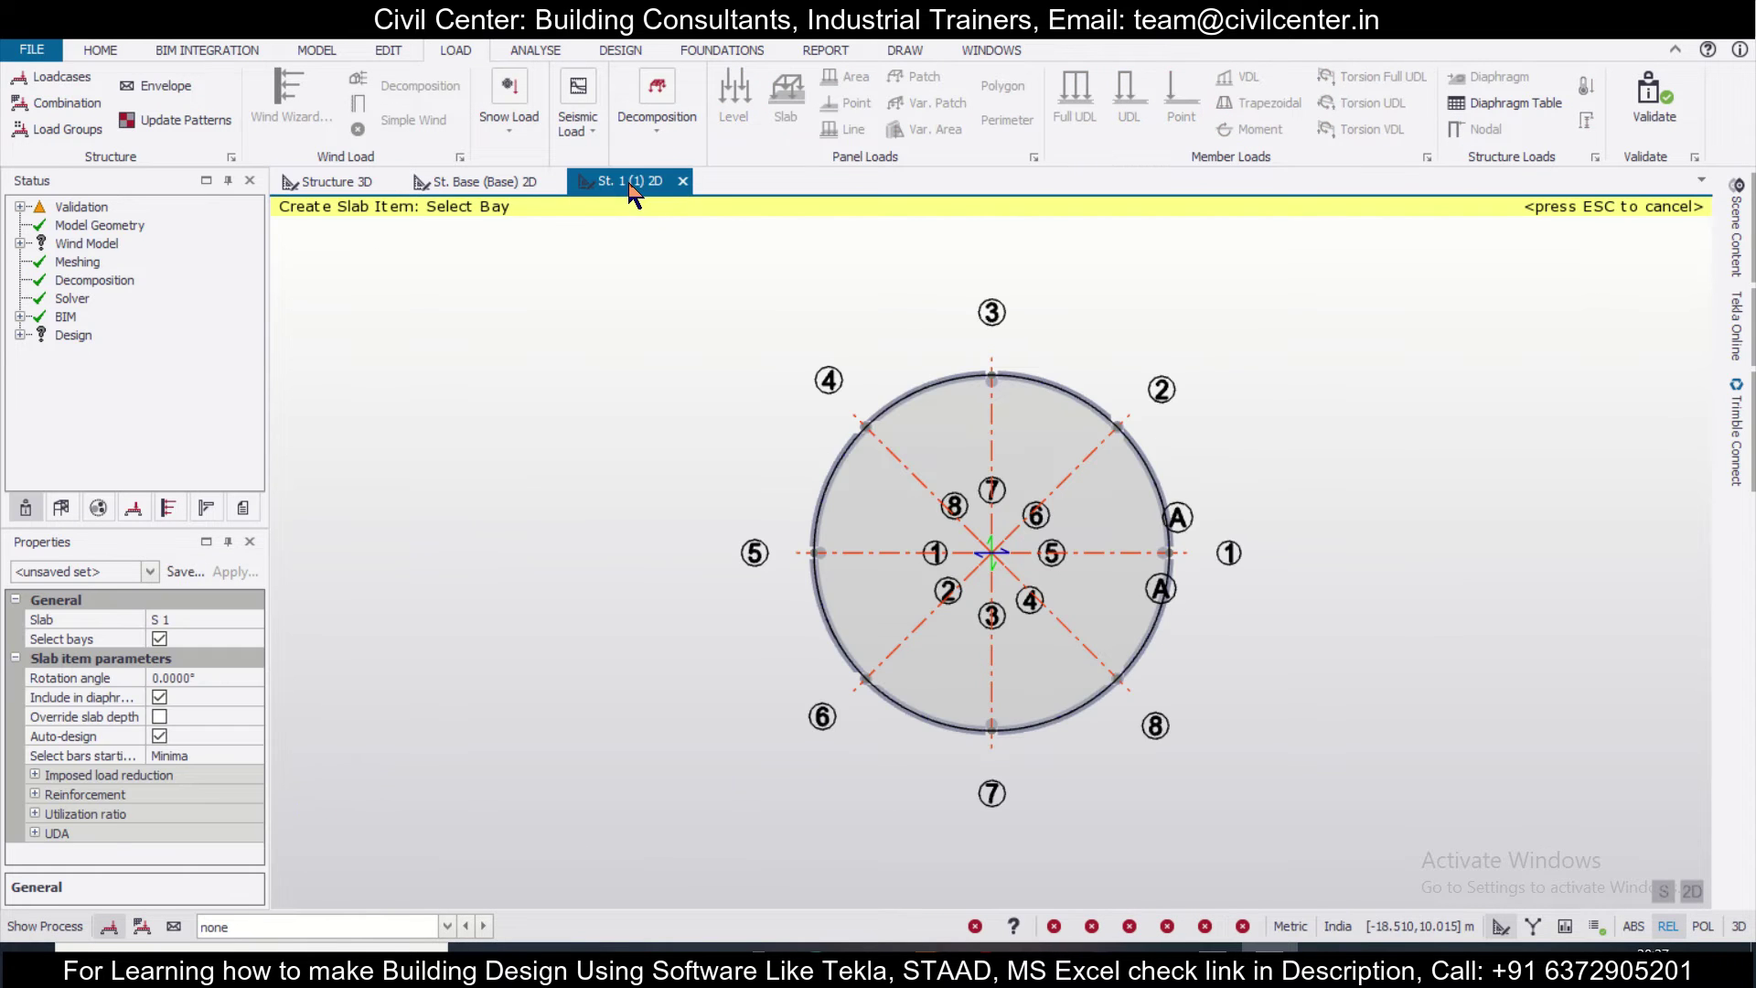
click(311, 925)
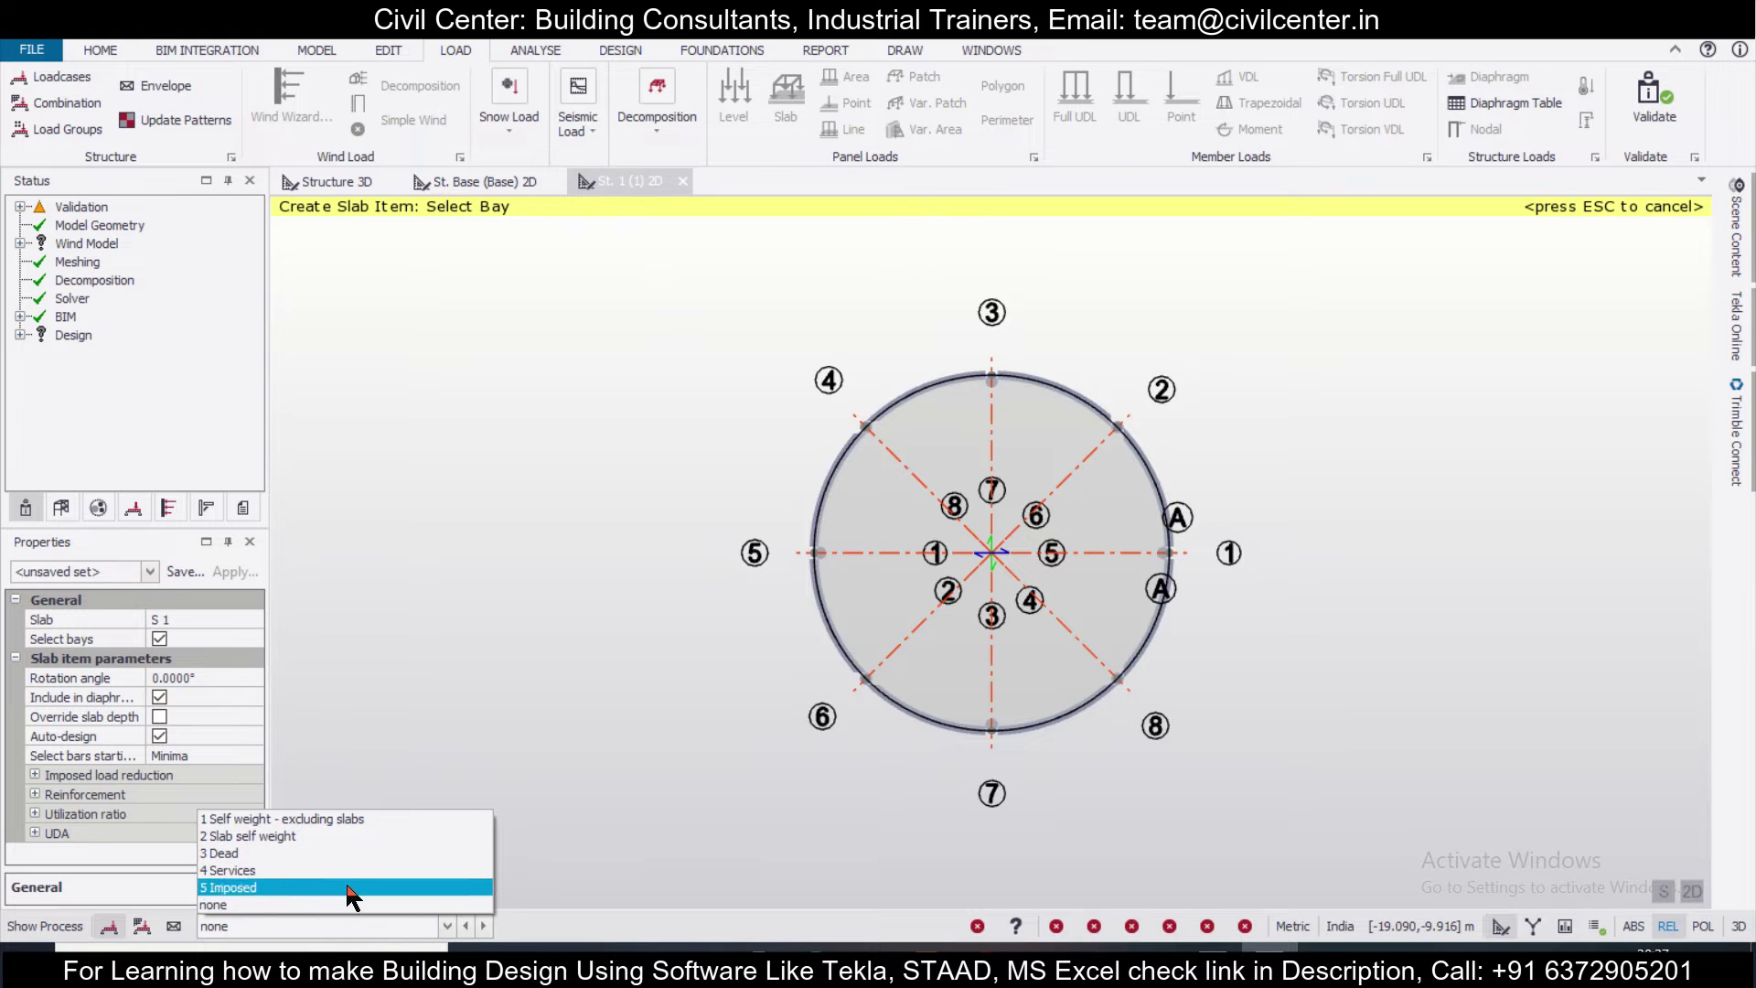
click(752, 108)
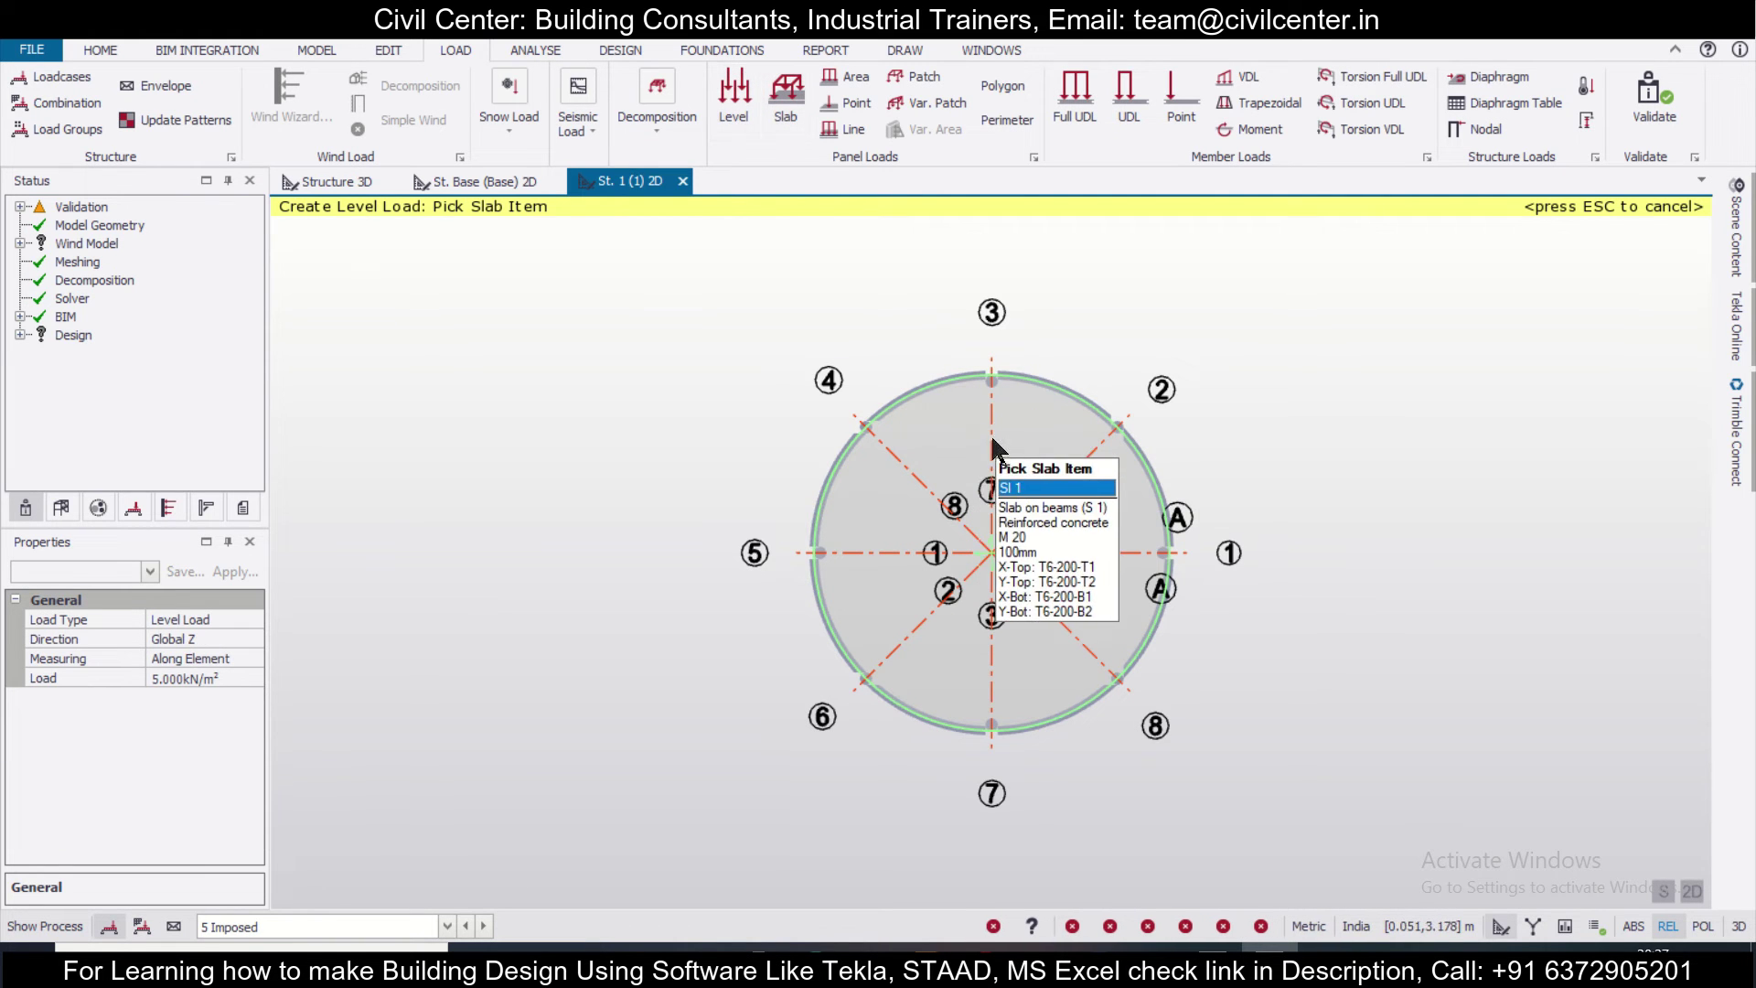
click(236, 680)
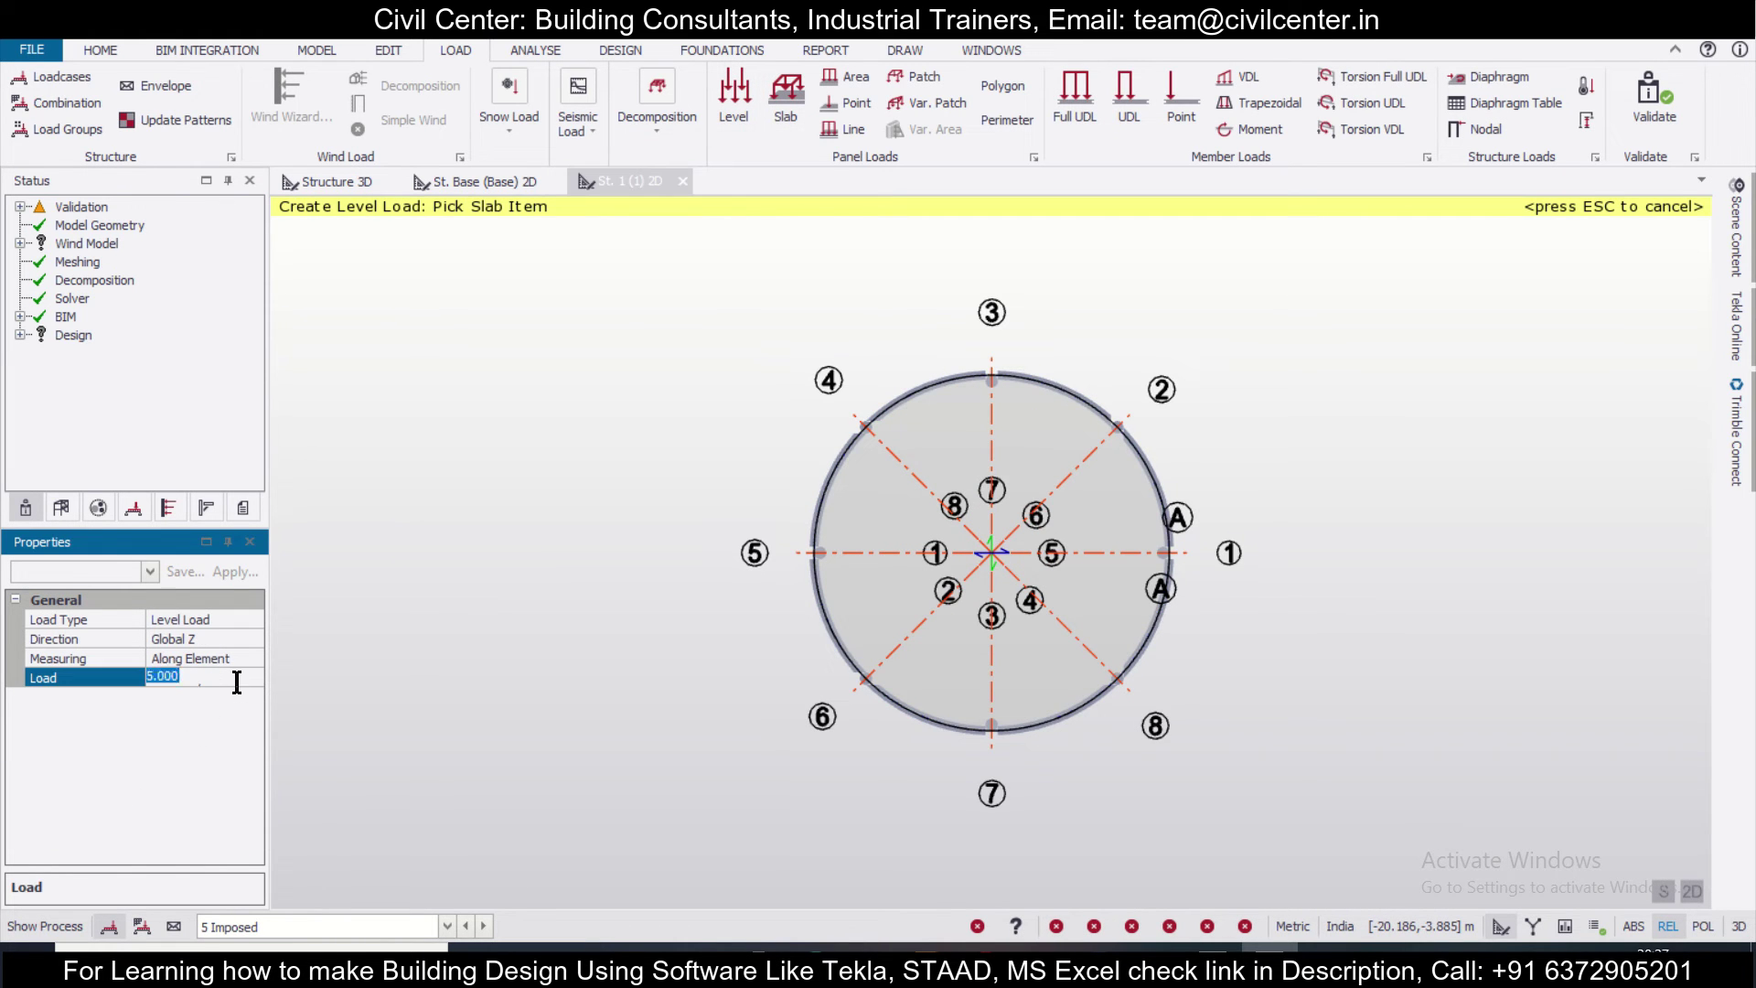
text(2)
click(965, 551)
click(1028, 664)
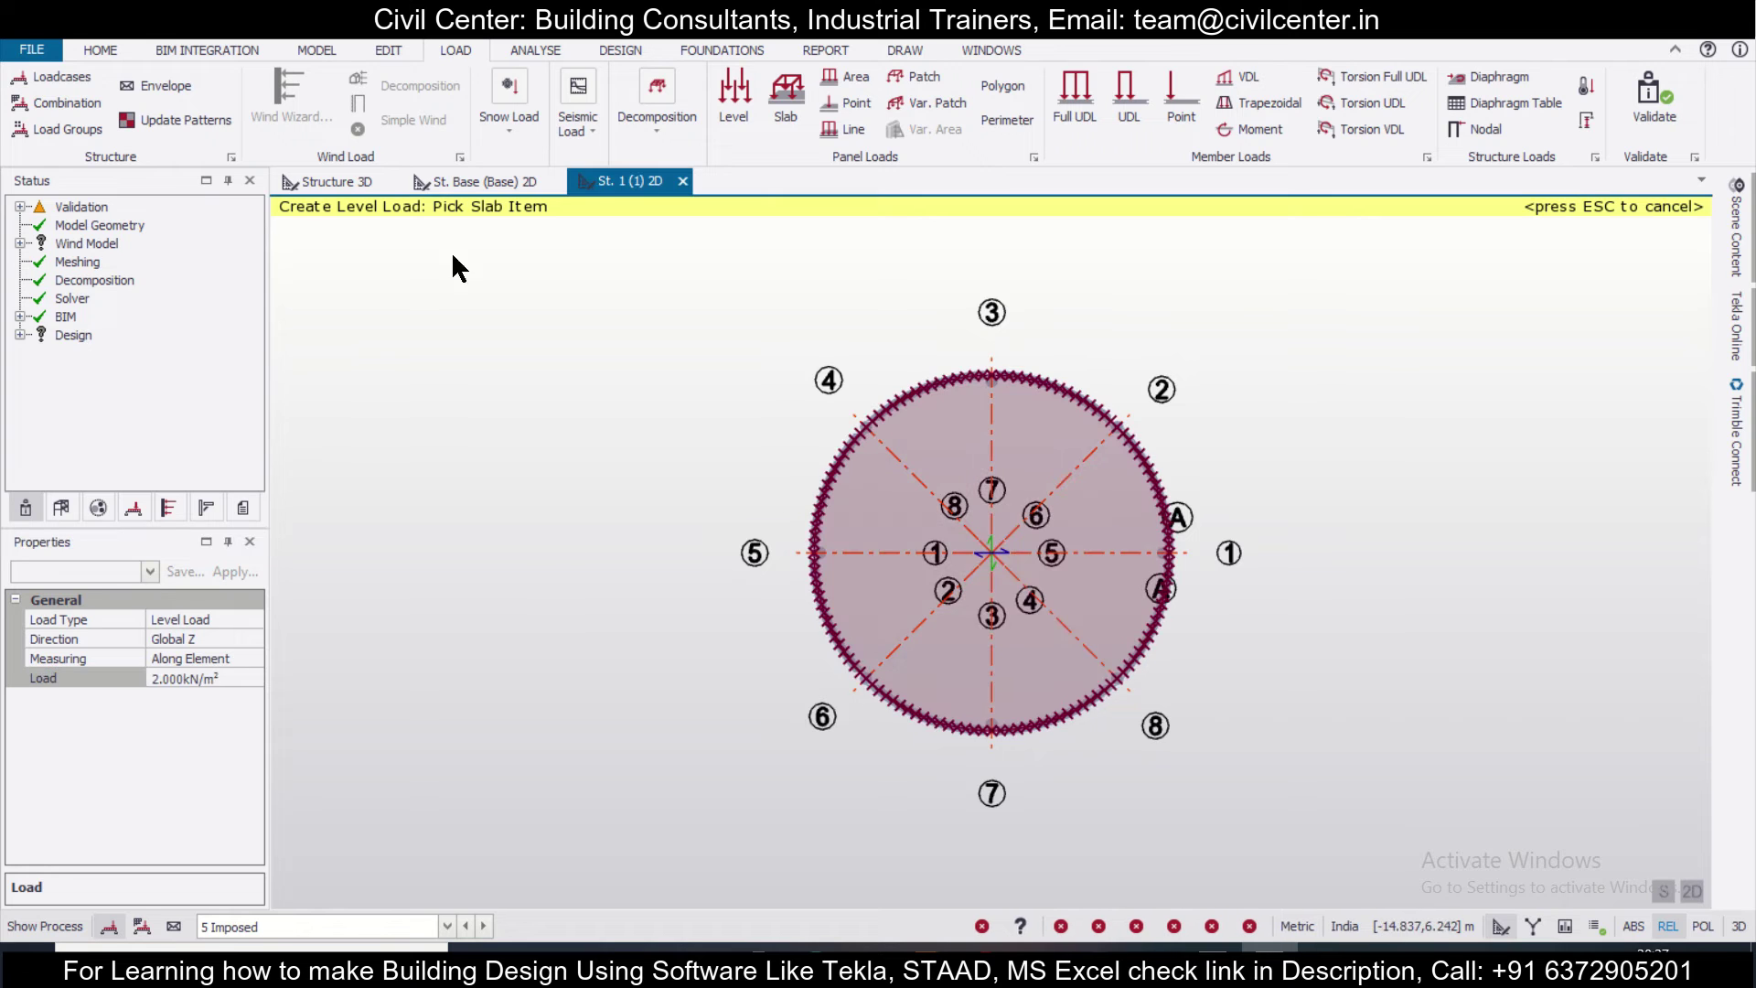
Display the 5 Imposed loadcase loads on the 3D model
click(343, 188)
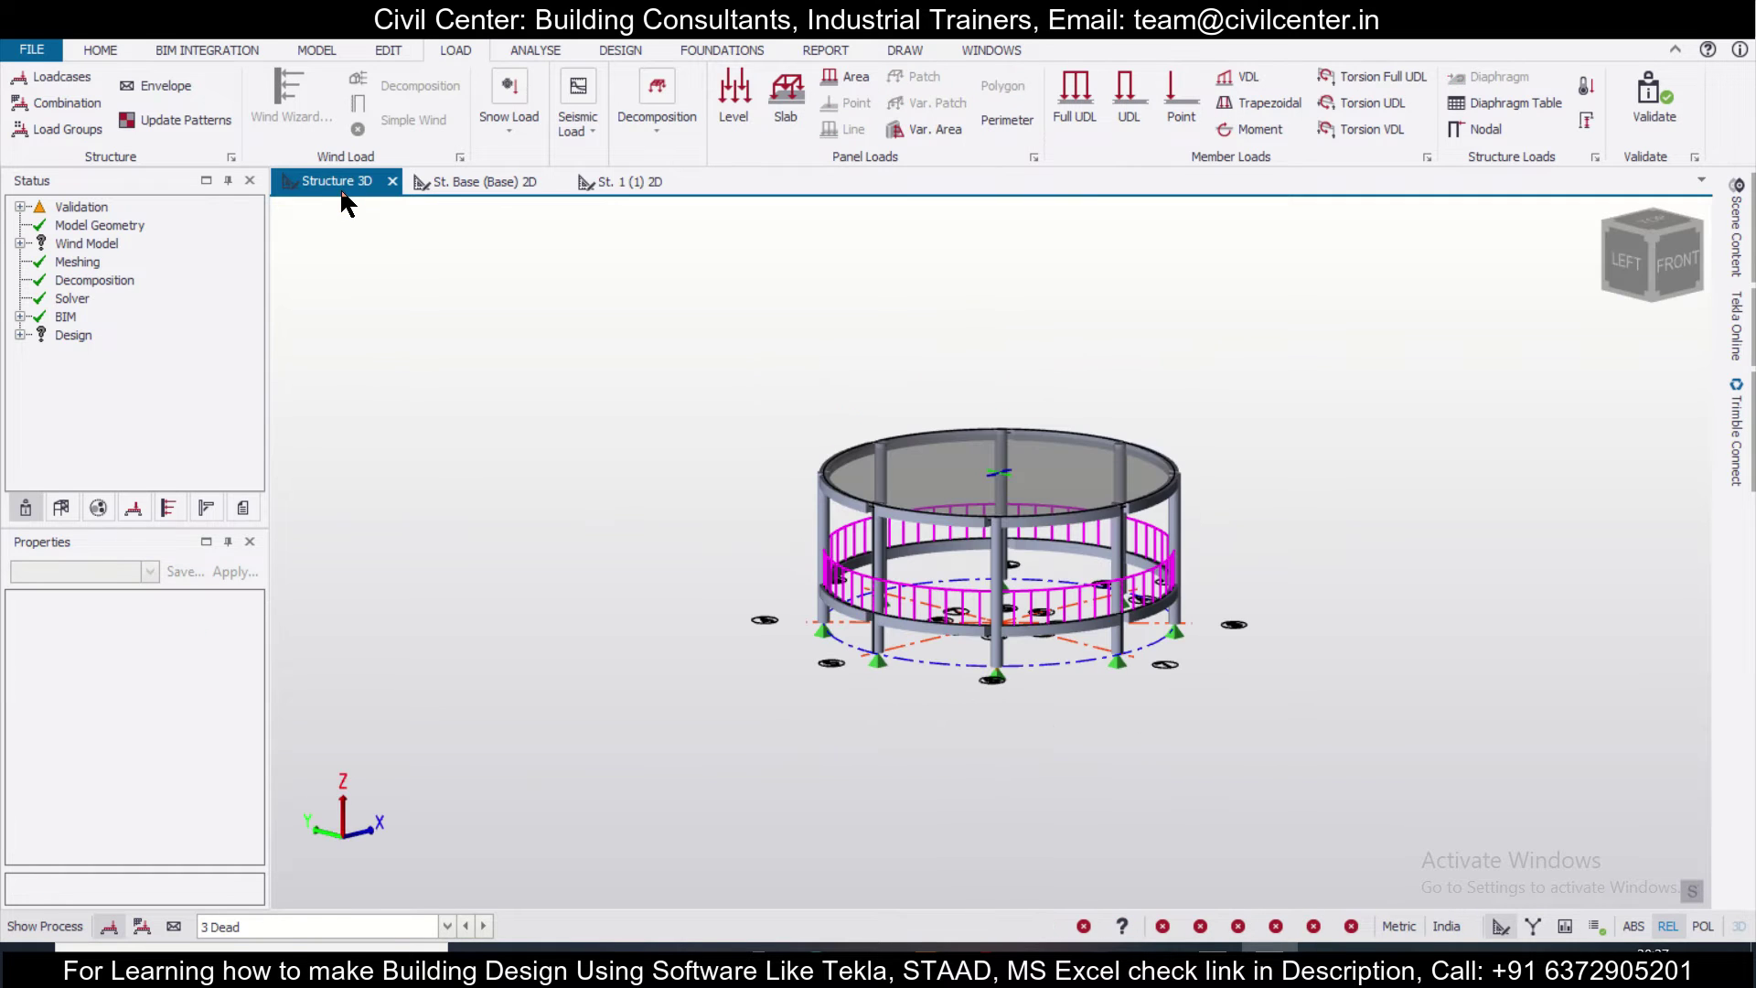
click(407, 926)
click(418, 905)
click(414, 924)
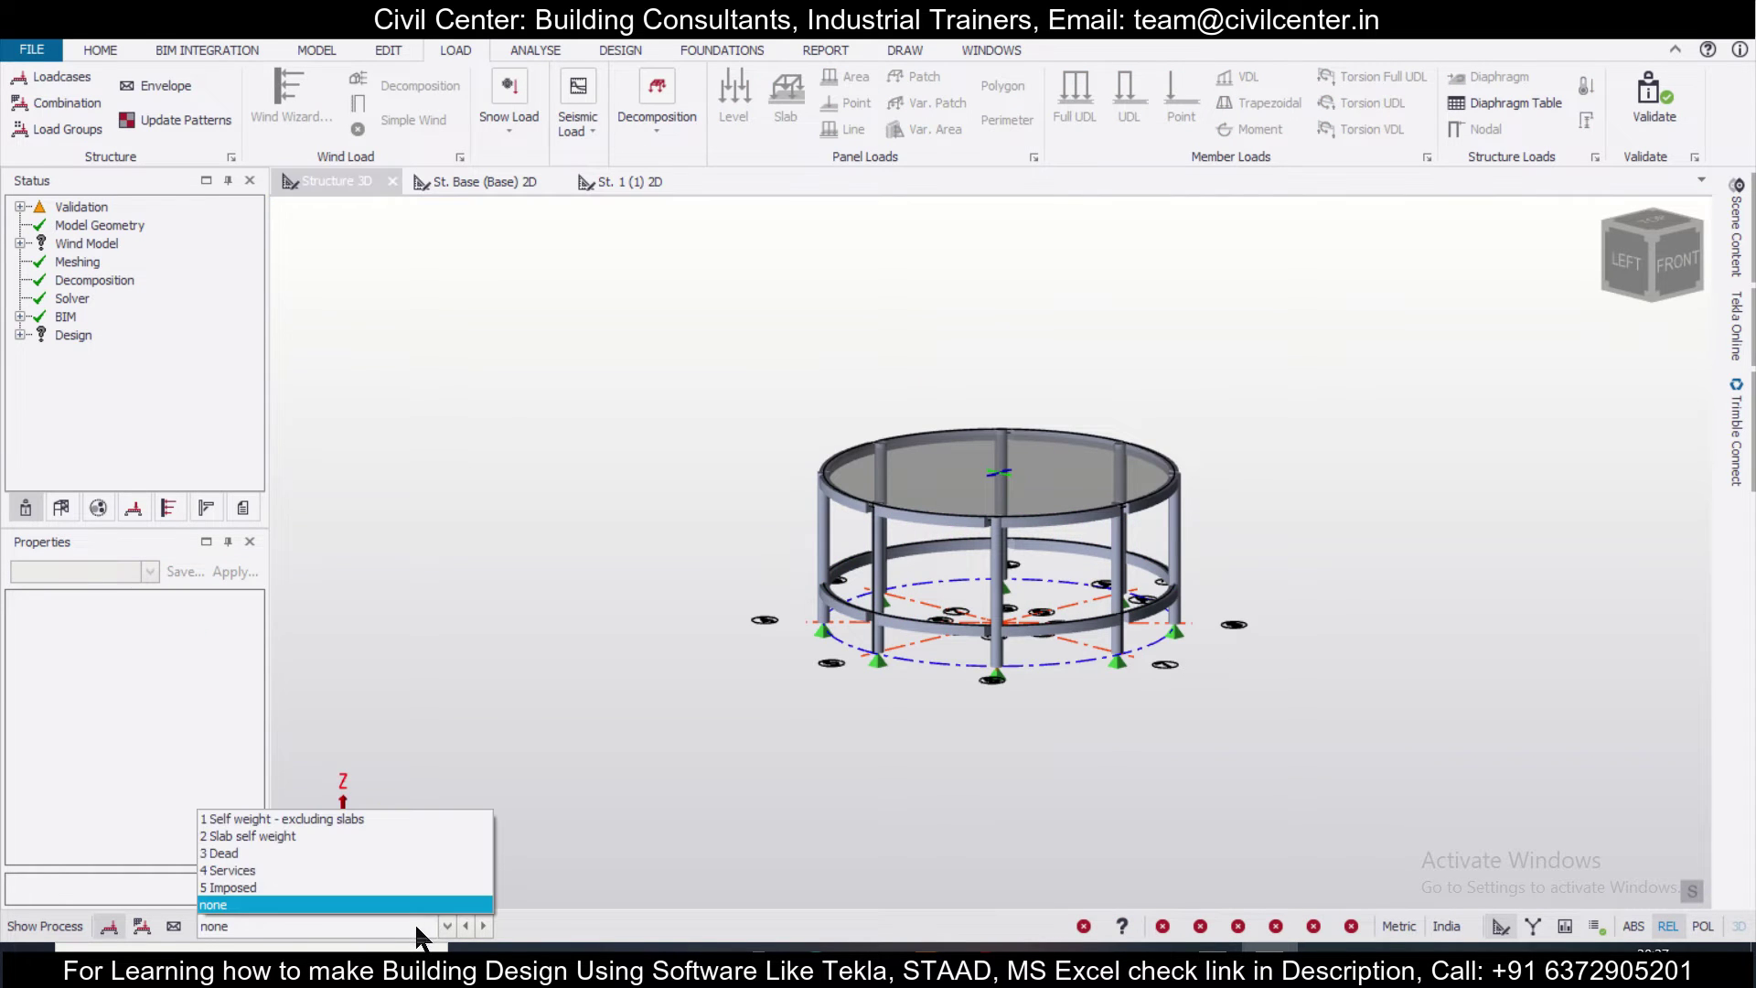
click(436, 887)
middle_drag(502, 870, 911, 805)
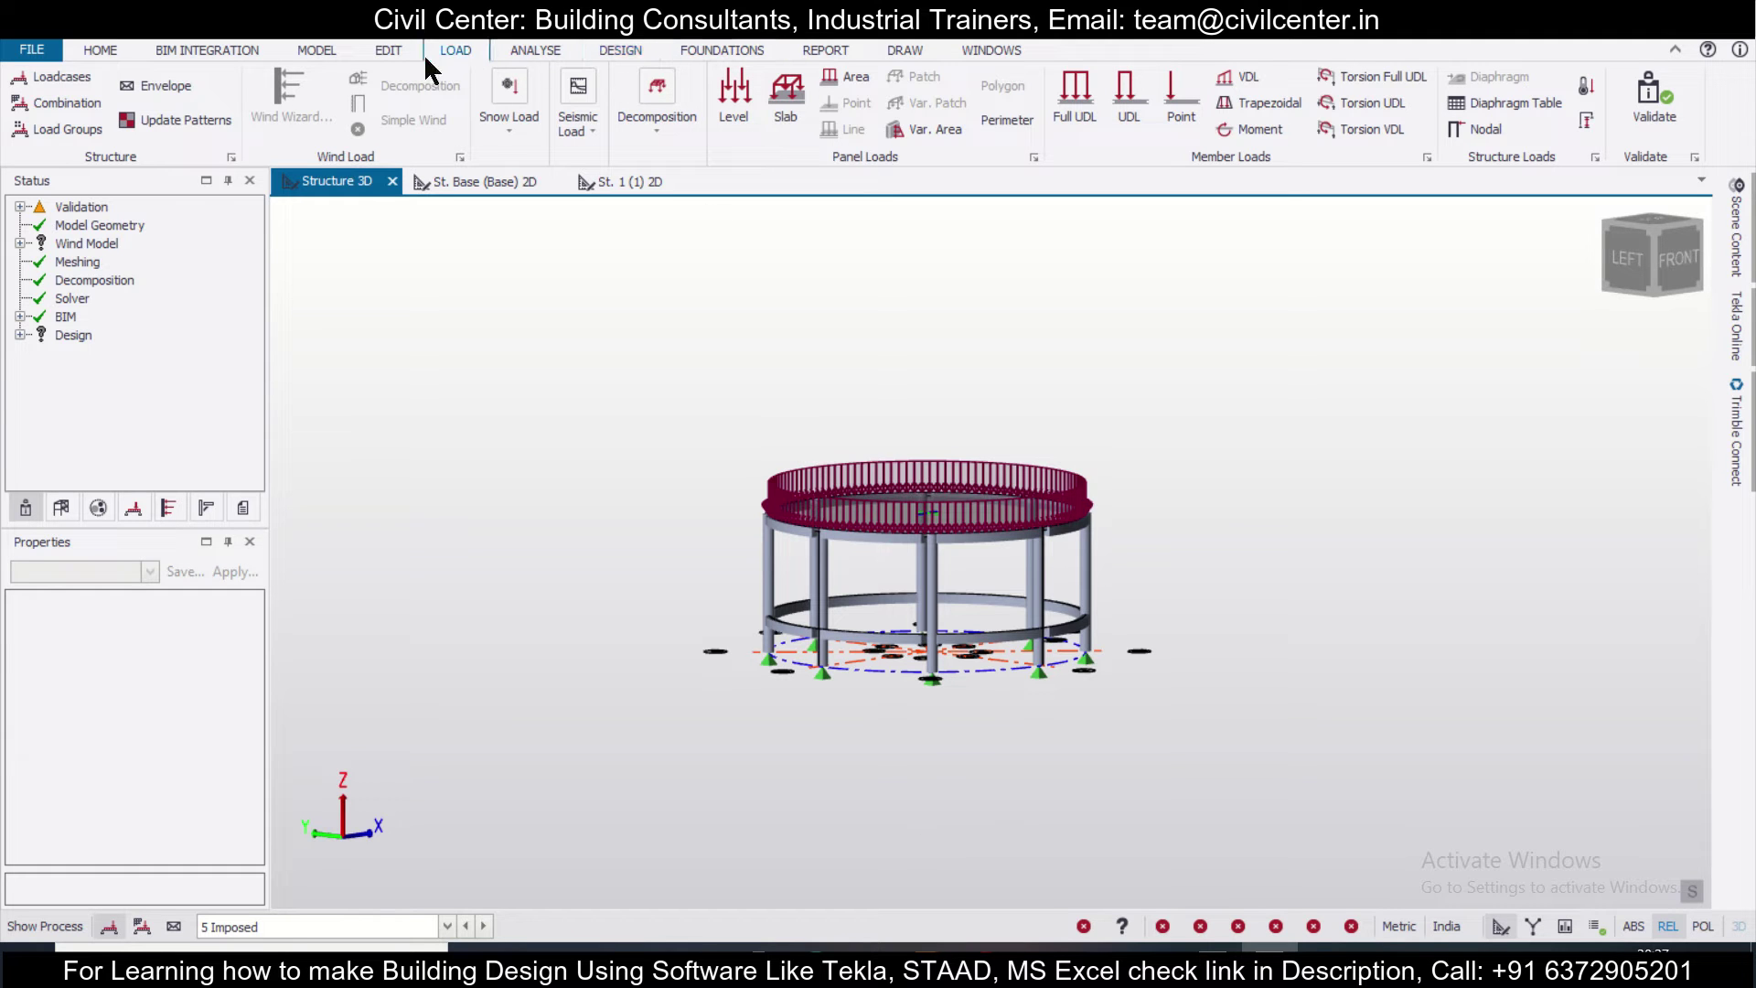
Generate the 1.5D and 1.5D+1.5L+1.5Lr gravity combinations with the combination generator
click(68, 103)
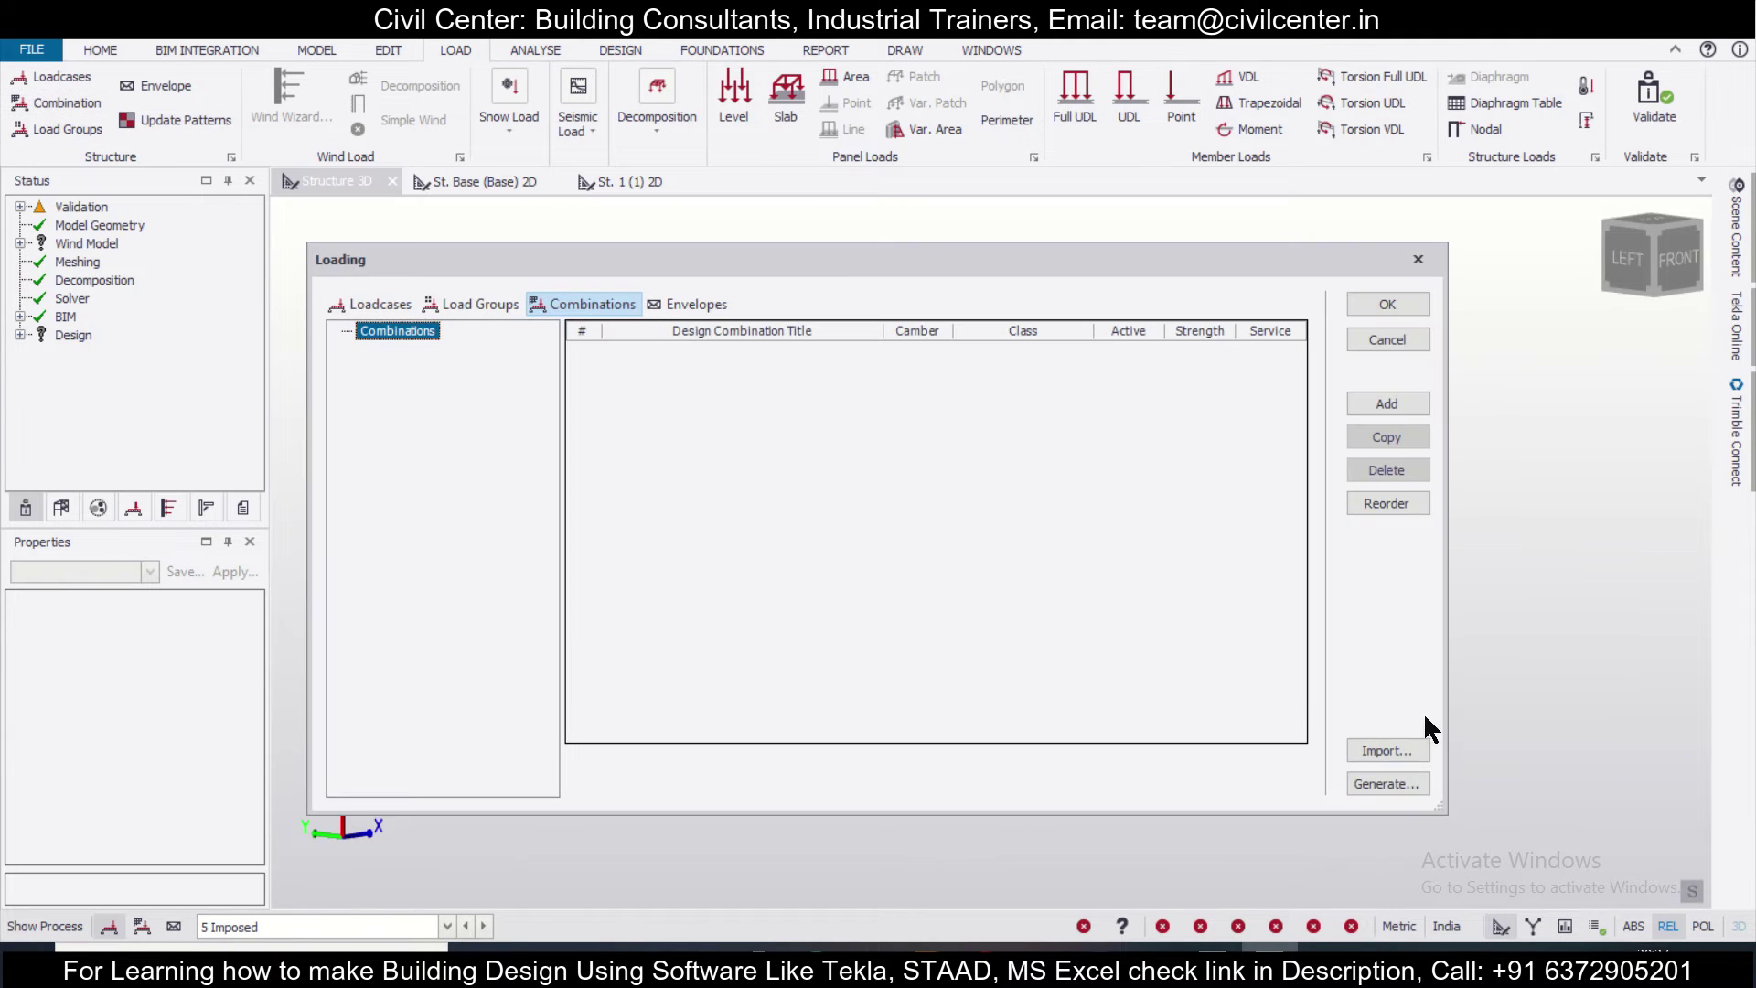
click(1409, 785)
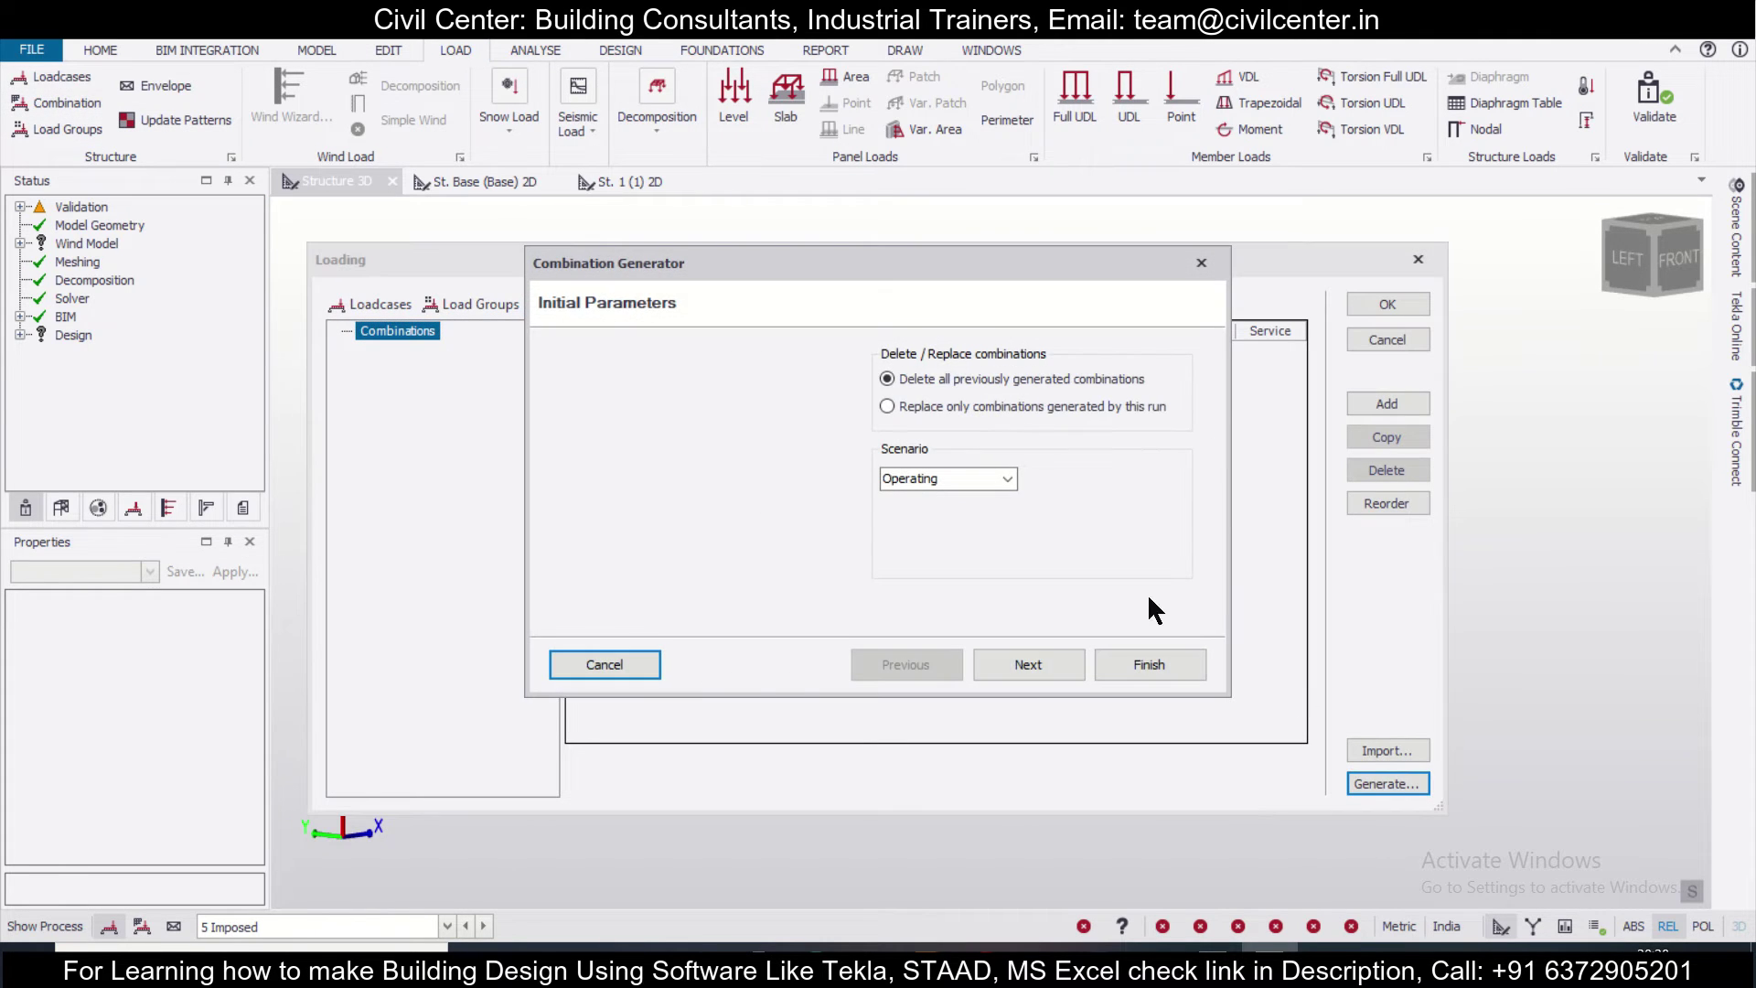
click(1034, 662)
click(907, 371)
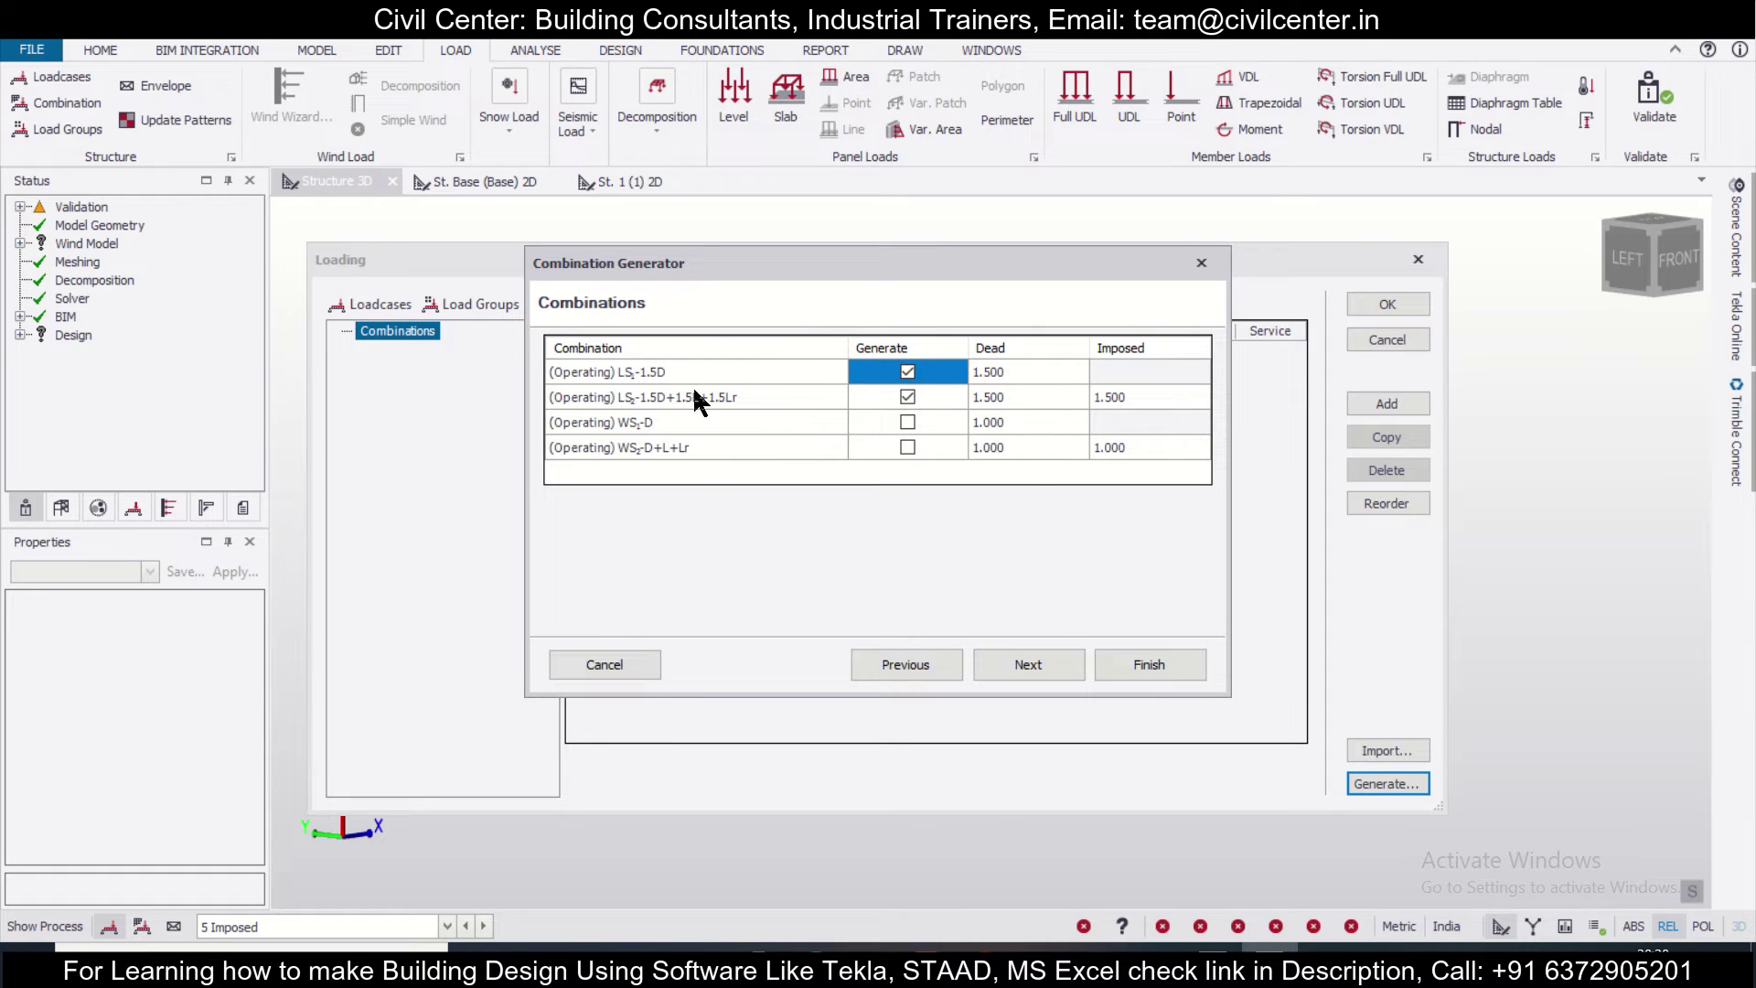
click(1051, 651)
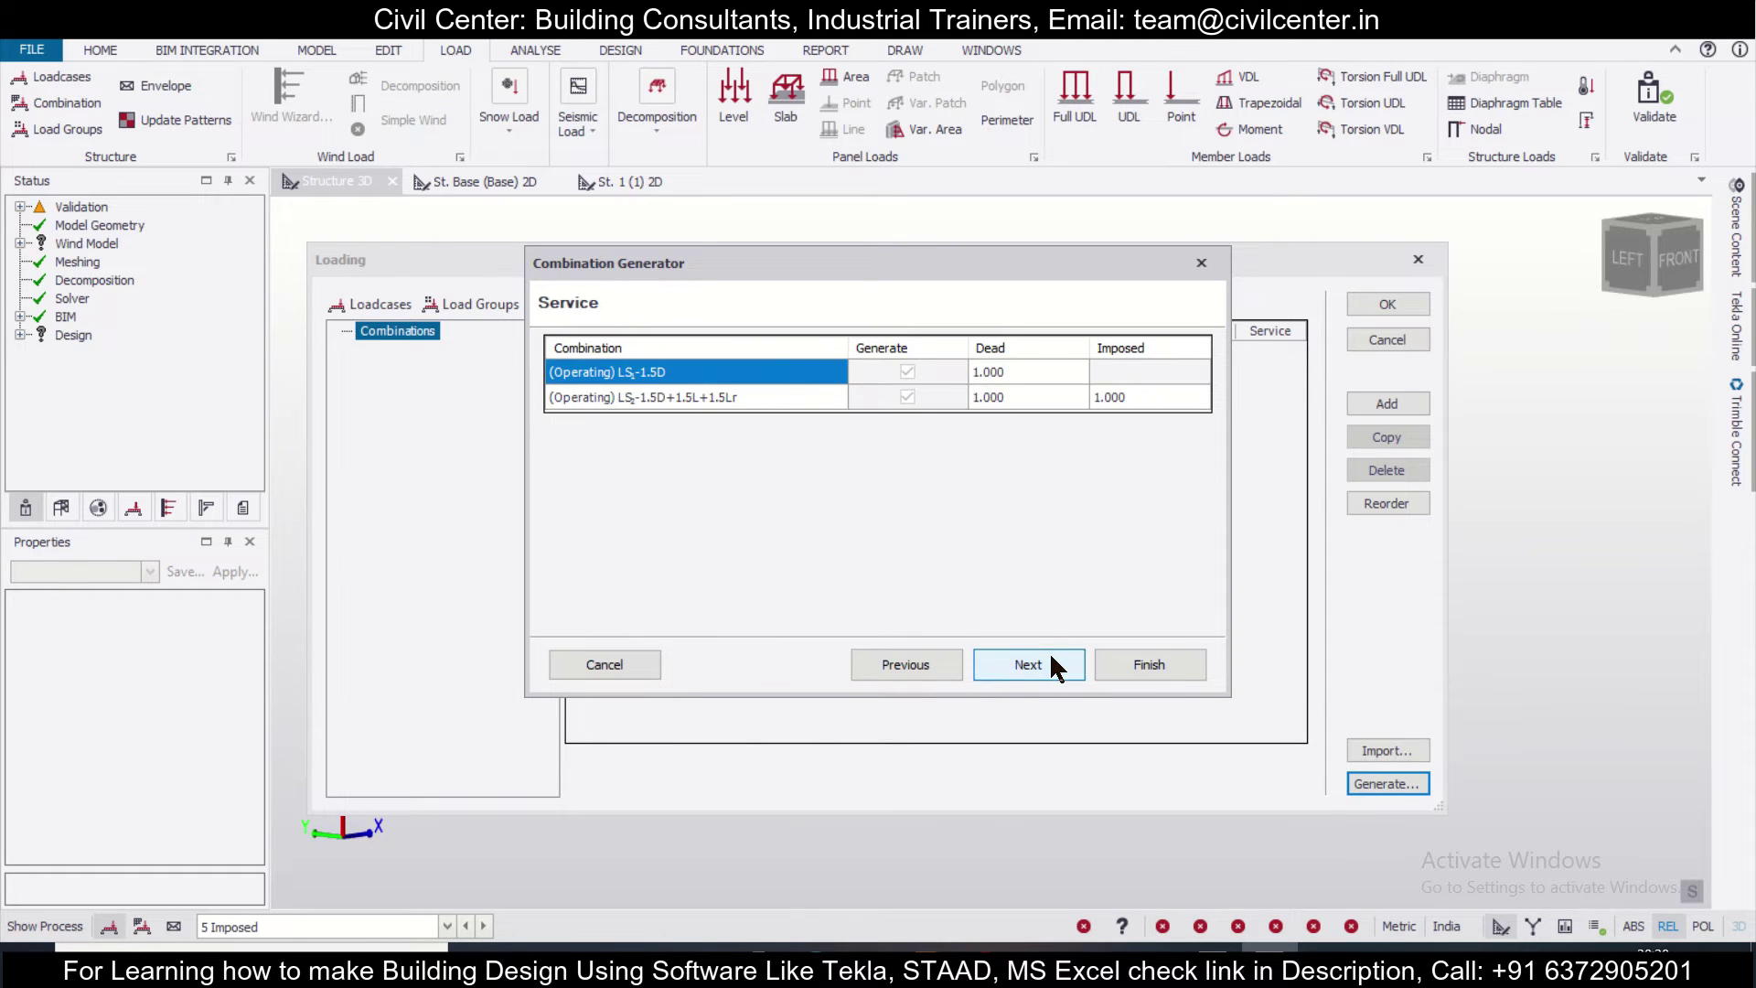
click(1050, 651)
click(1134, 664)
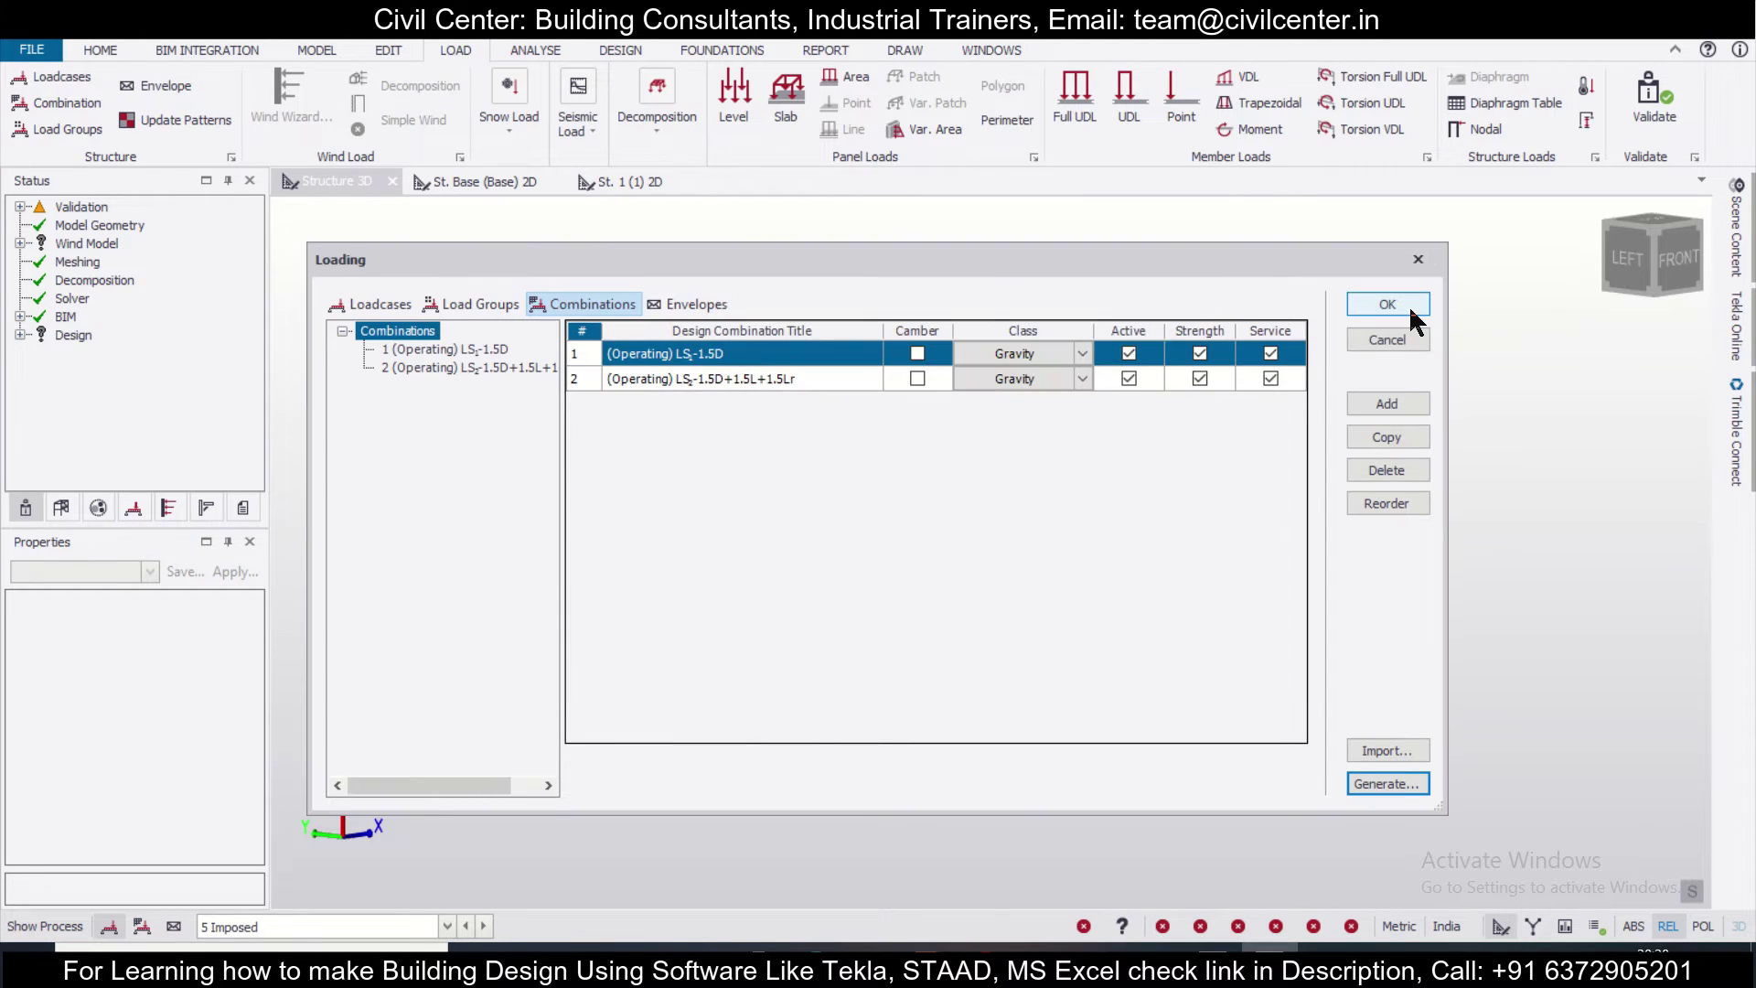
click(1404, 307)
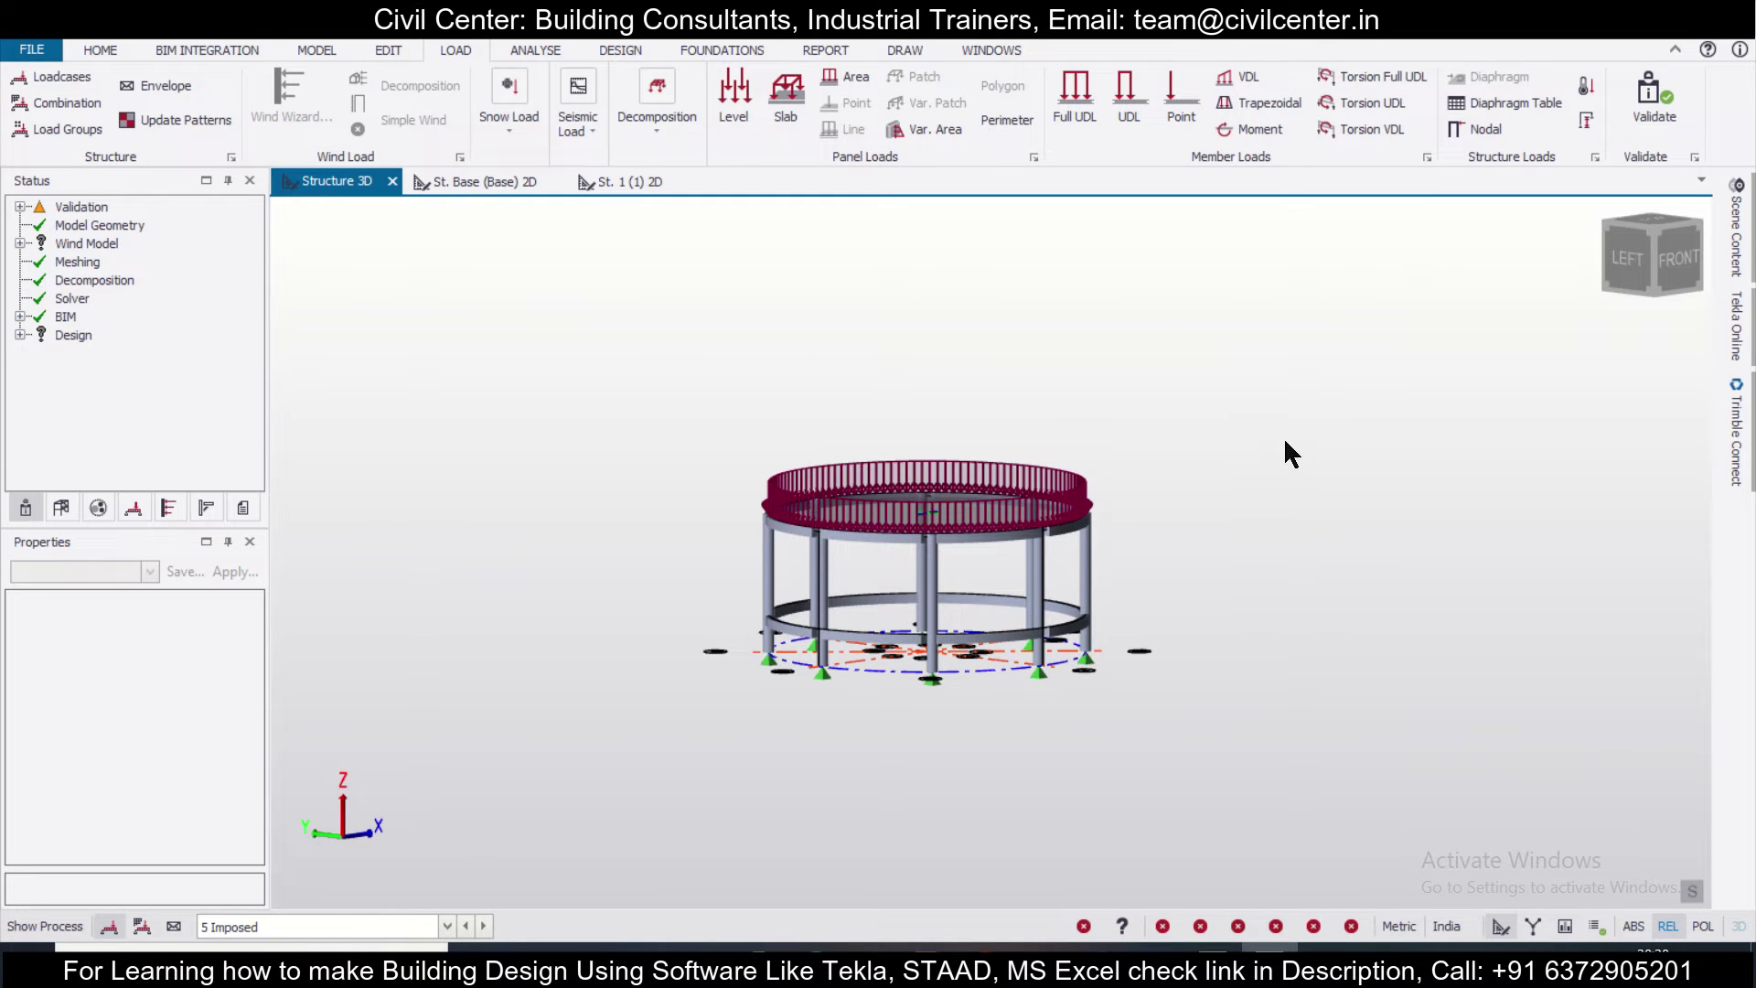
Run Design Concrete (Static) to flag each member's pass/fail status
click(622, 52)
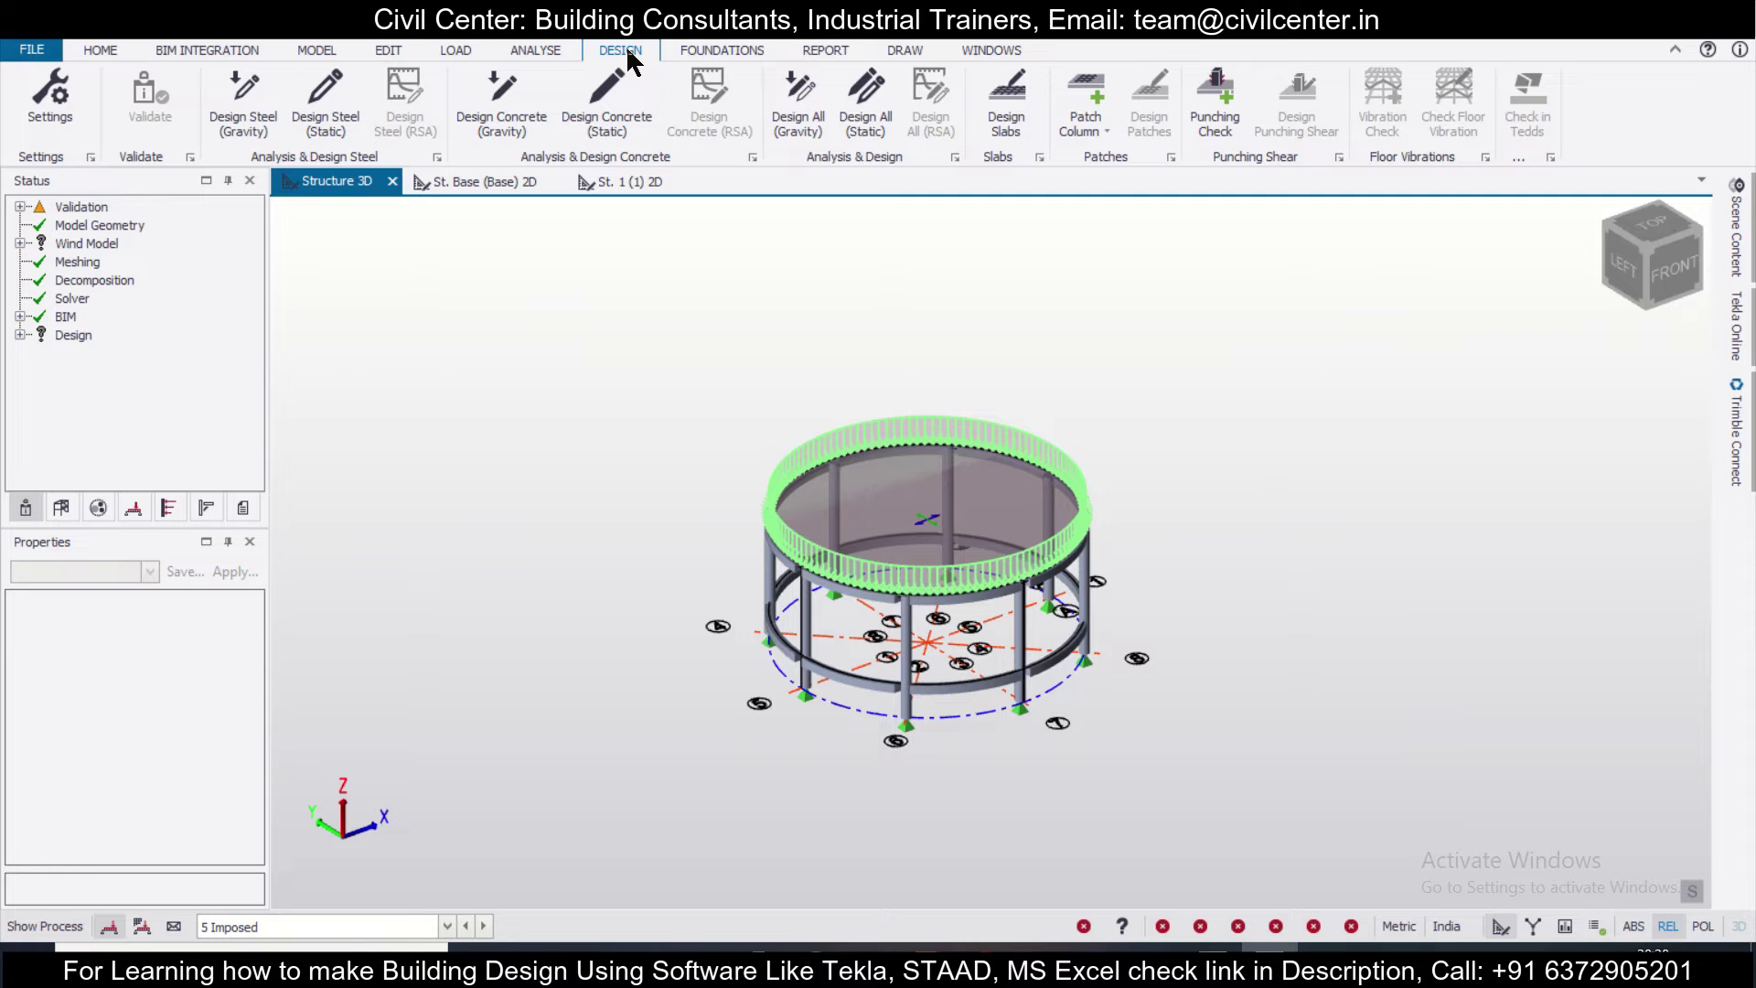
click(596, 116)
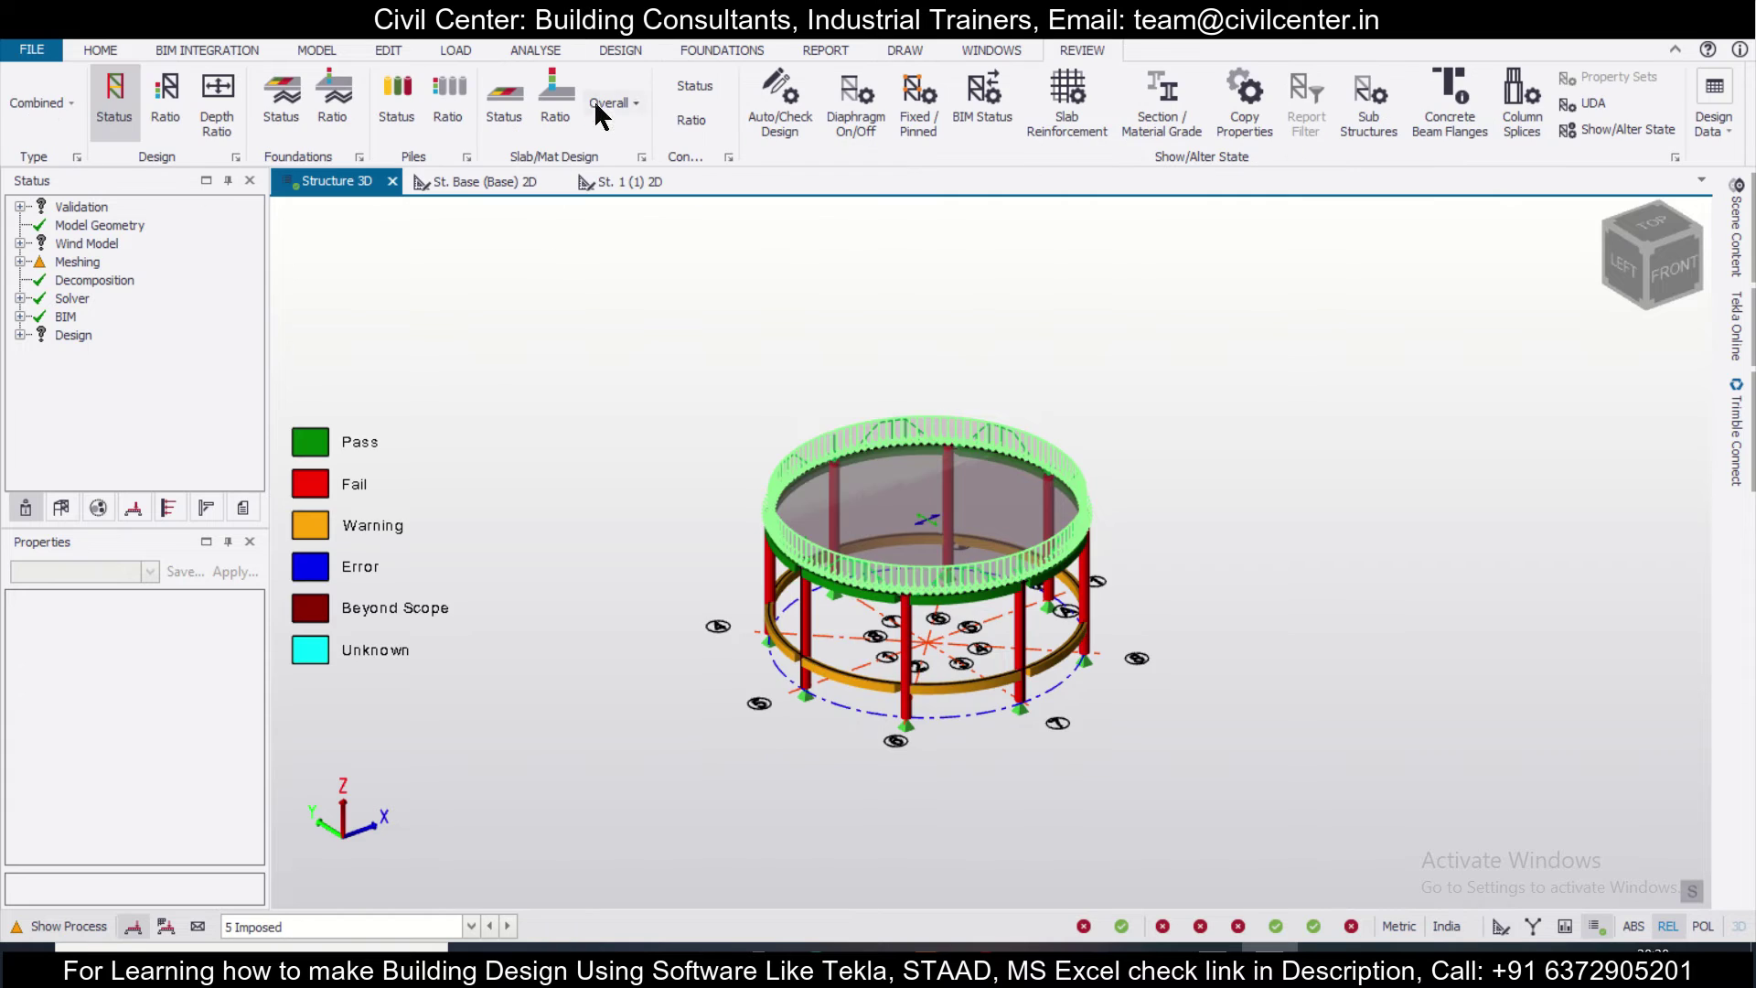
scroll(1180, 640, up, 2)
Window-select all the columns from a front view and open their Section dropdown
middle_drag(1180, 630, 769, 559)
mouse_move(1114, 565)
drag(1129, 568, 644, 517)
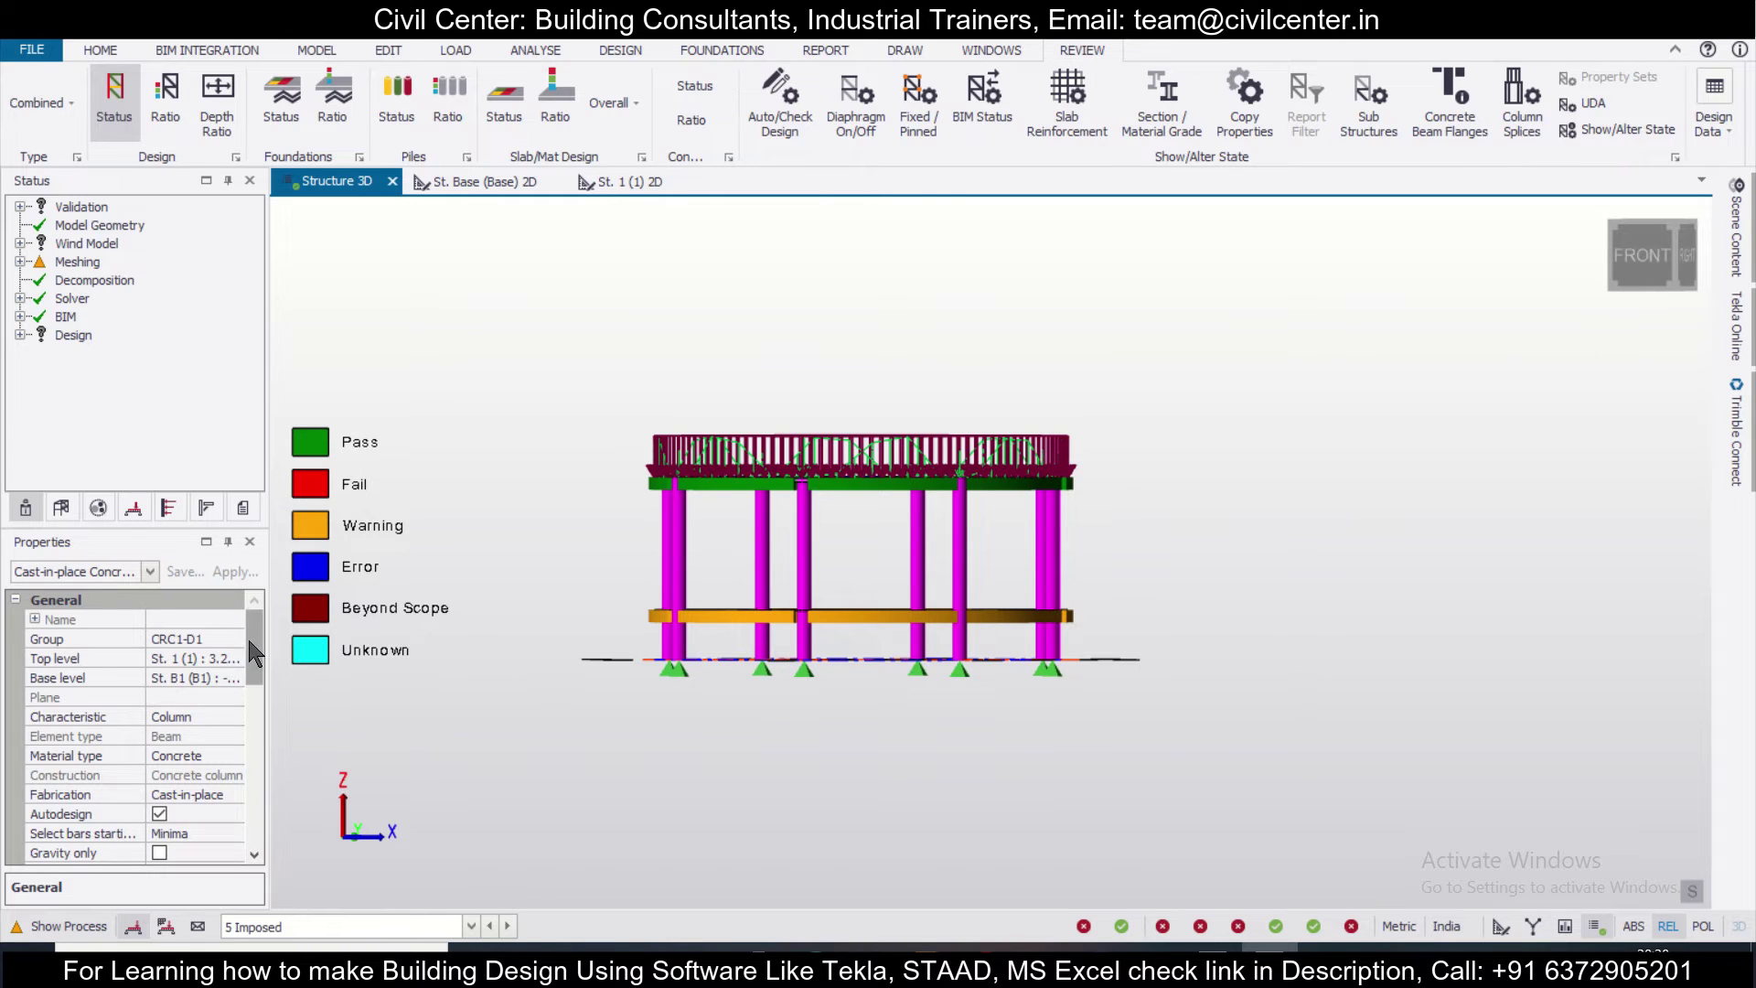
drag(254, 654, 251, 715)
Change the columns' section from 350 Dia to 450 Dia
click(234, 678)
double_click(1234, 360)
text(450)
click(1419, 725)
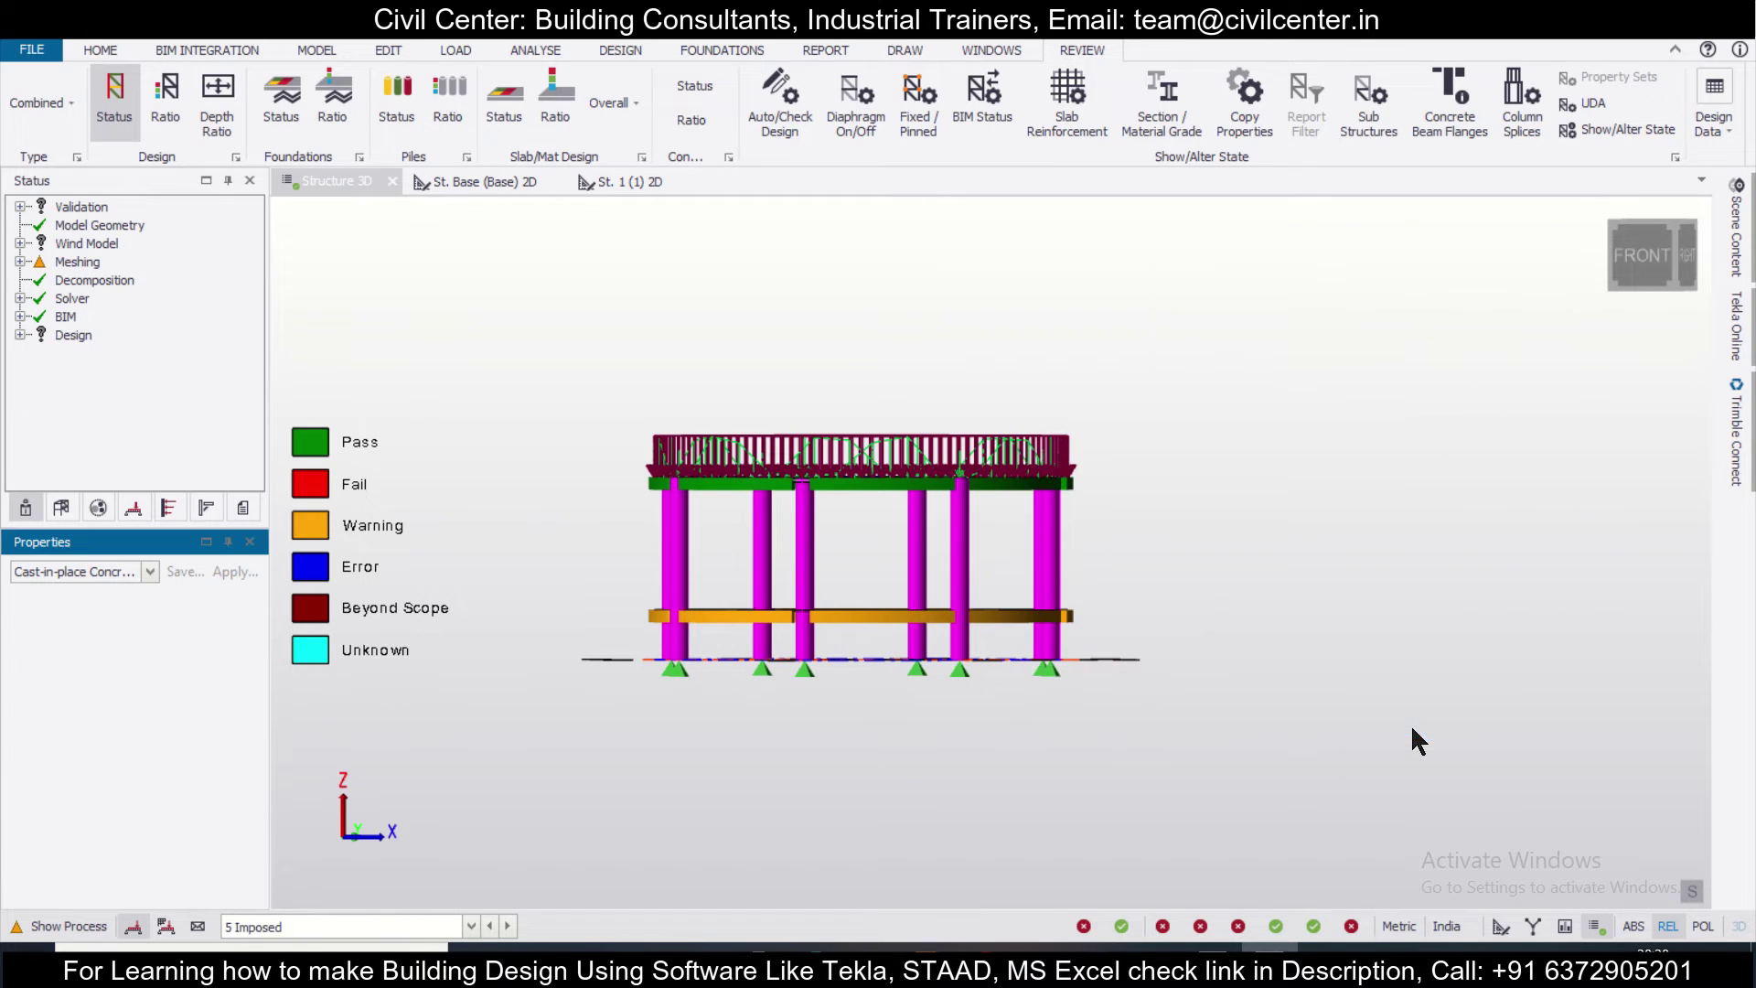
Redesign the selected 450 Dia columns, then clear the selection
right_click(1061, 562)
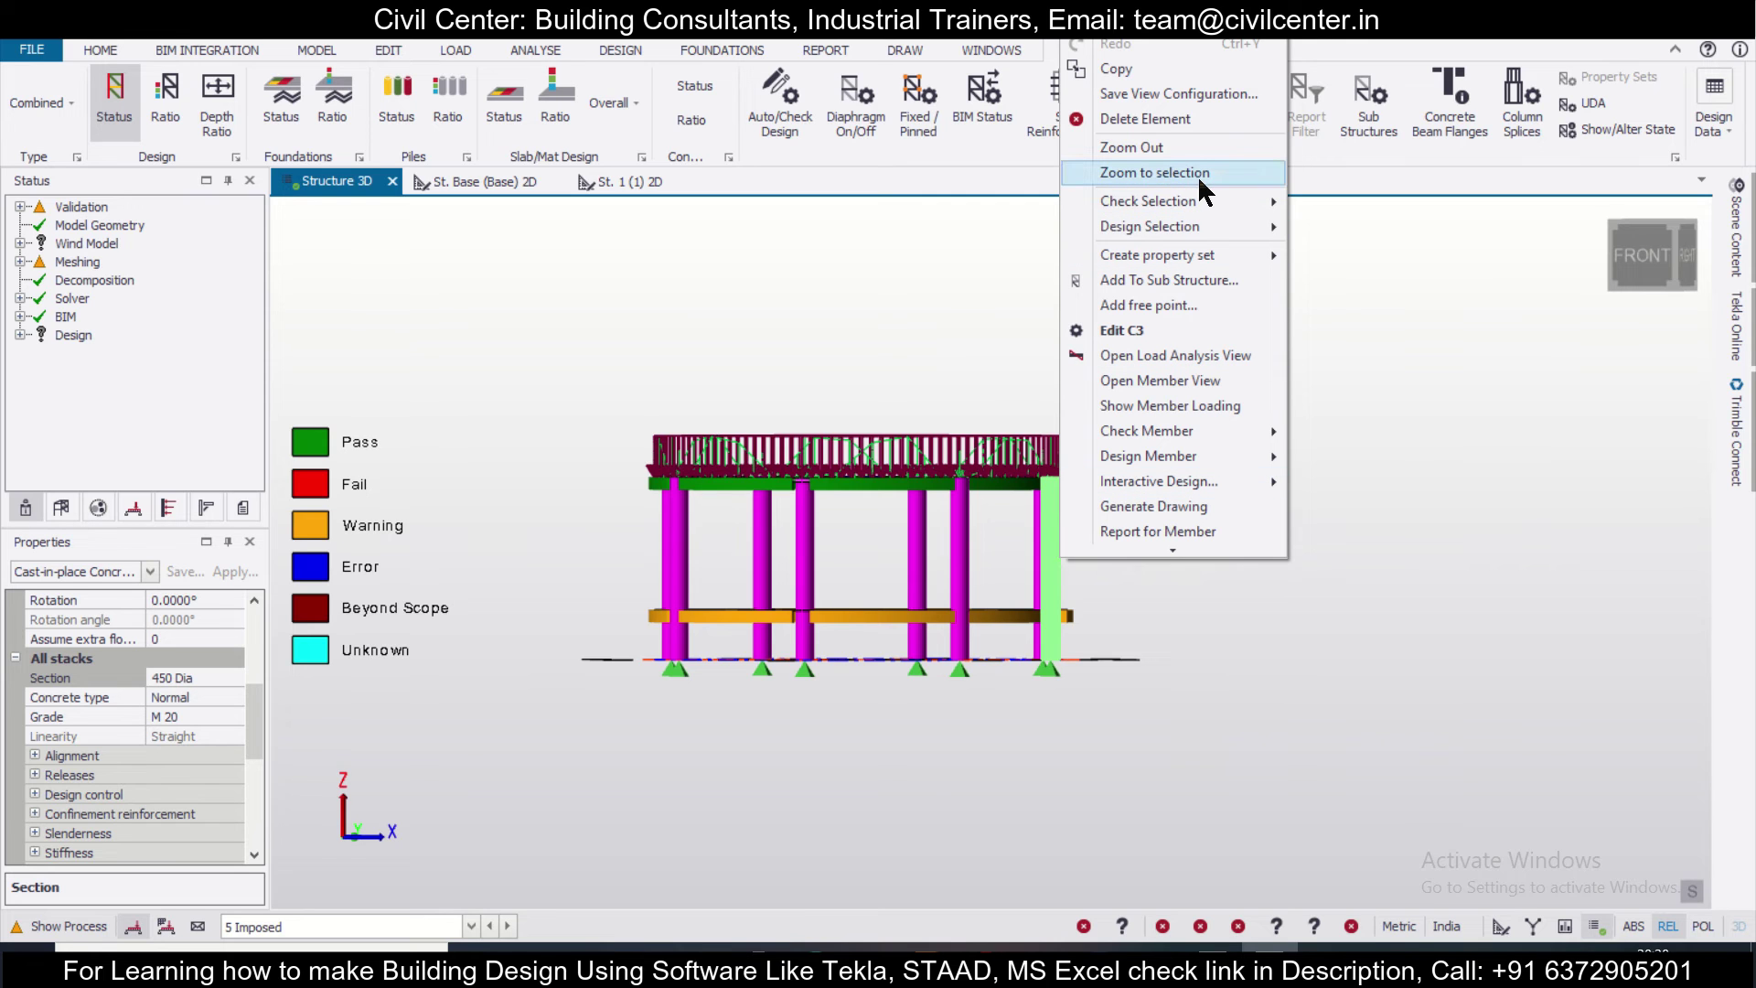
click(1320, 229)
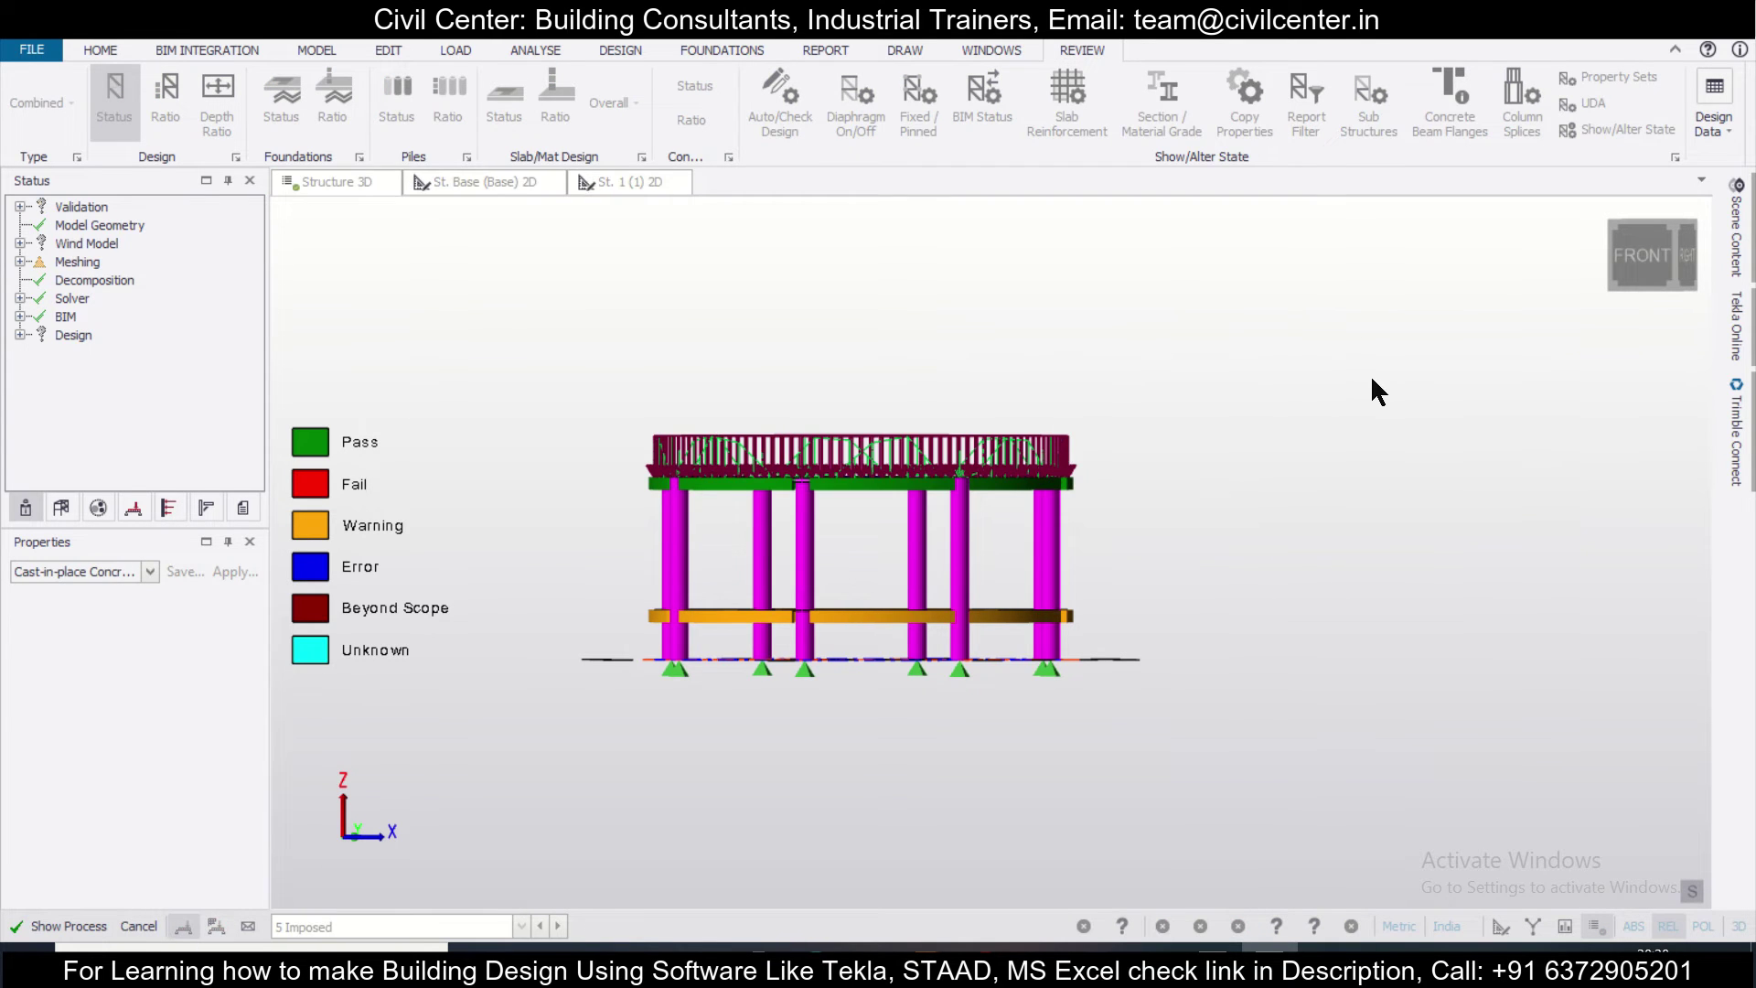
key(Escape)
Orbit to an isometric view and bring up the actions for column C2
middle_drag(1371, 376, 1076, 456)
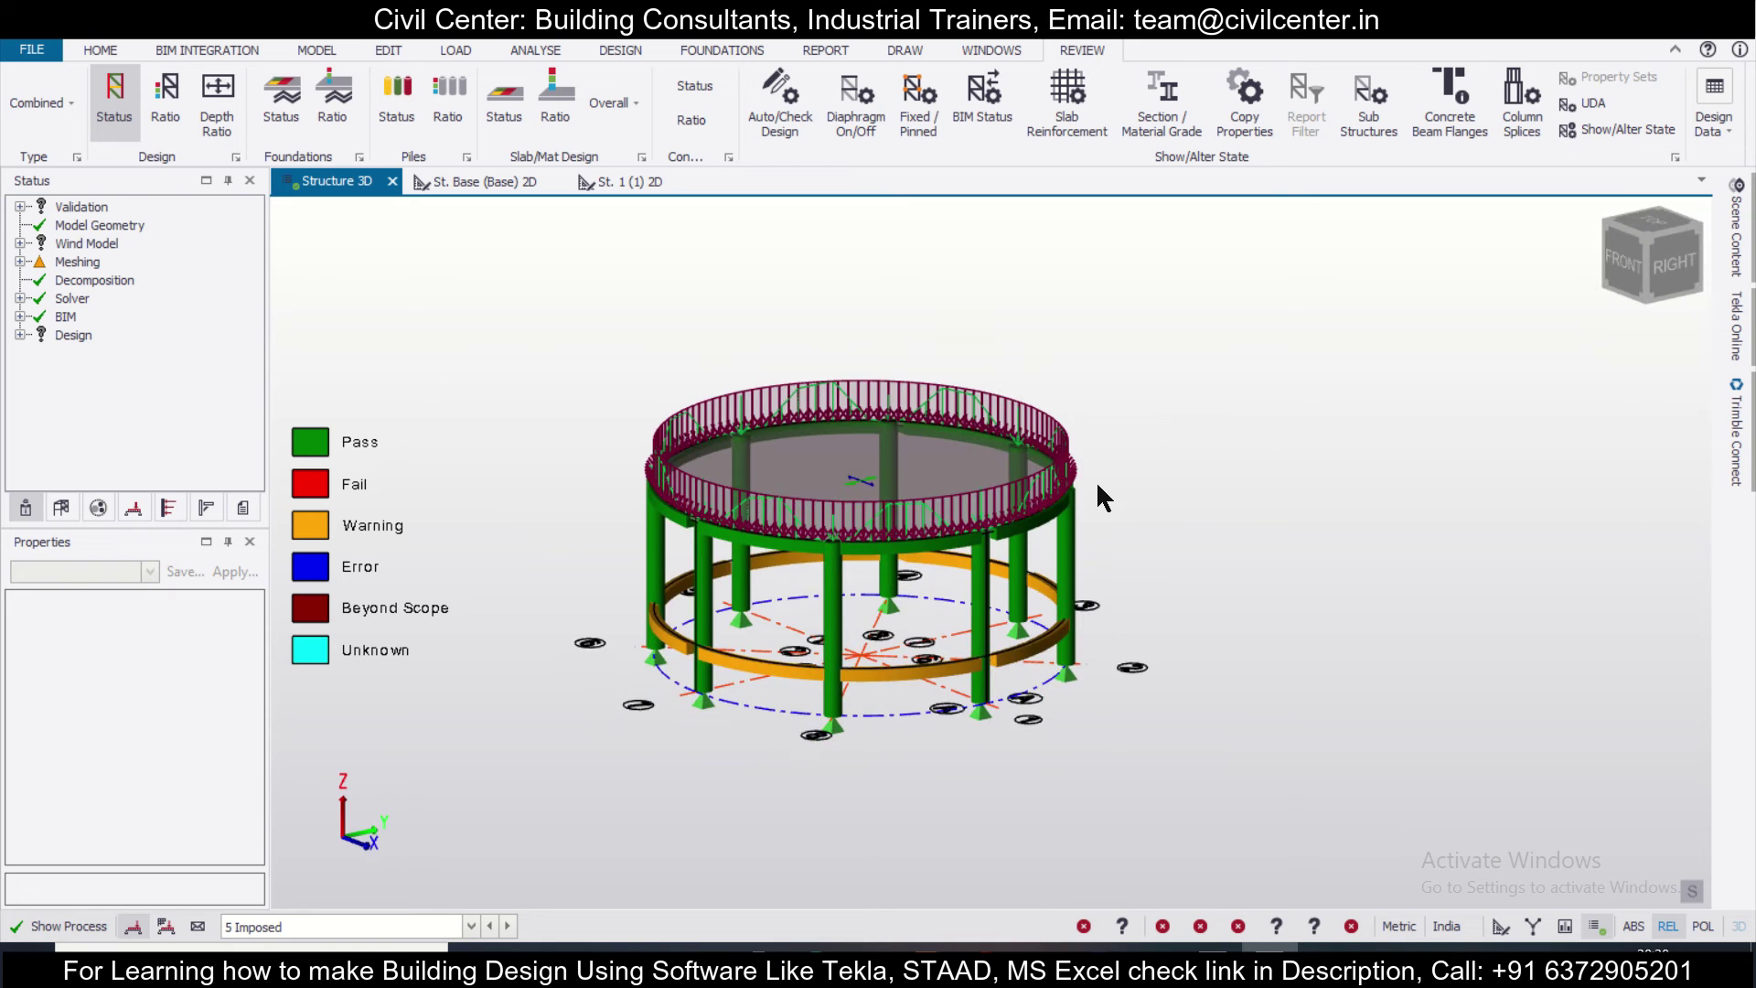
scroll(1098, 499, up, 3)
click(1059, 562)
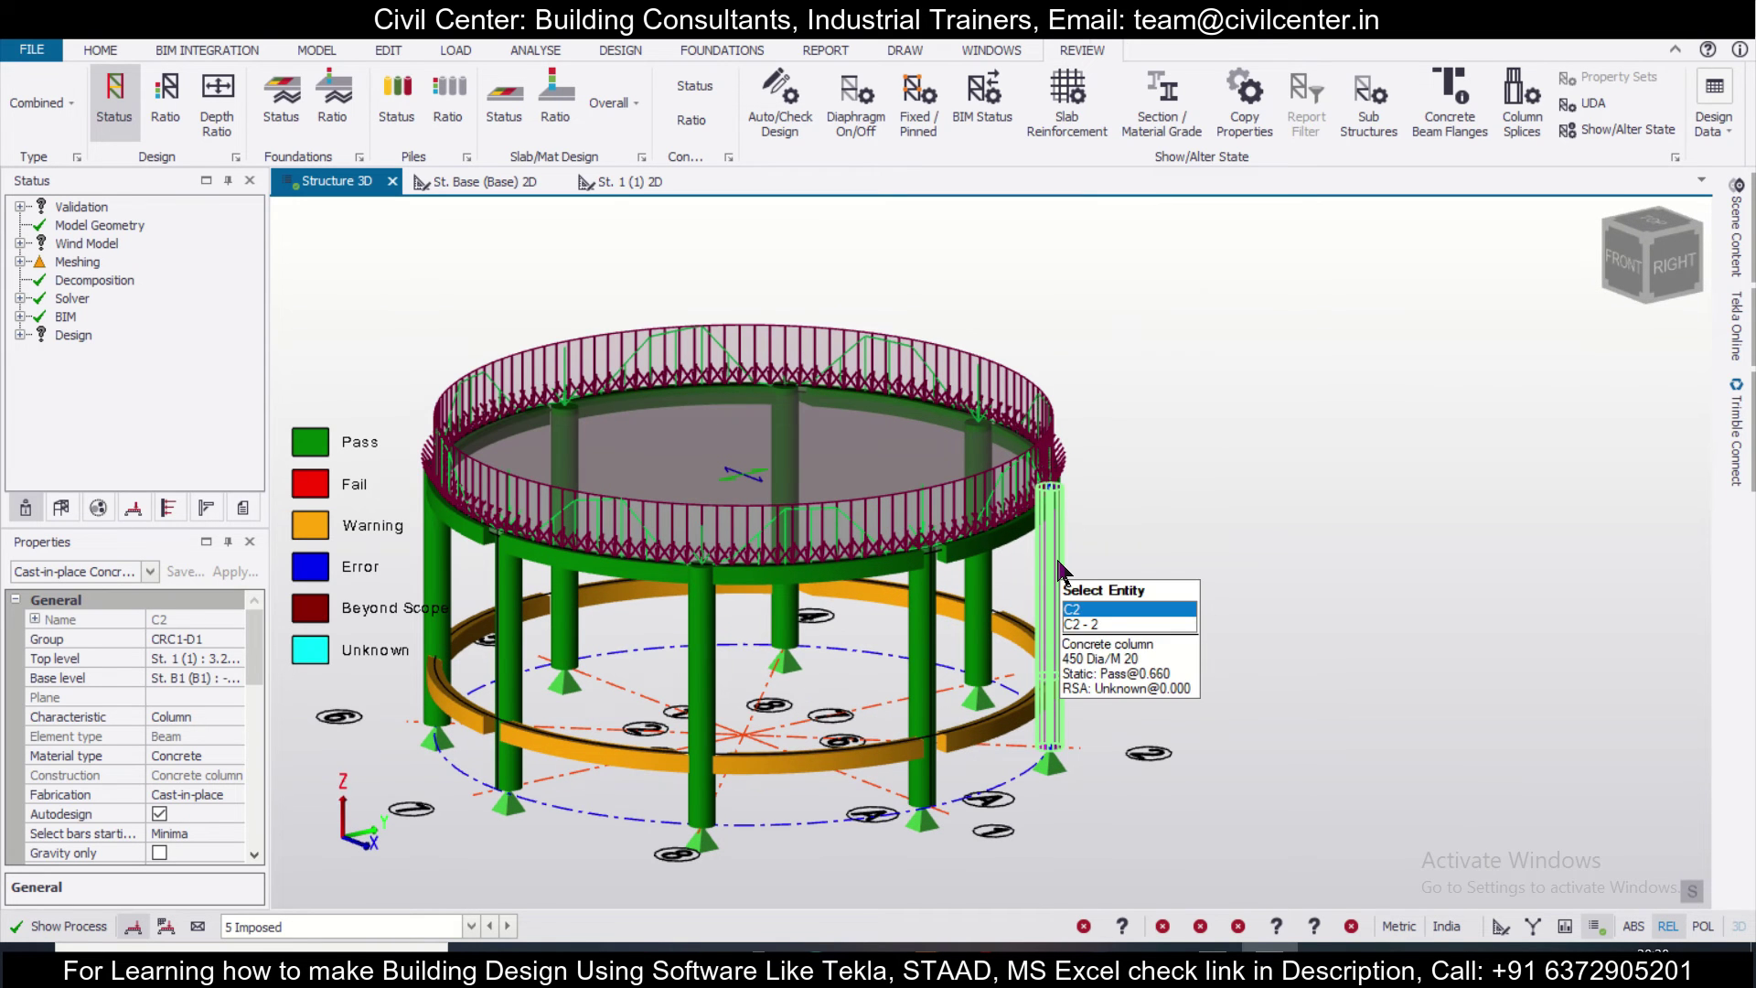
right_click(1058, 562)
Run the static design for column C2, review its 12T12 bars, then open Design Settings
mouse_move(1226, 458)
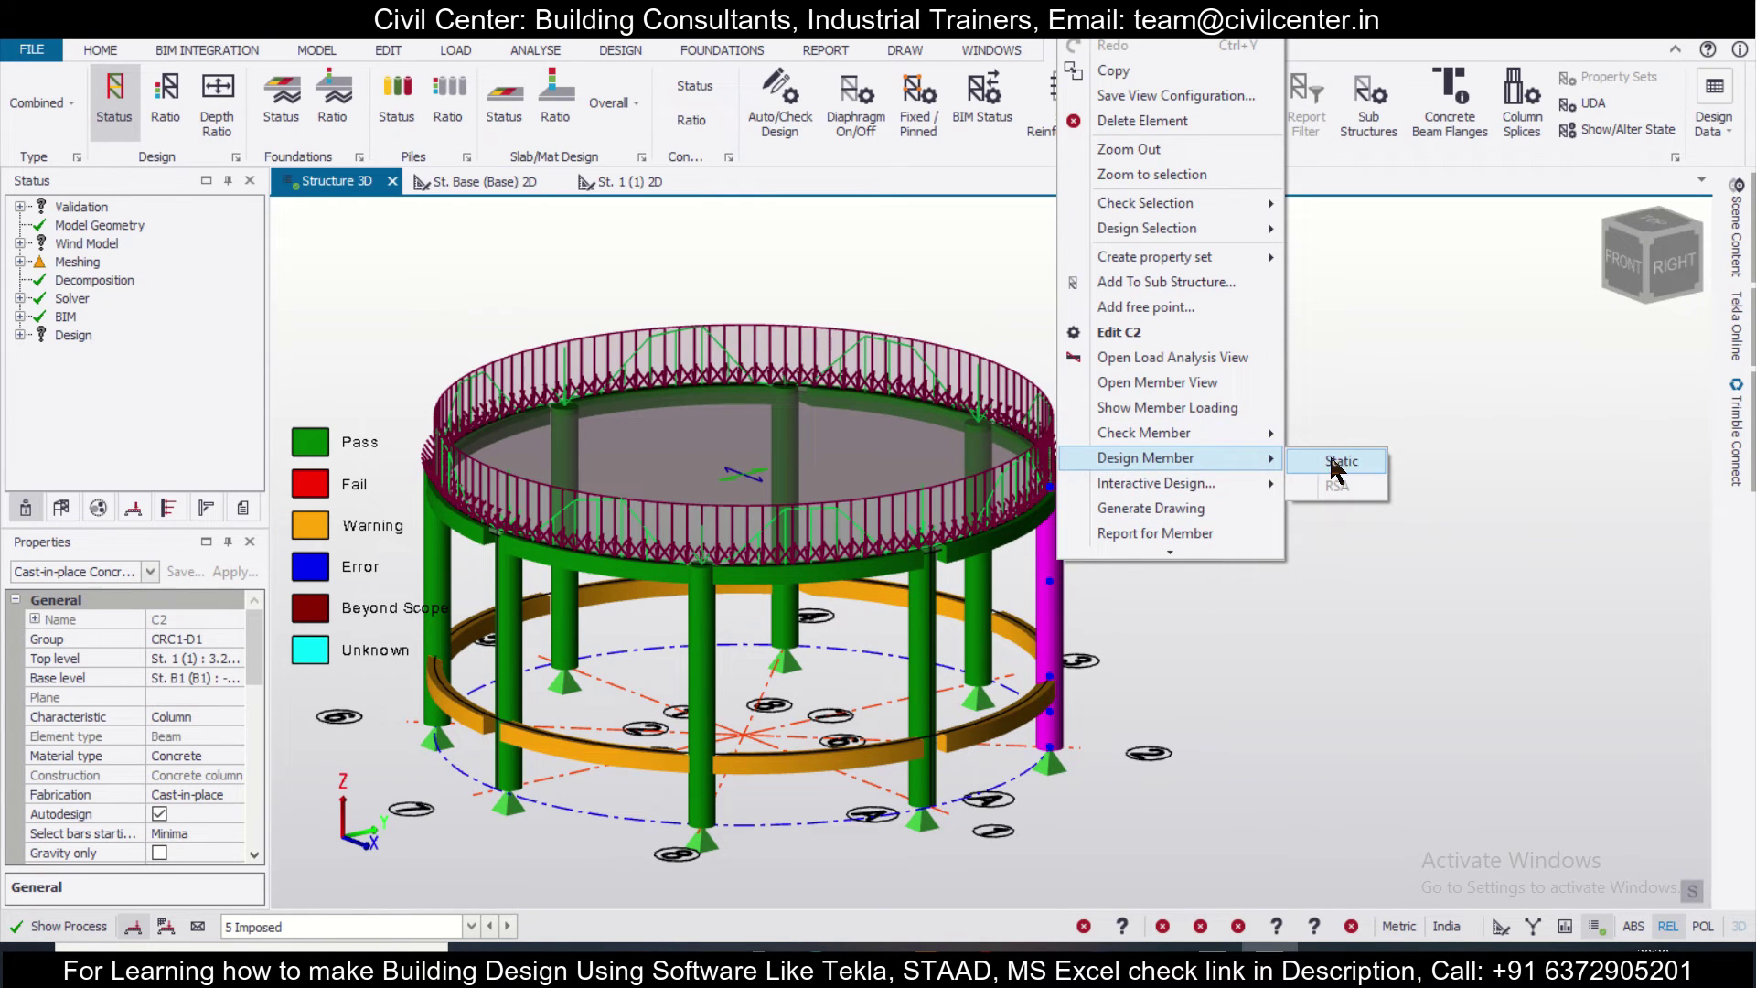
click(1337, 462)
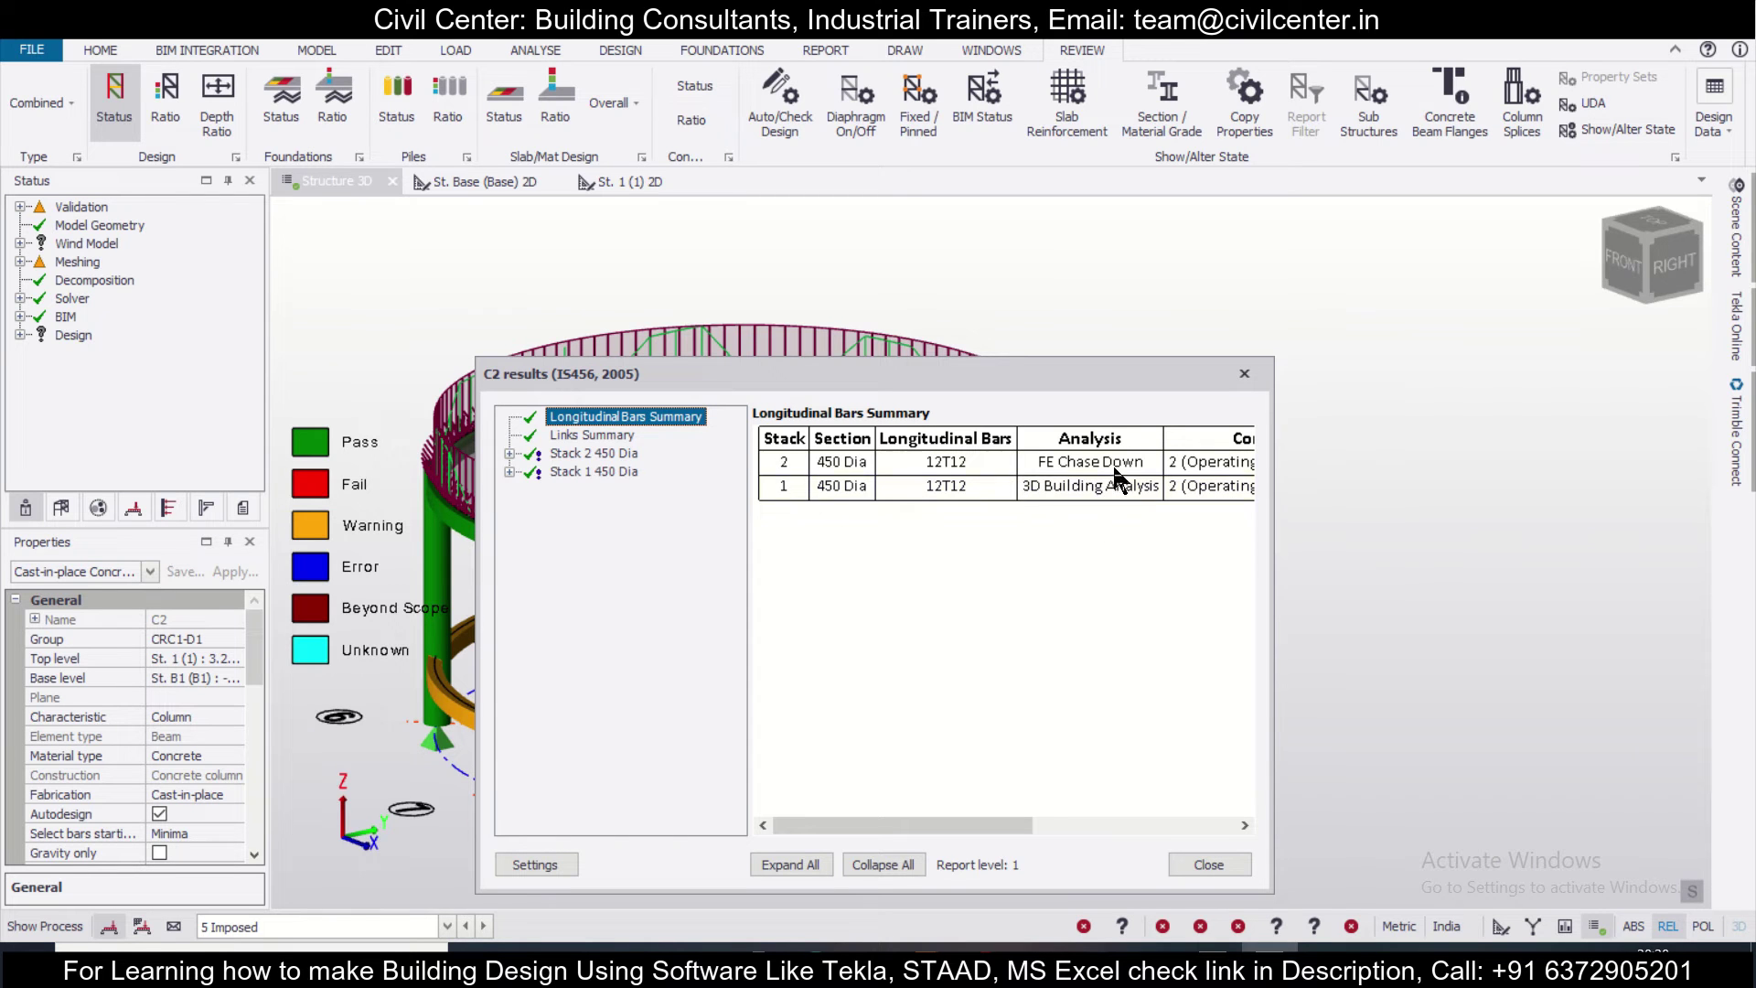
mouse_move(972, 824)
mouse_down()
mouse_move(1116, 824)
mouse_move(983, 828)
mouse_up()
click(1246, 371)
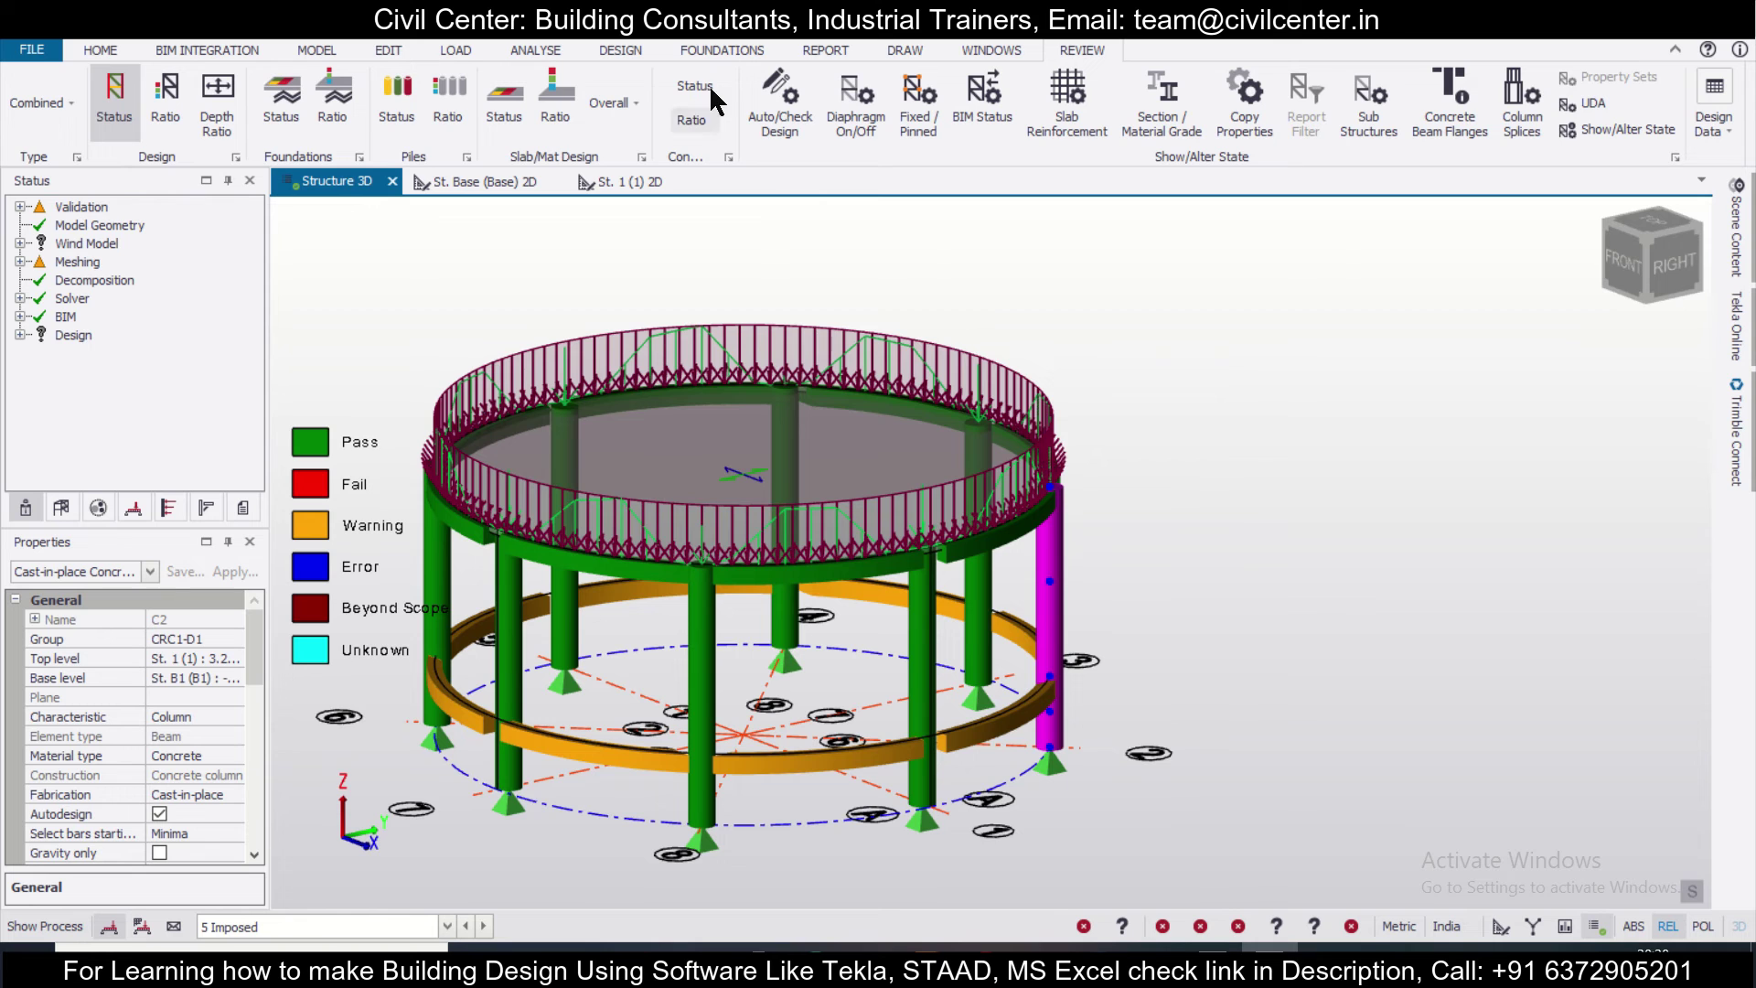
click(618, 50)
click(49, 98)
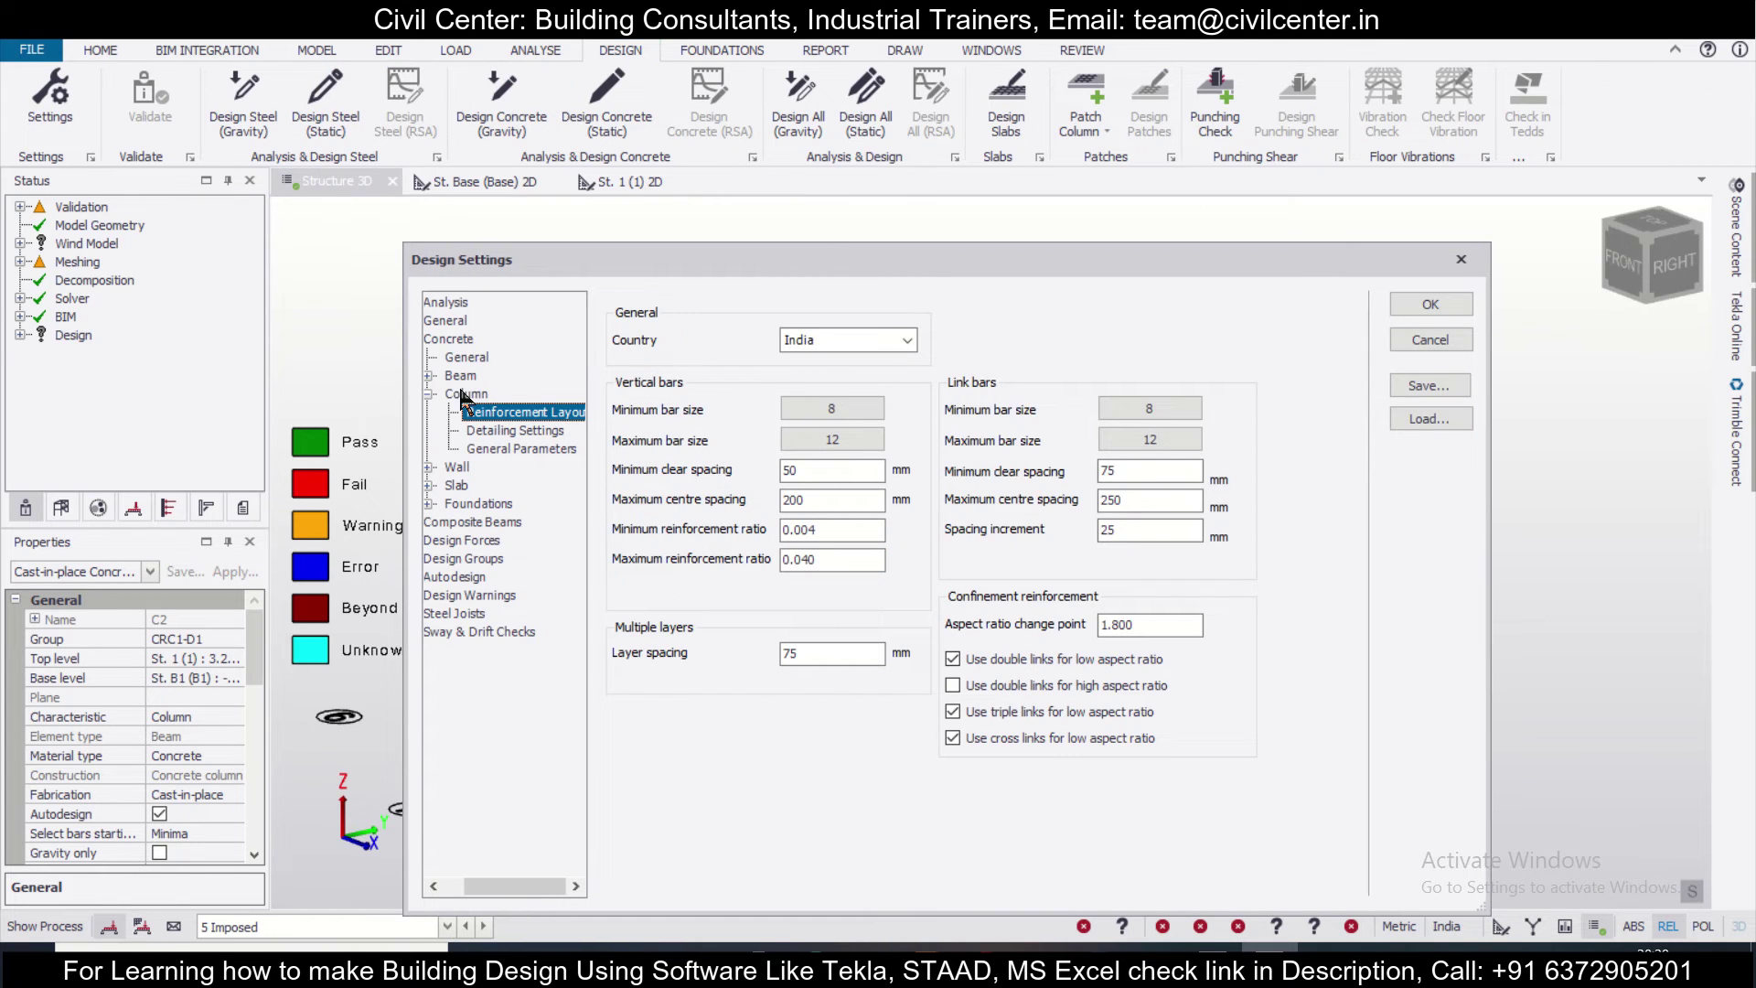
Set the maximum column vertical bar size to 16 mm, grade Fe 500
click(832, 440)
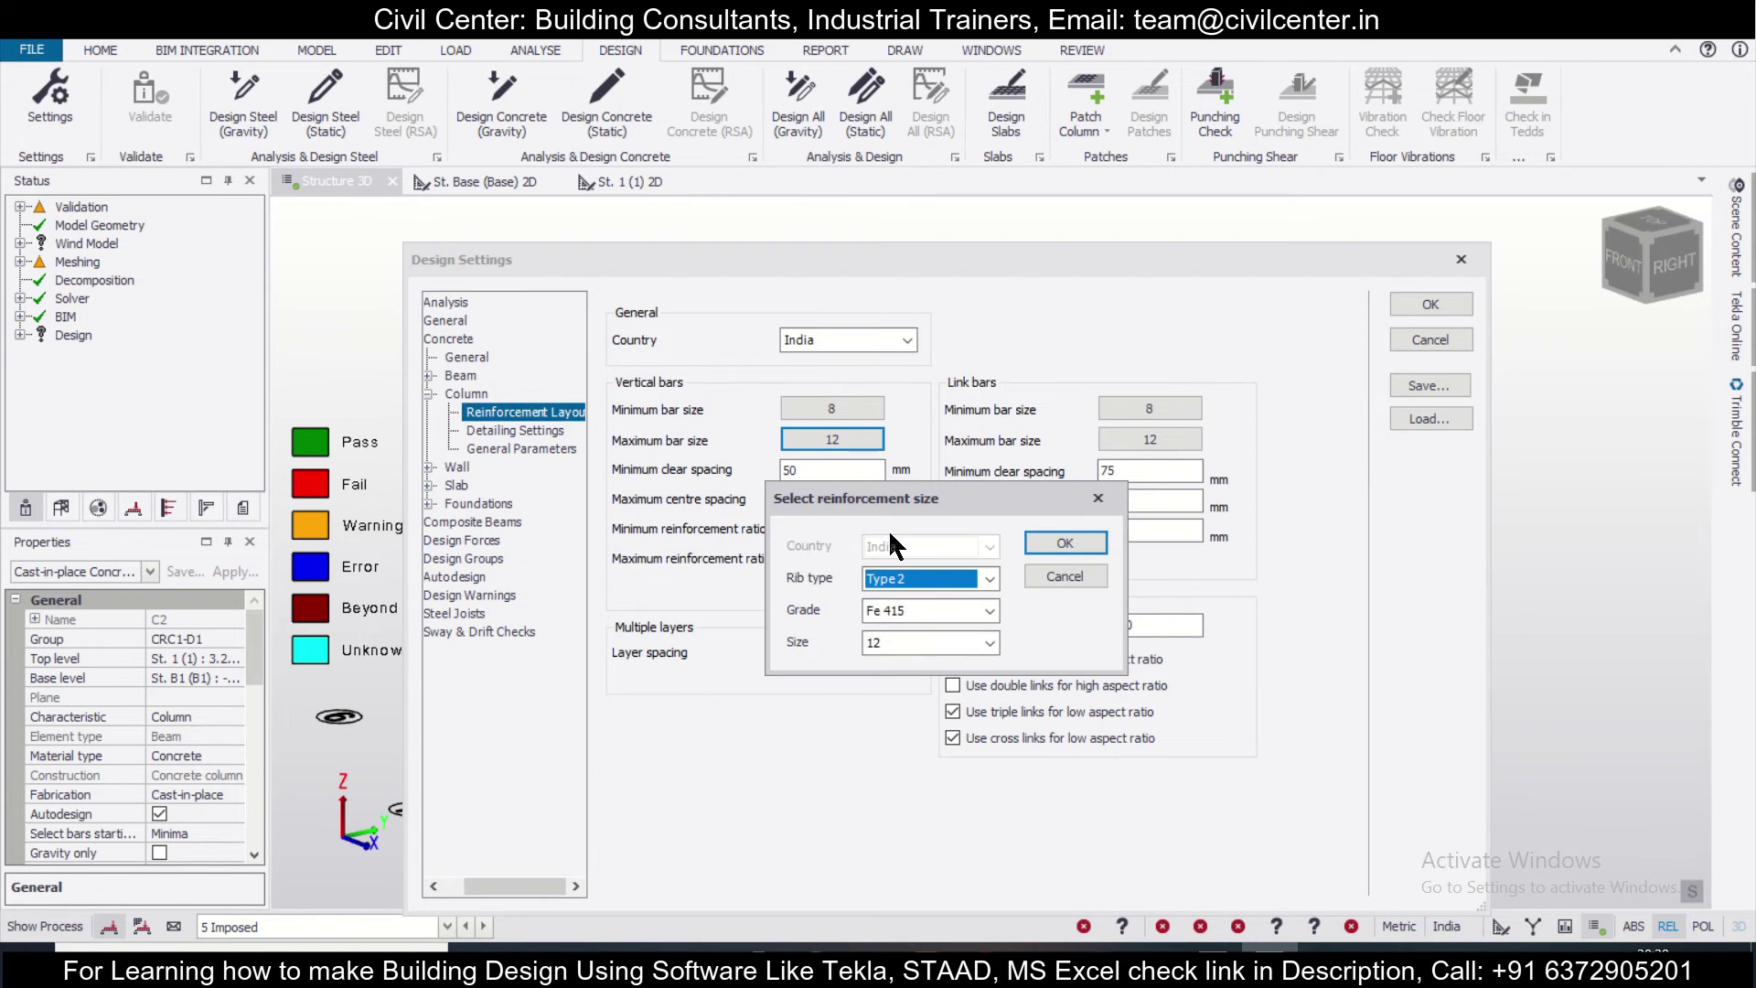
click(927, 643)
click(942, 730)
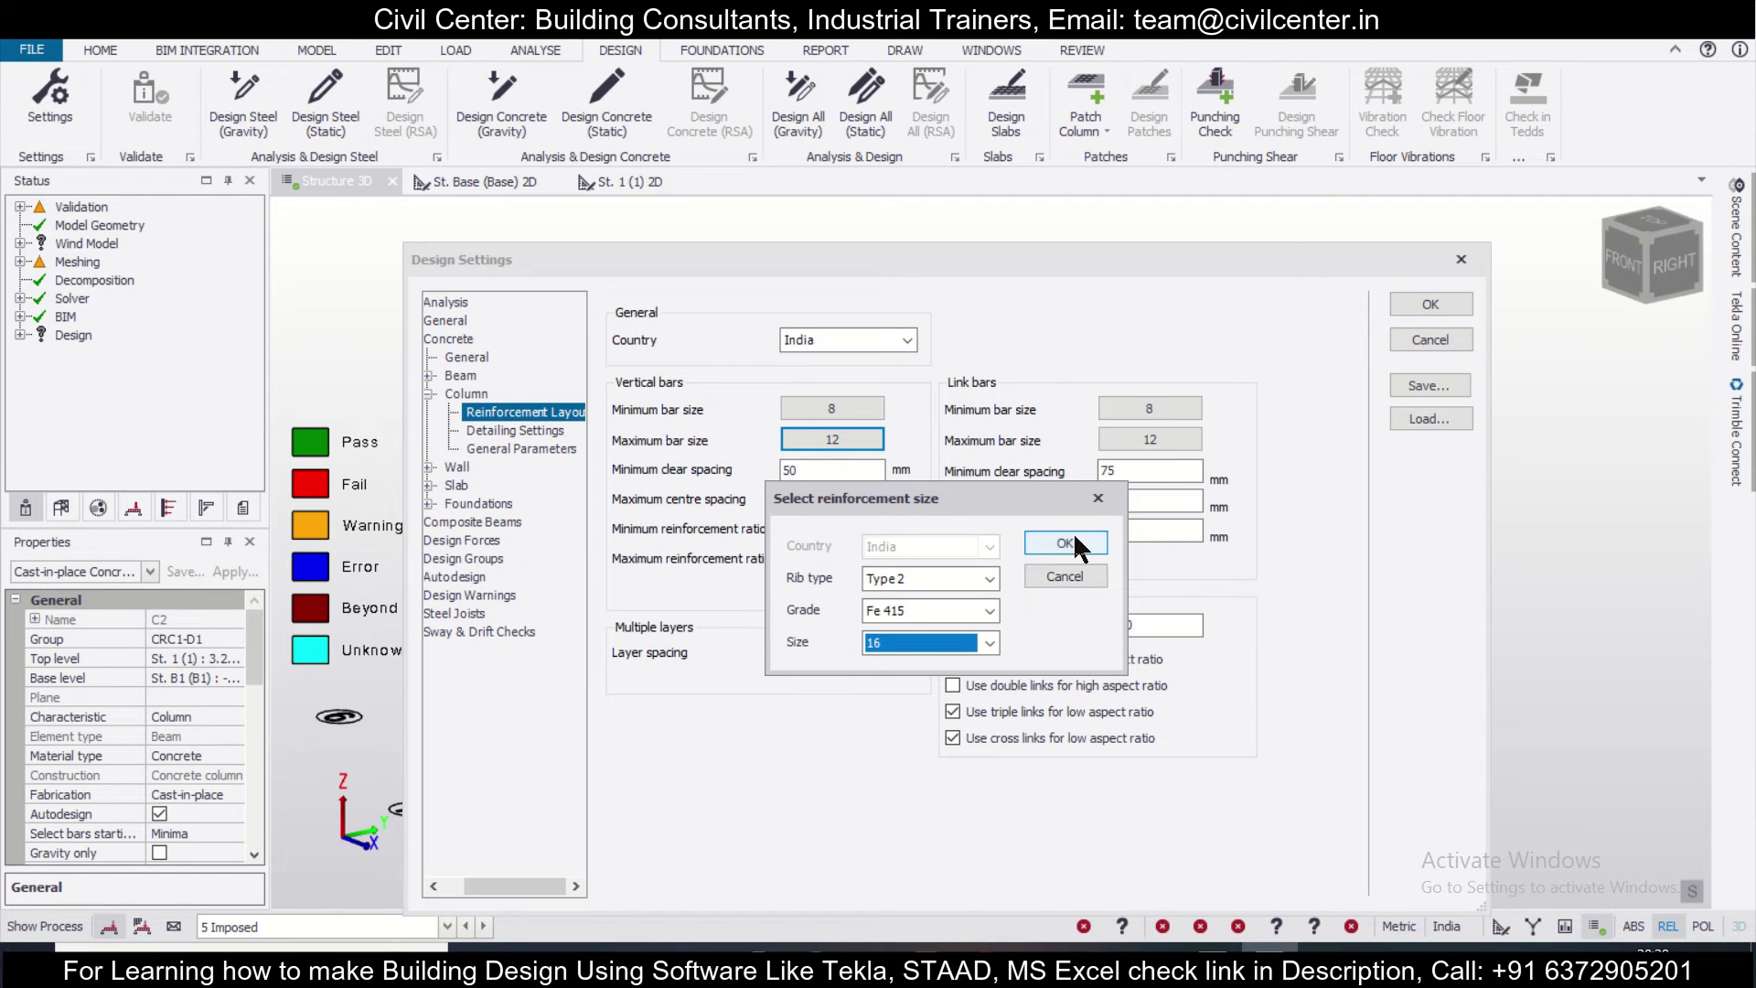
click(990, 610)
click(914, 644)
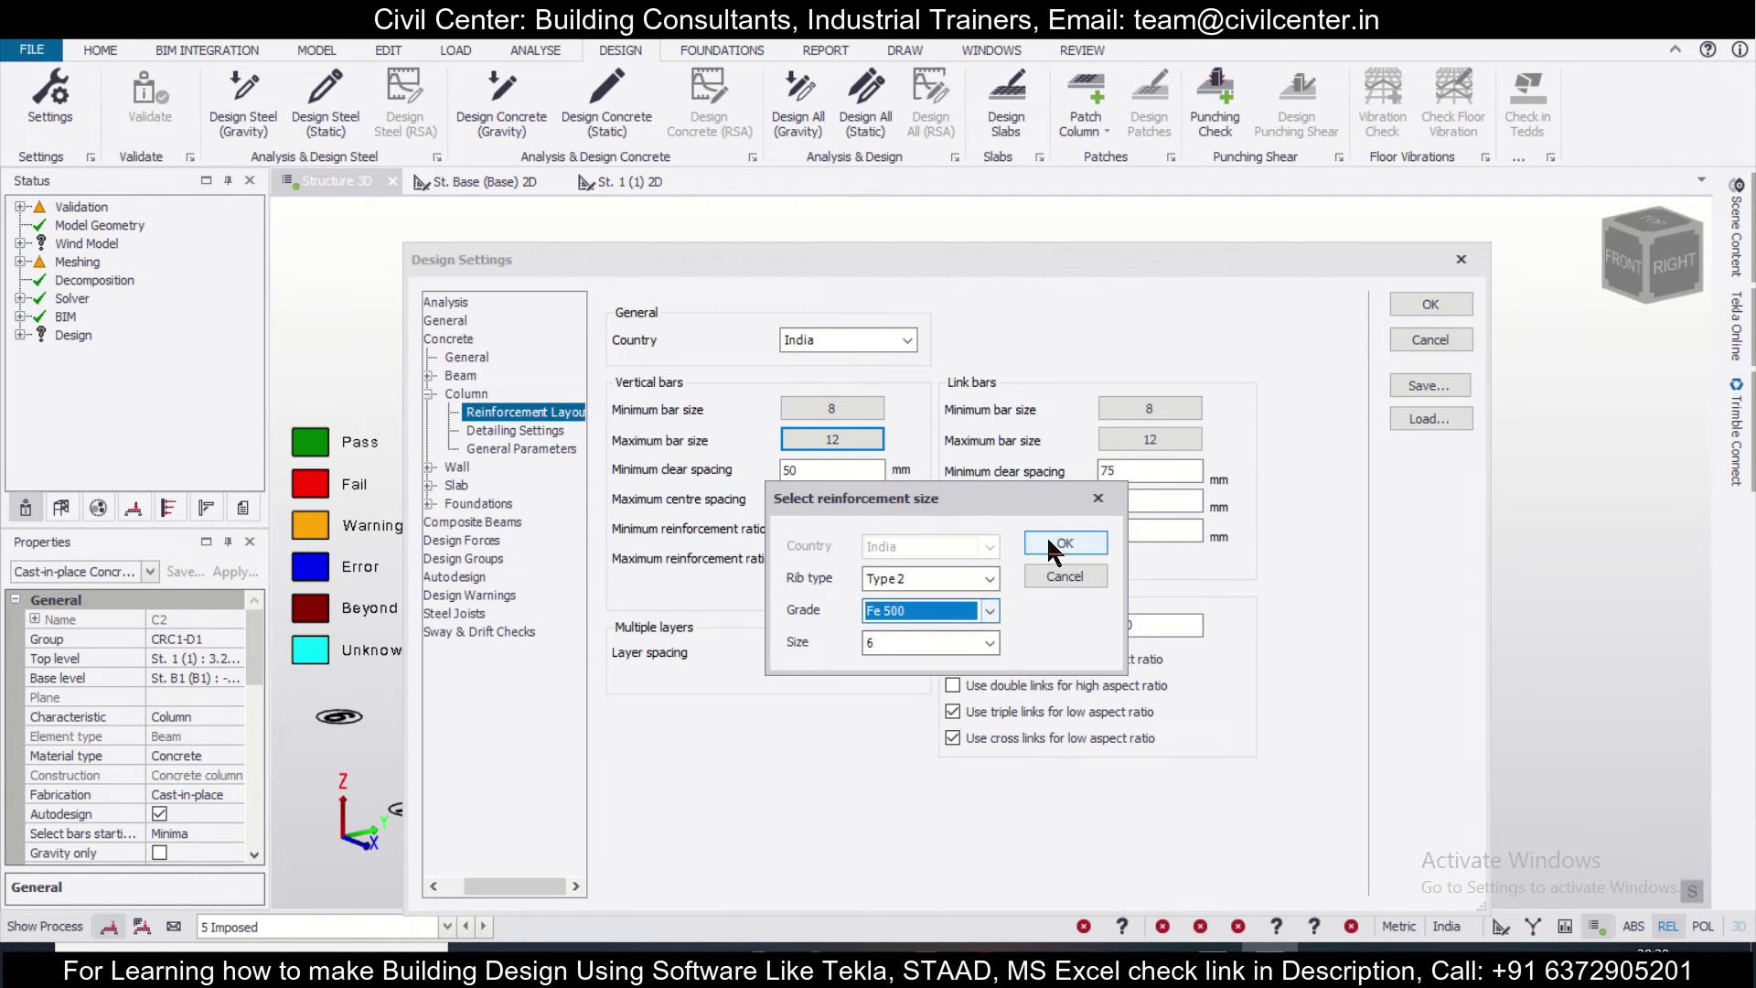
click(1047, 538)
Set the minimum column vertical bar size to 12 mm, grade Fe 500
click(850, 409)
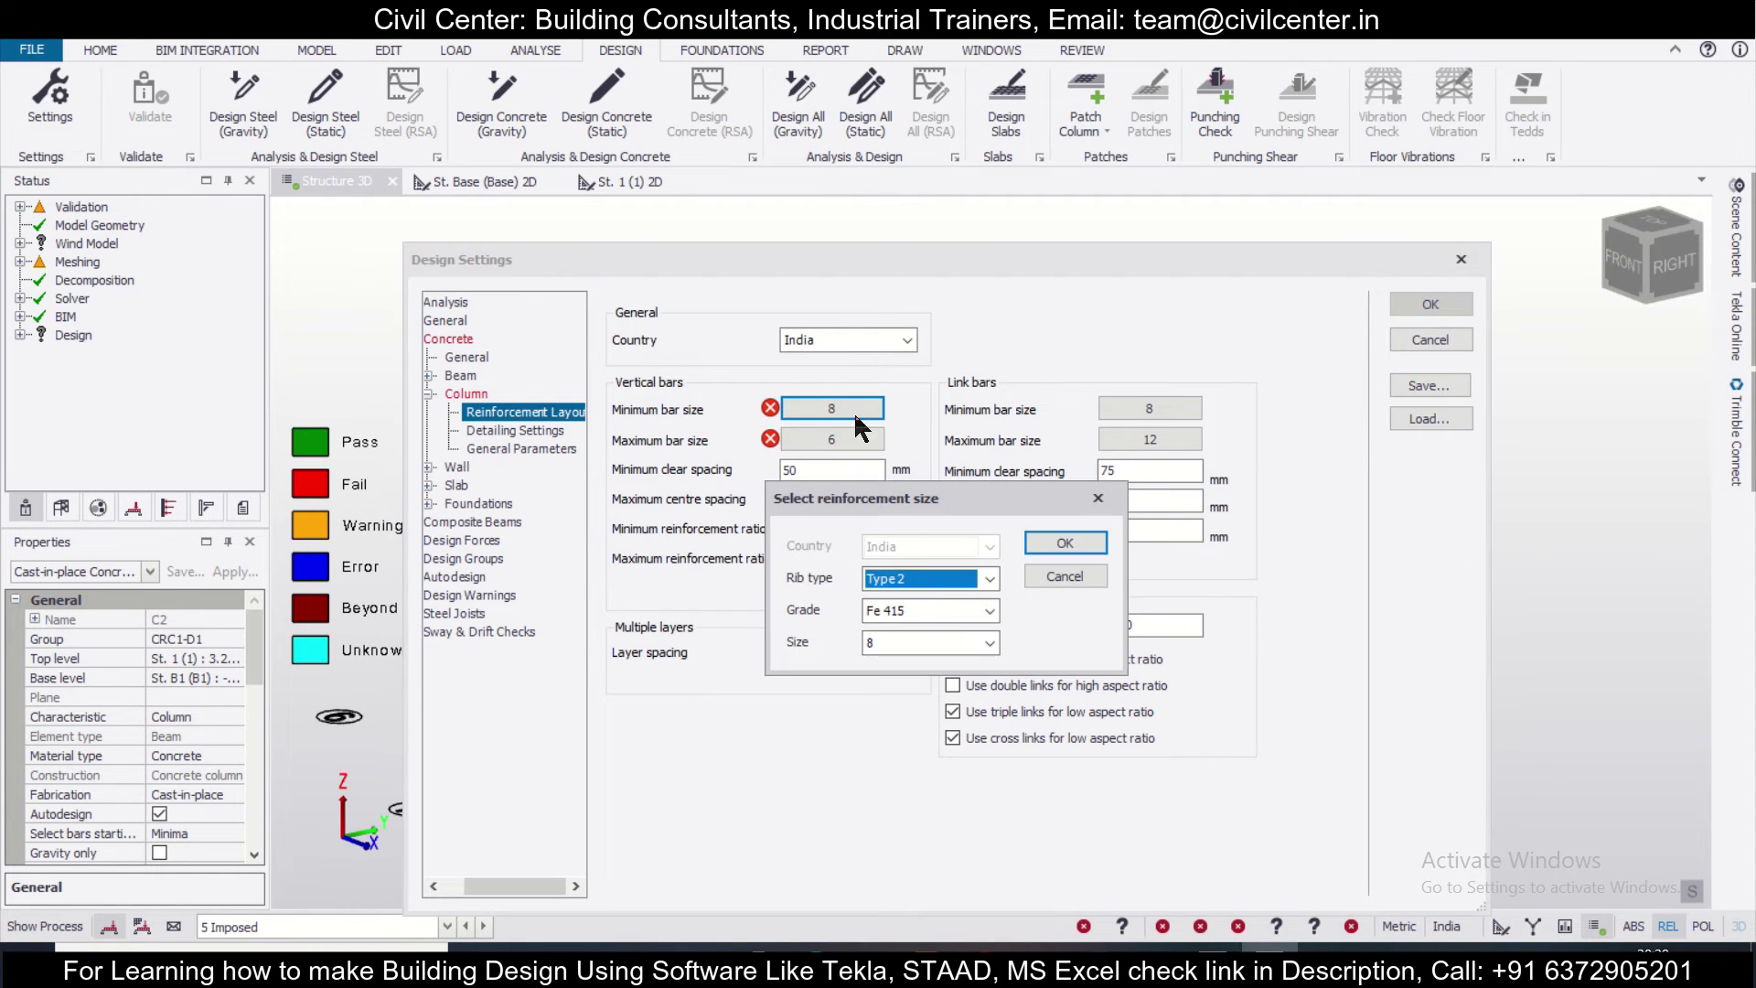
click(936, 604)
click(940, 644)
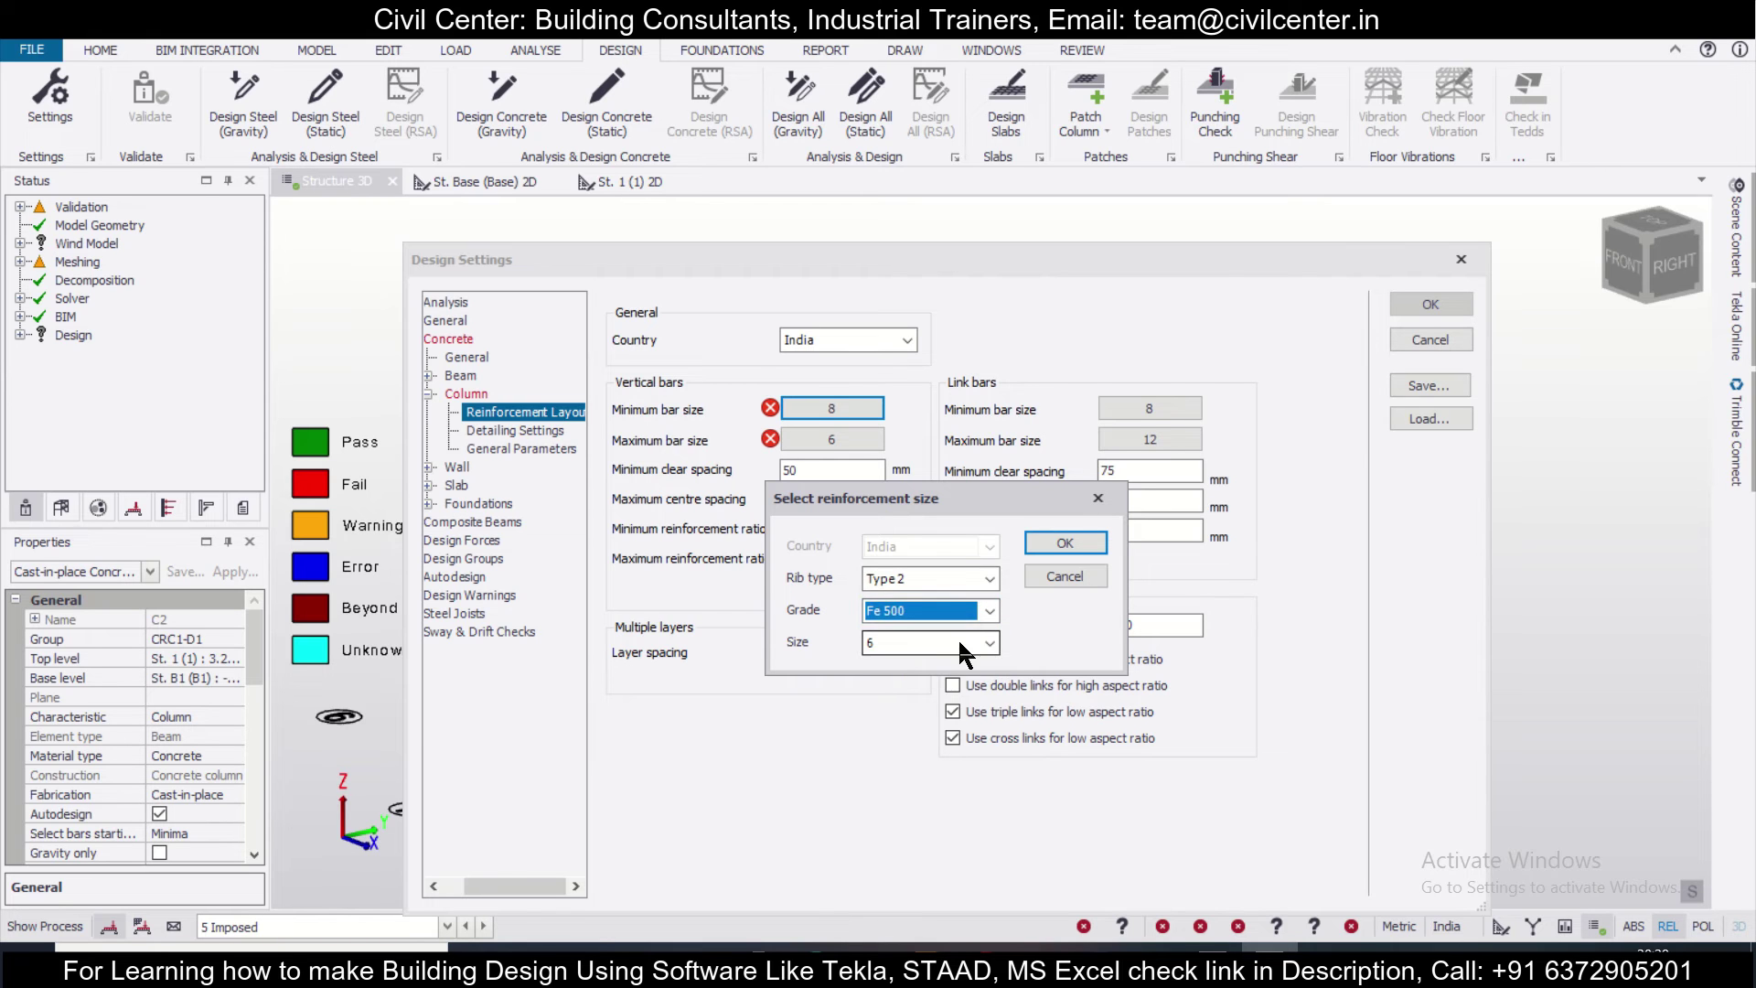
click(958, 642)
click(919, 717)
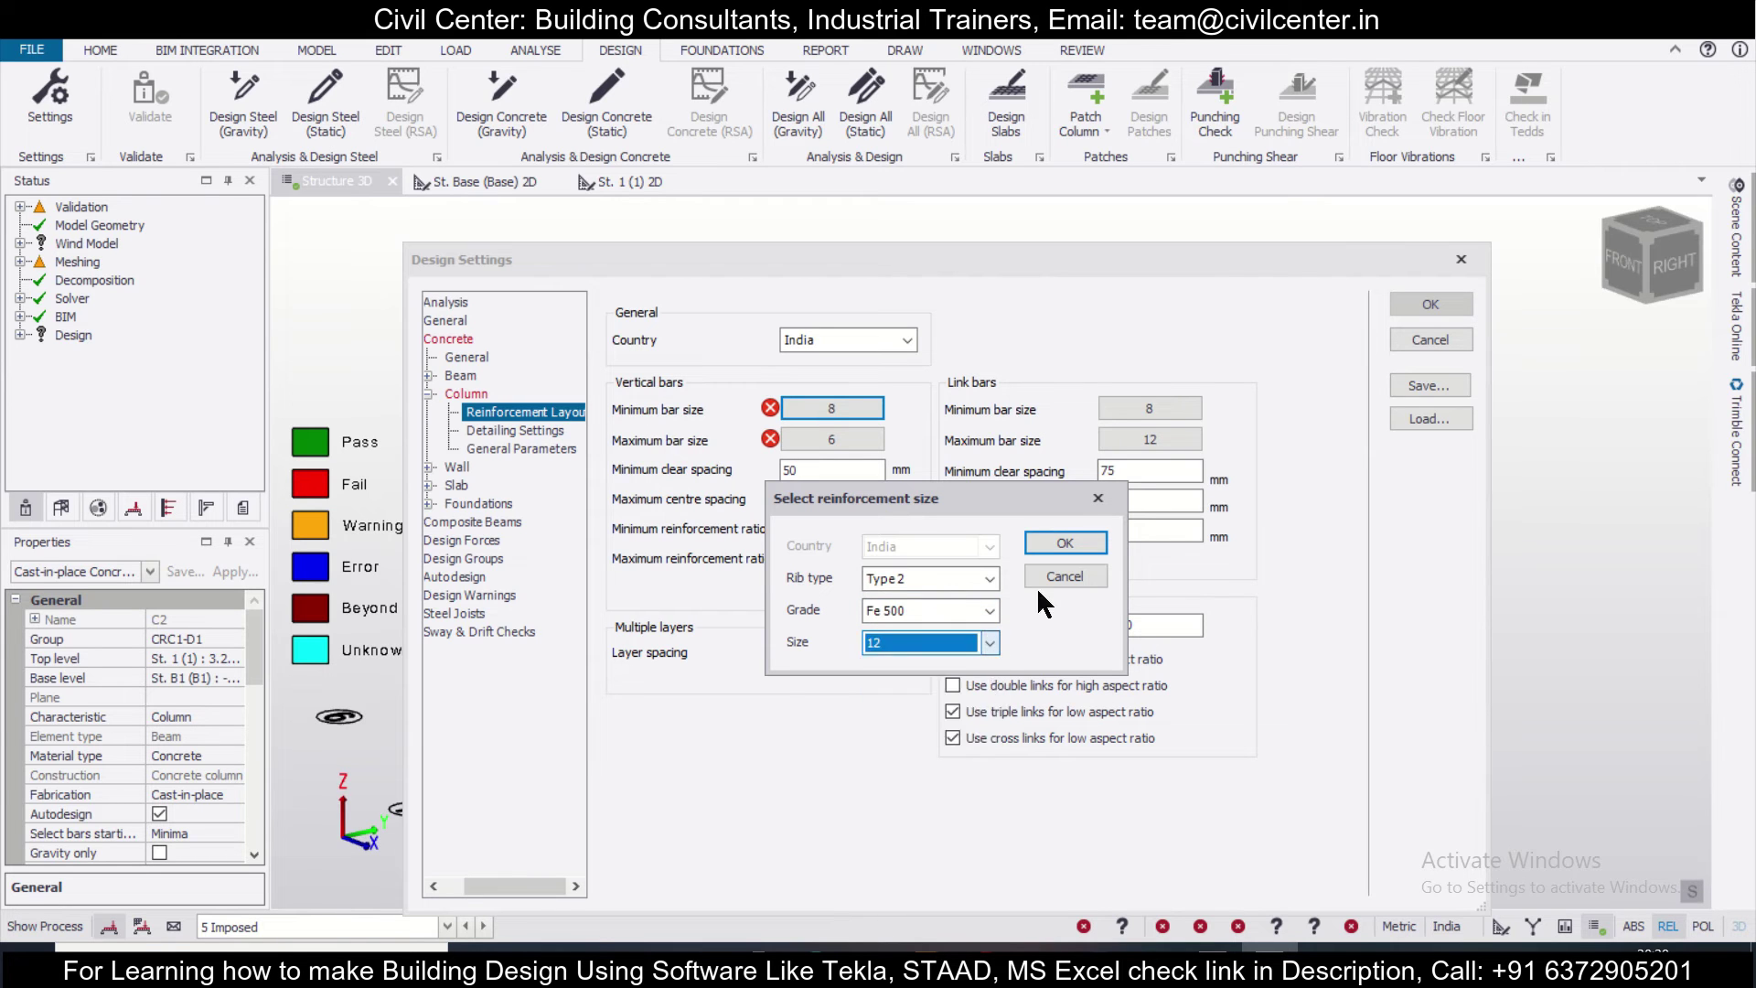
click(1061, 543)
Reconfirm the 16 mm maximum bar size and close Design Settings
click(848, 437)
click(950, 637)
click(947, 737)
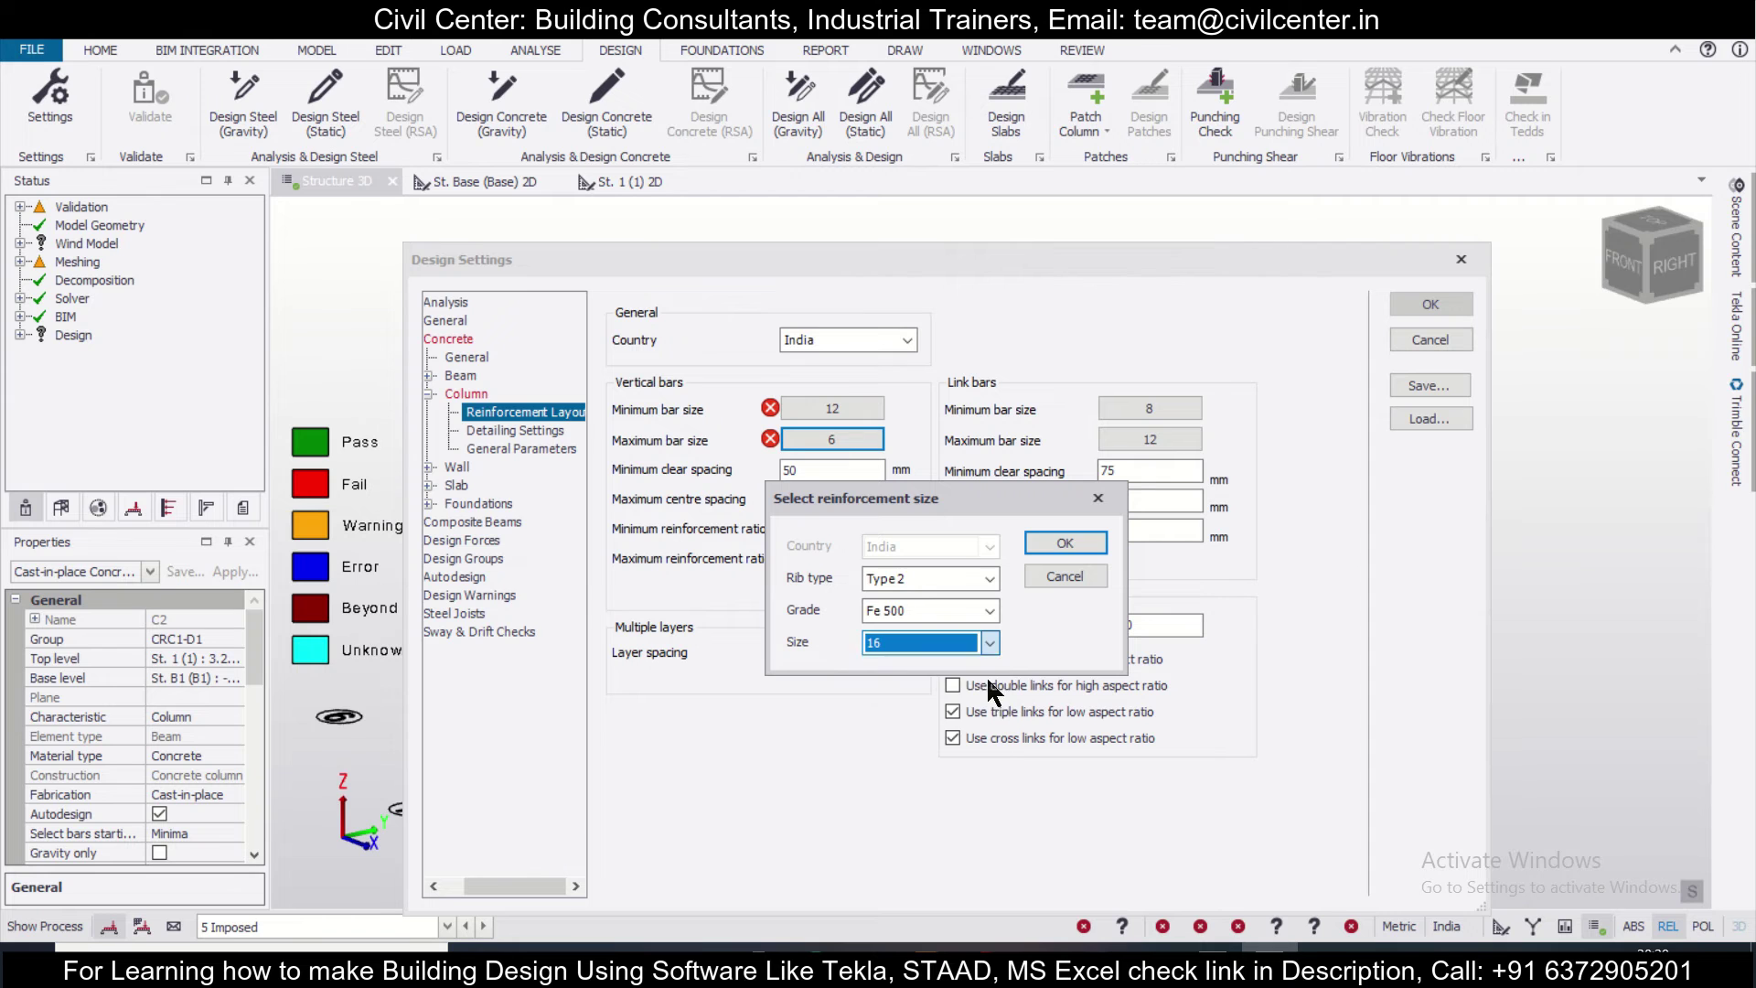
click(1088, 547)
click(1436, 305)
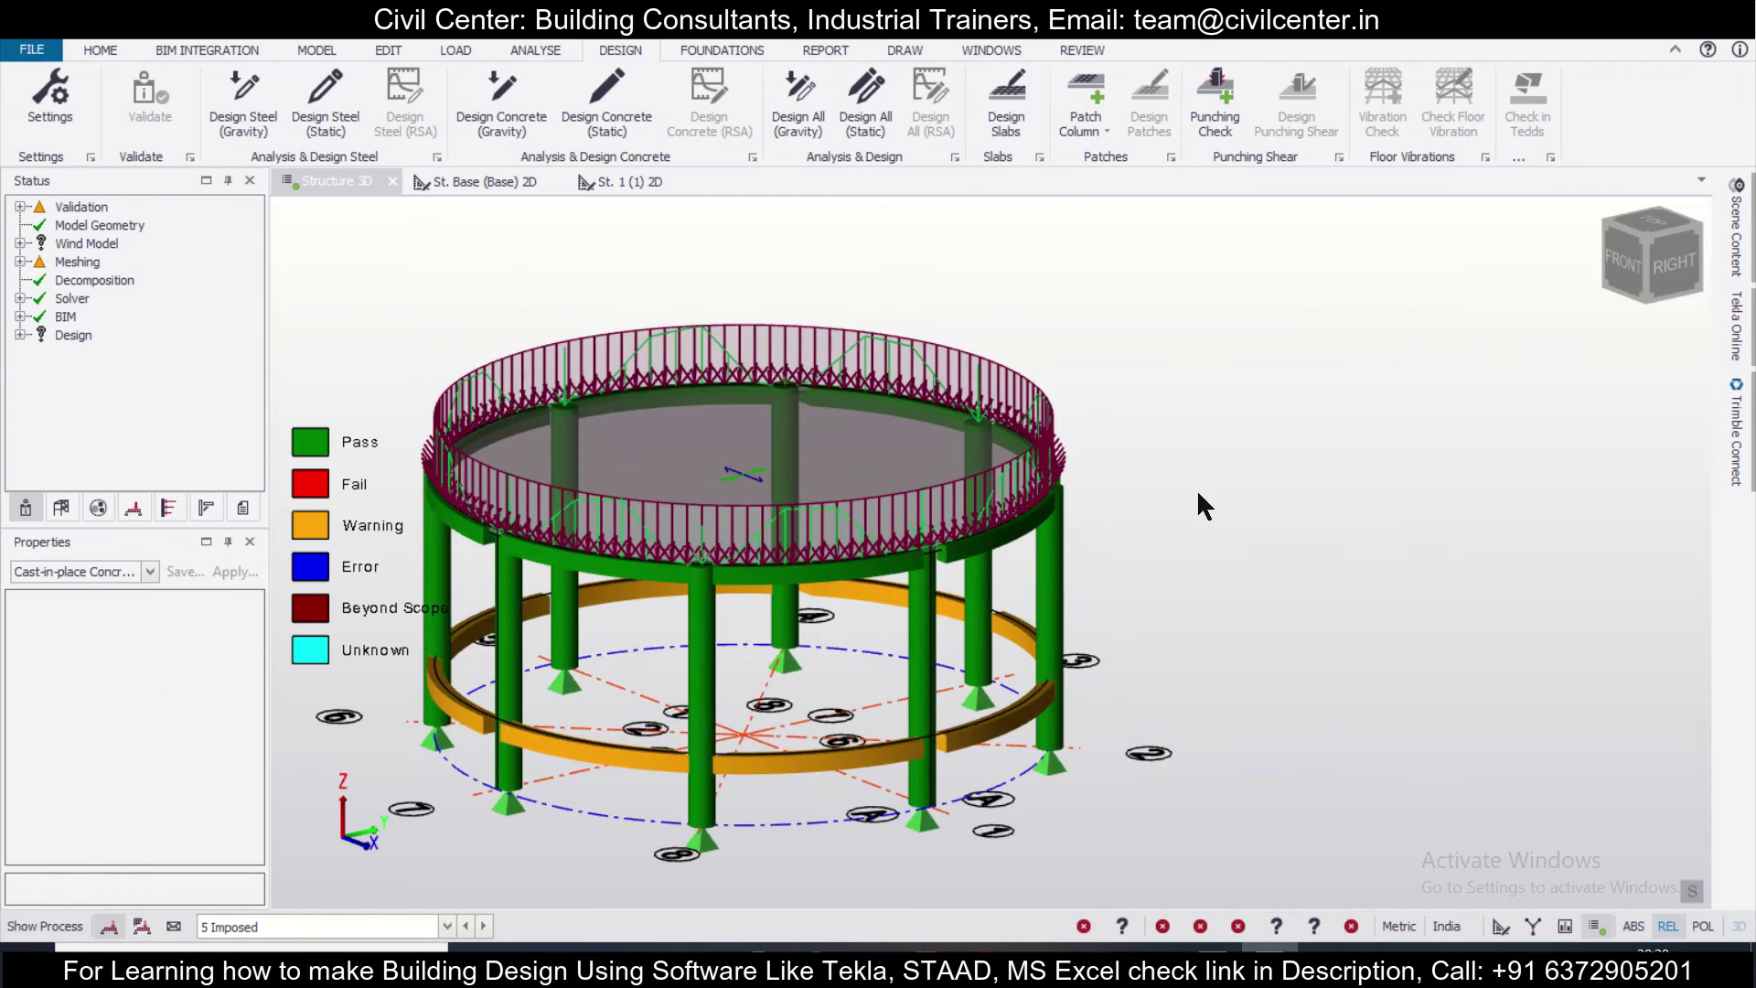
Rerun the static concrete design and view C2's static results showing 7T16 bars
scroll(1199, 494, down, 1)
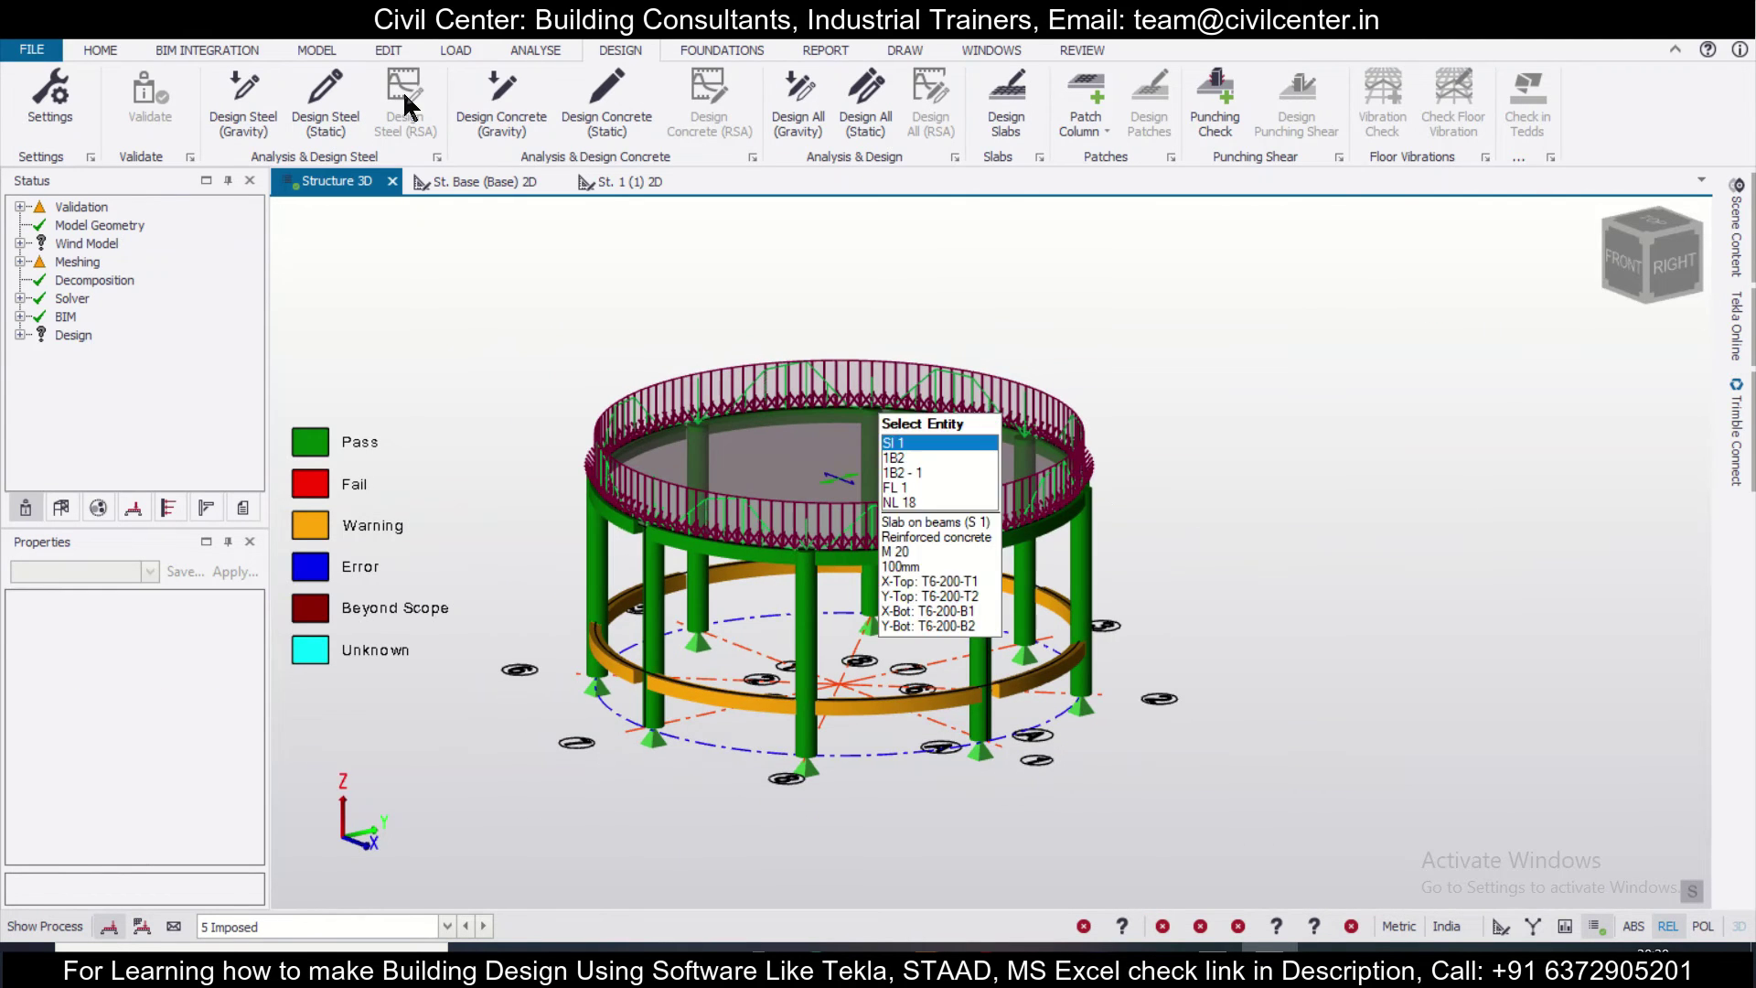
click(596, 117)
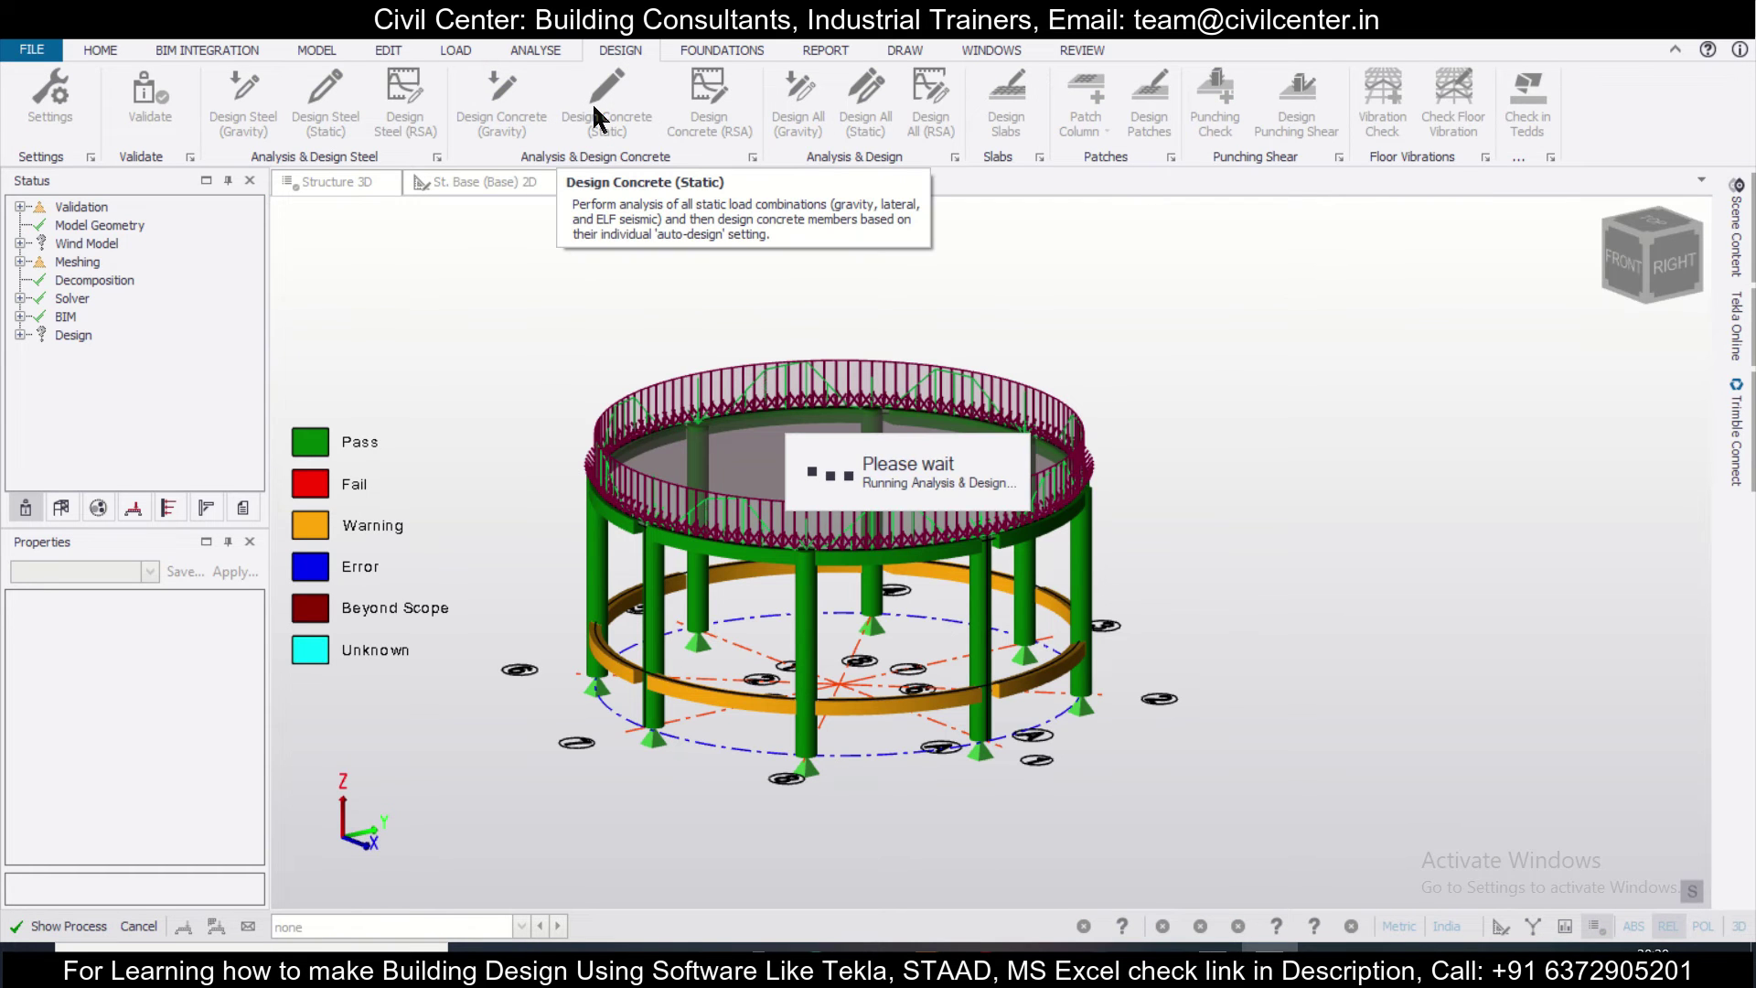
click(1082, 582)
right_click(1082, 582)
mouse_move(1189, 471)
click(1360, 477)
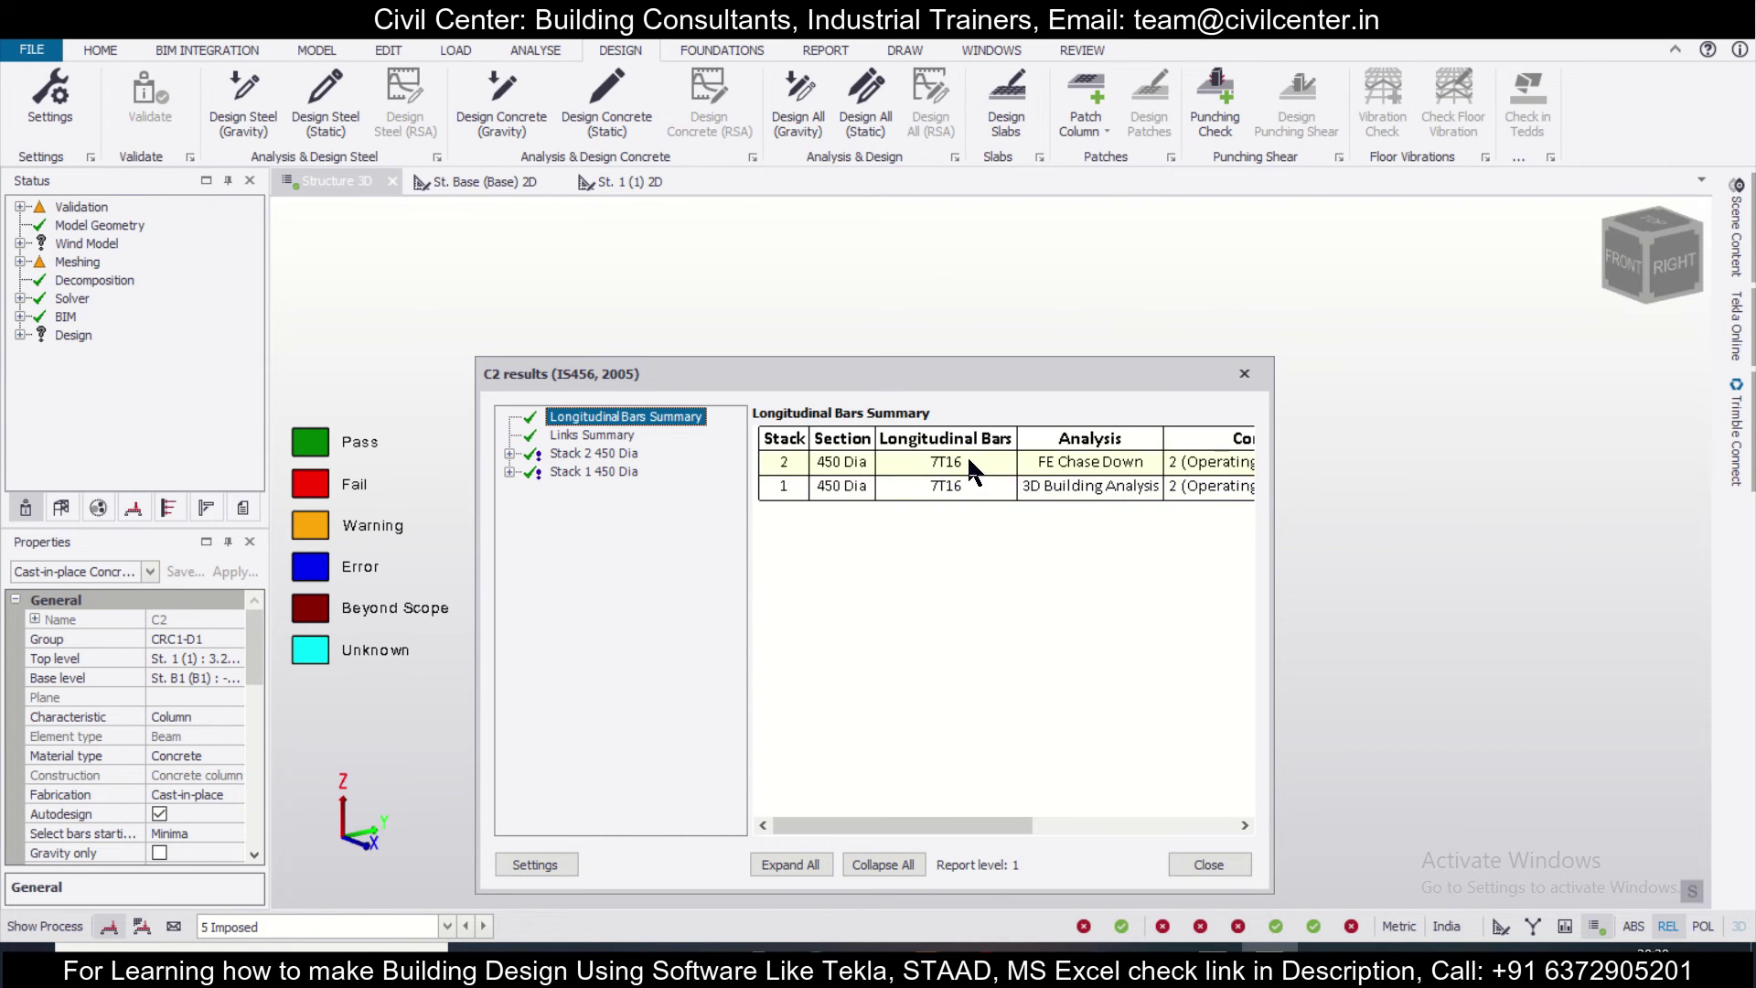
Close C2's results, deselect it and orbit to a lower side view
click(1245, 374)
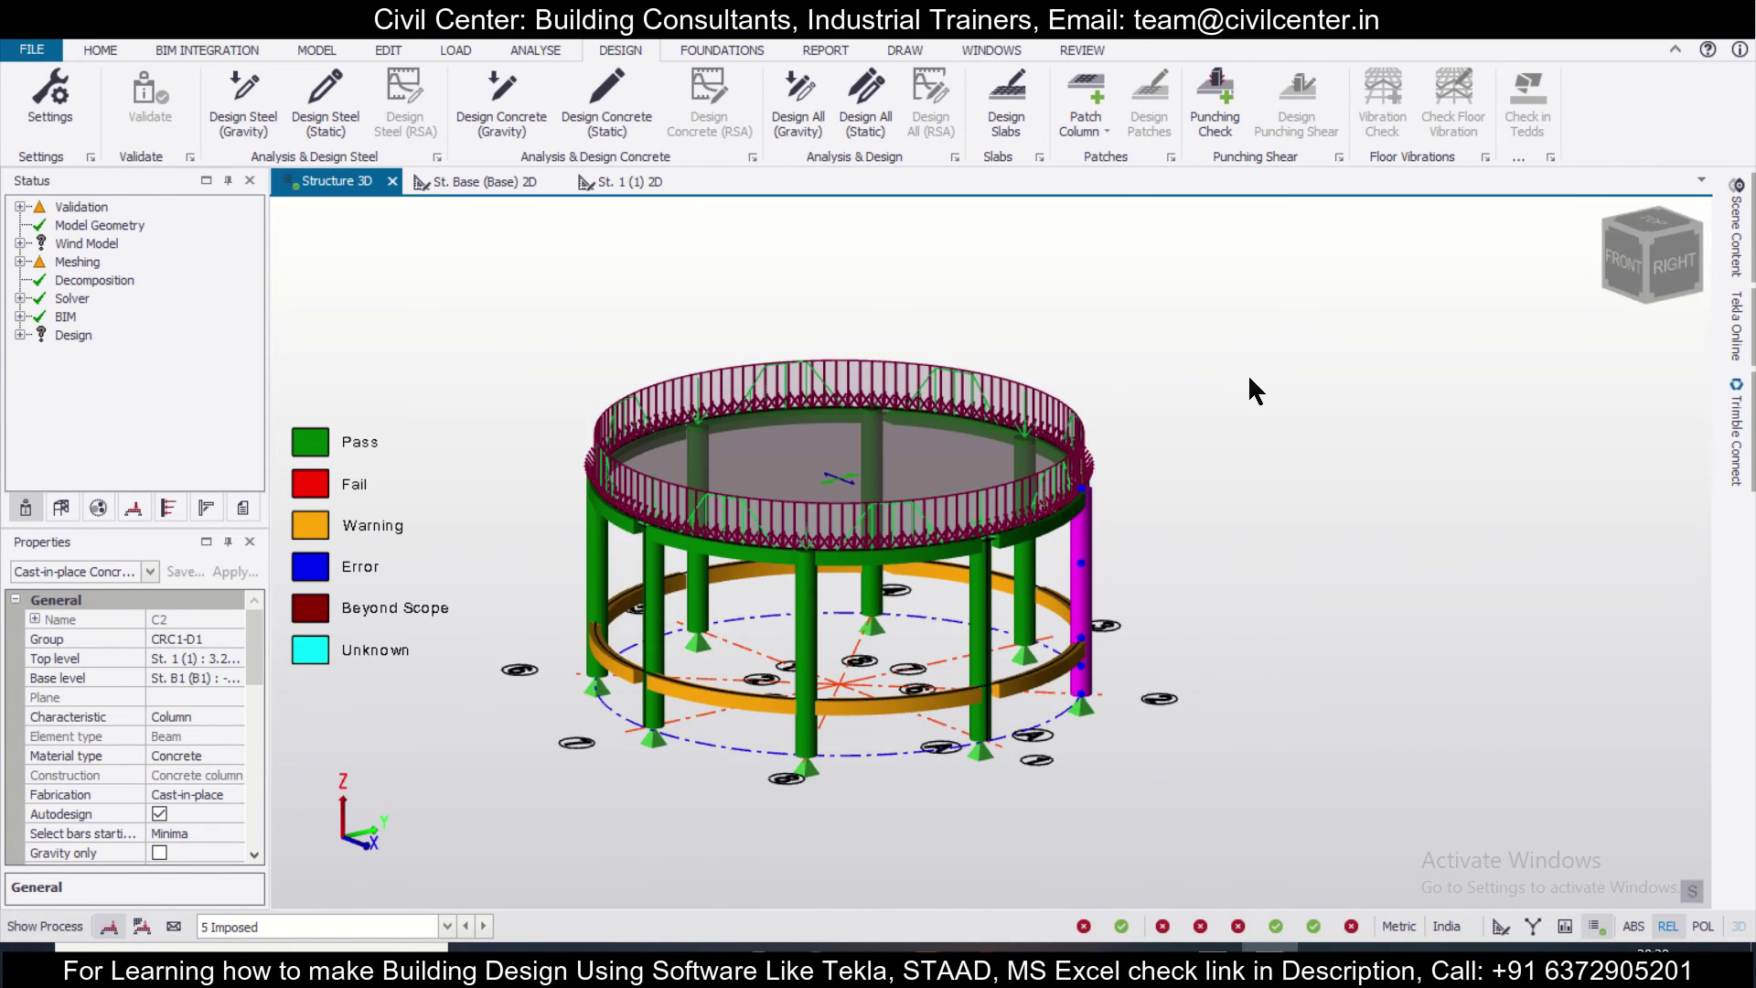
click(1246, 383)
shift+middle_drag(1246, 382, 1278, 698)
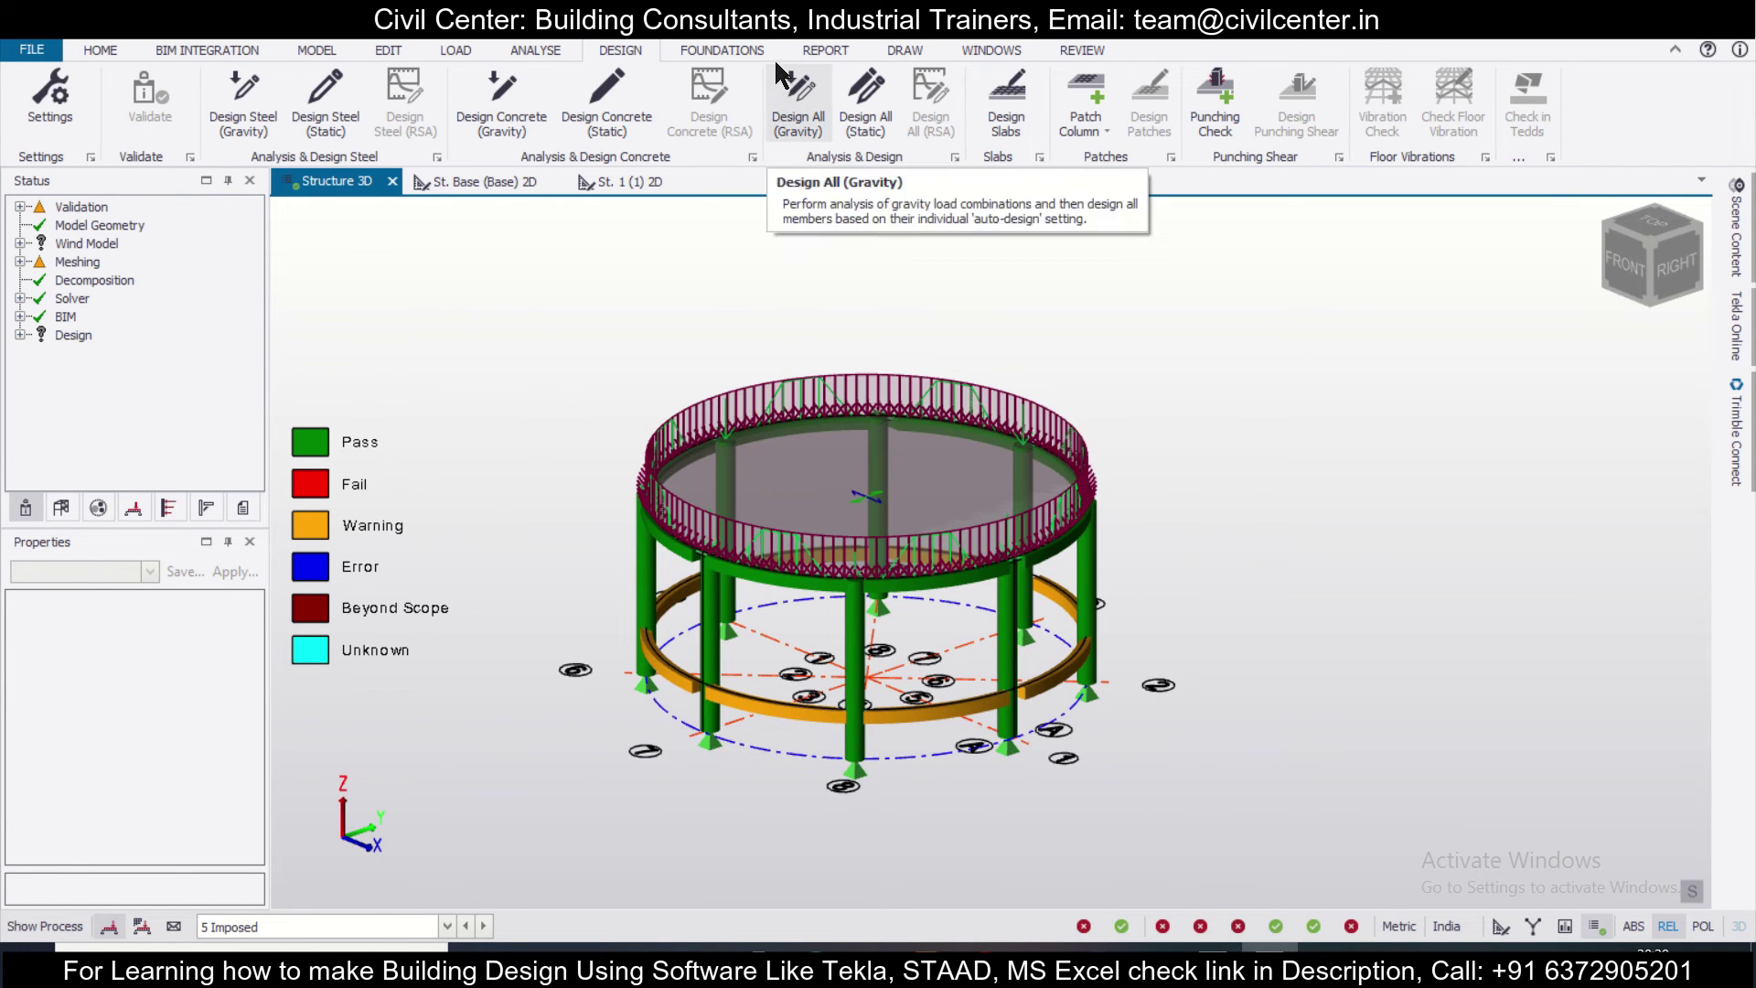
Generate the Material Listing report and review 17.9 m³ concrete and 2214.17 kg reinforcement
click(267, 103)
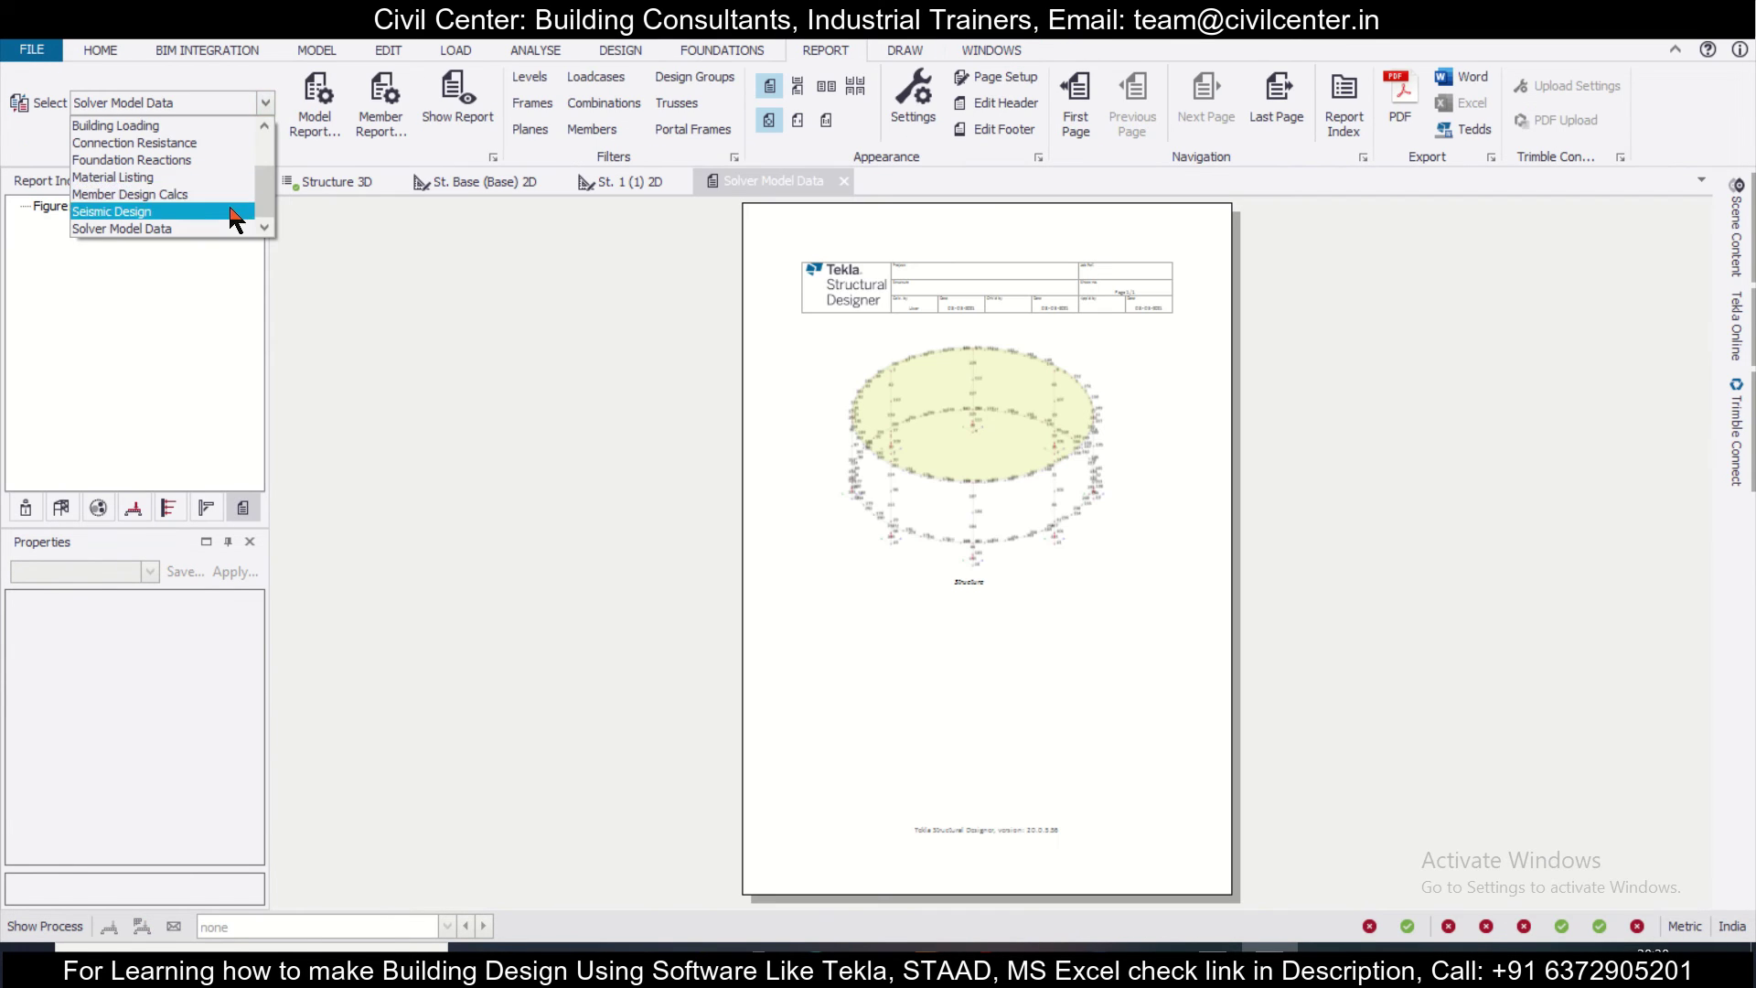
click(227, 177)
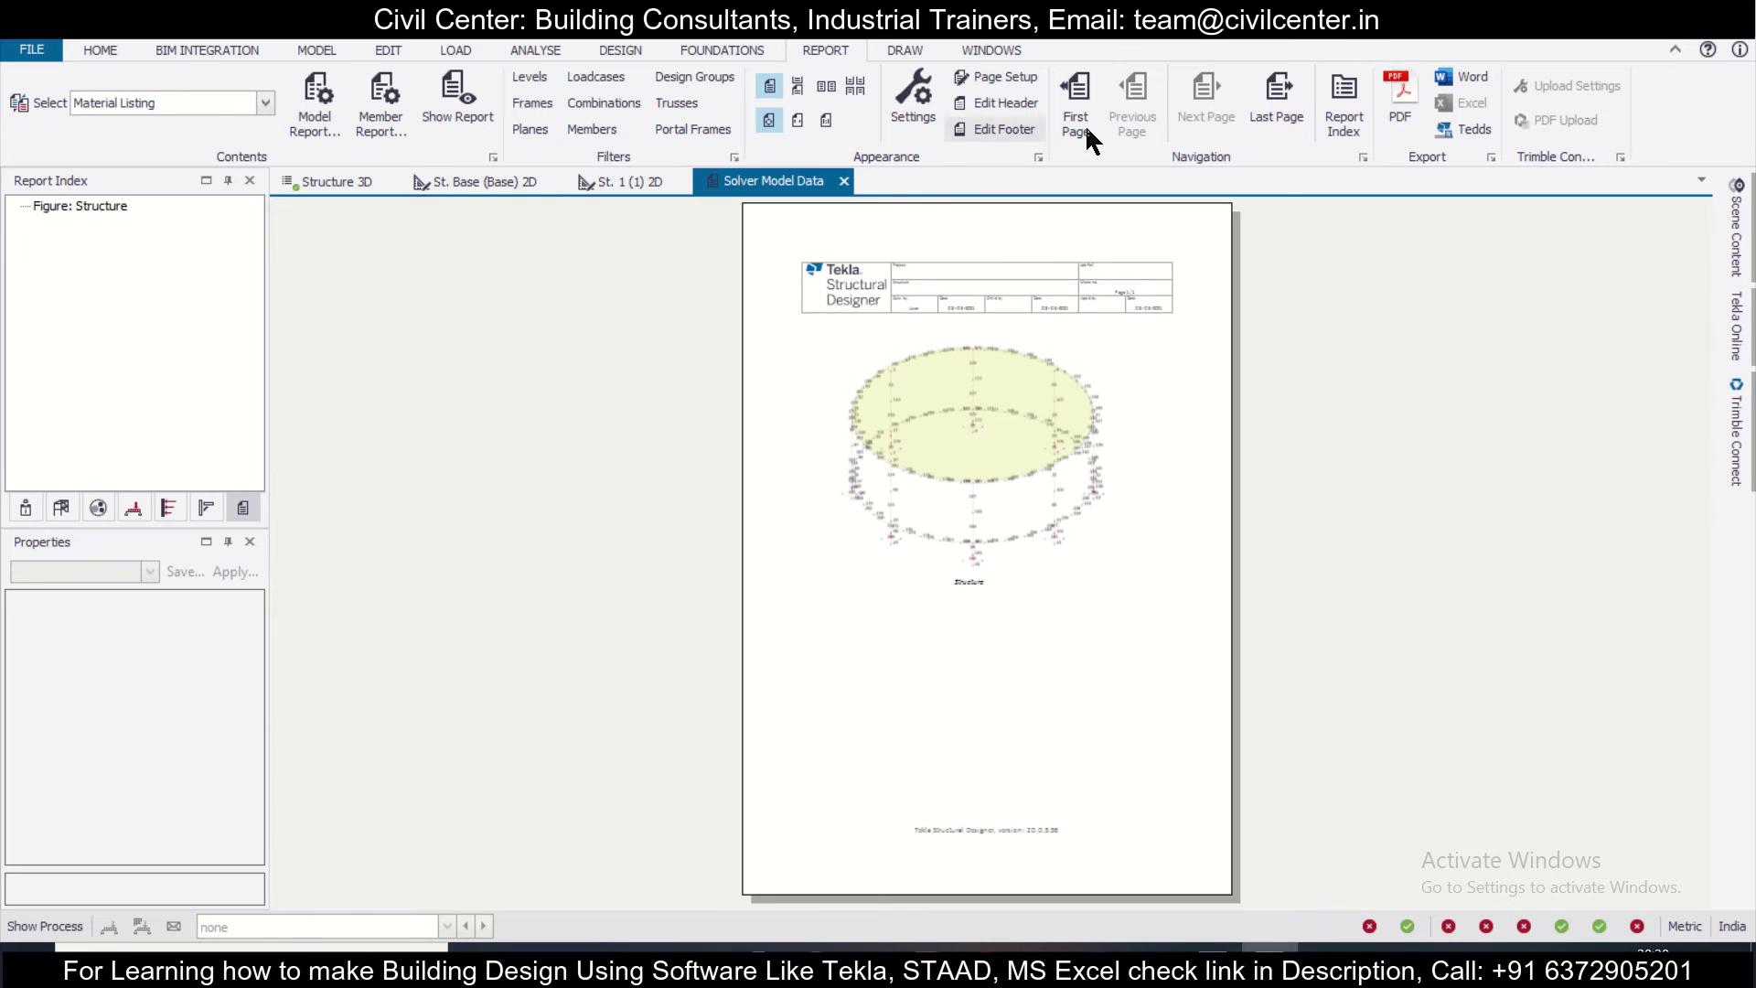
click(464, 107)
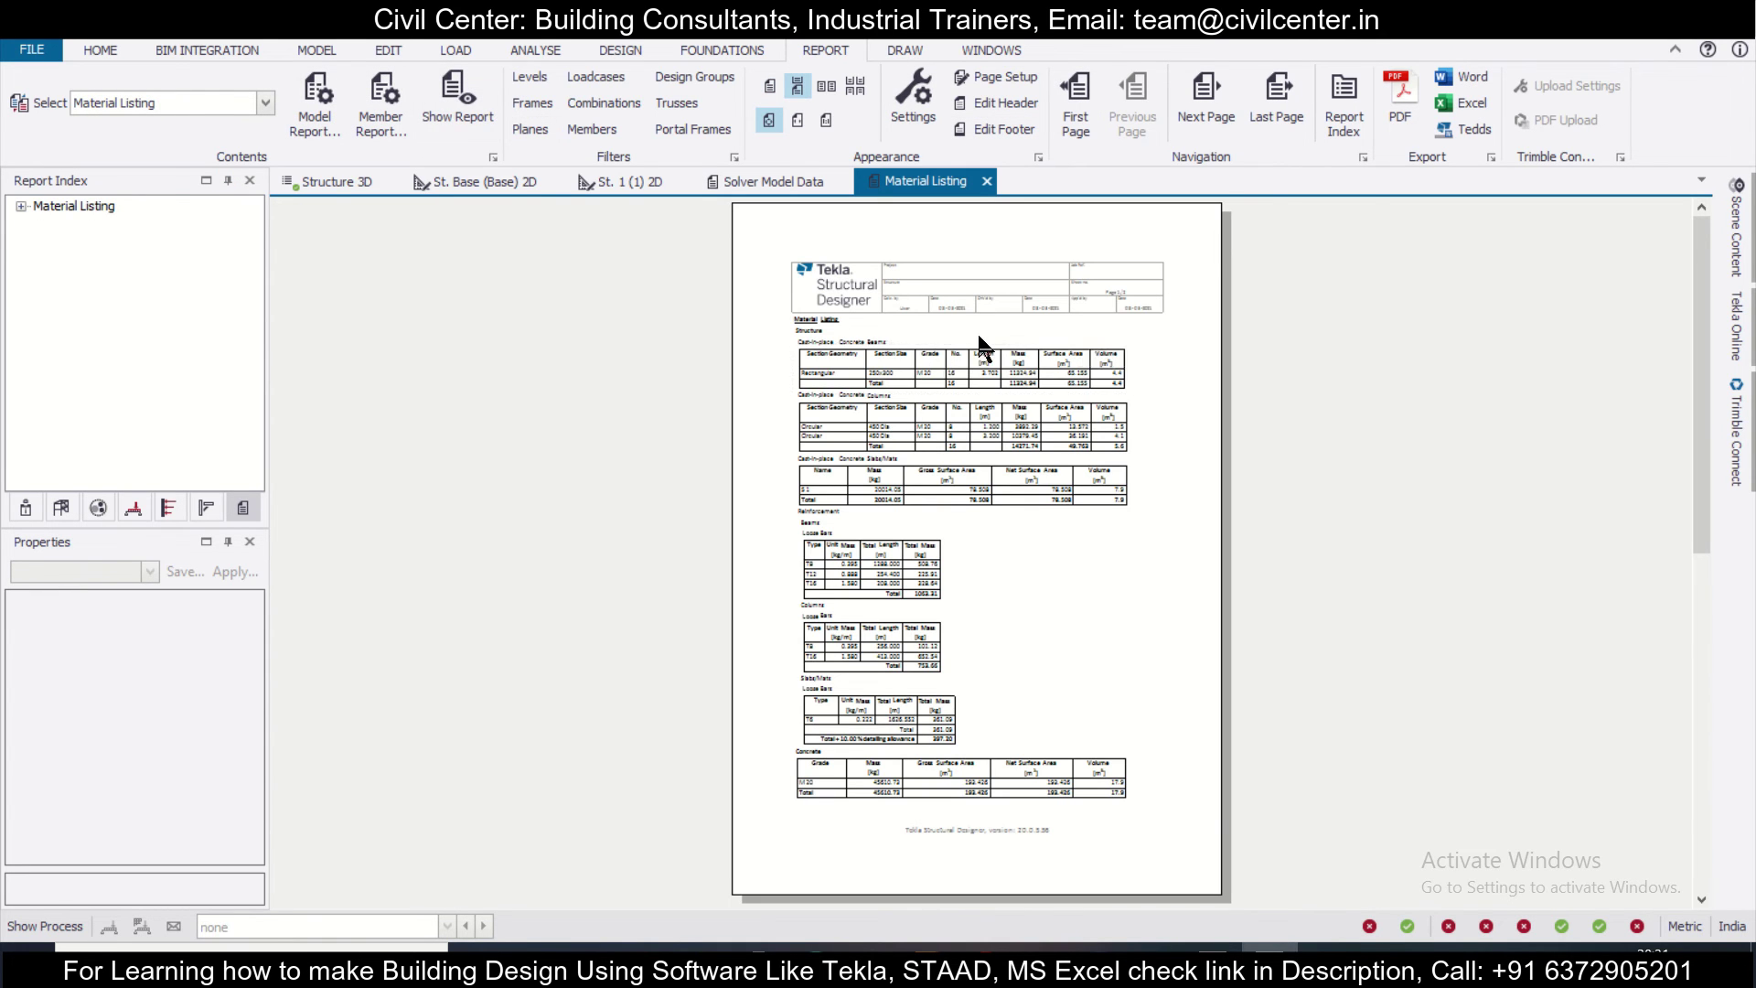
ctrl+scroll(978, 336, up, 3)
scroll(977, 332, down, 15)
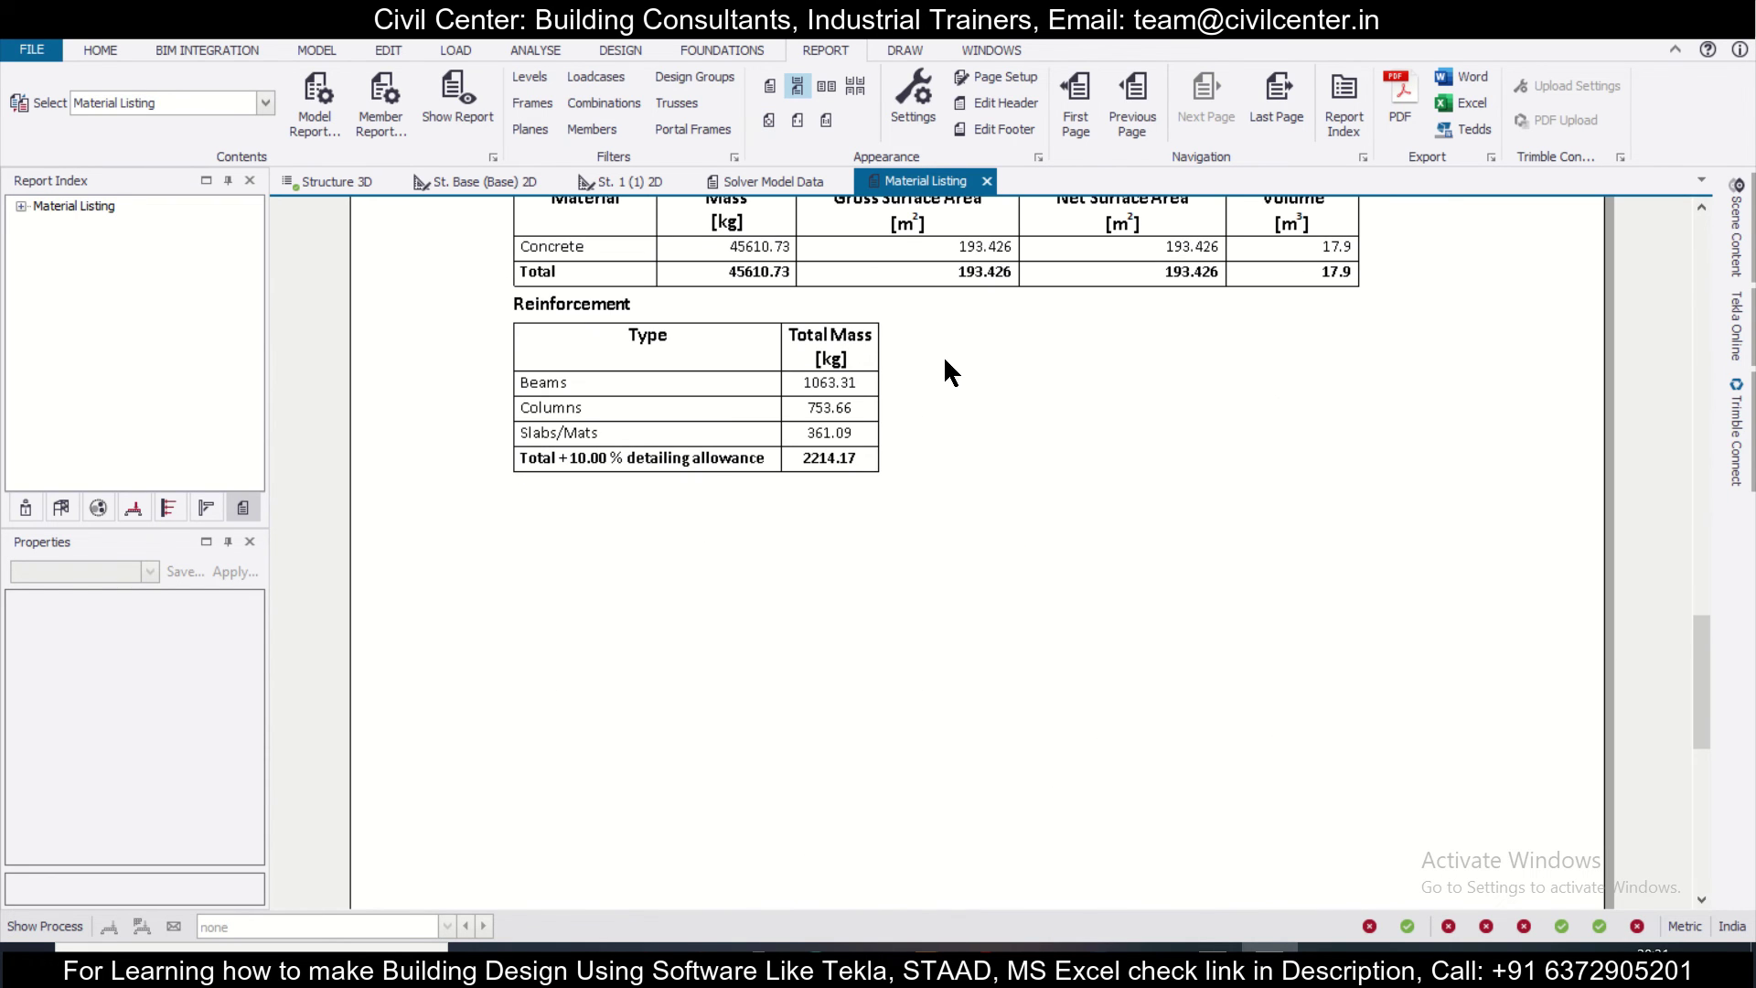
scroll(732, 389, up, 1)
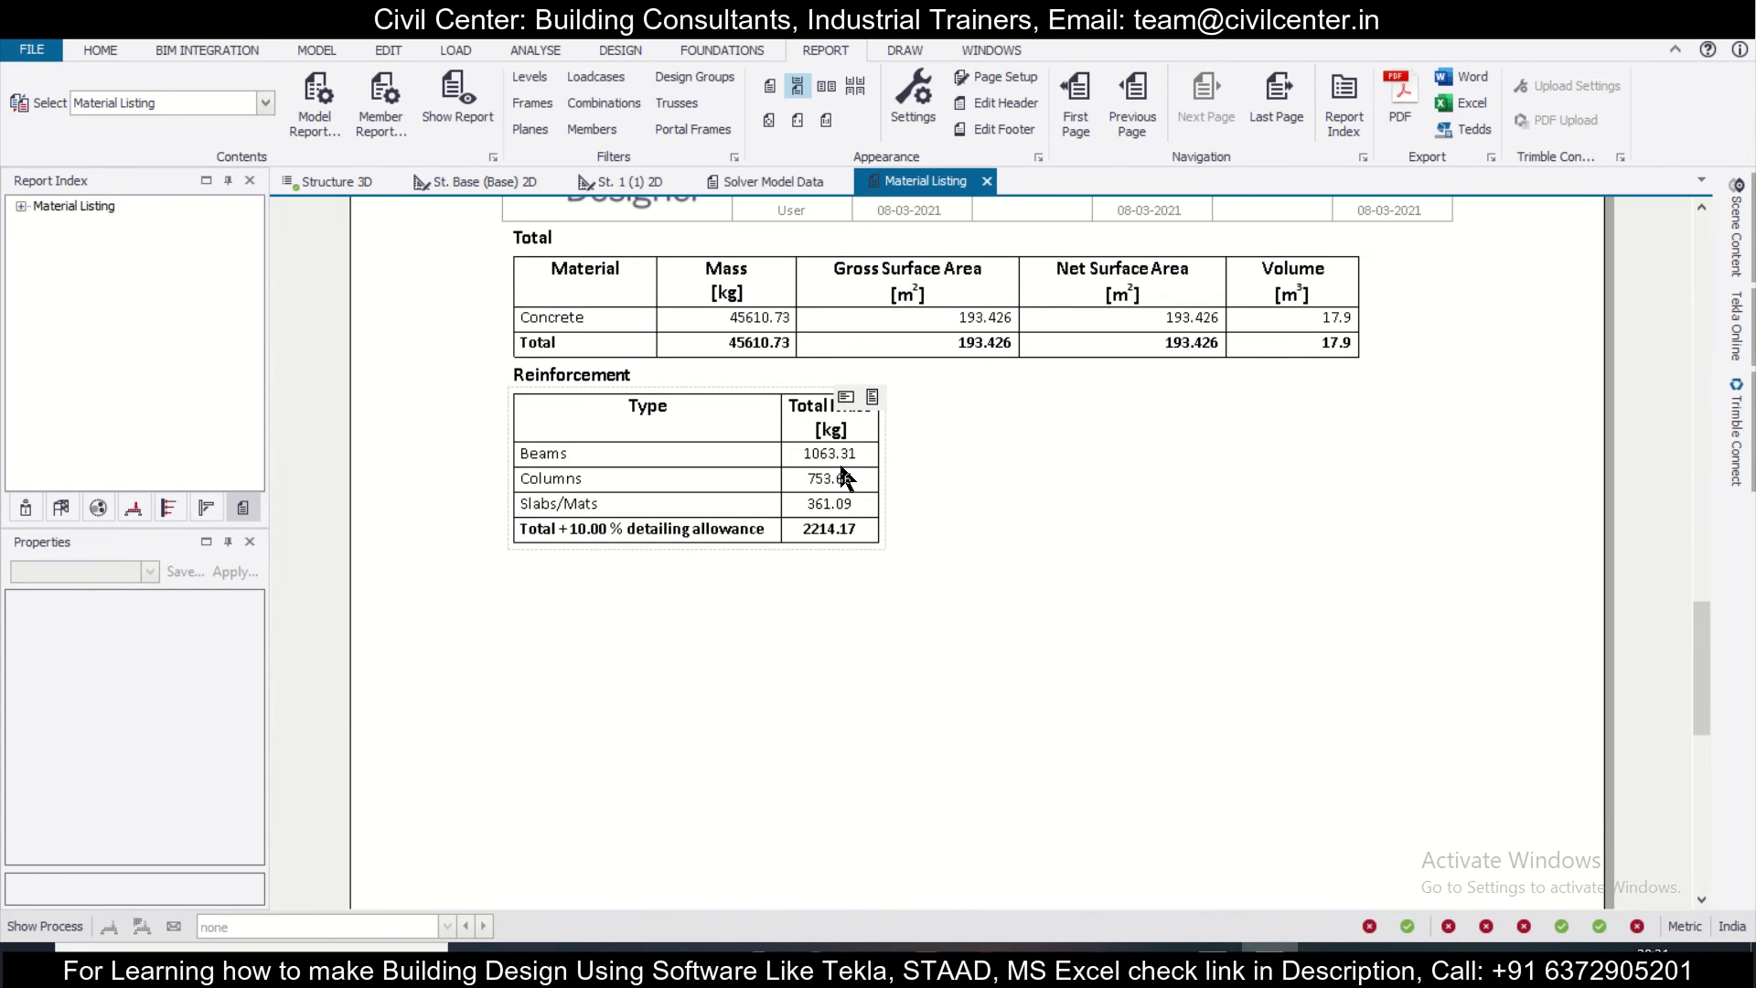
scroll(892, 539, up, 1)
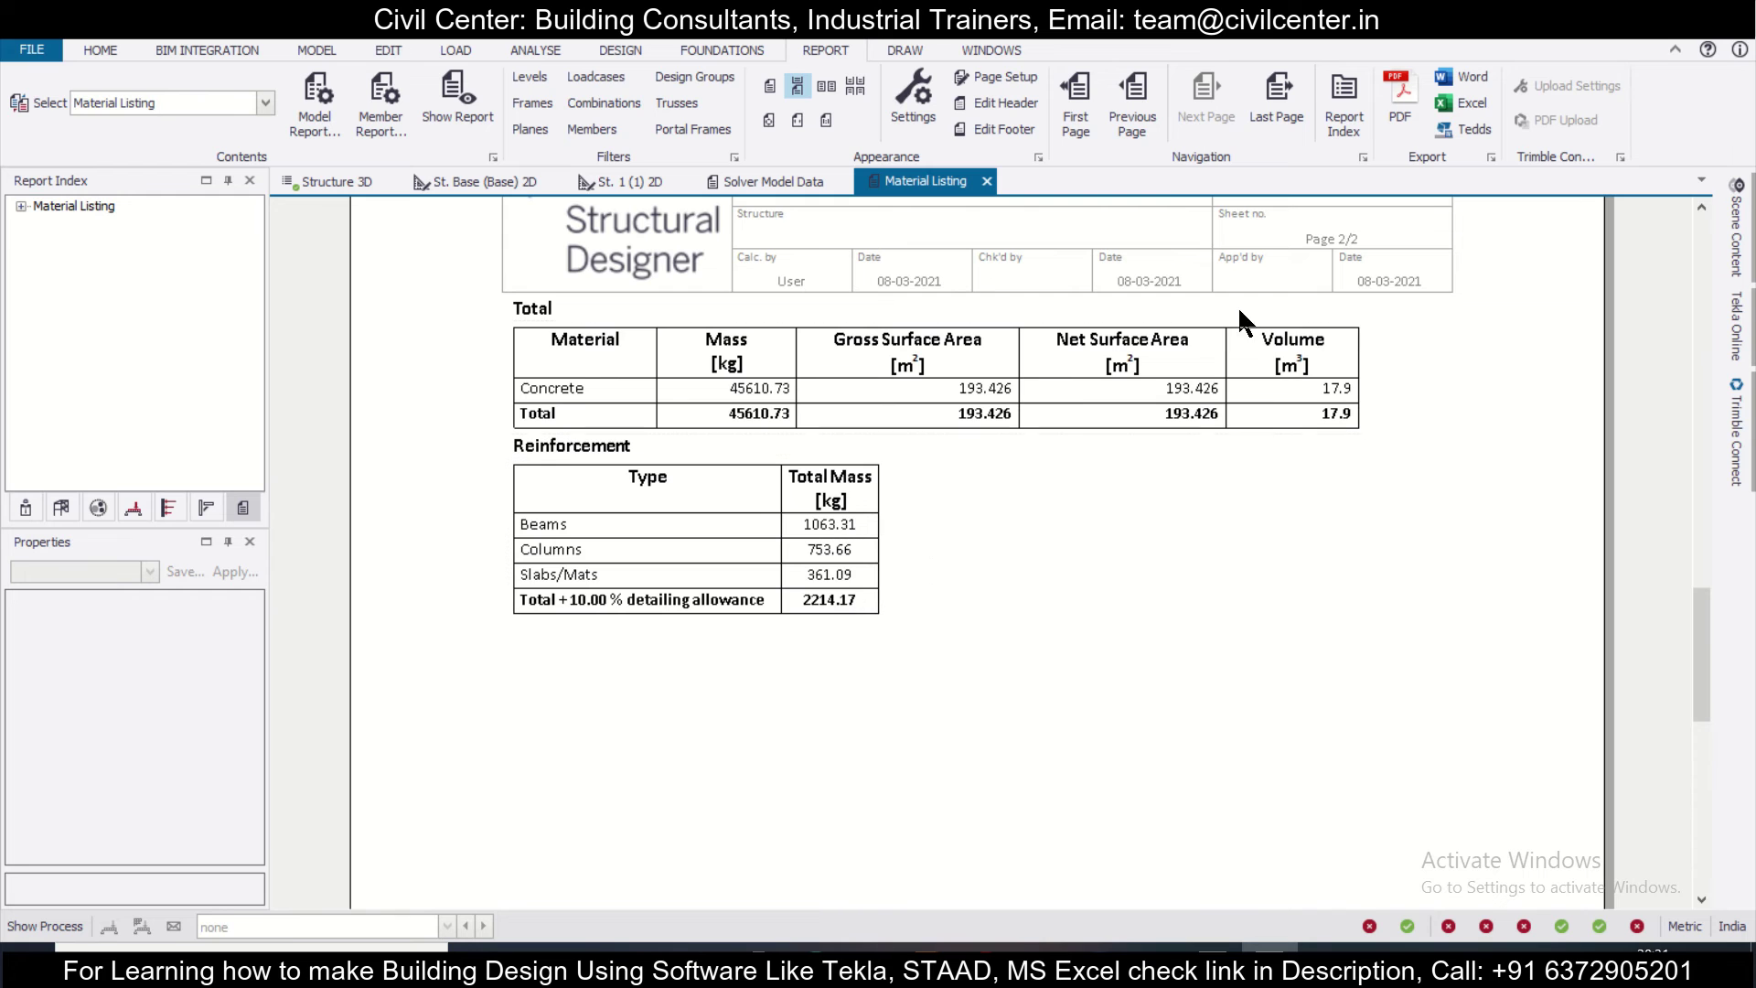
scroll(1283, 322, up, 8)
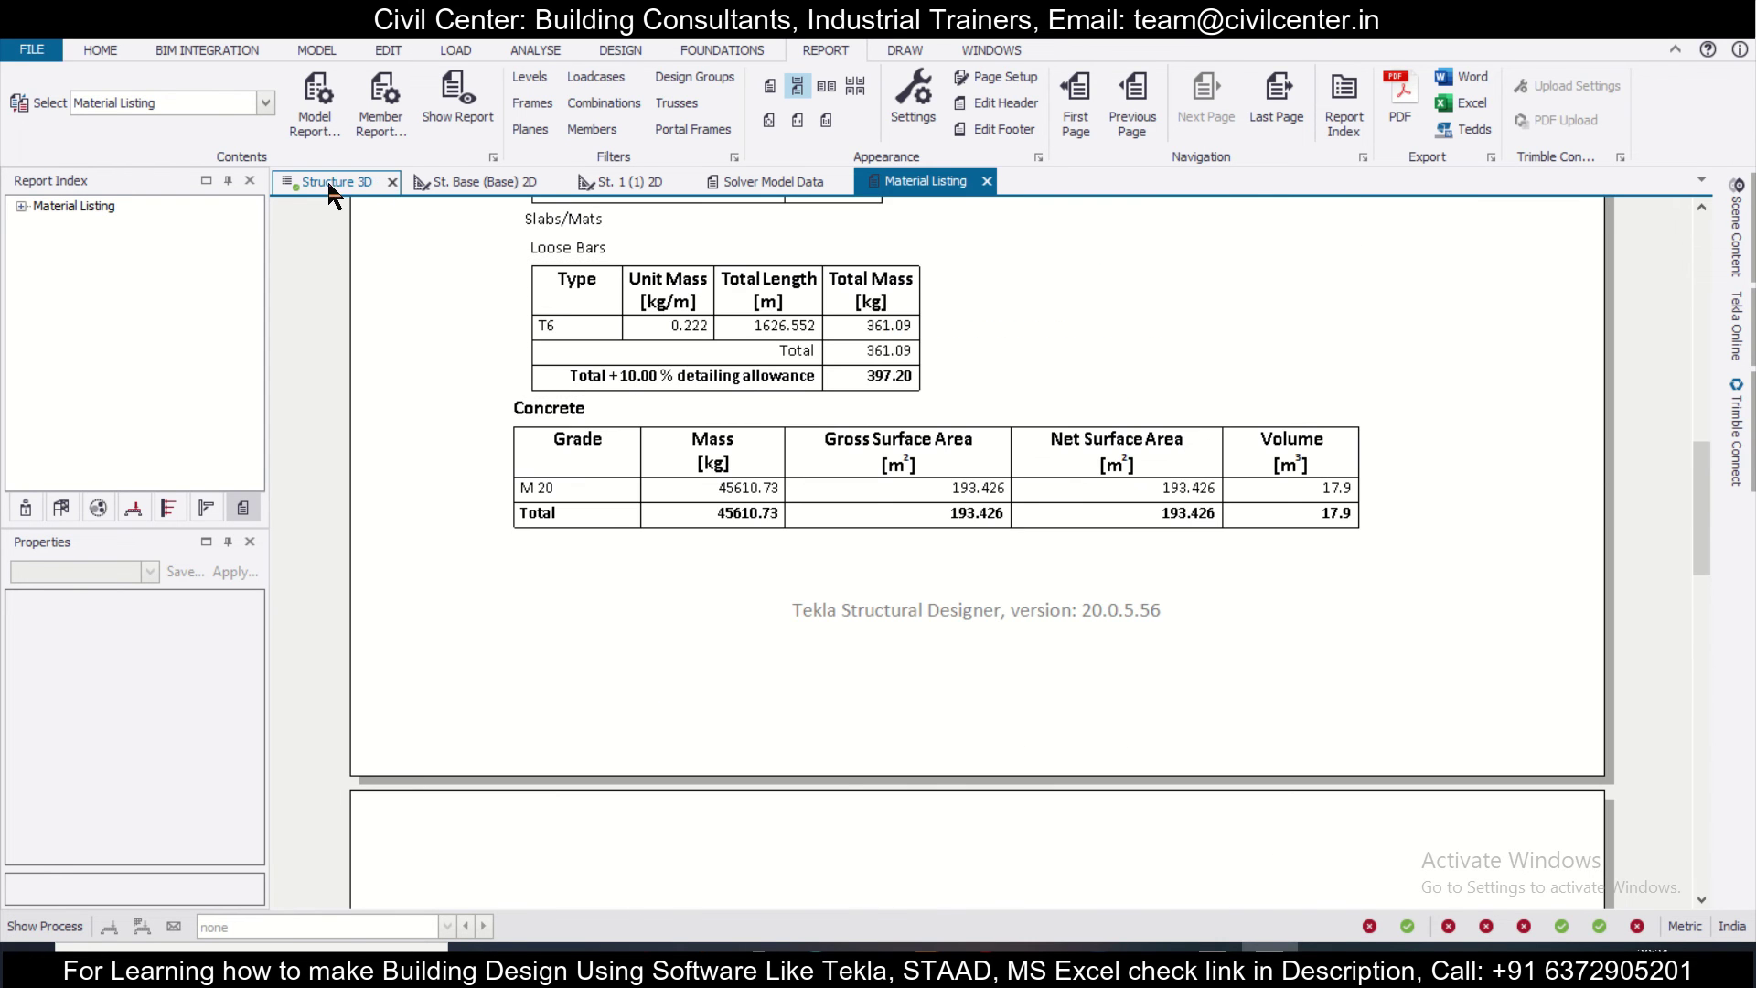
click(327, 180)
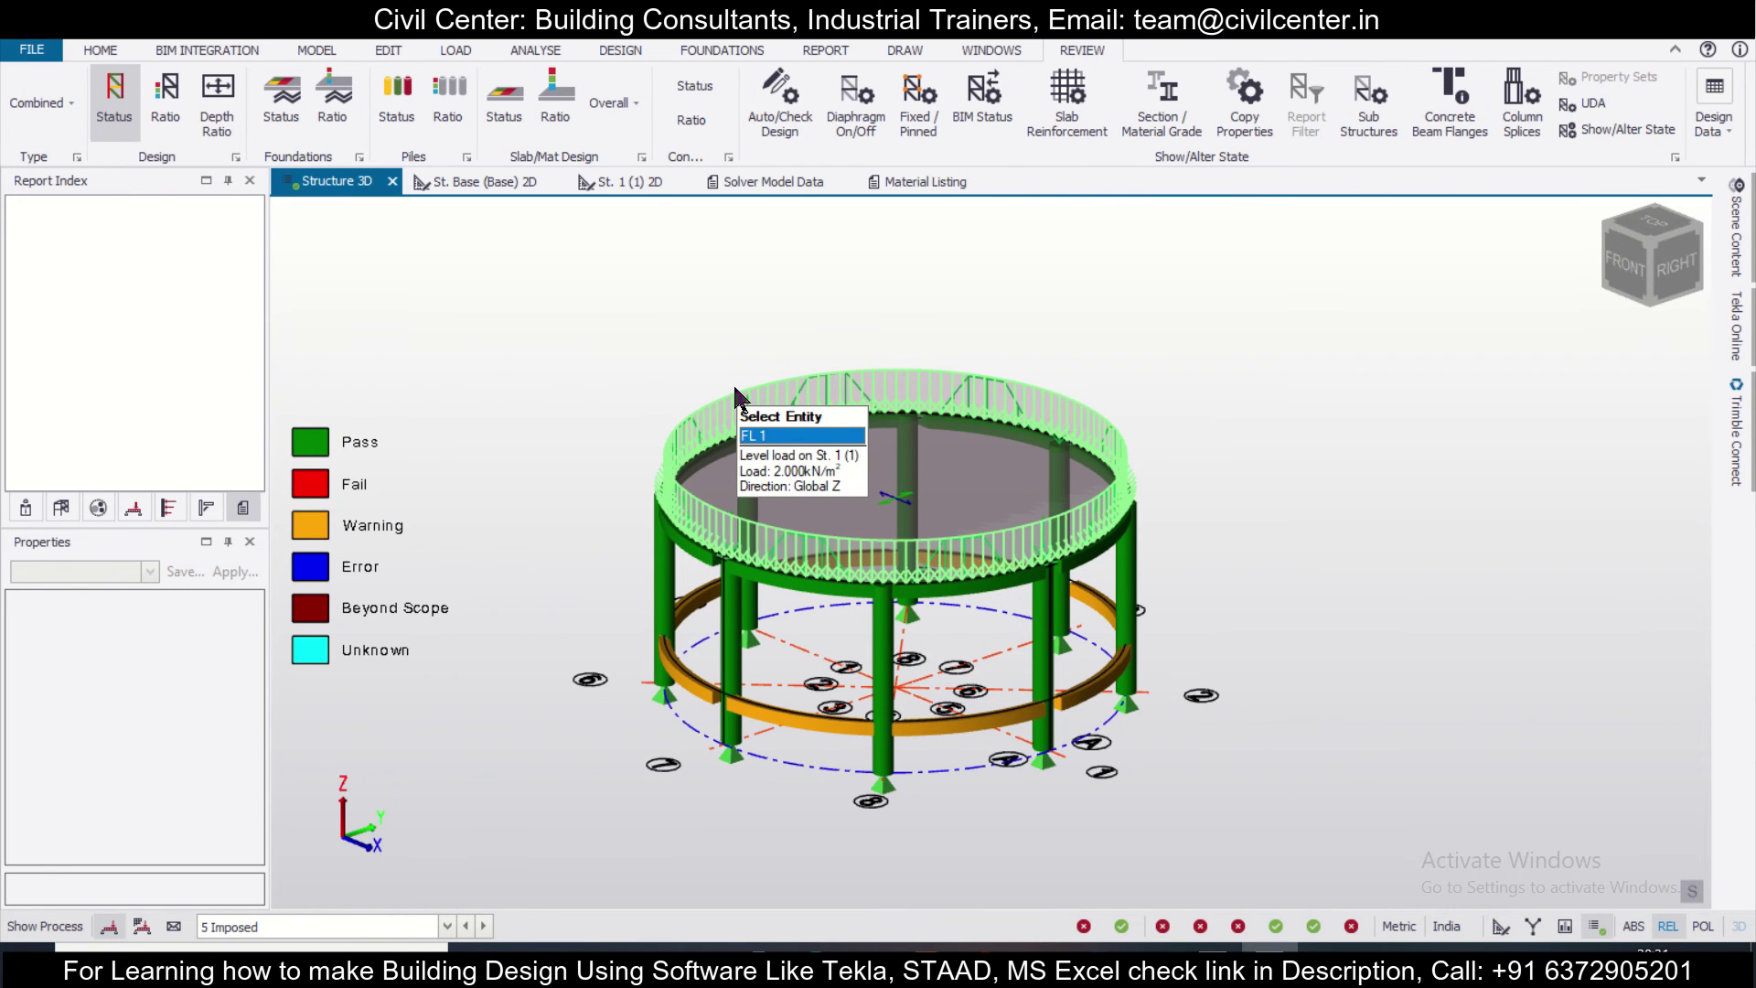
Show 1D member result diagrams labelled with force values in results view
middle_drag(733, 382, 837, 343)
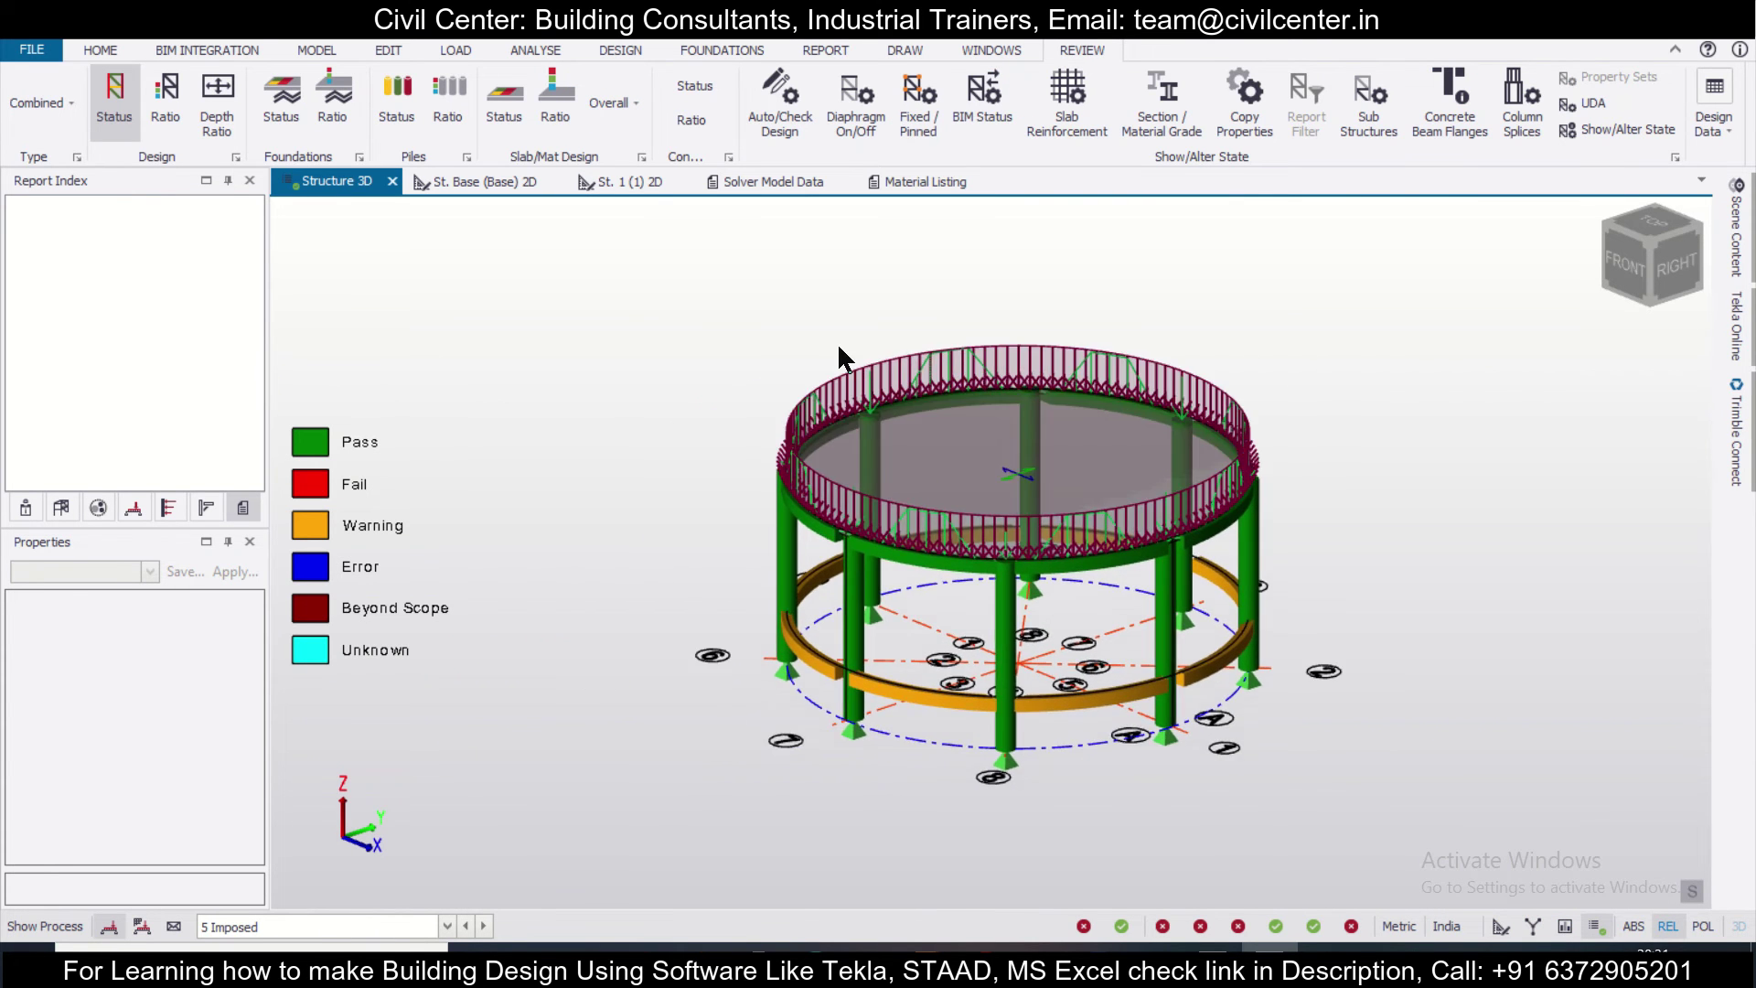
click(1564, 927)
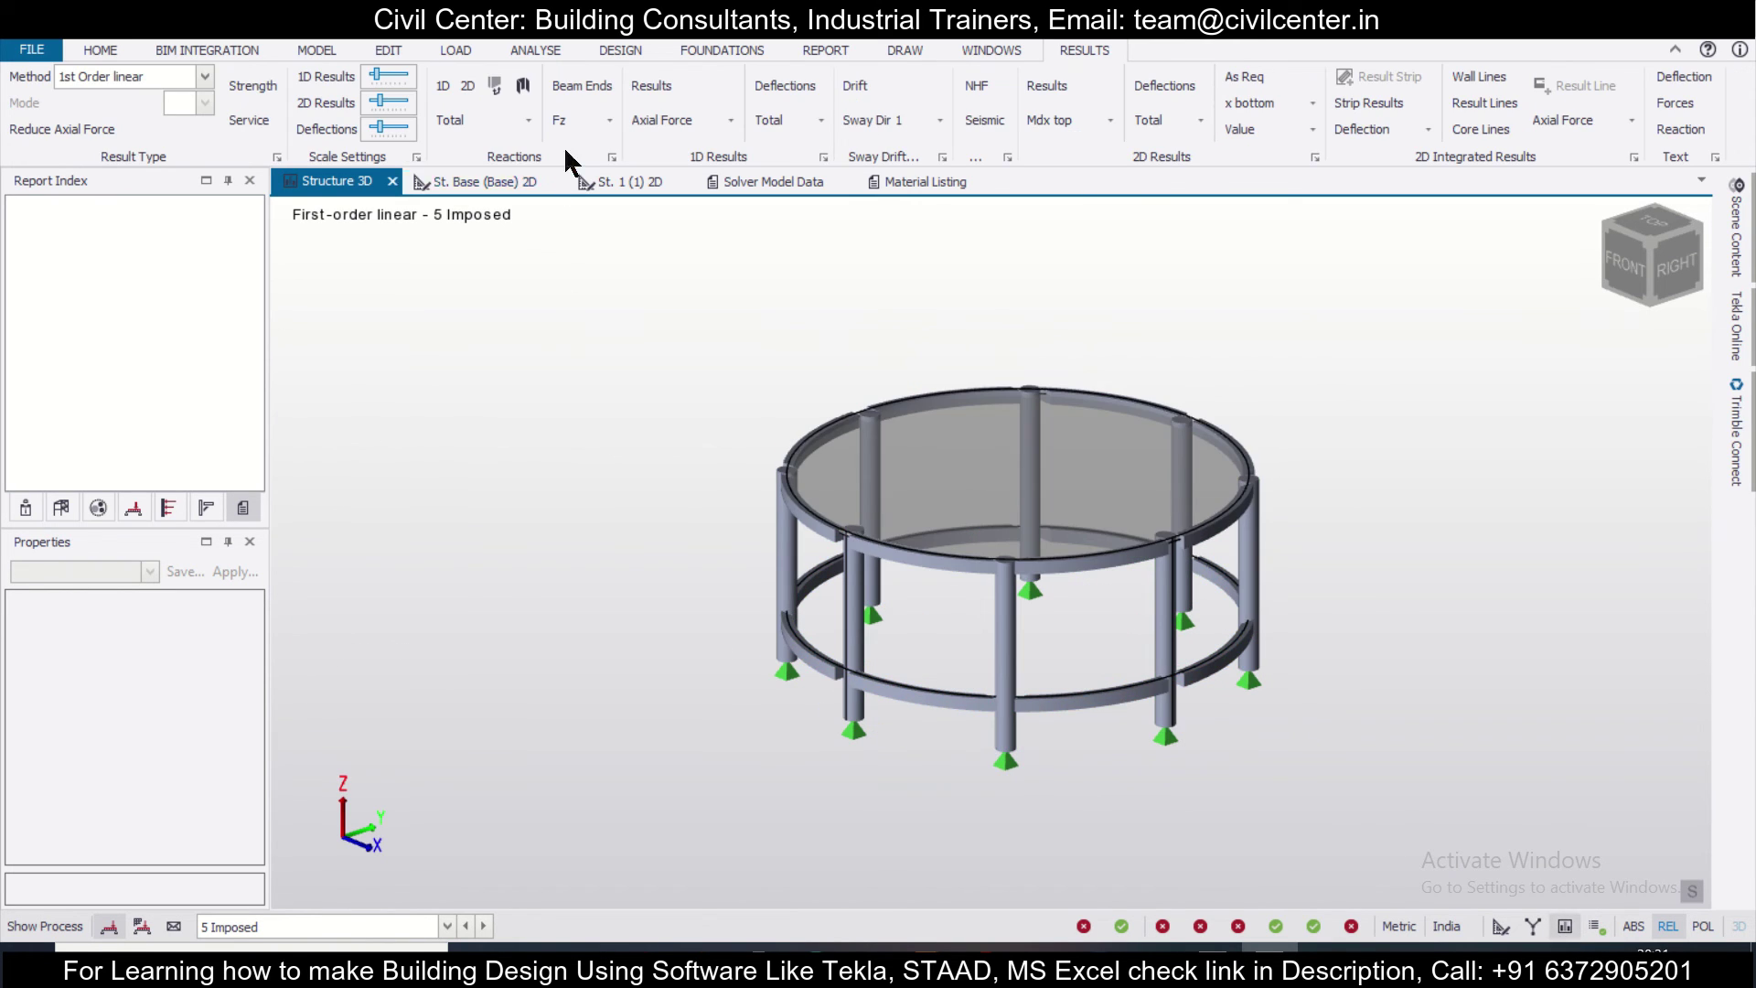
click(666, 91)
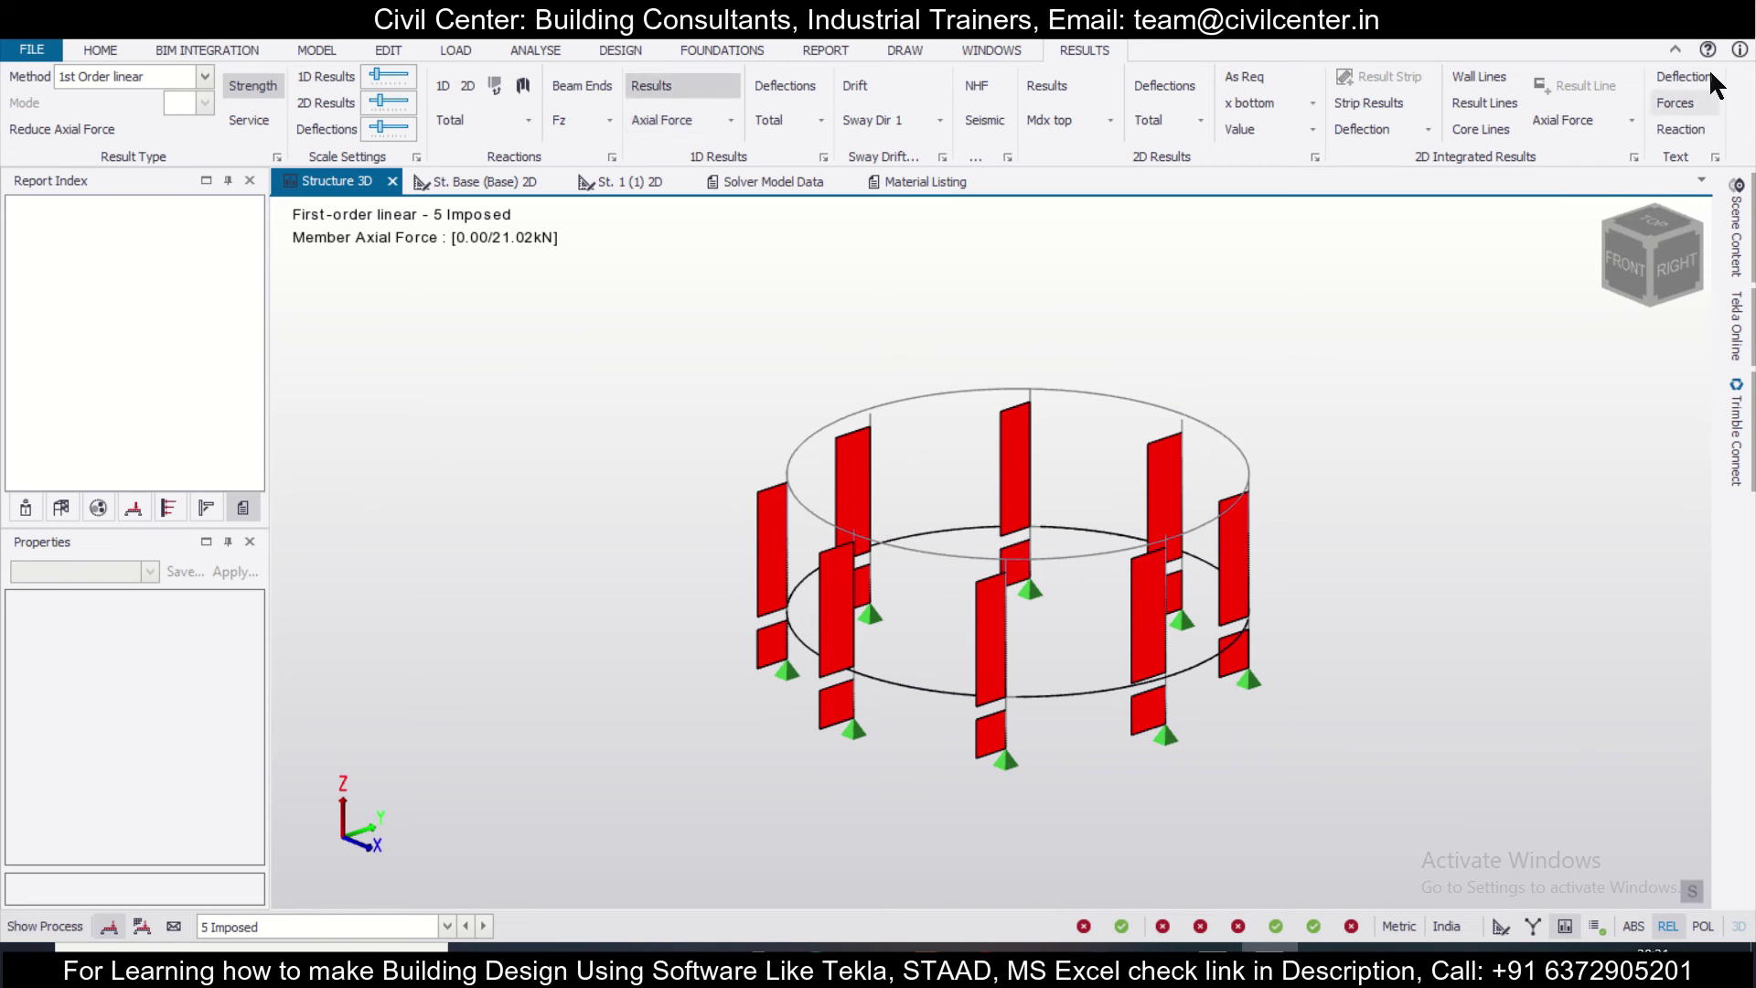
click(1689, 96)
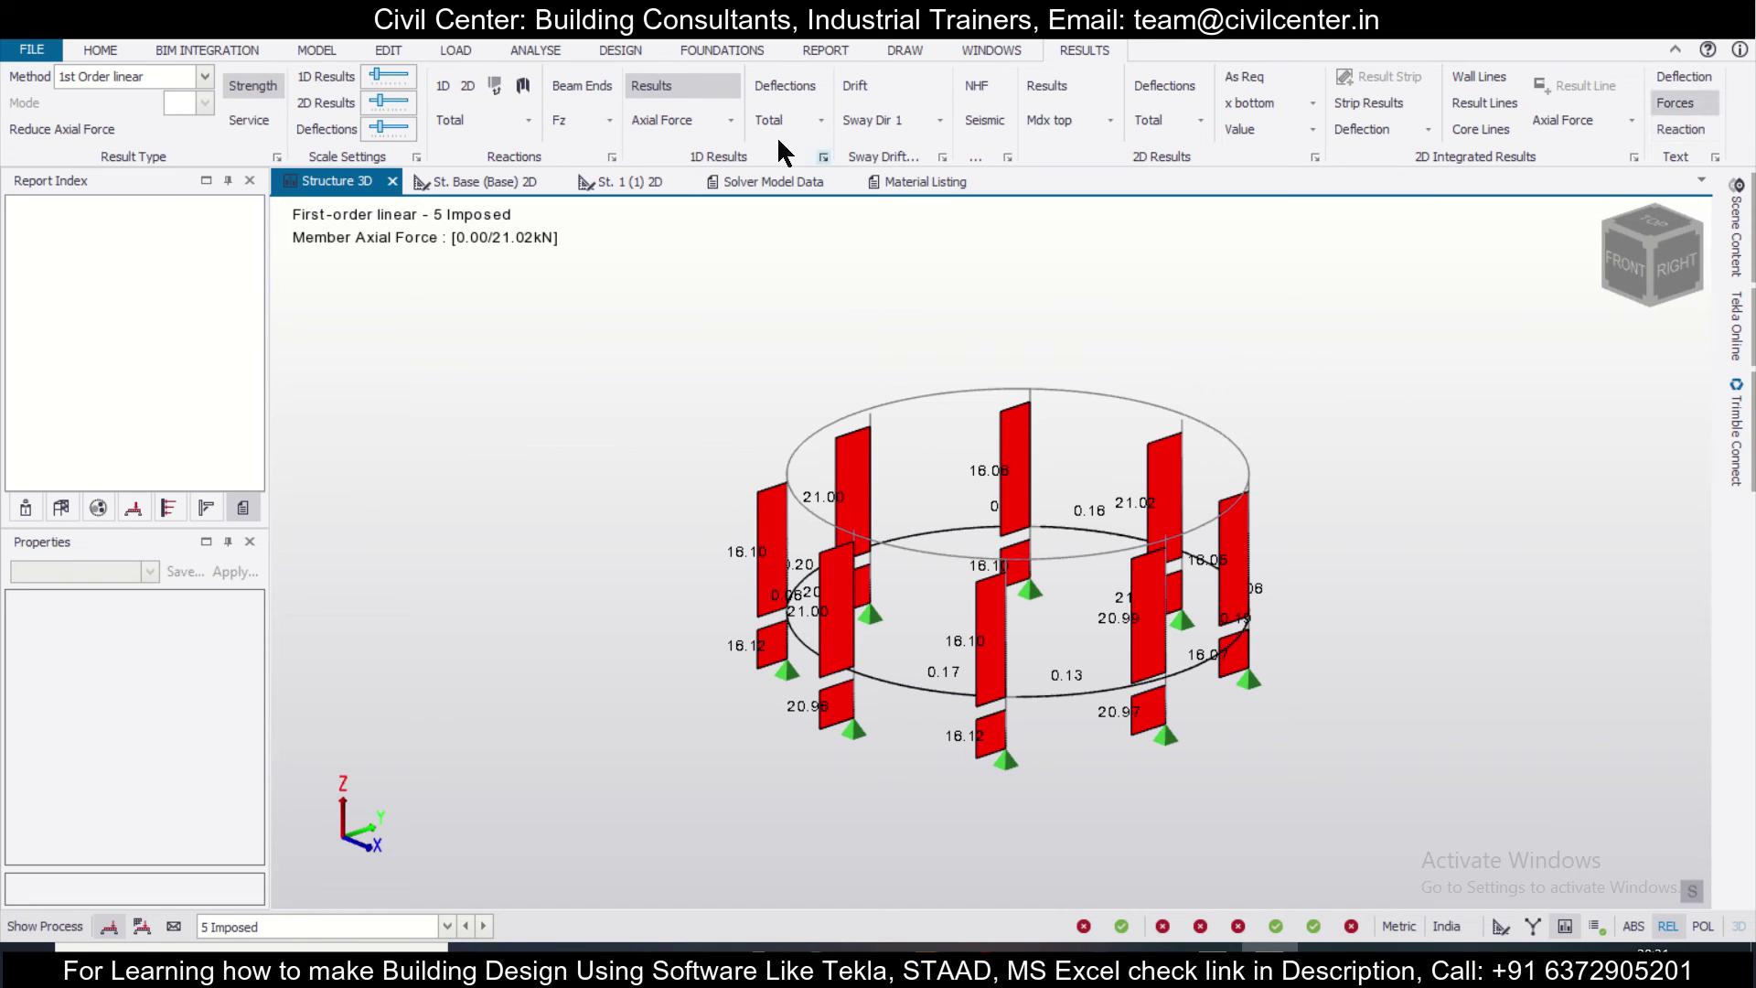
Display minor shear, major shear, then major moment diagrams for the 5 Imposed case
click(722, 114)
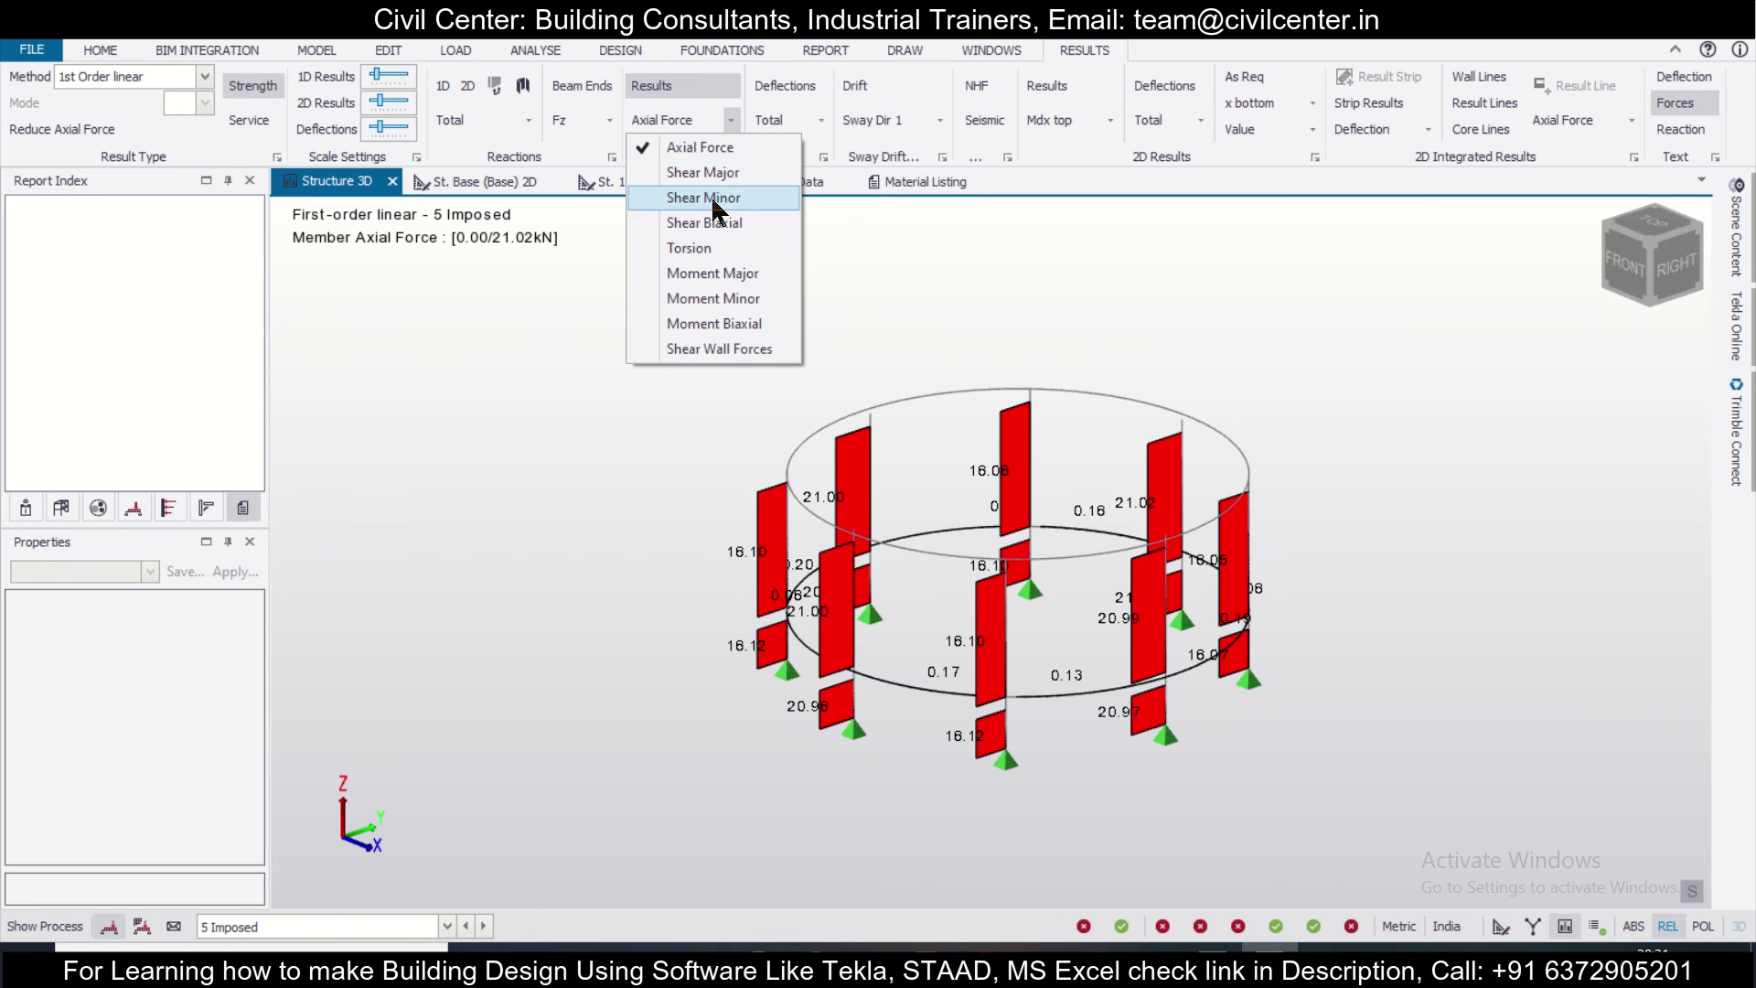
click(711, 194)
click(735, 119)
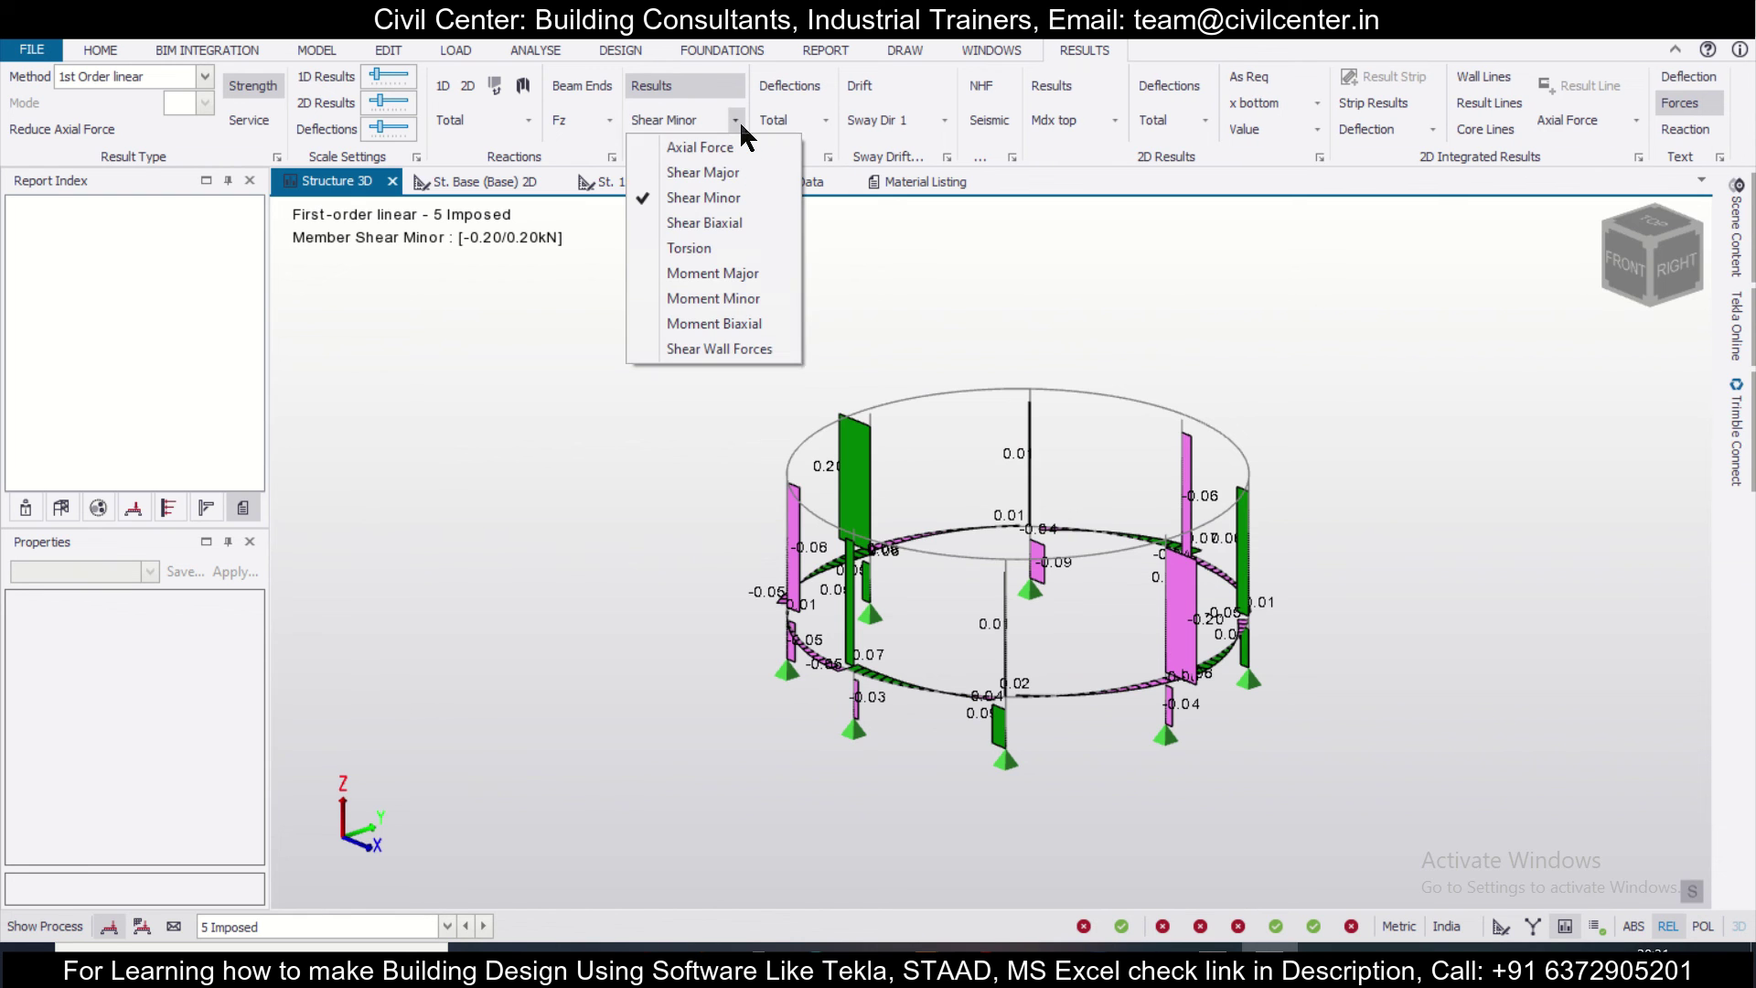
click(722, 173)
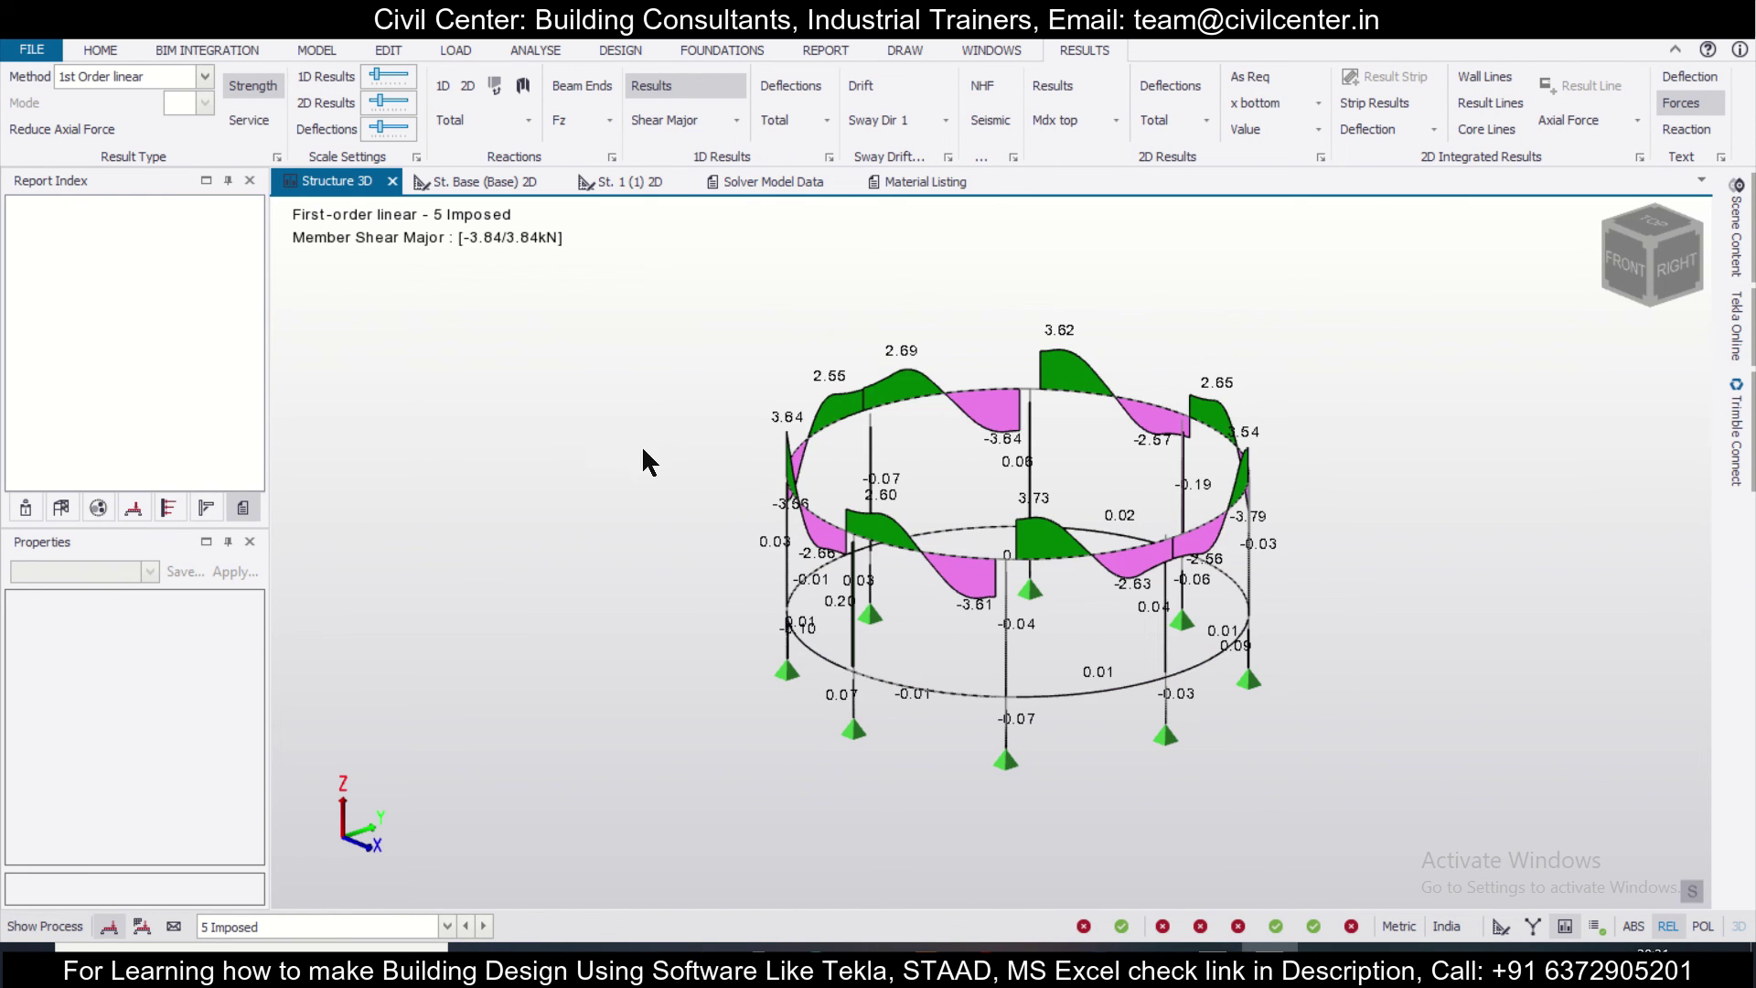
middle_drag(640, 444, 673, 439)
click(736, 120)
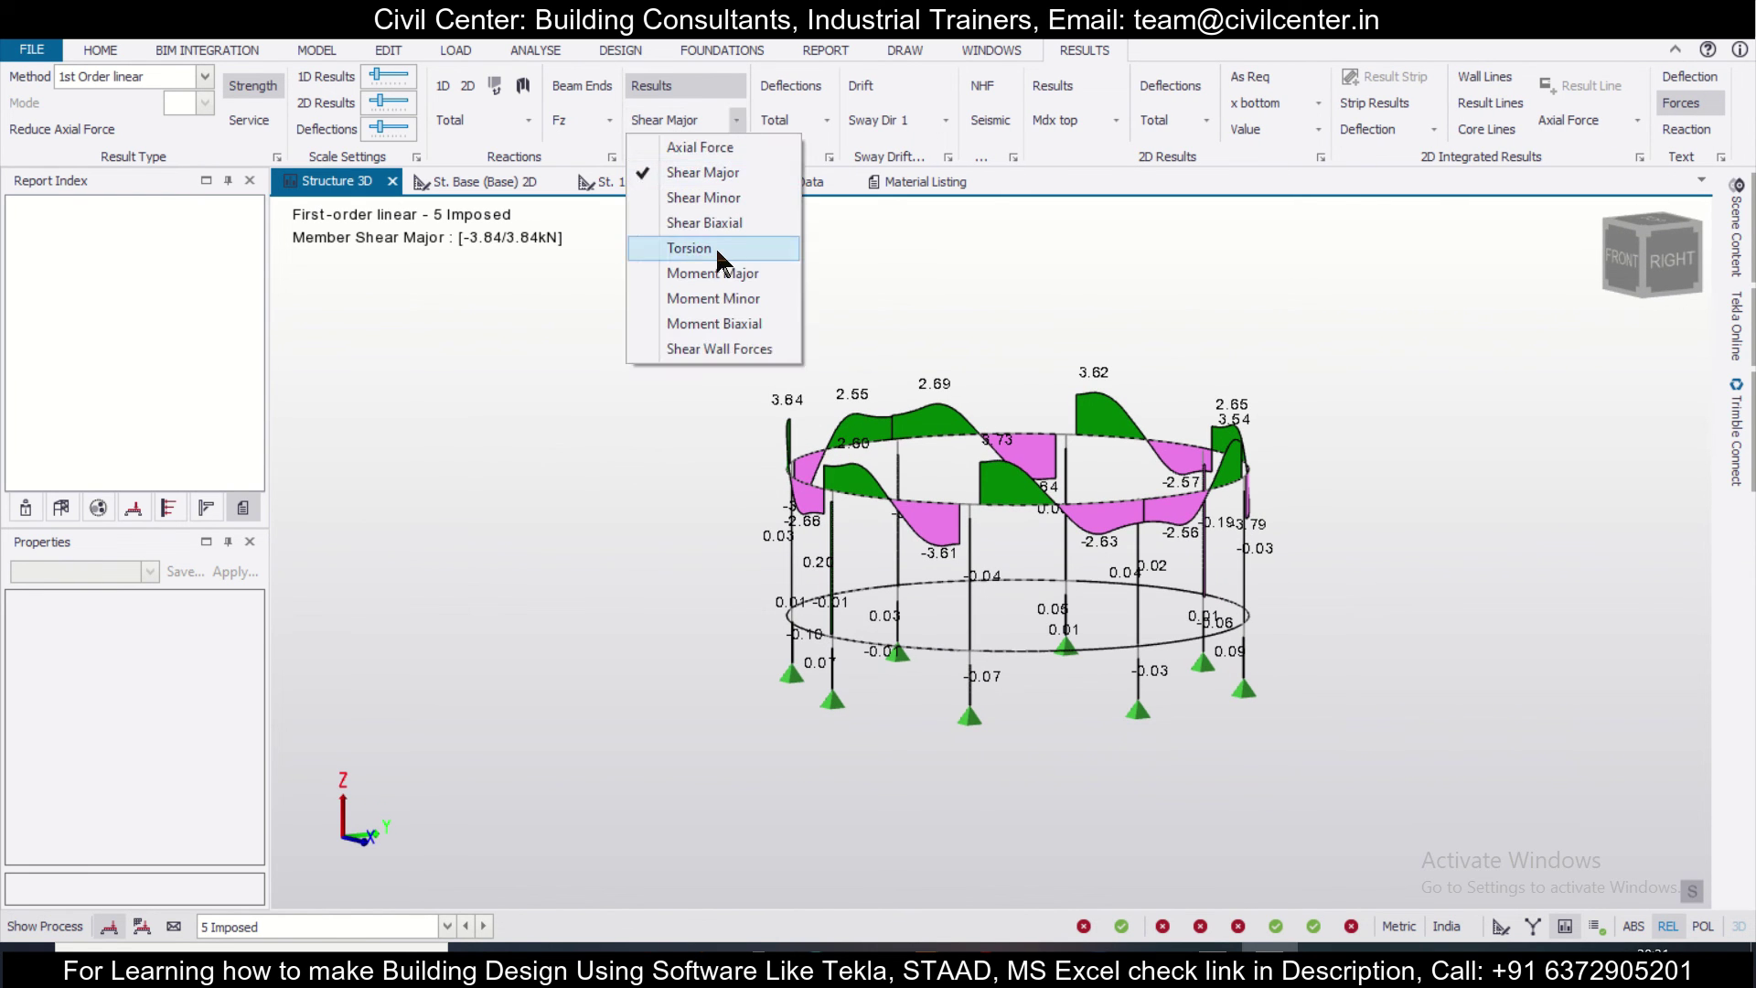
click(716, 273)
middle_drag(612, 483, 720, 493)
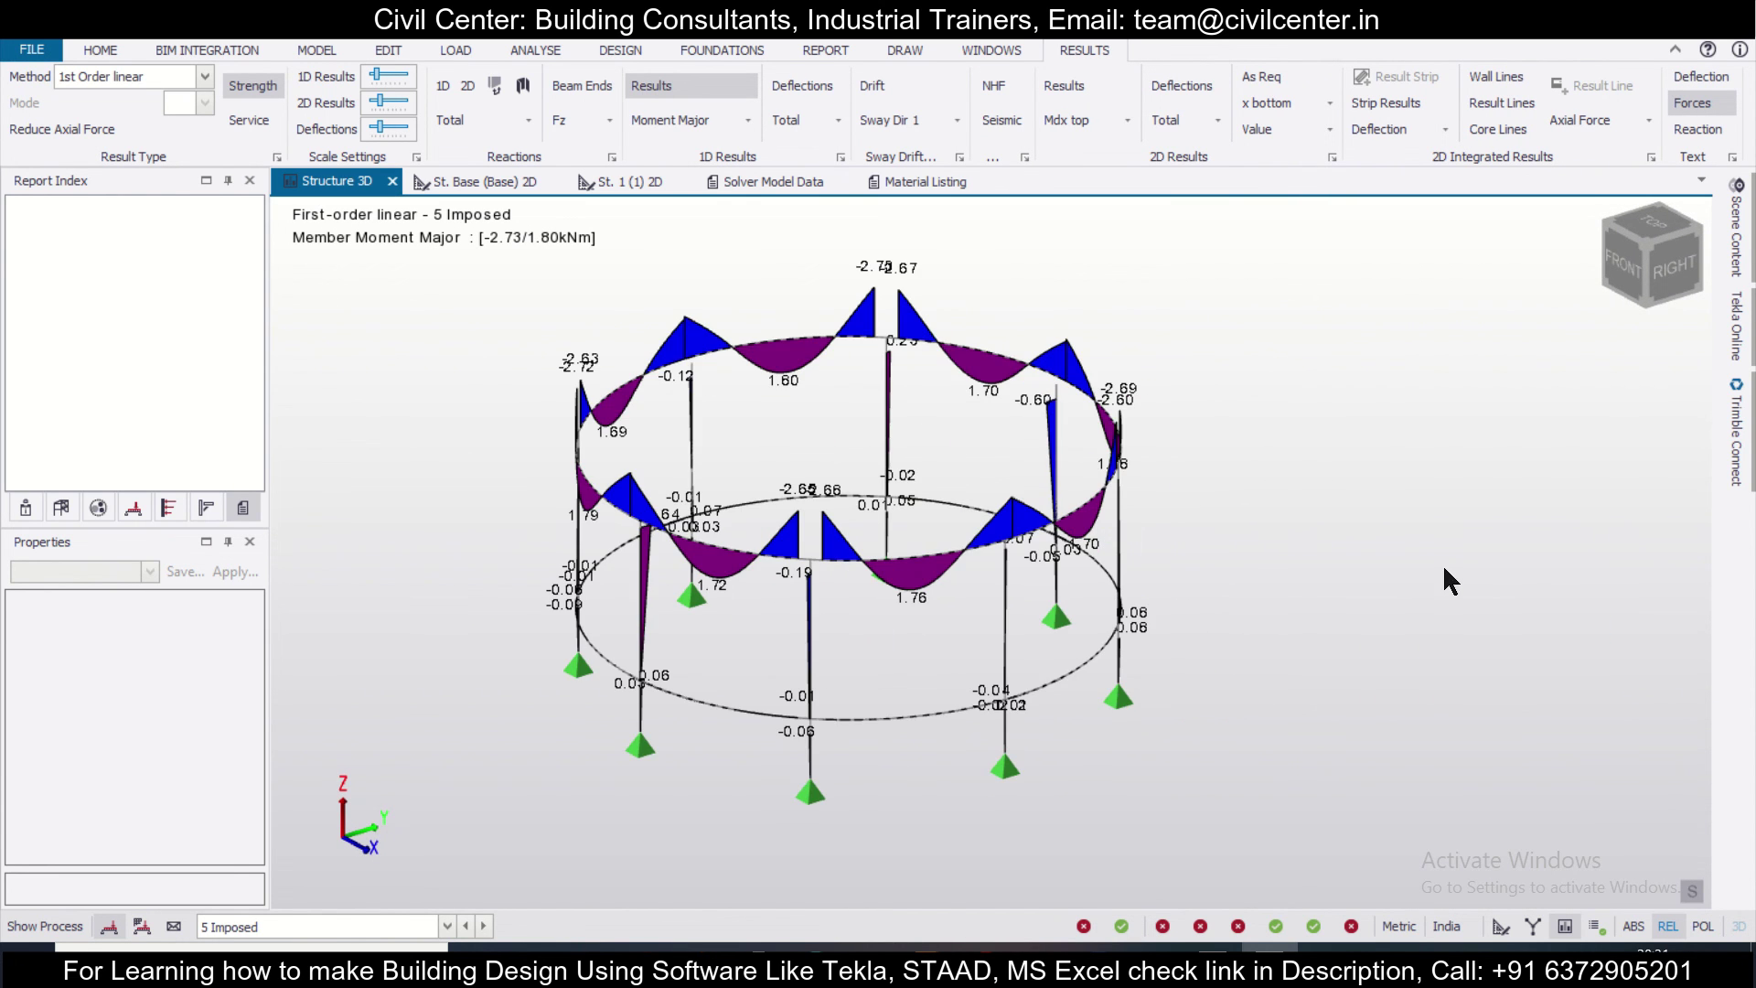
scroll(1120, 589, up, 2)
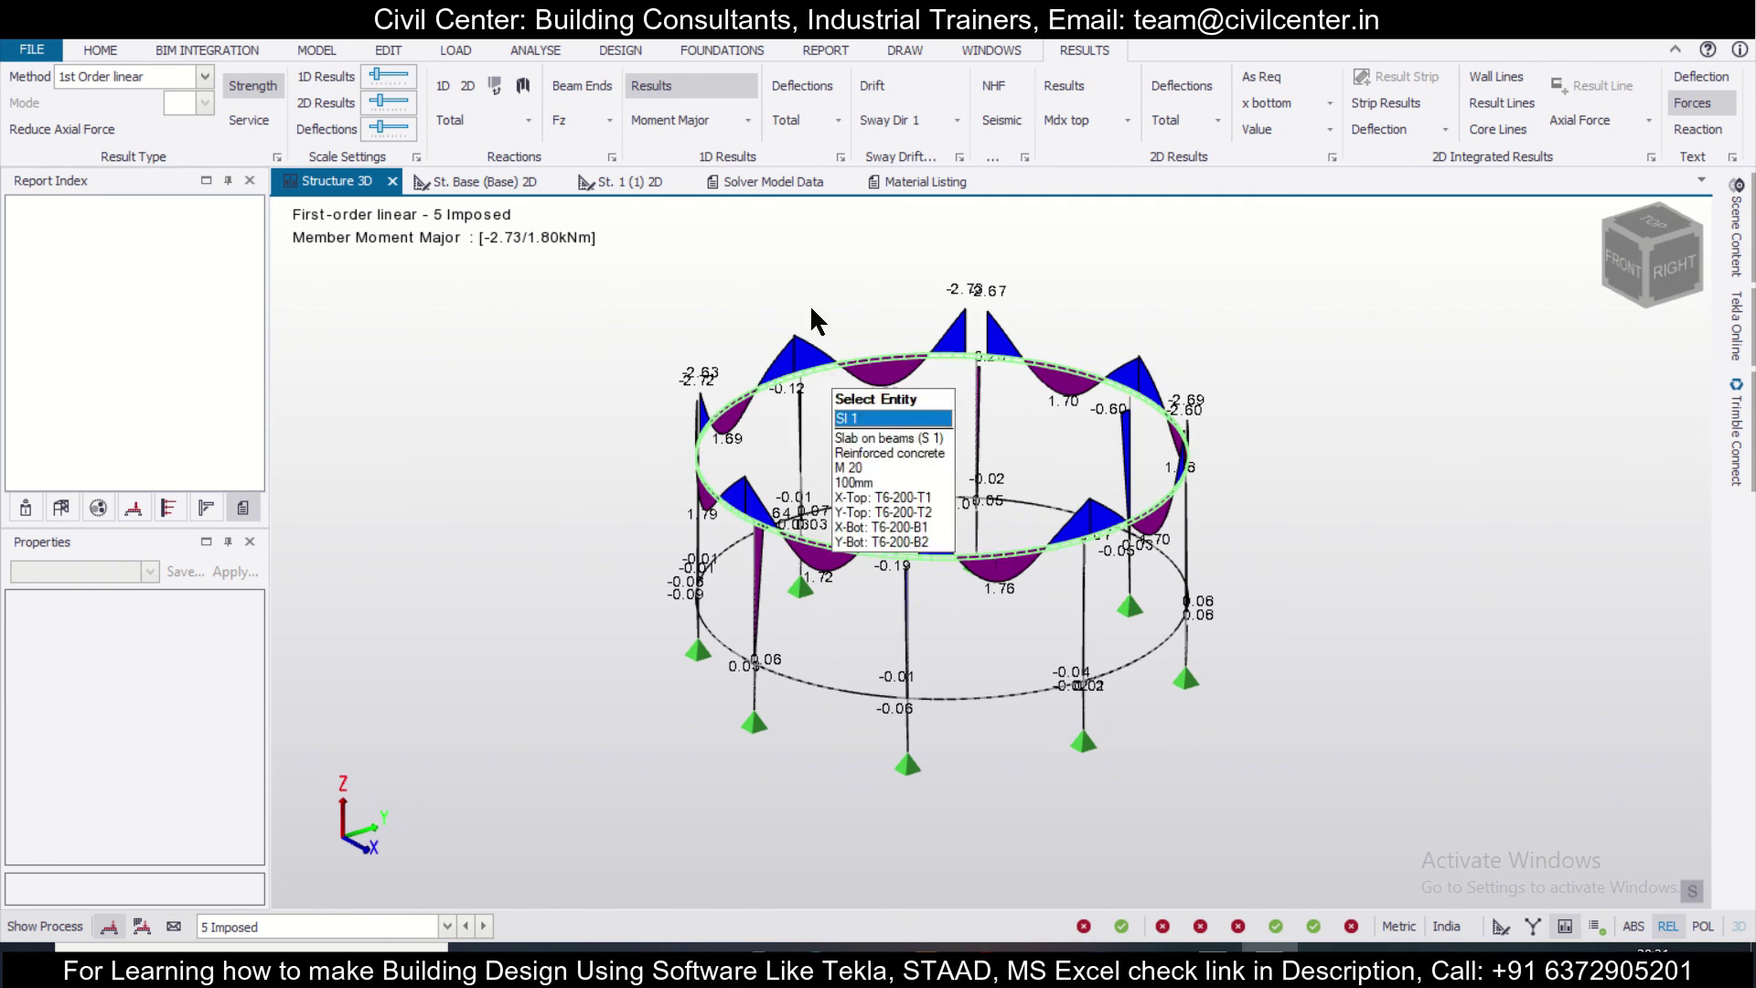
Leave results mode for the rendered 3D frame, then zoom and orbit it
click(506, 187)
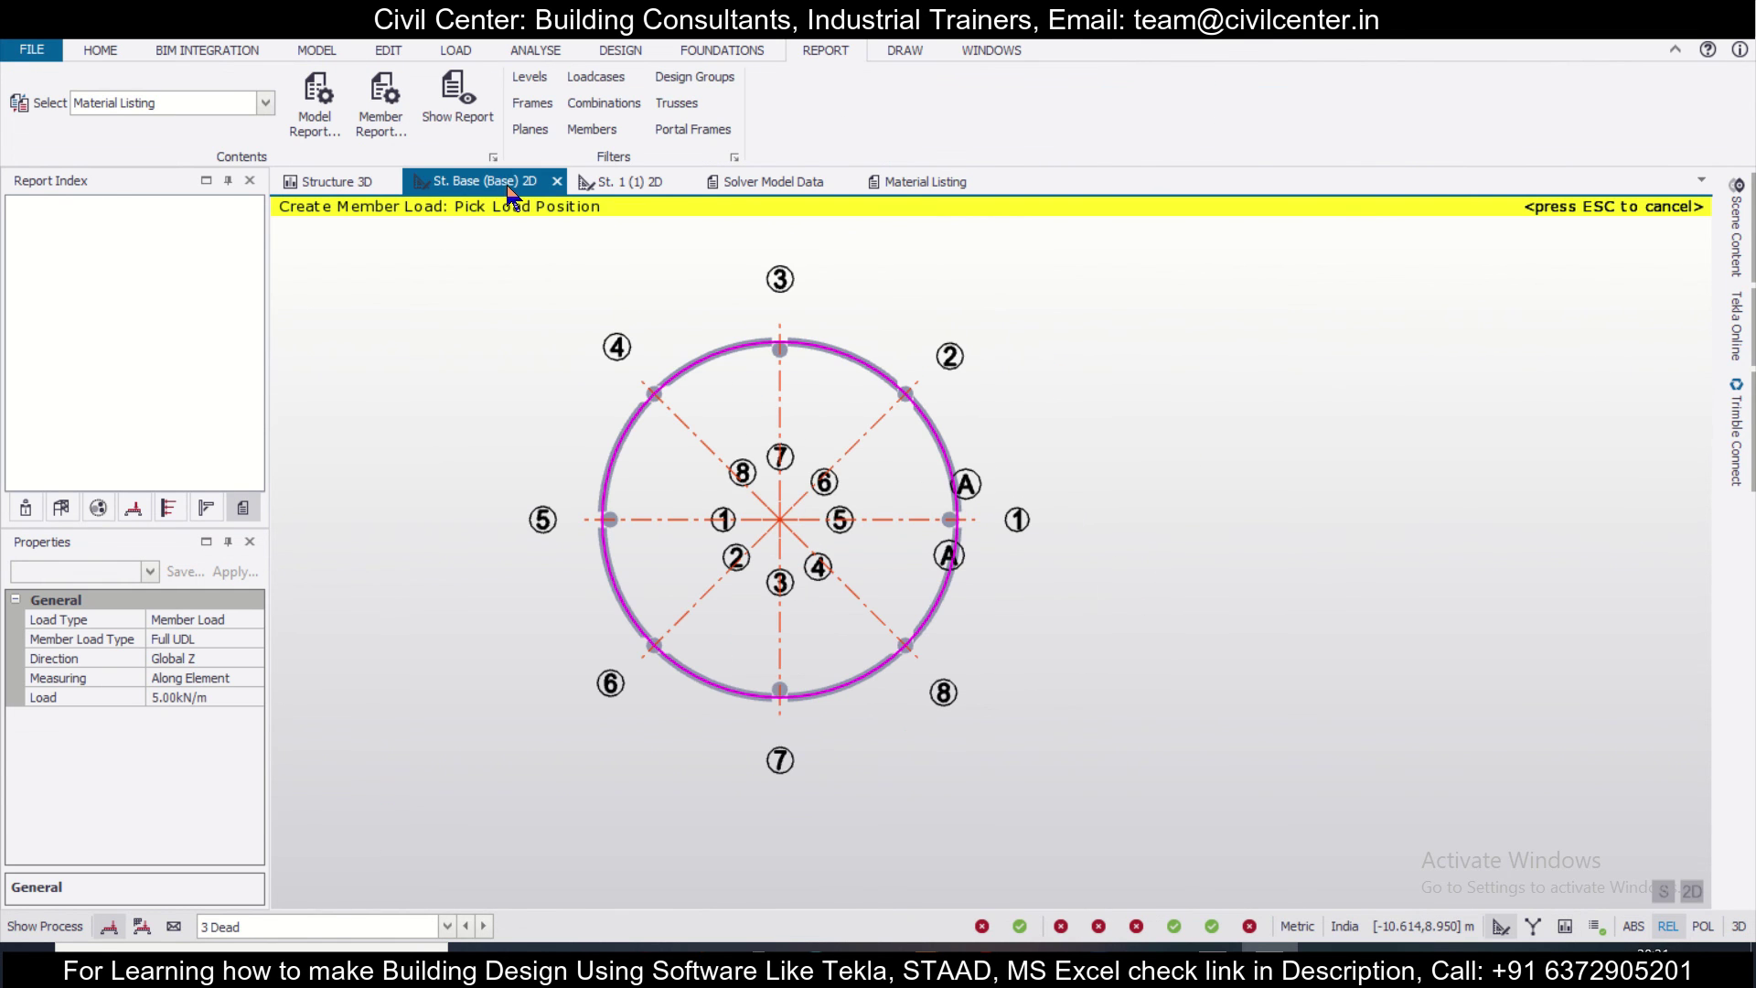
click(340, 189)
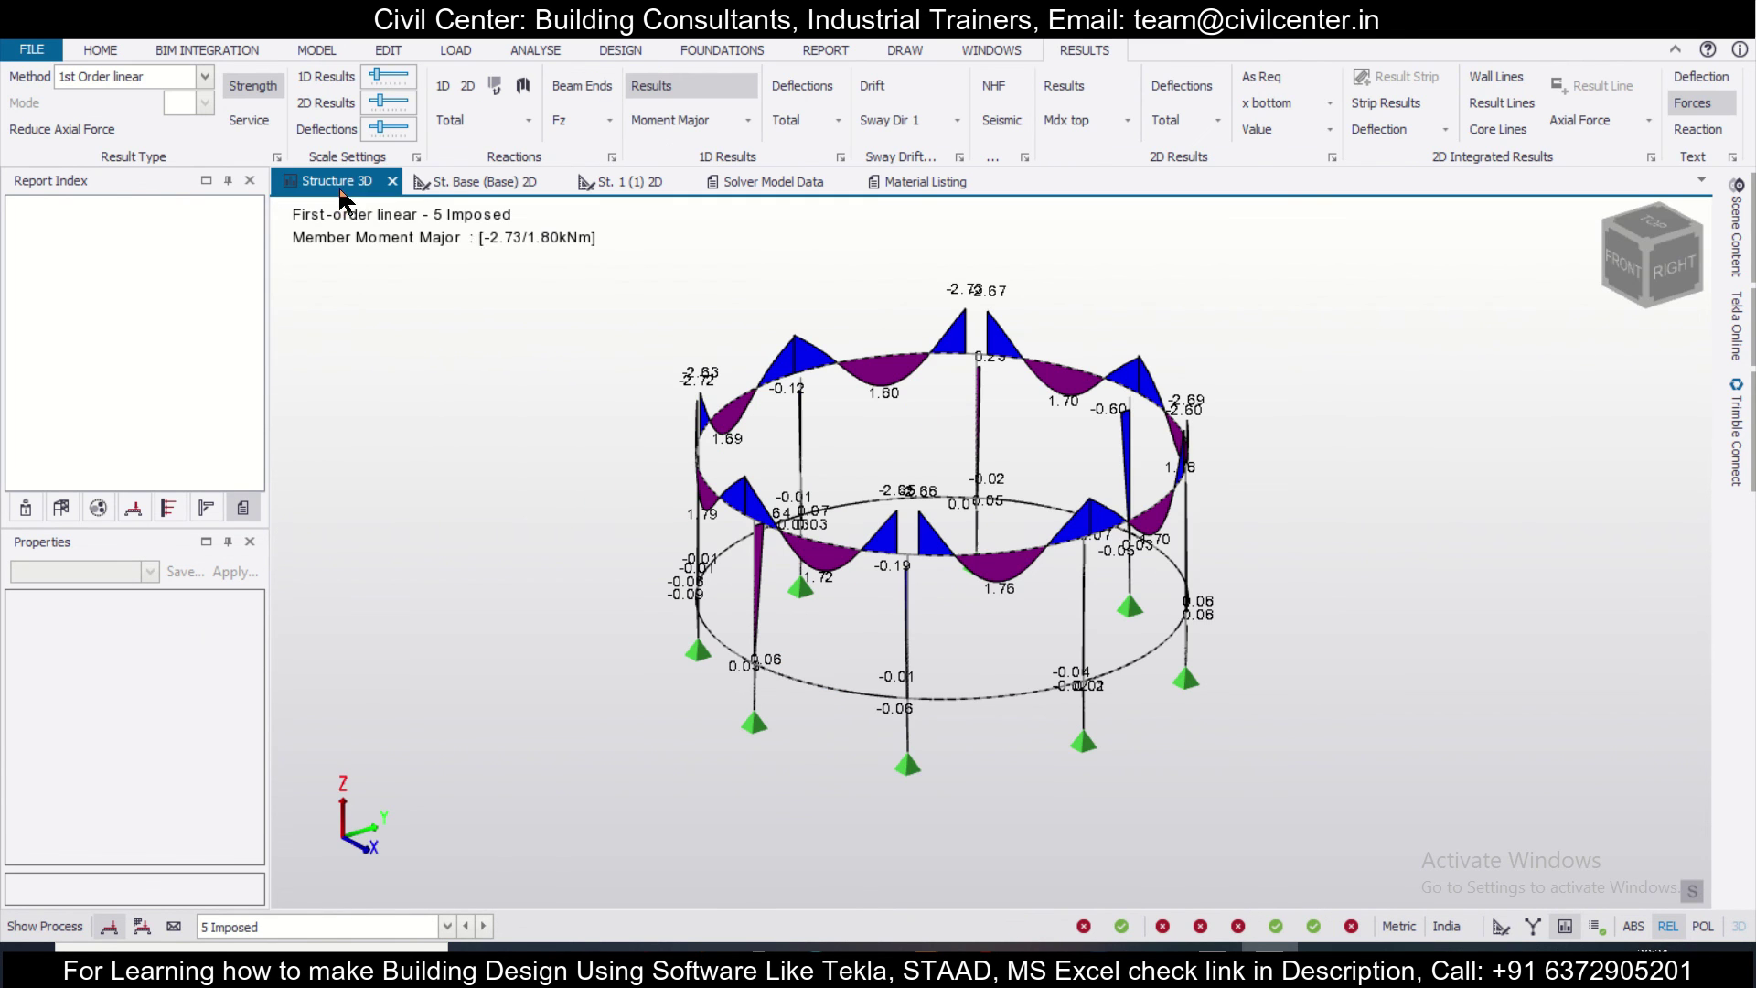
click(1502, 928)
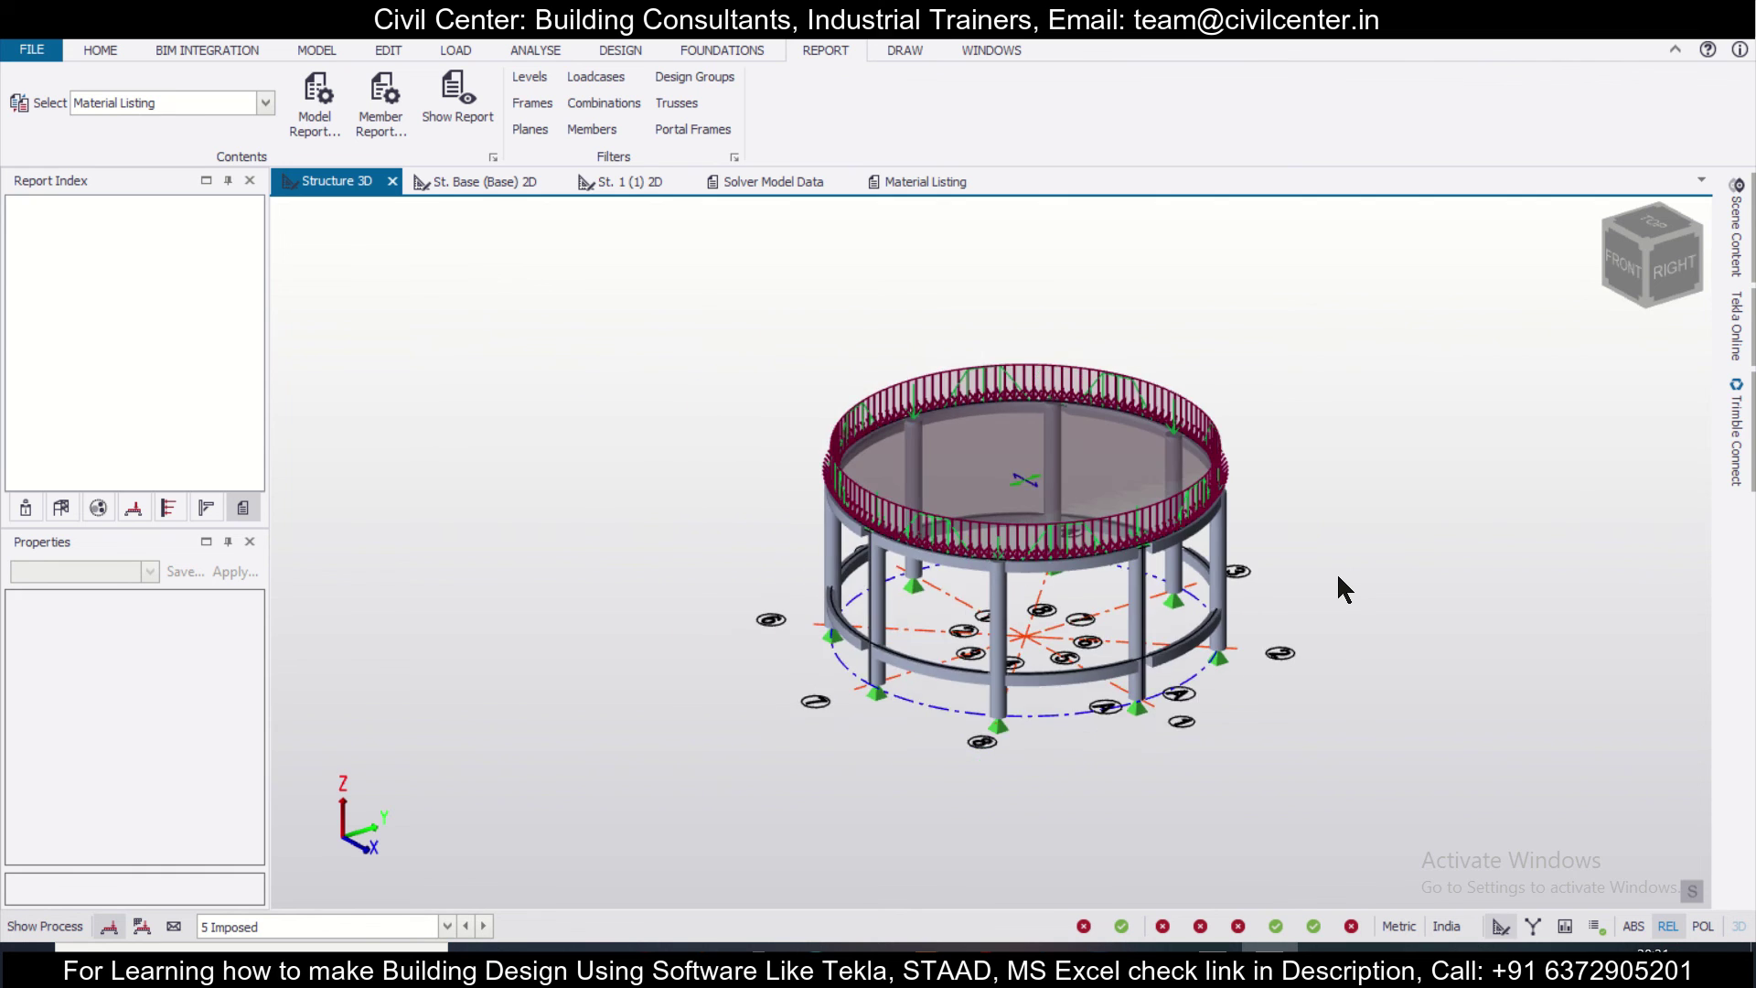
scroll(1337, 573, up, 2)
scroll(1467, 650, up, 2)
scroll(1457, 640, down, 3)
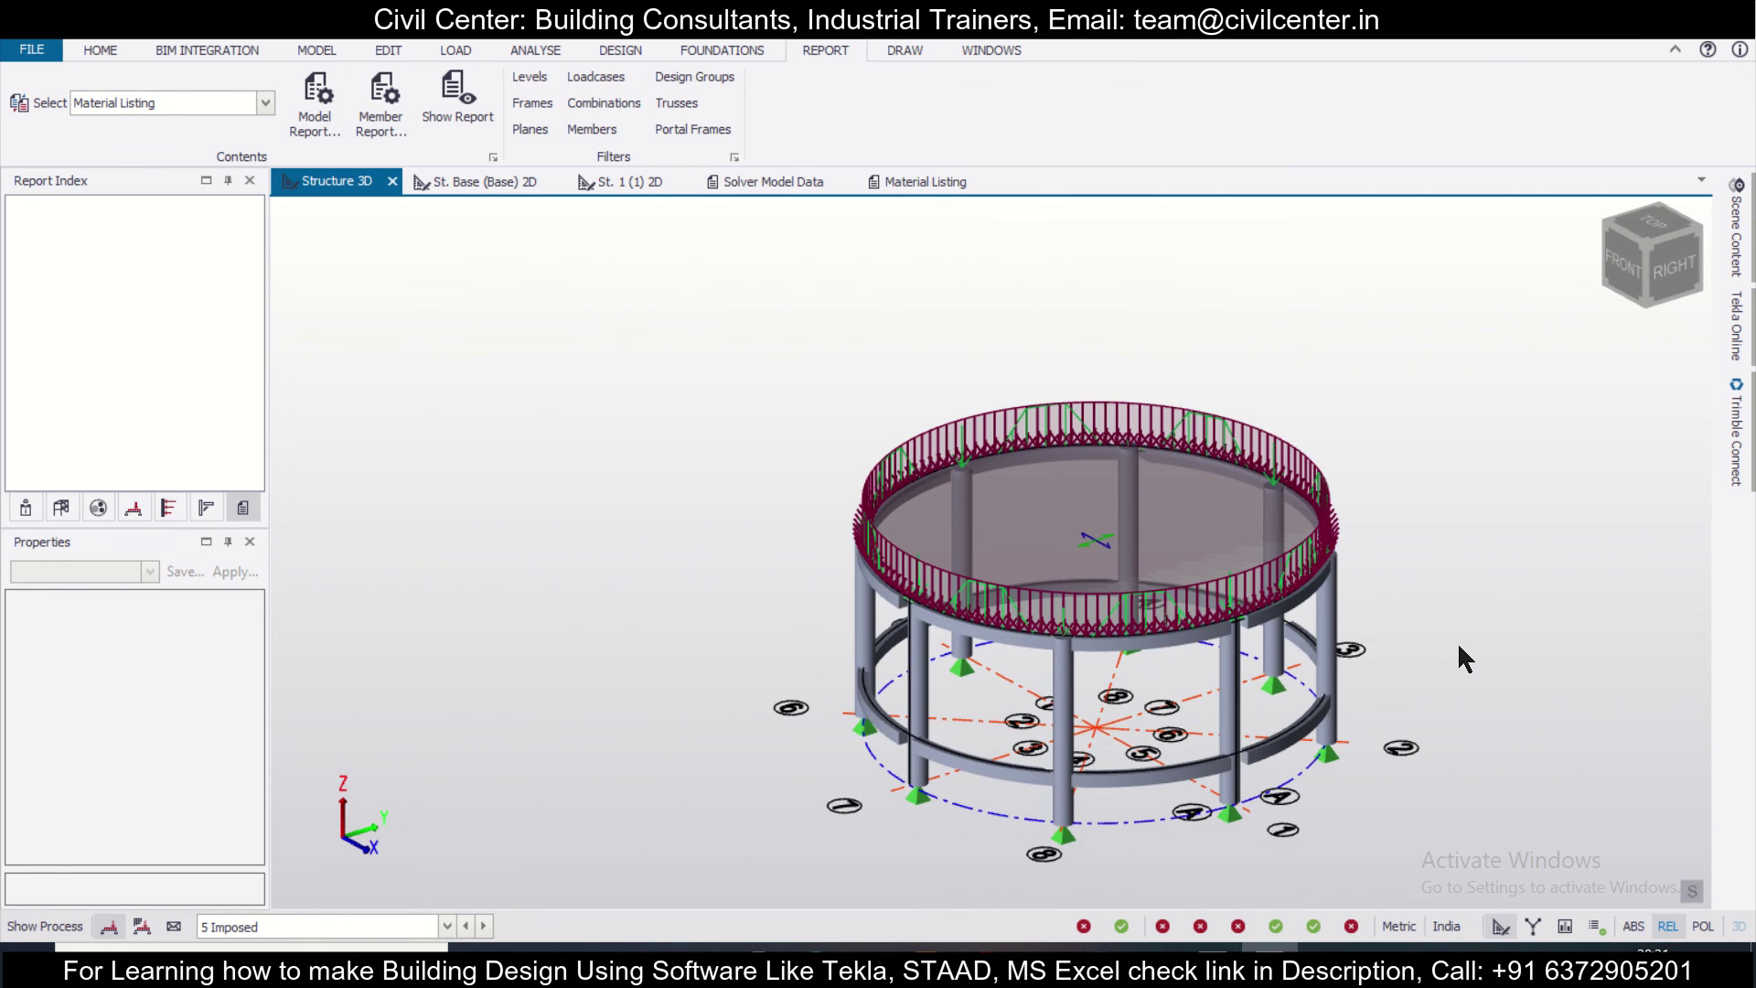
middle_drag(1440, 602, 1299, 604)
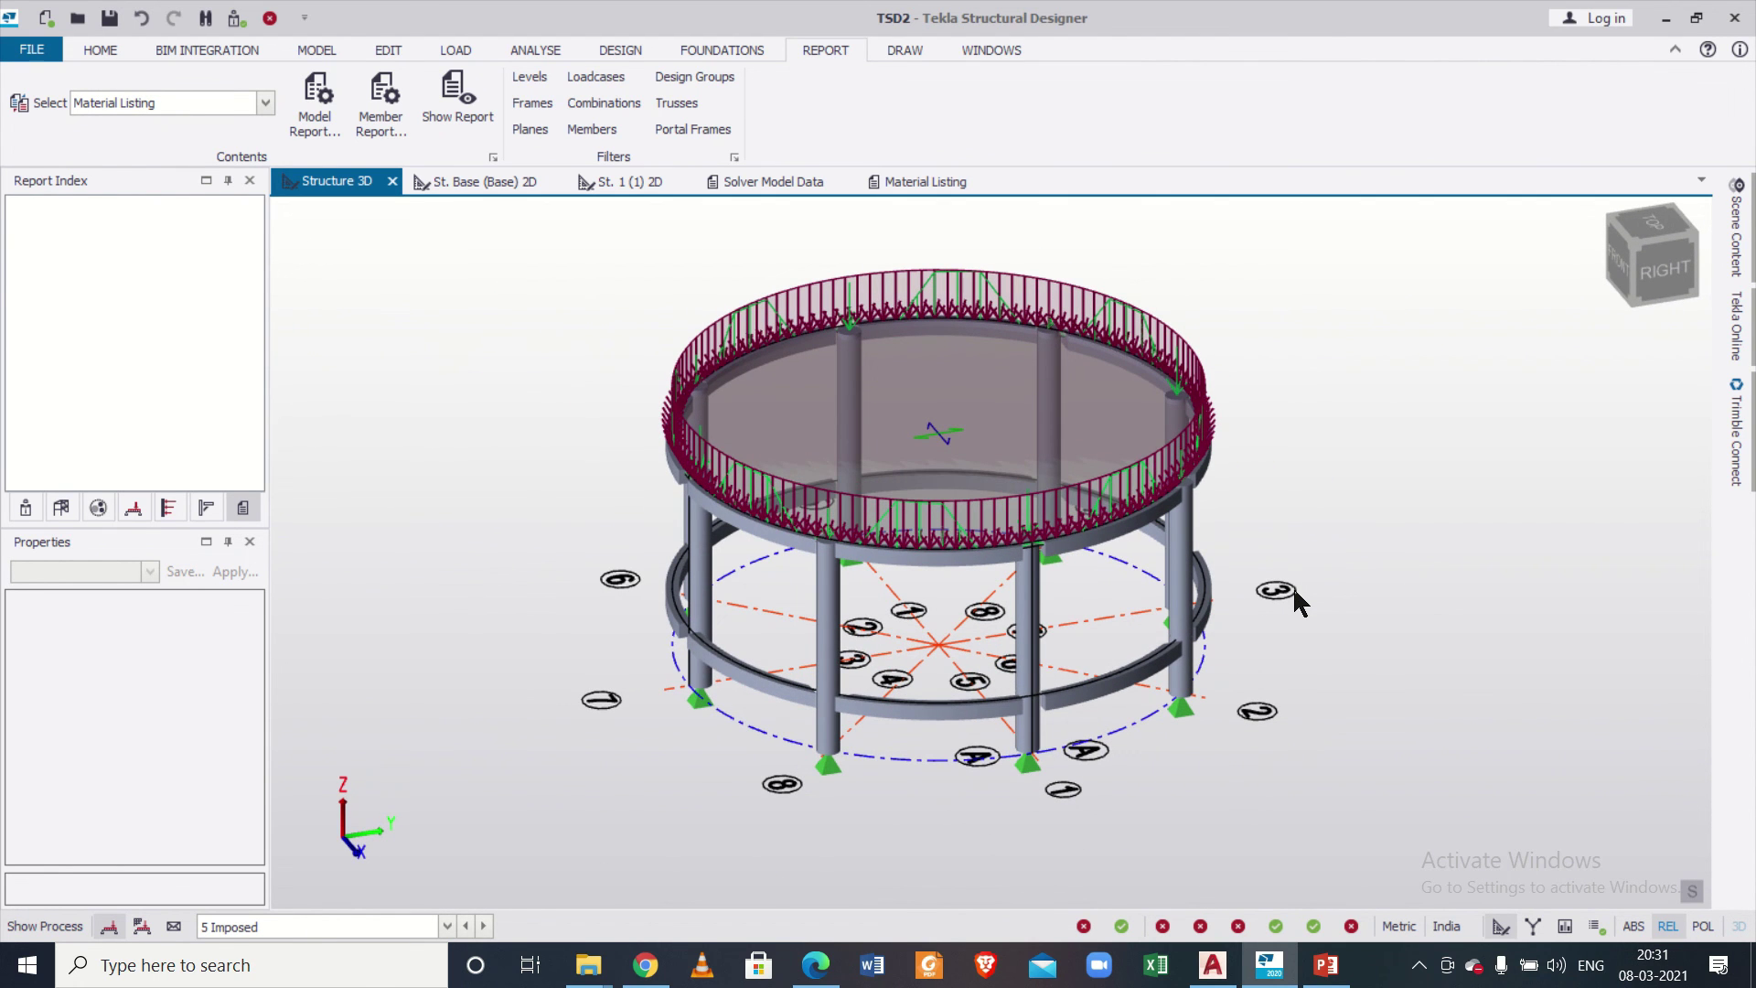